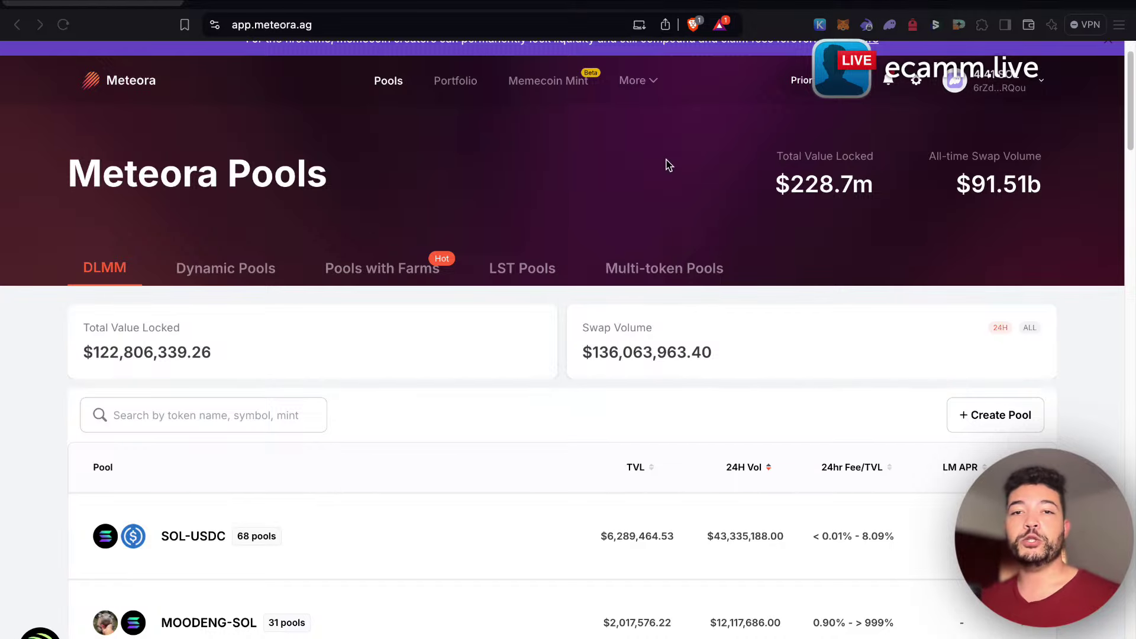
# Look through the Dynamic Vaults overview and vault list, and return to the liquidity pools page.
pyautogui.moveTo(651, 82)
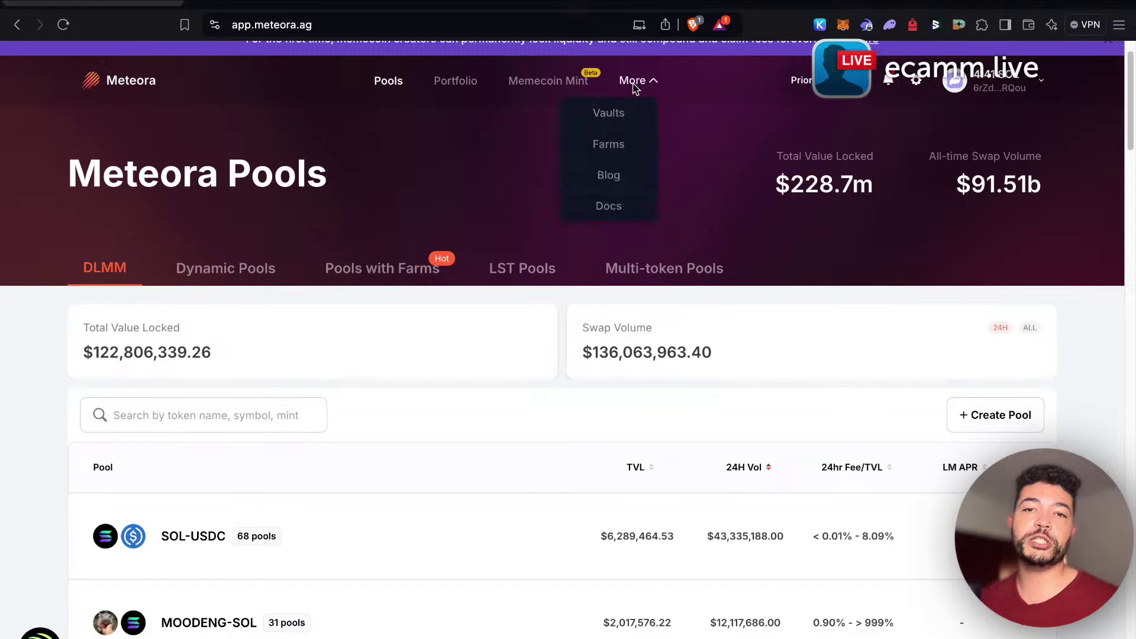
pyautogui.click(622, 121)
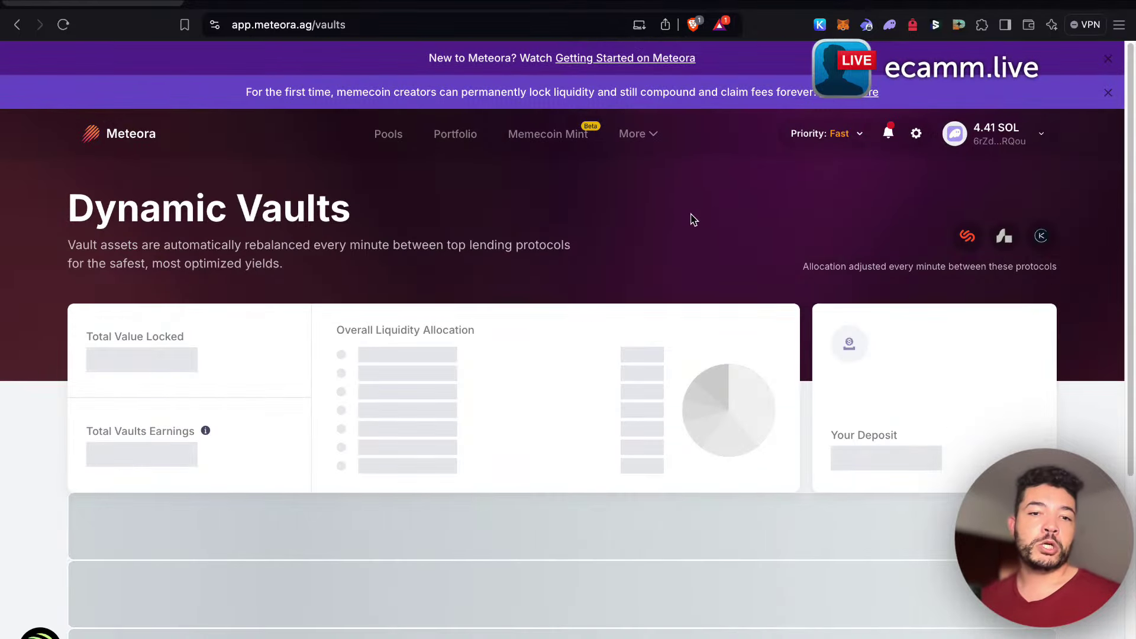
pyautogui.scroll(-4, 387, 406)
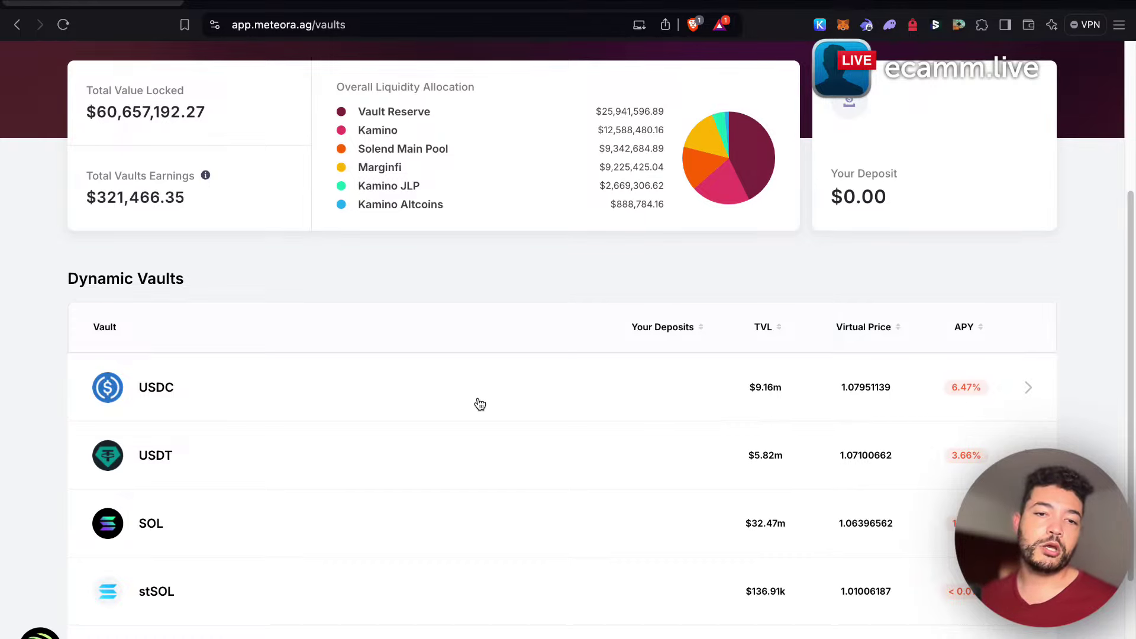
pyautogui.scroll(5, 480, 404)
pyautogui.click(391, 136)
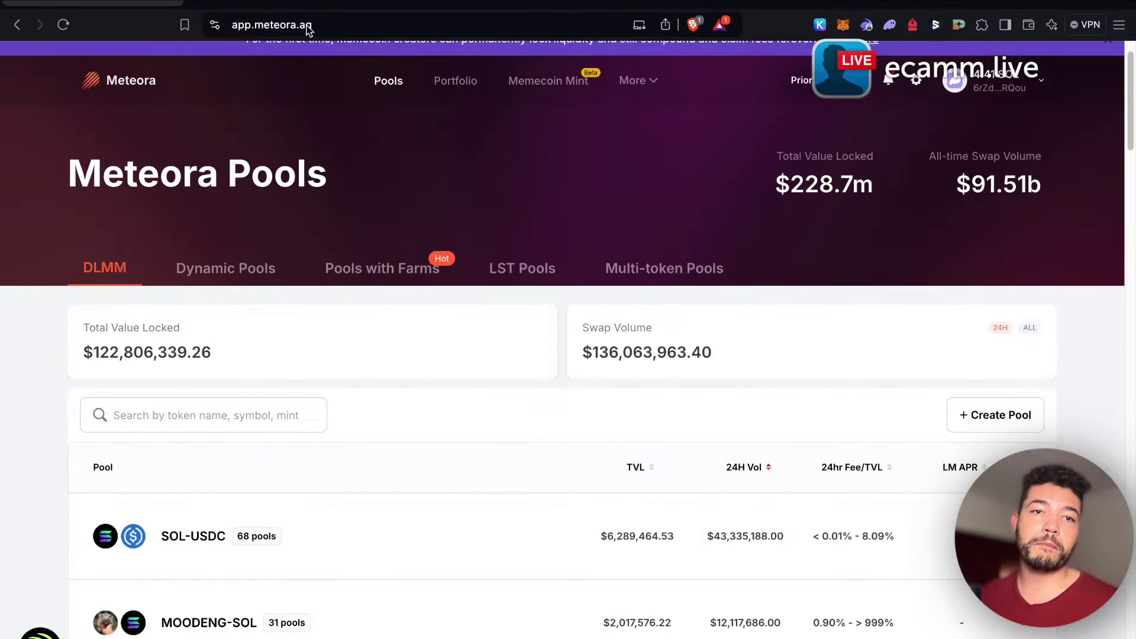
# View the POCHITA-SOL profit card on metlex.io and return to the Meteora pools list.
pyautogui.click(290, 6)
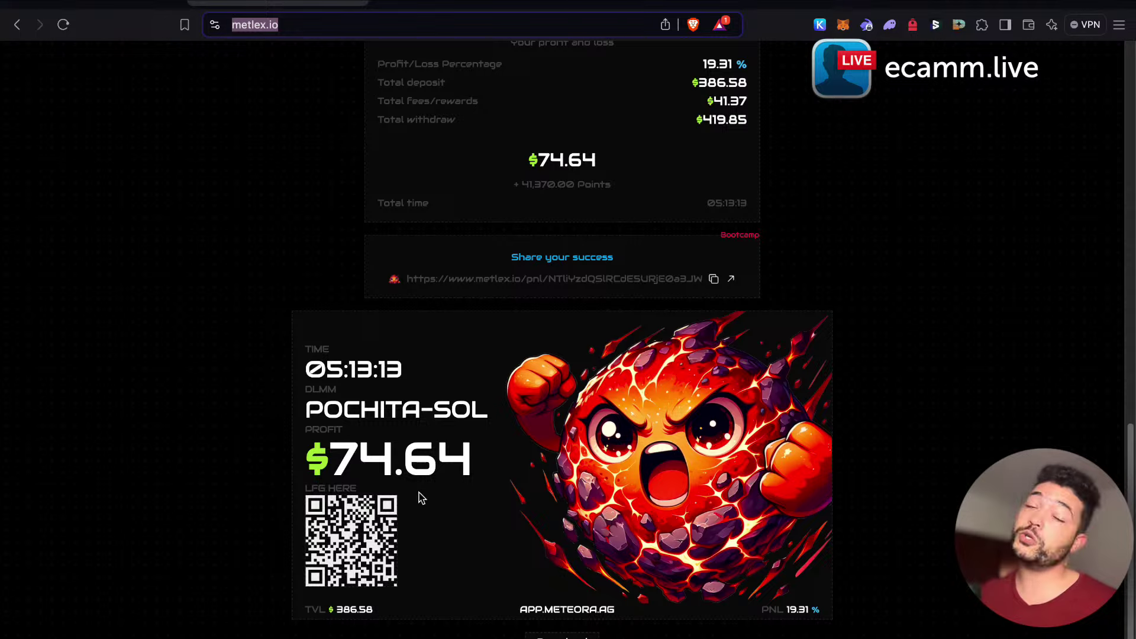
pyautogui.click(132, 6)
pyautogui.scroll(-1, 451, 410)
pyautogui.scroll(1, 451, 410)
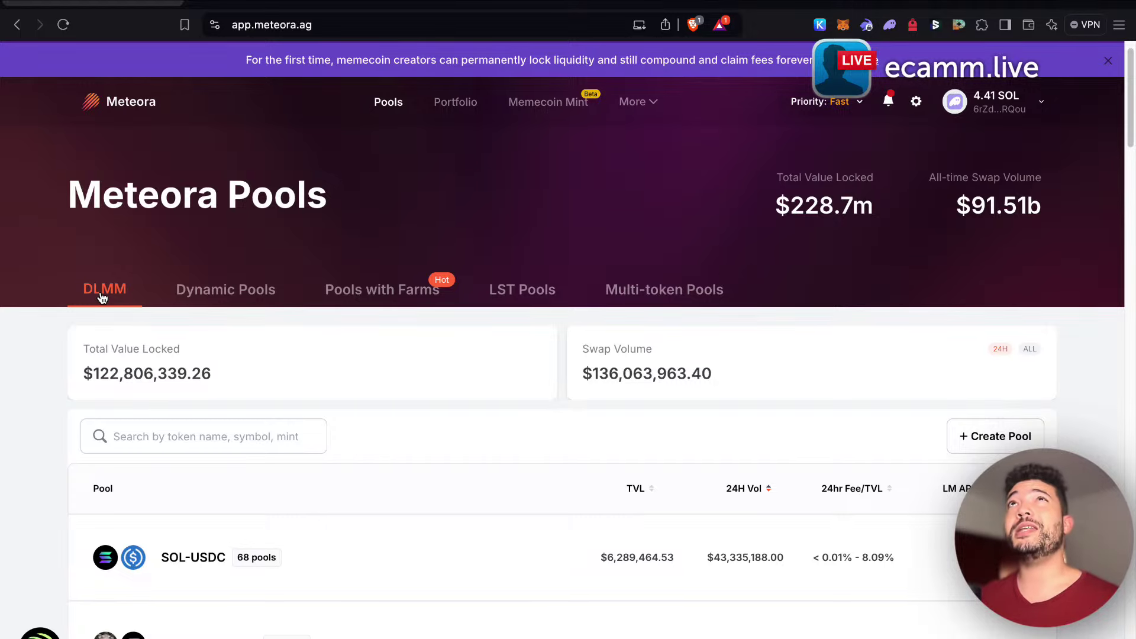
# Expand the SOL-USDC group in the DLMM list and open its pool with bin step 4 and 0.04% fee.
pyautogui.scroll(-3, 416, 452)
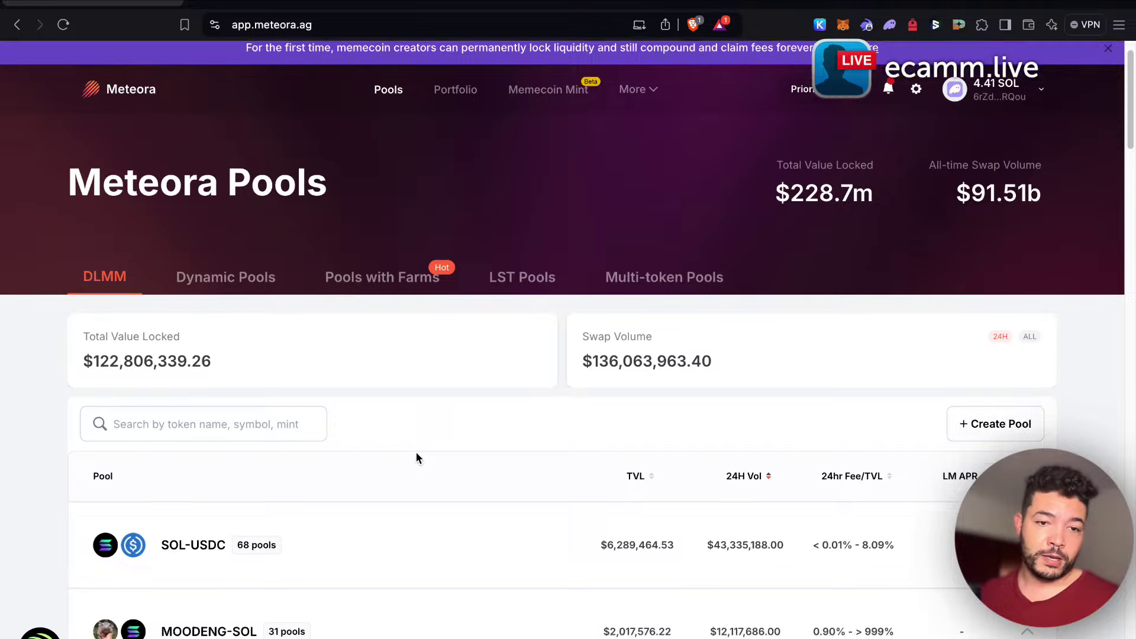
pyautogui.scroll(-1, 563, 381)
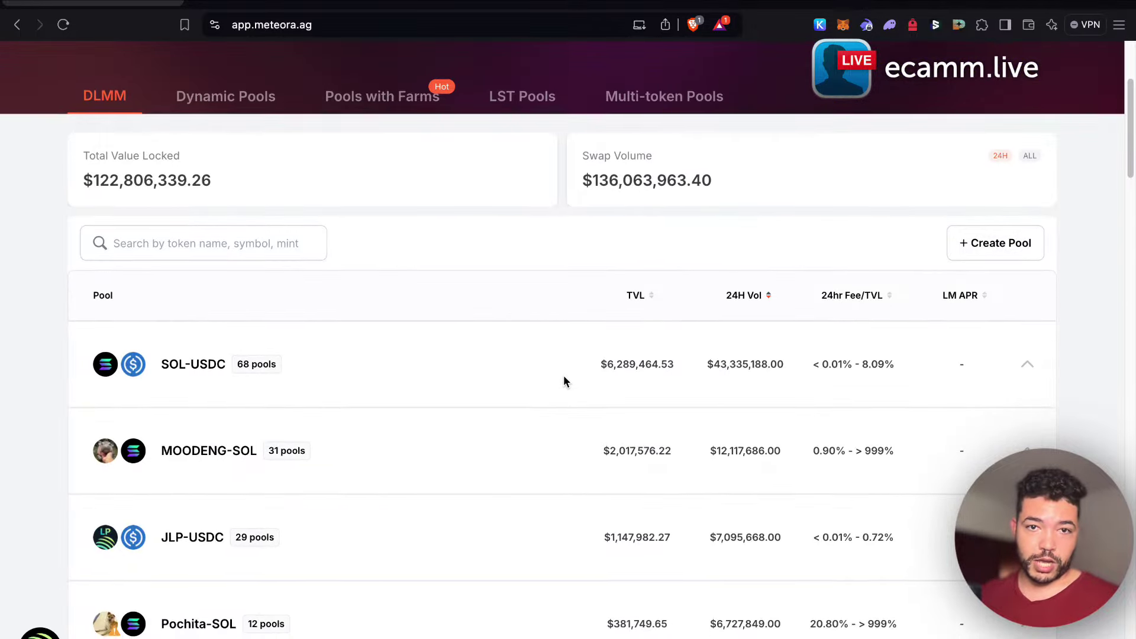
pyautogui.click(438, 381)
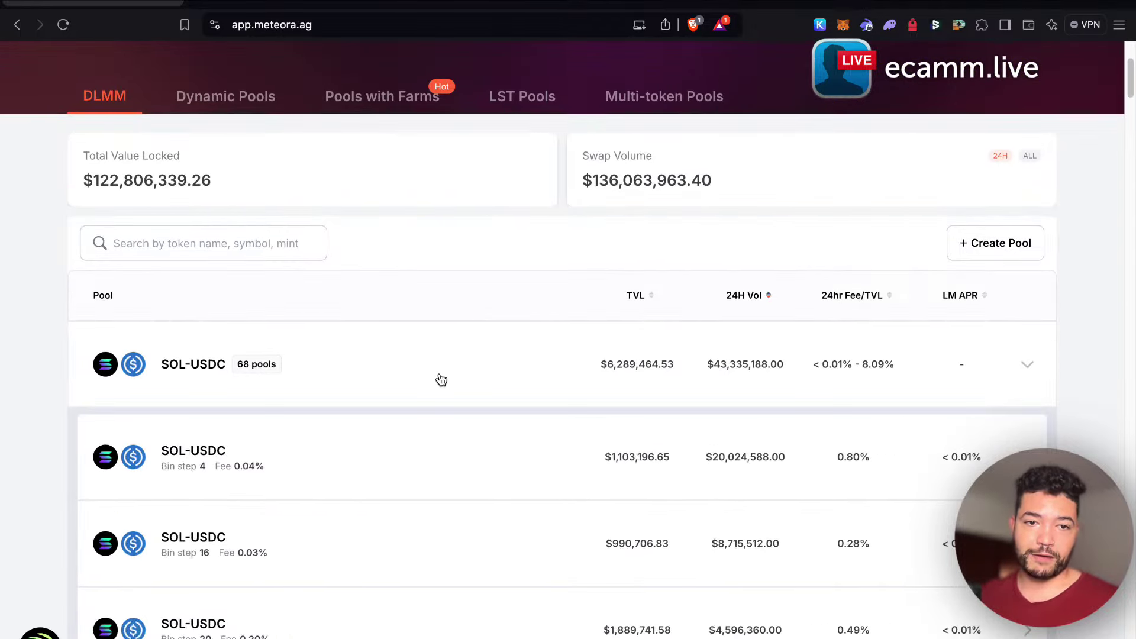
pyautogui.scroll(-2, 439, 381)
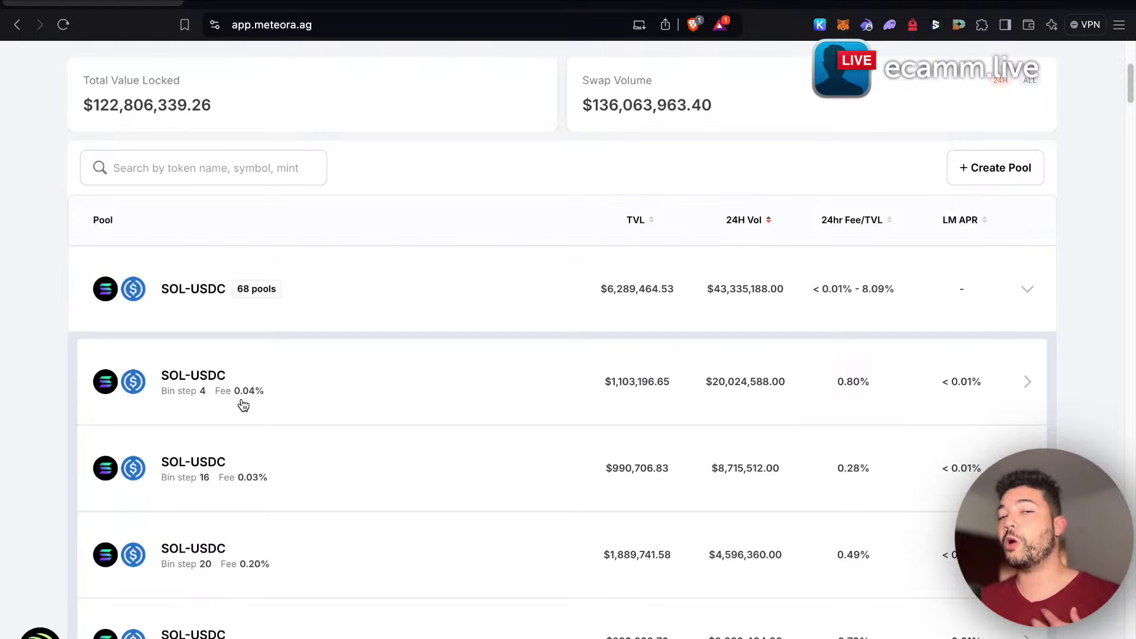
pyautogui.click(345, 384)
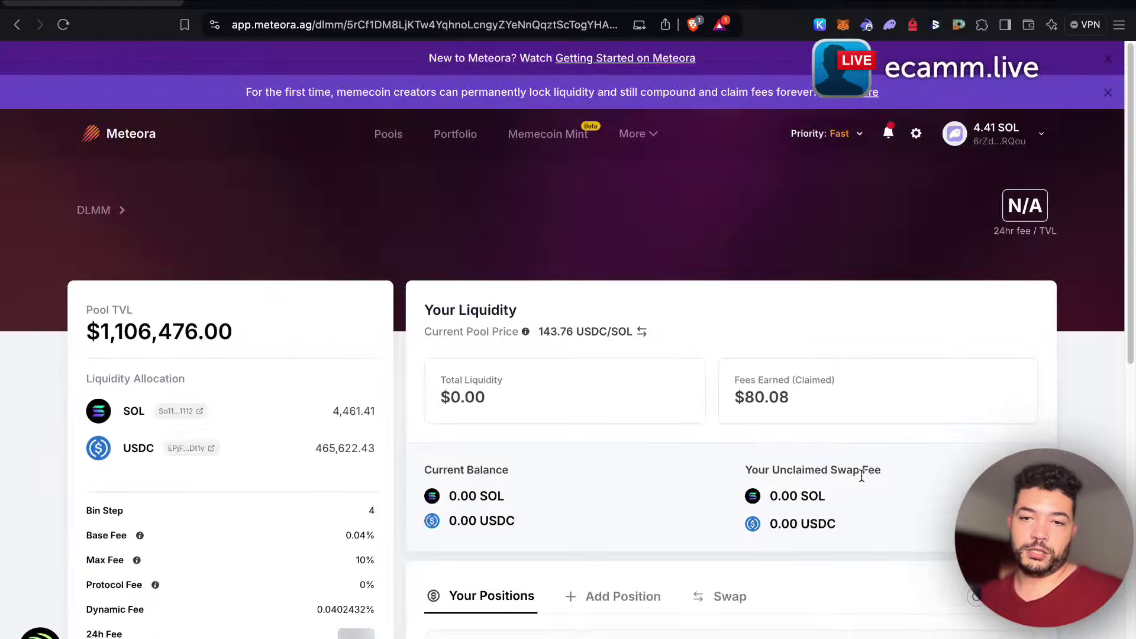
# Examine the SOL-USDC pool's liquidity, bin step and fee details, highlighting the 24h fee.
pyautogui.scroll(-3, 769, 459)
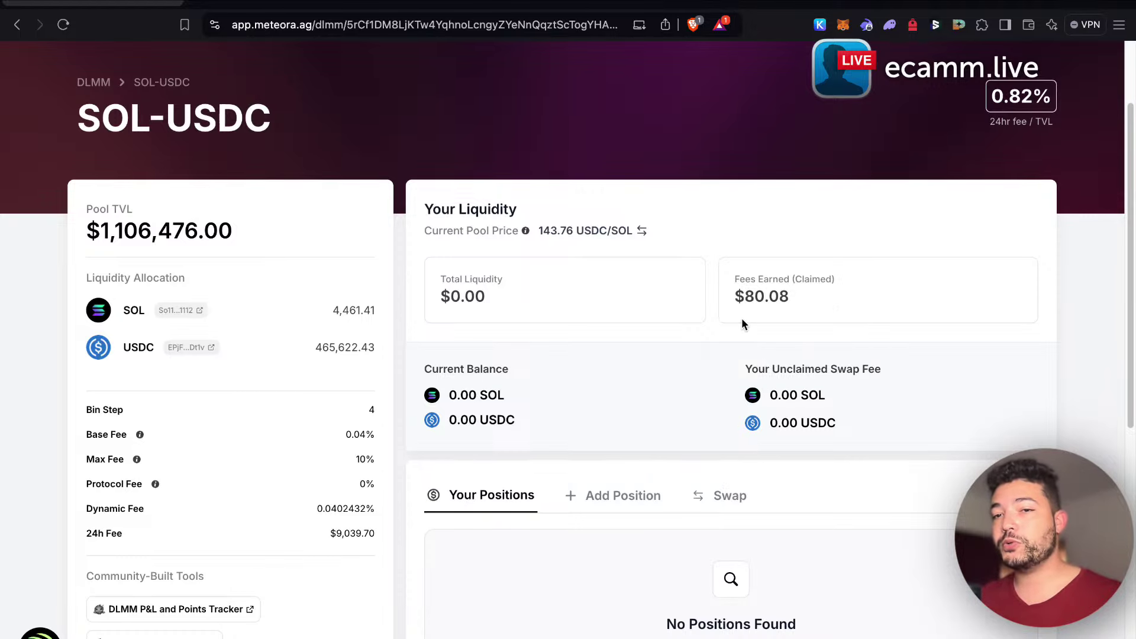
pyautogui.scroll(-5, 328, 395)
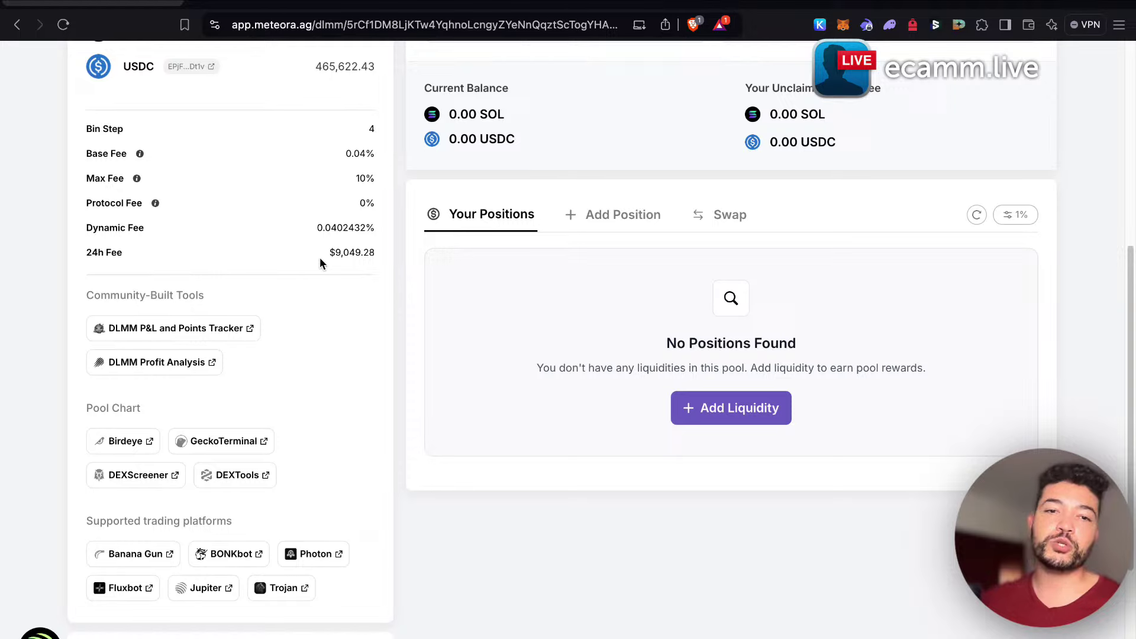
pyautogui.moveTo(331, 253); pyautogui.dragTo(390, 255)
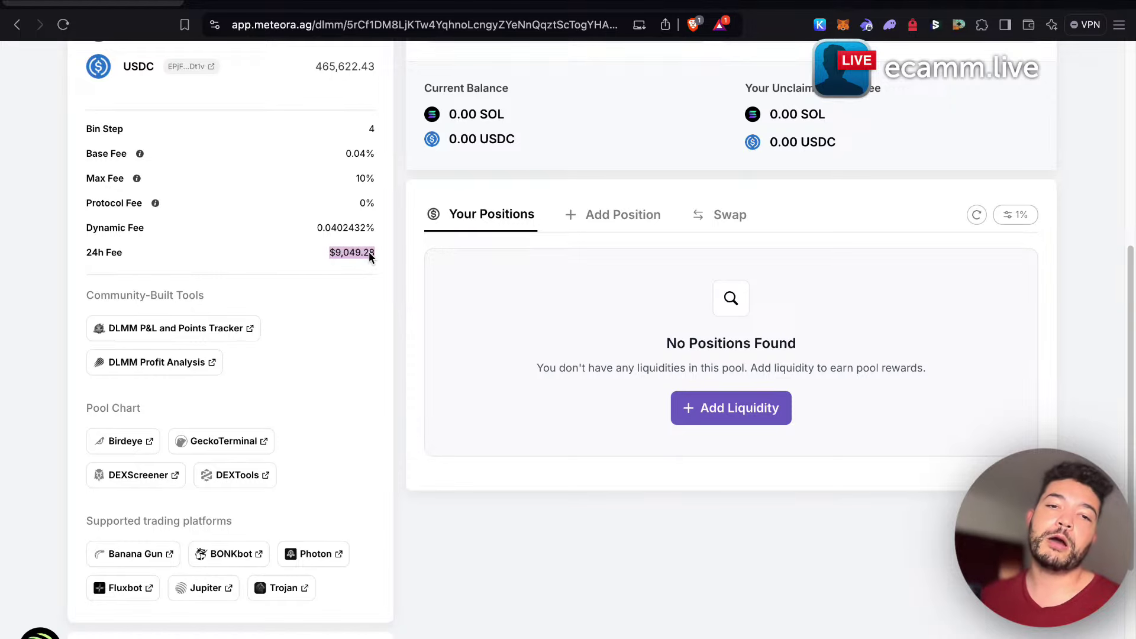
pyautogui.click(493, 287)
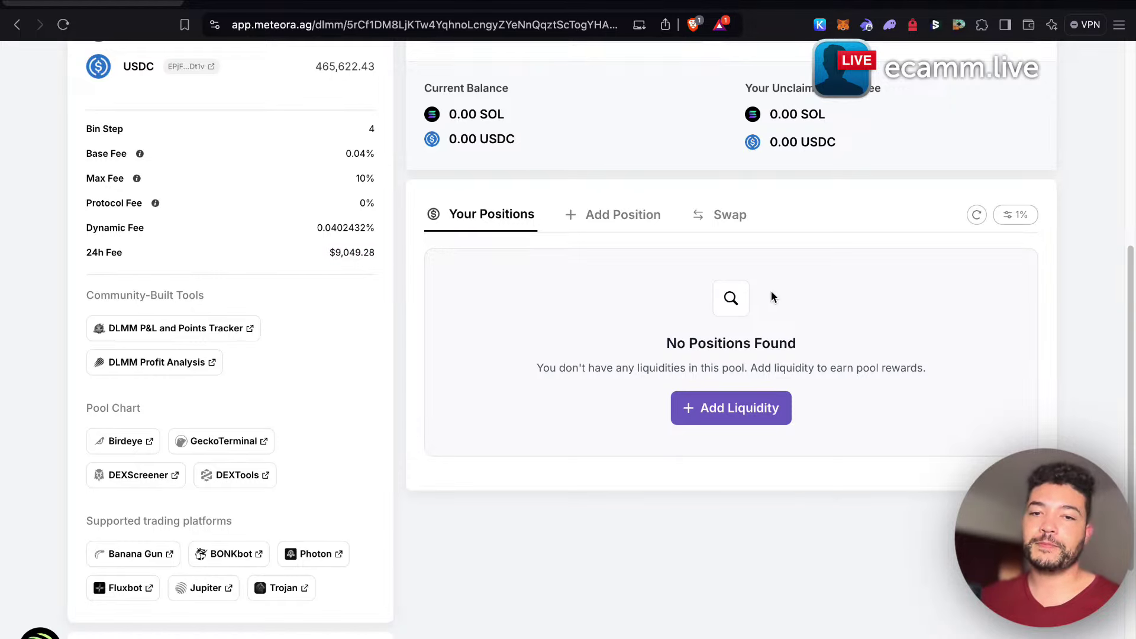
# Start adding liquidity to the pool with a deposit of 1 SOL and 100 USDC.
pyautogui.click(750, 409)
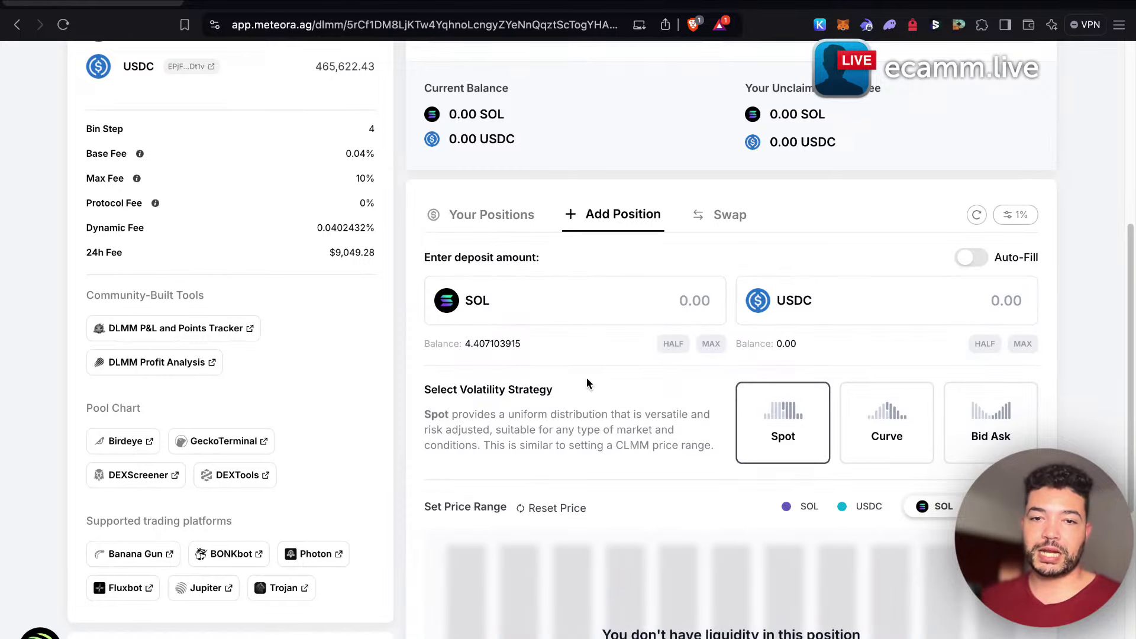
pyautogui.scroll(-1, 654, 393)
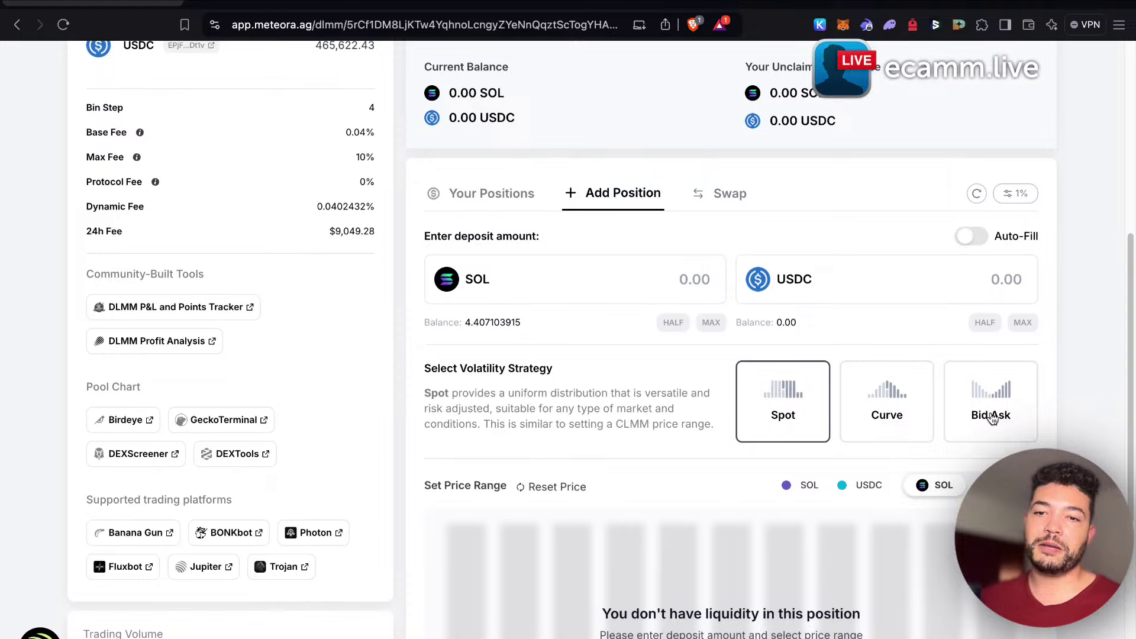
pyautogui.click(713, 295)
pyautogui.write('1')
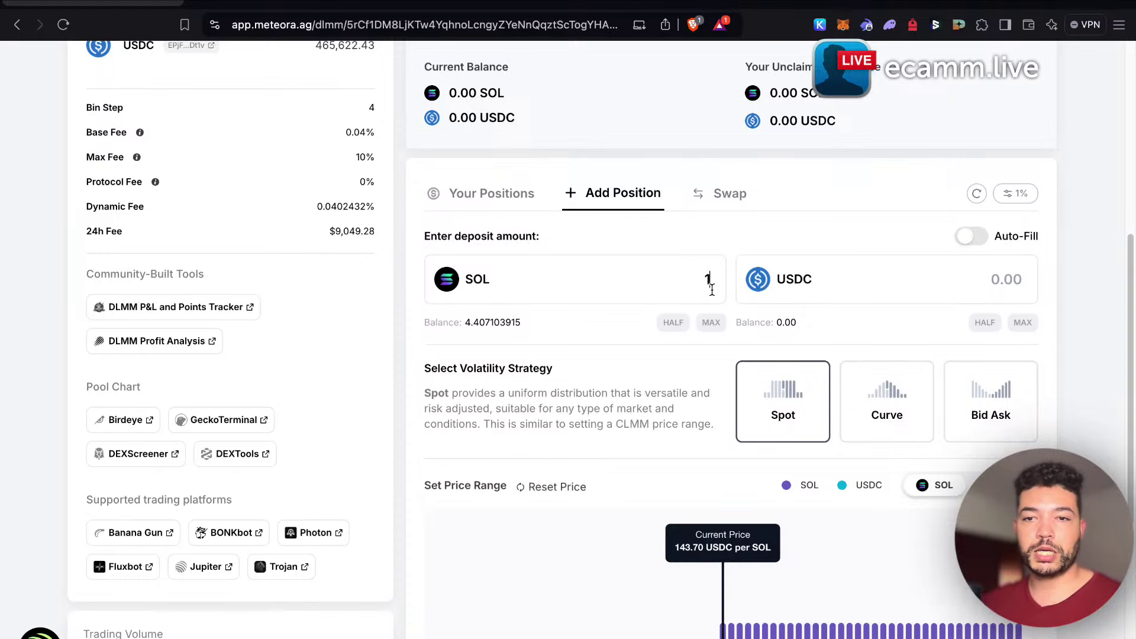
pyautogui.click(979, 291)
pyautogui.write('100')
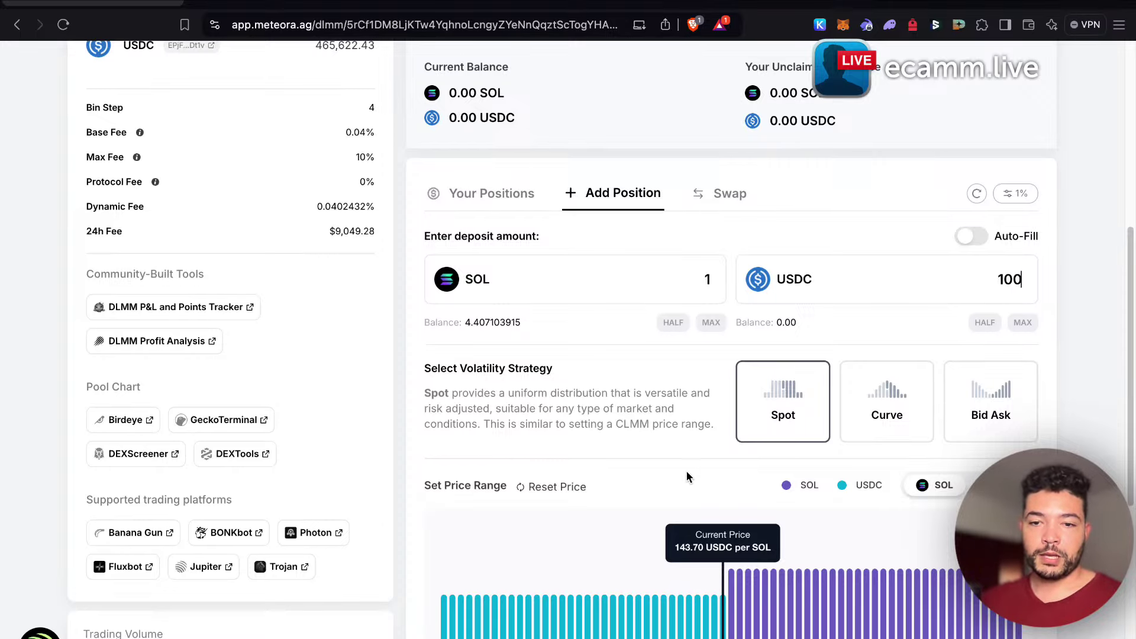
# Narrow the position's price range to a minimum of 142.614441 and a maximum of 144.451270.
pyautogui.scroll(-1, 748, 404)
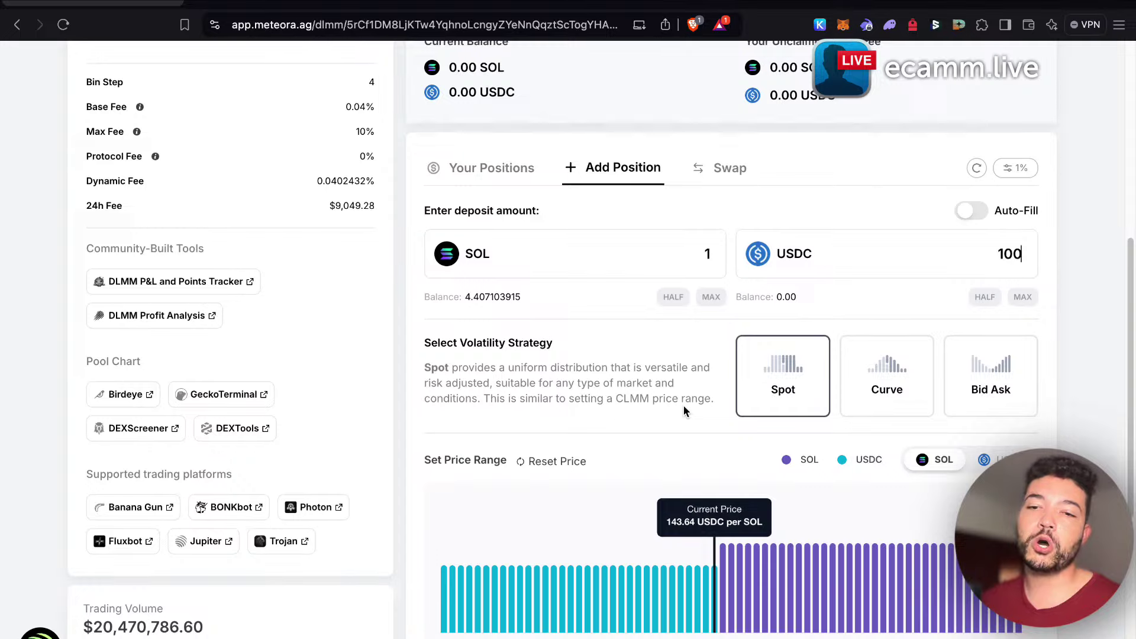
pyautogui.scroll(-5, 683, 406)
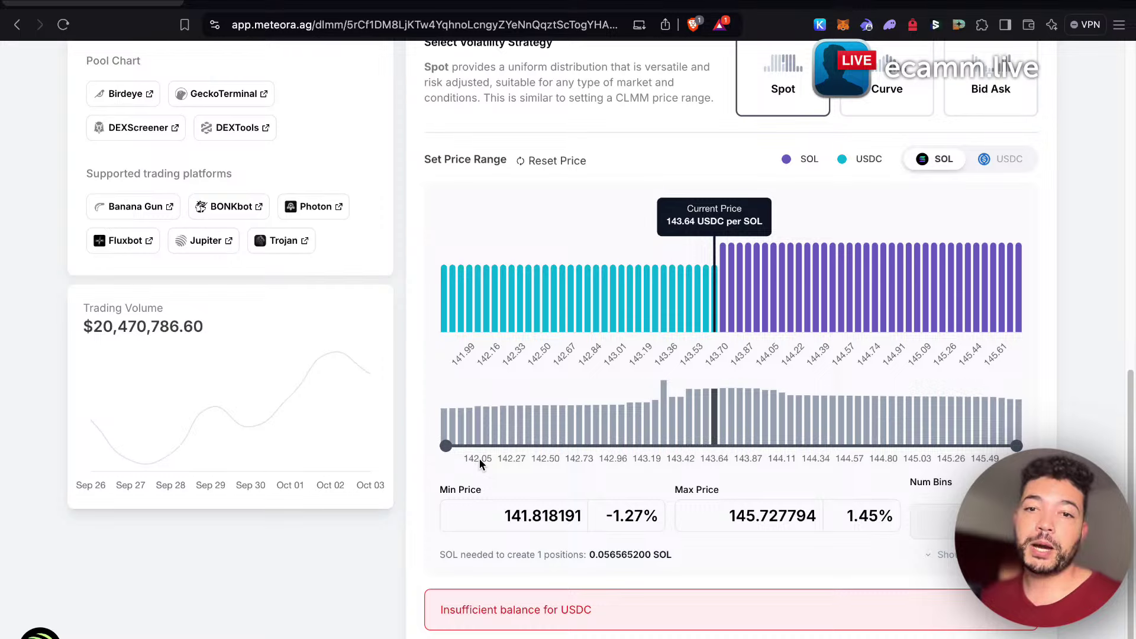
pyautogui.moveTo(449, 449); pyautogui.dragTo(563, 445)
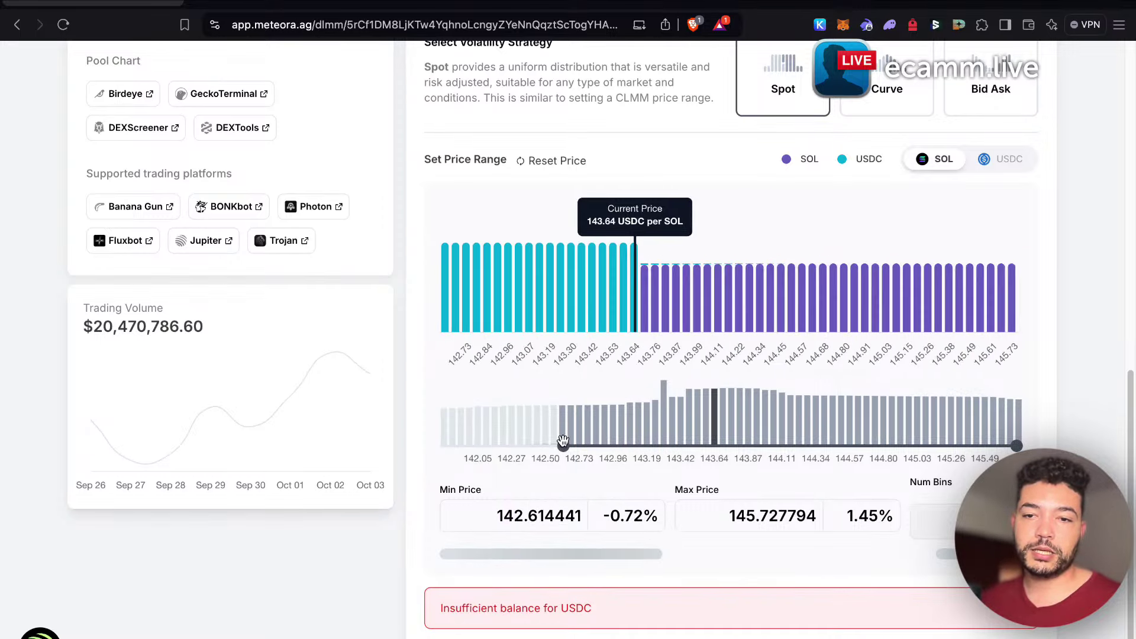
pyautogui.moveTo(1016, 446); pyautogui.dragTo(831, 442)
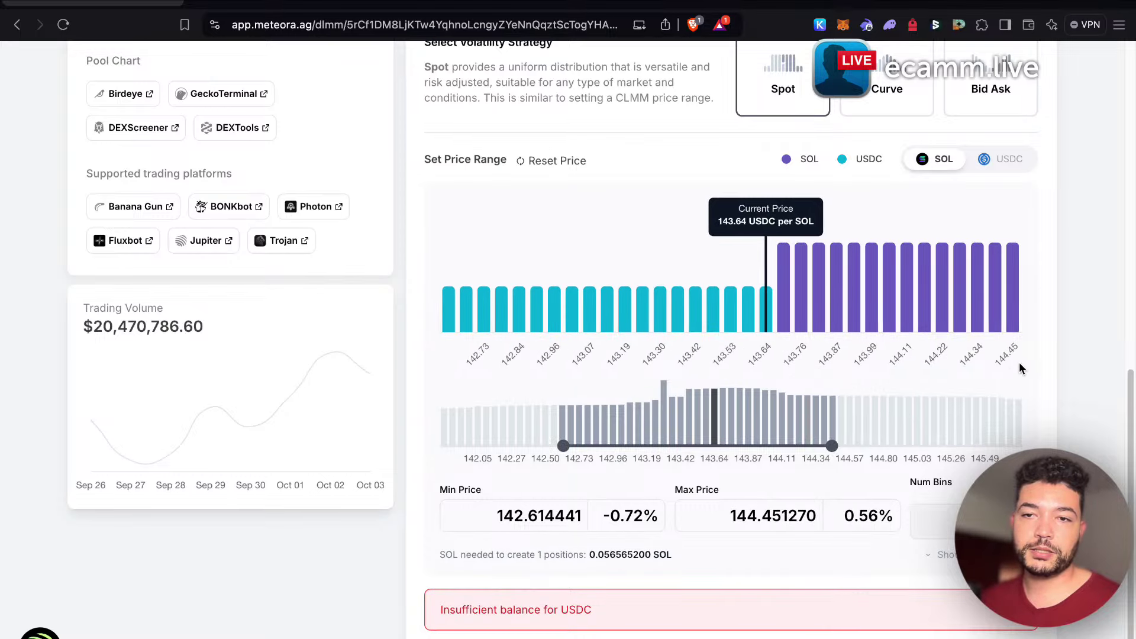
# Set the USDC deposit amount to 150 and check the resulting distribution across the price bins.
pyautogui.scroll(5, 1020, 368)
pyautogui.doubleClick(1012, 227)
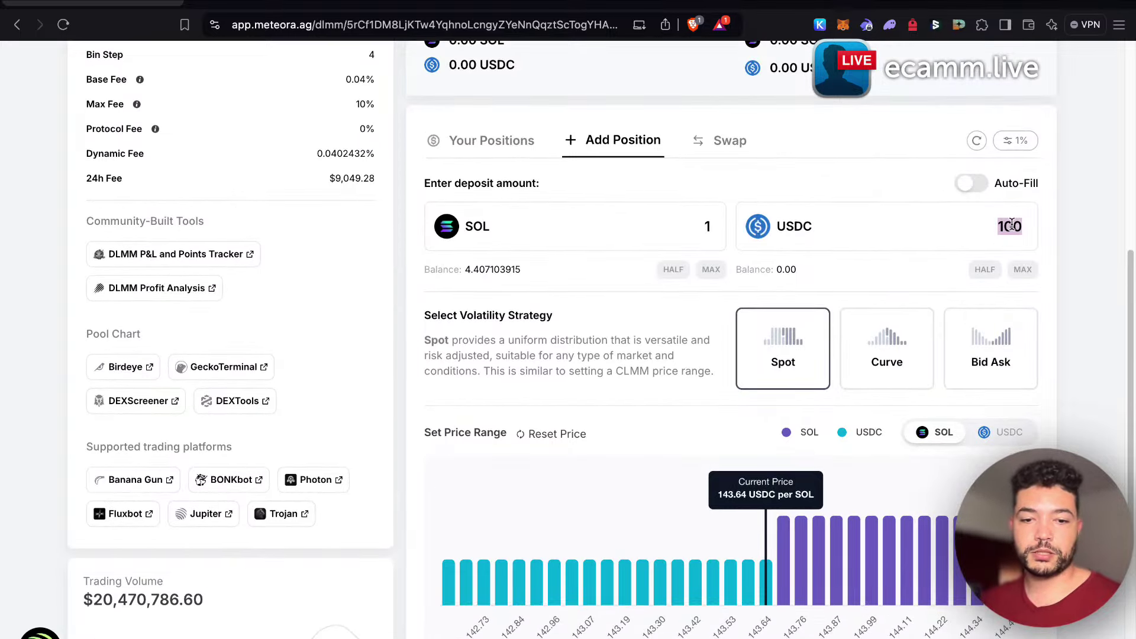
pyautogui.write('147')
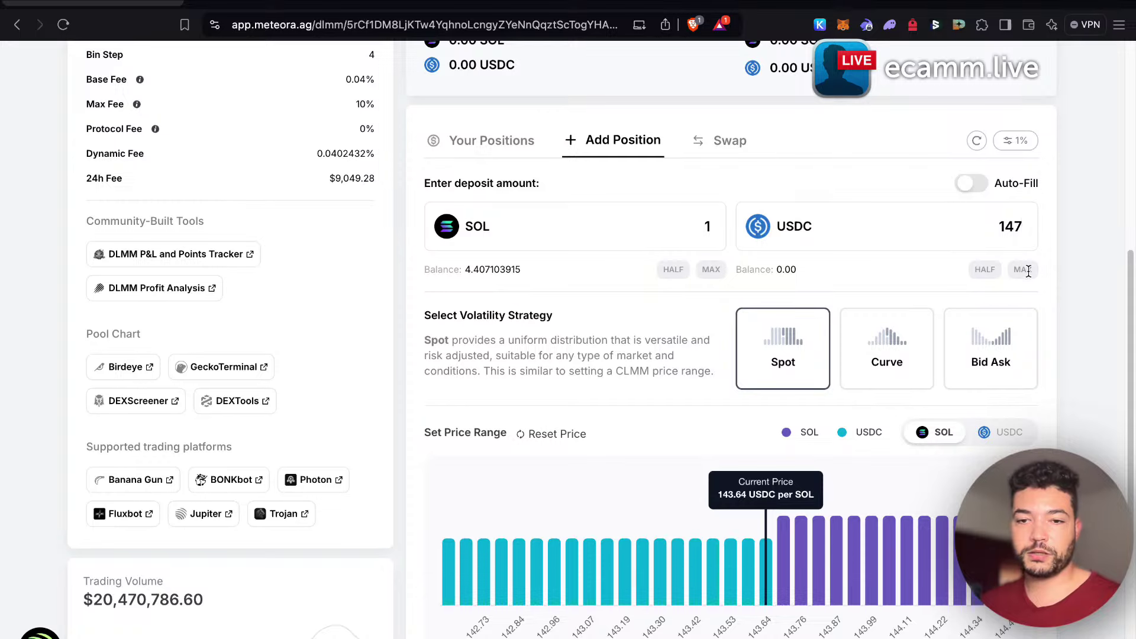
pyautogui.doubleClick(1009, 228)
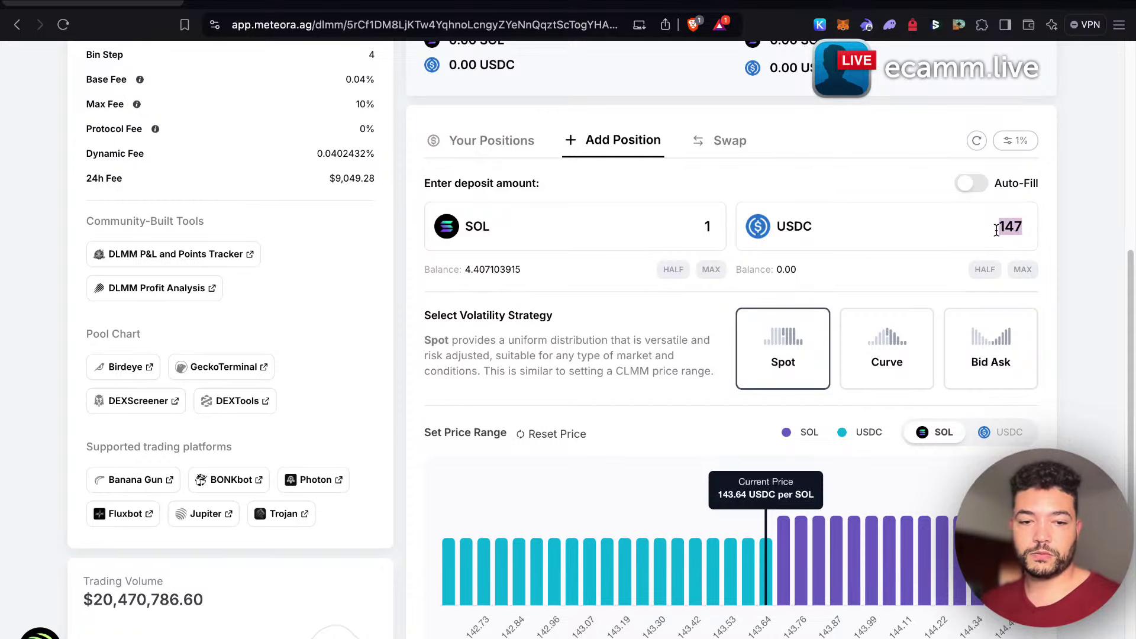
pyautogui.write('150')
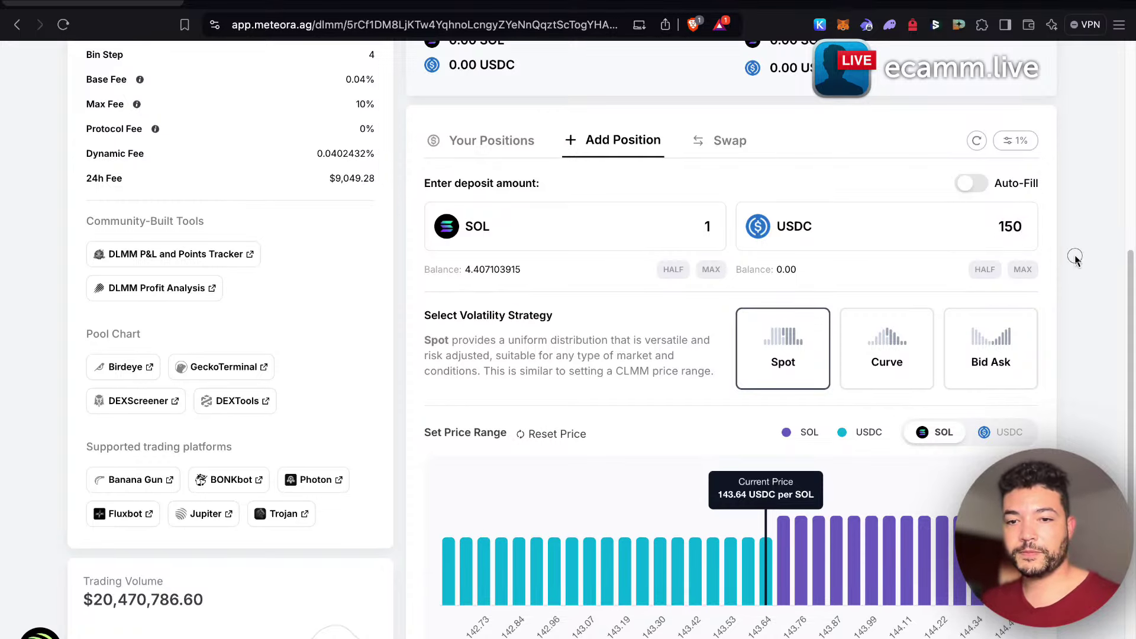
pyautogui.scroll(-2, 1095, 450)
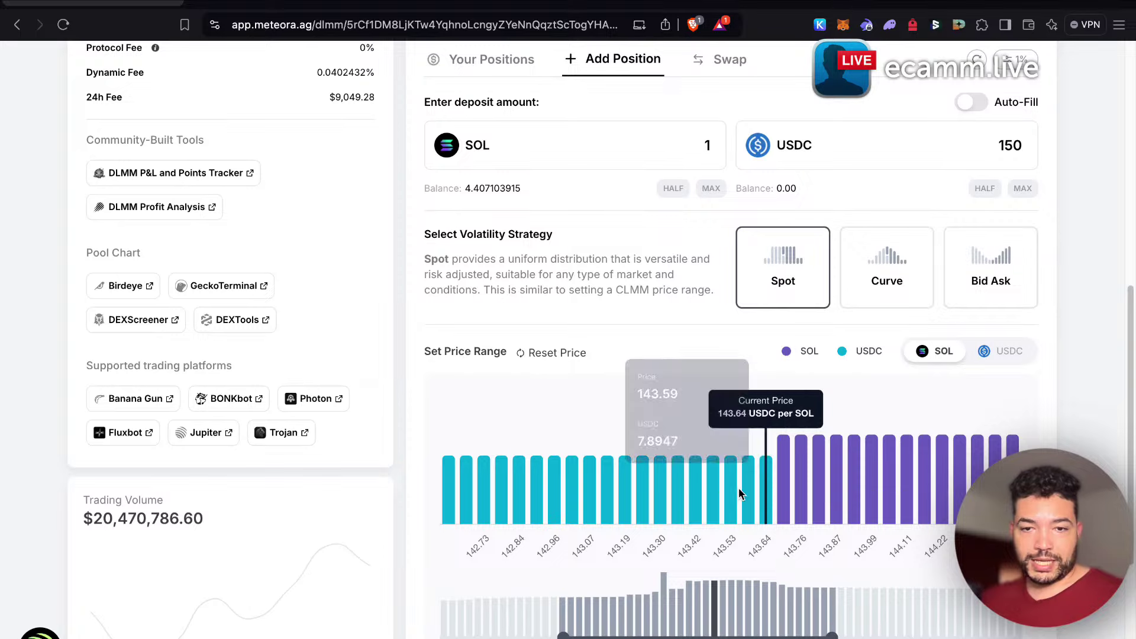
pyautogui.moveTo(729, 497)
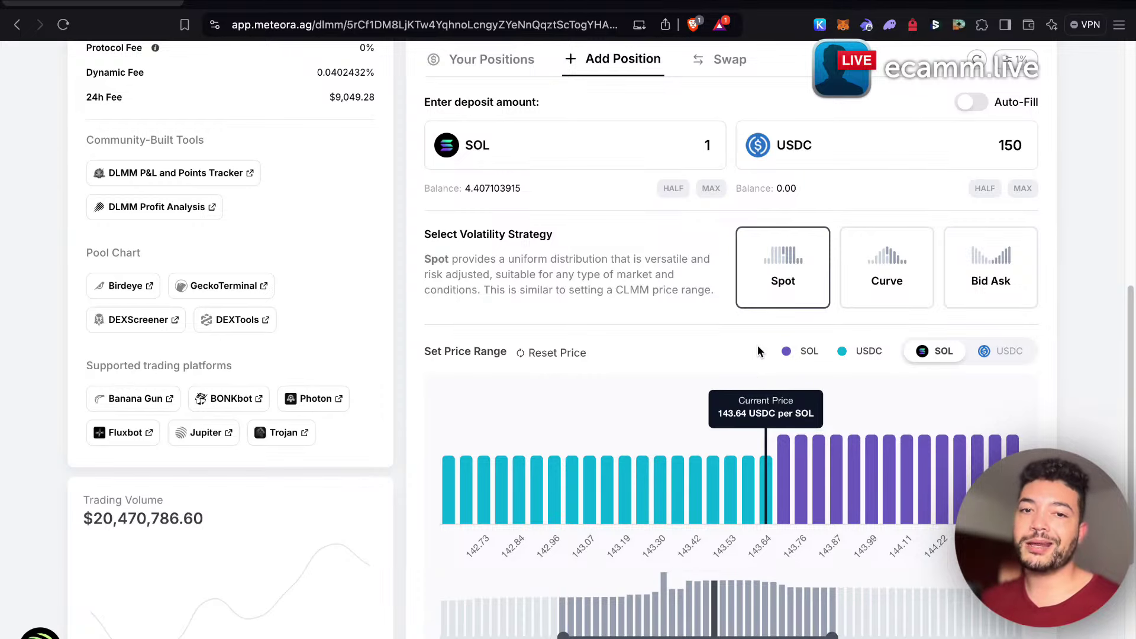
# Tighten the position's price range to a minimum of 143.415162 and a maximum of 143.874734.
pyautogui.scroll(-3, 1044, 382)
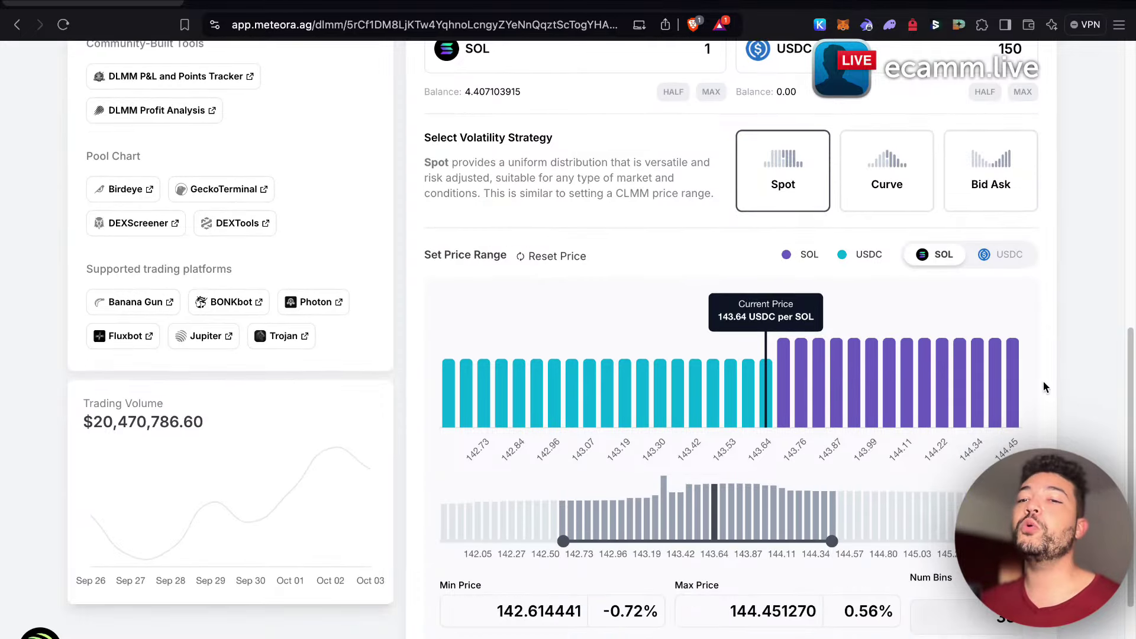
pyautogui.scroll(-1, 1043, 387)
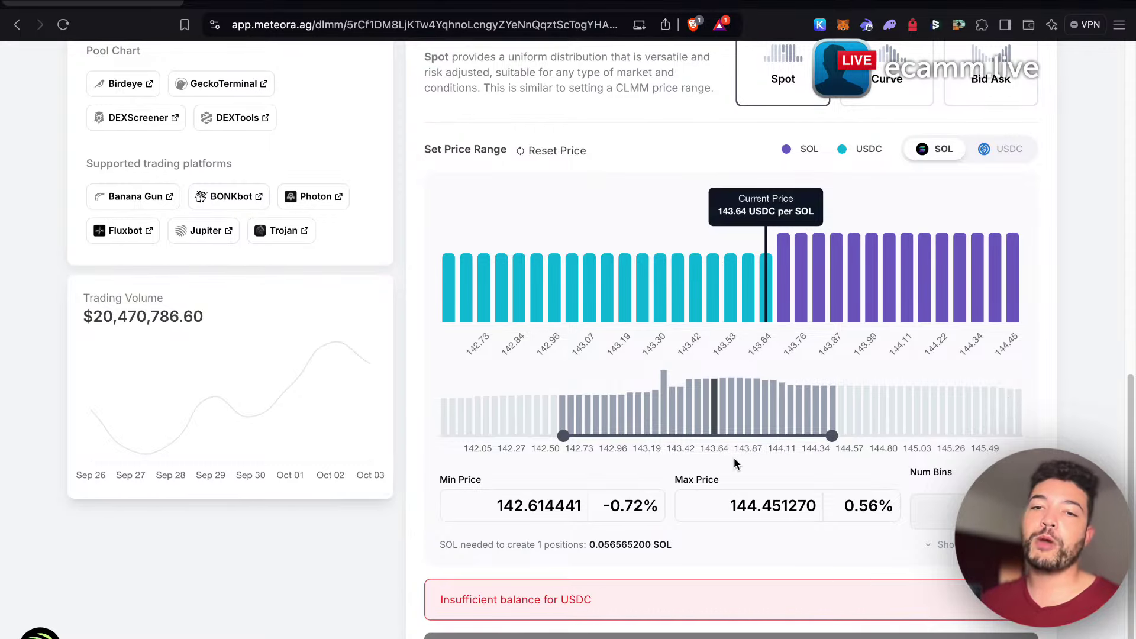
pyautogui.moveTo(562, 437); pyautogui.dragTo(682, 435)
pyautogui.moveTo(832, 436); pyautogui.dragTo(749, 436)
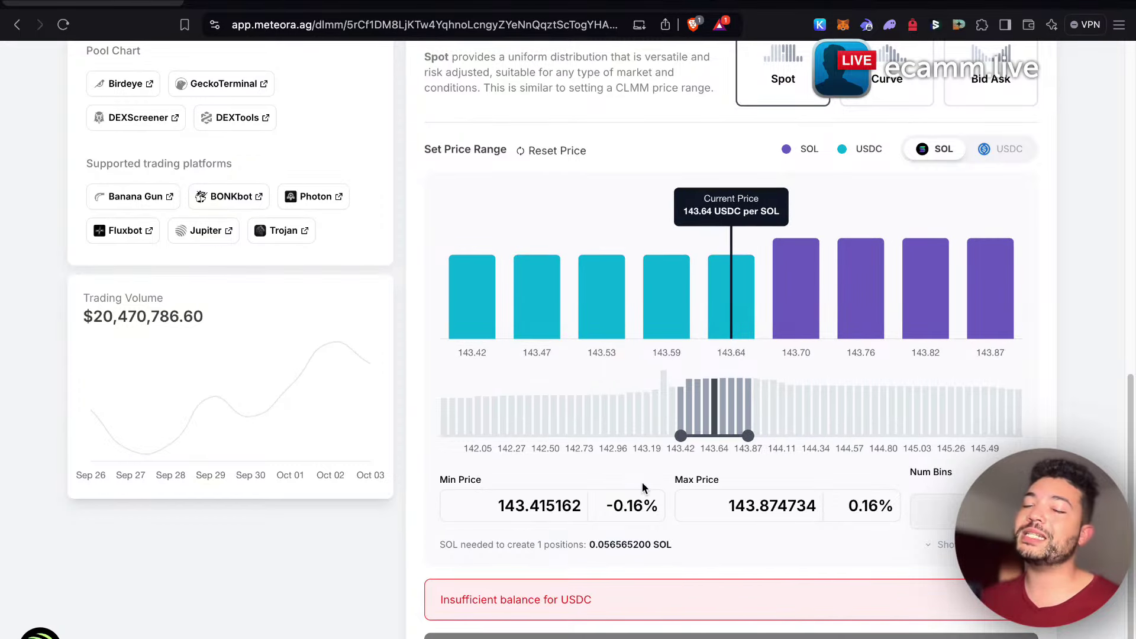
# Widen the position's price range to the full span, from 141.818191 to 145.727794.
pyautogui.moveTo(657, 324)
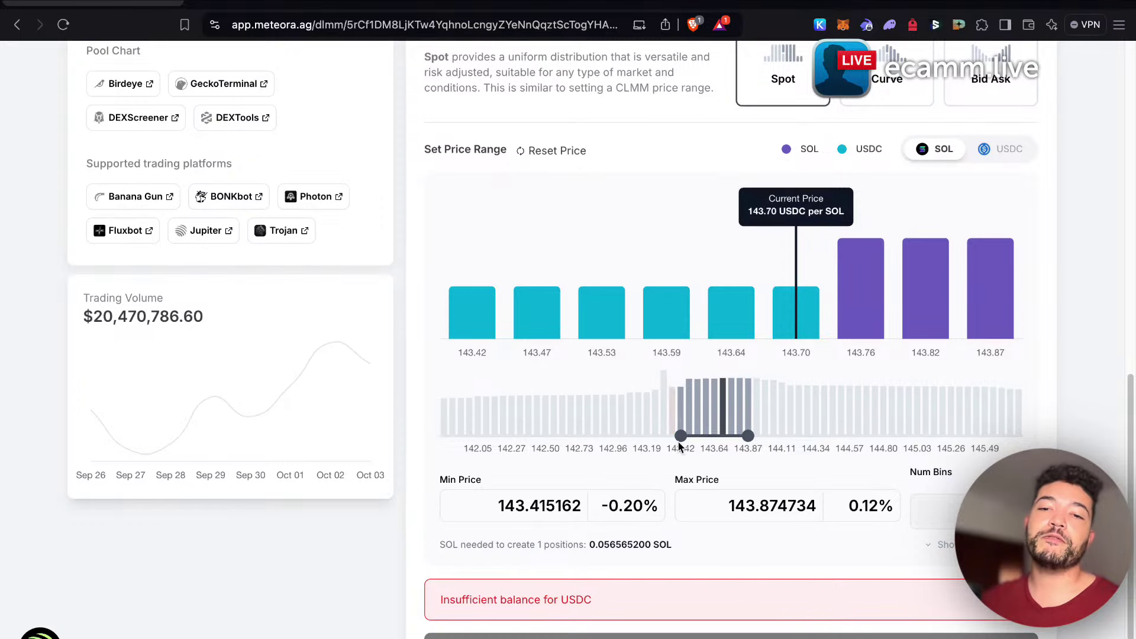
pyautogui.moveTo(681, 436); pyautogui.dragTo(445, 438)
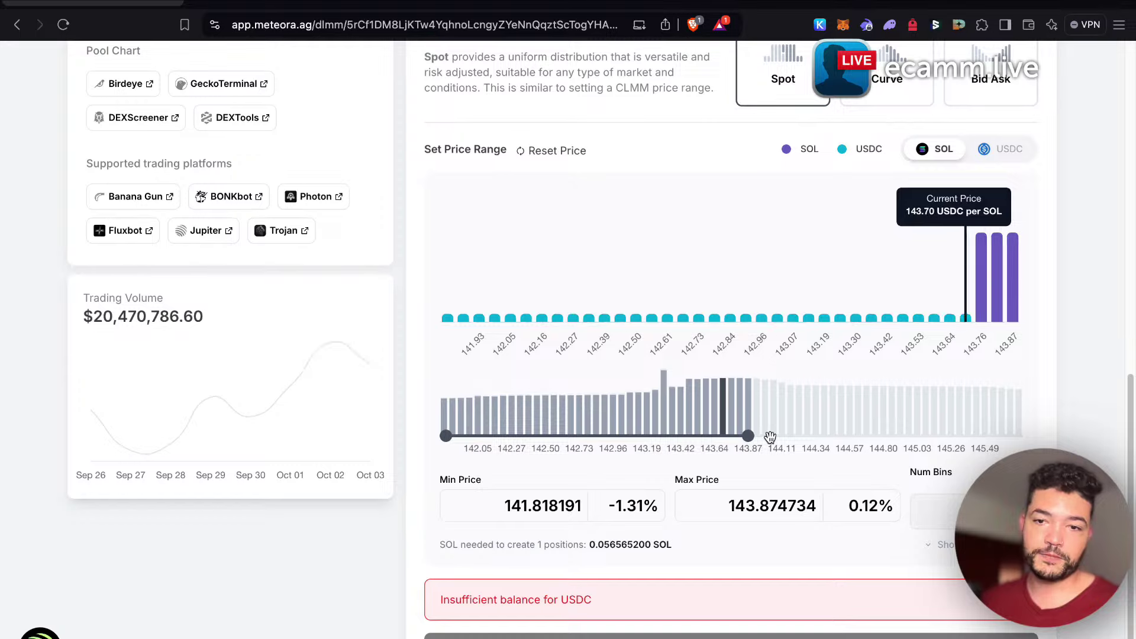
pyautogui.moveTo(749, 436); pyautogui.dragTo(1081, 430)
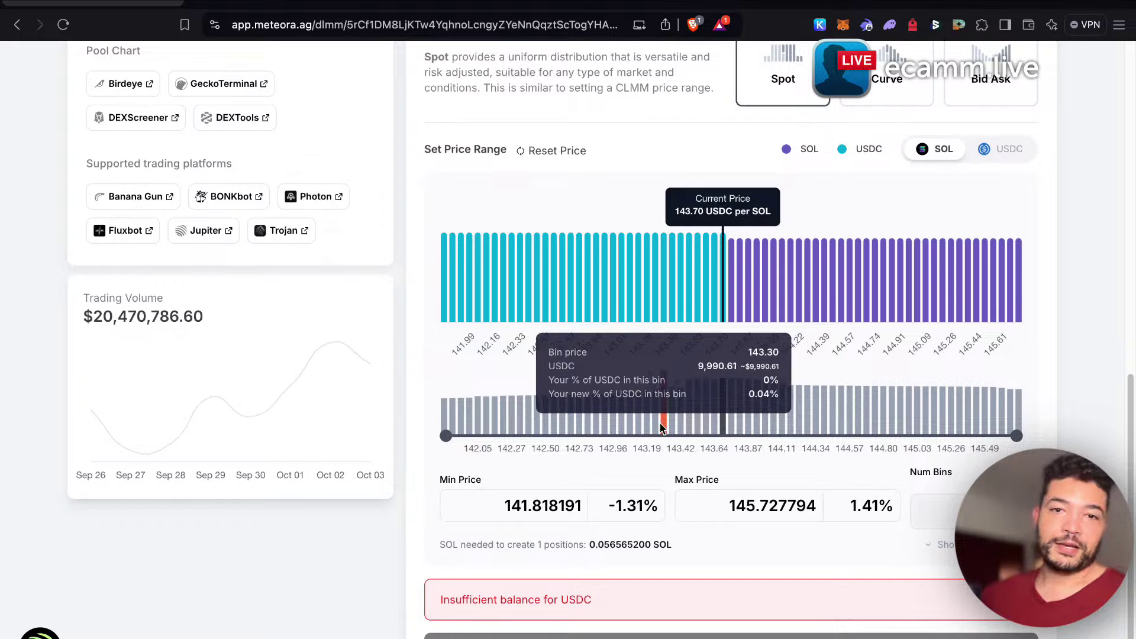
# Compare how the Curve and Bid Ask volatility strategies distribute the SOL-USDC deposit, and switch back to Spot.
pyautogui.scroll(3, 1041, 303)
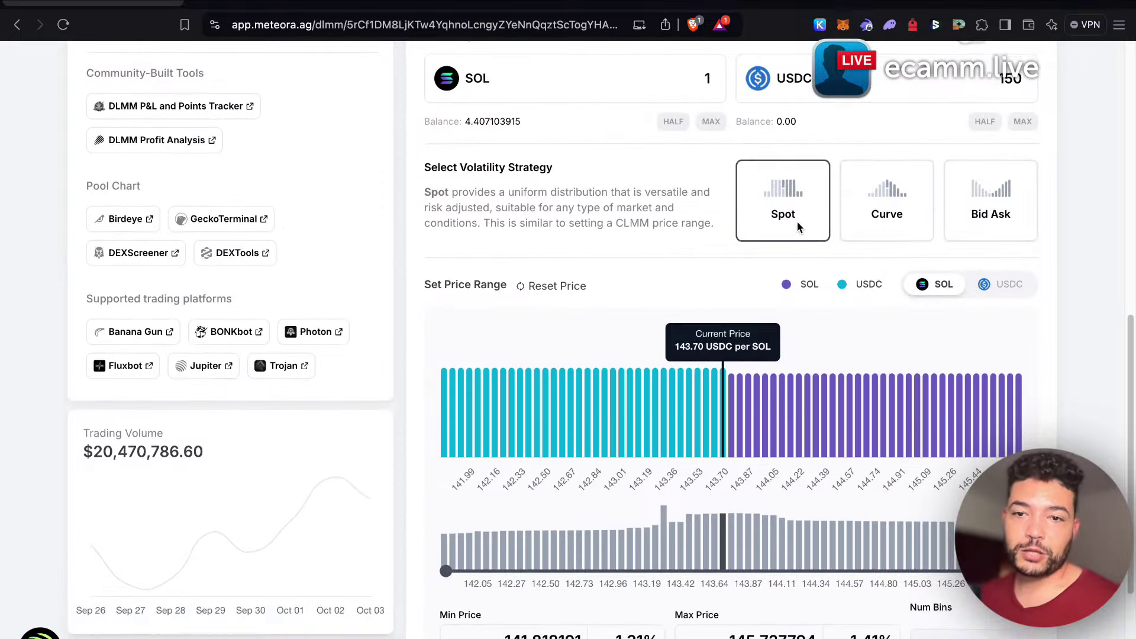
pyautogui.click(896, 219)
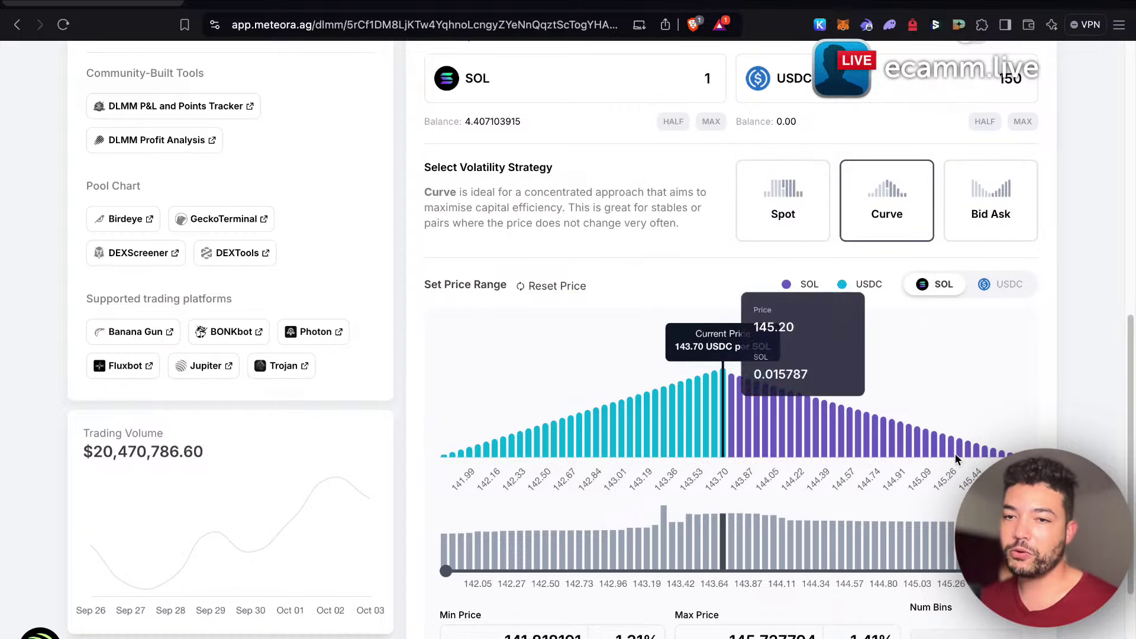
pyautogui.click(996, 224)
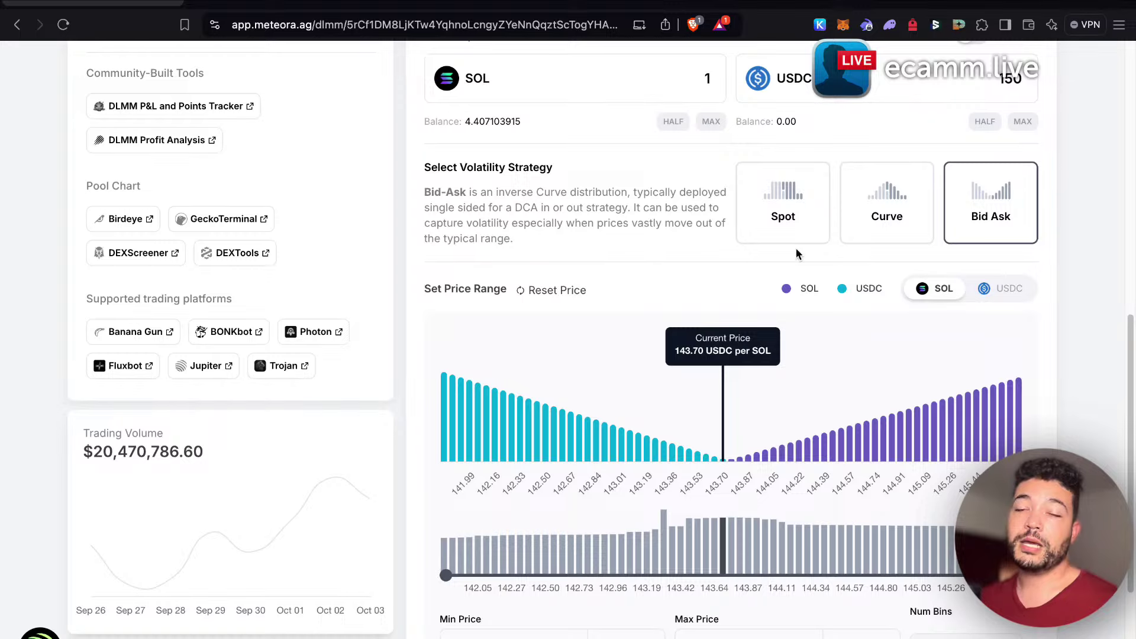
pyautogui.click(800, 229)
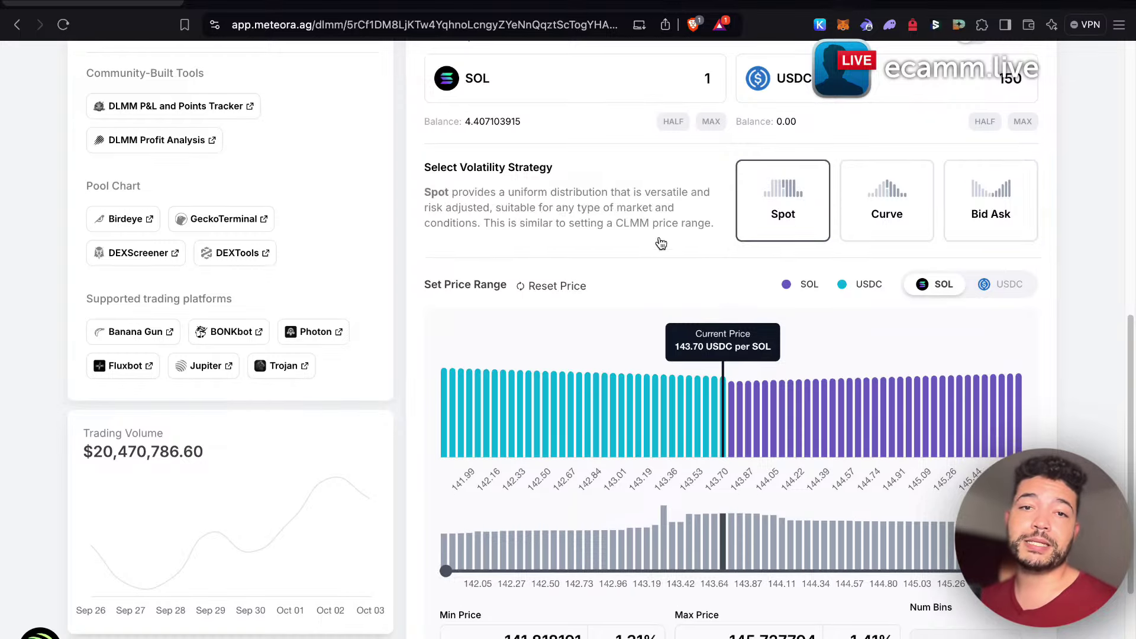
# Clear the USDC deposit amount and check the price-bin distribution of a SOL-only deposit.
pyautogui.scroll(5, 661, 243)
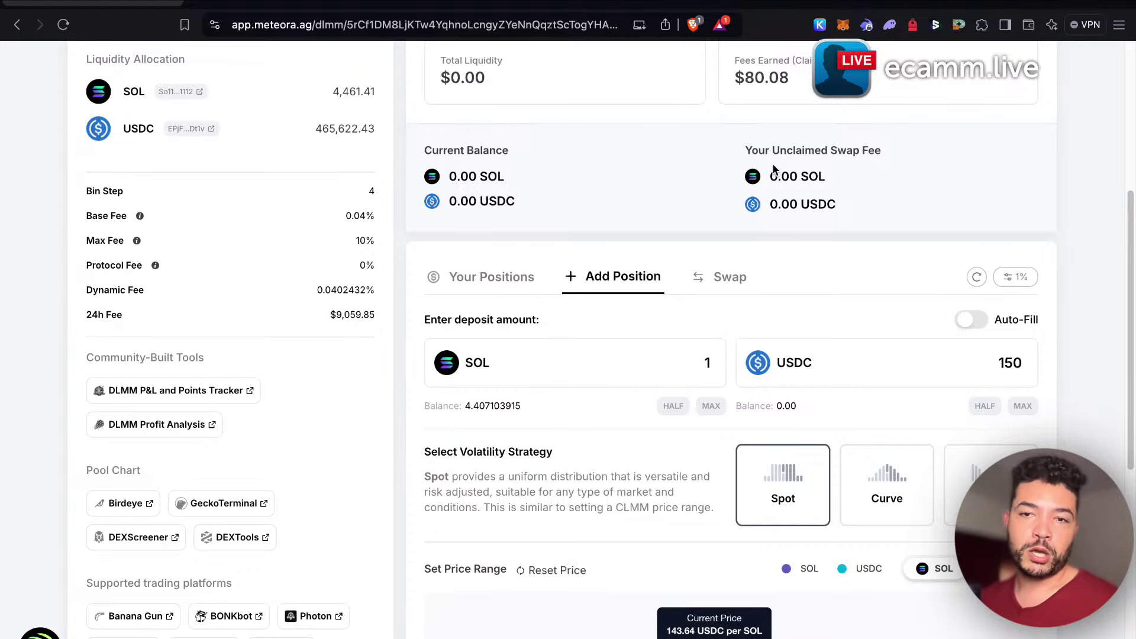
pyautogui.click(941, 362)
pyautogui.doubleClick(941, 362)
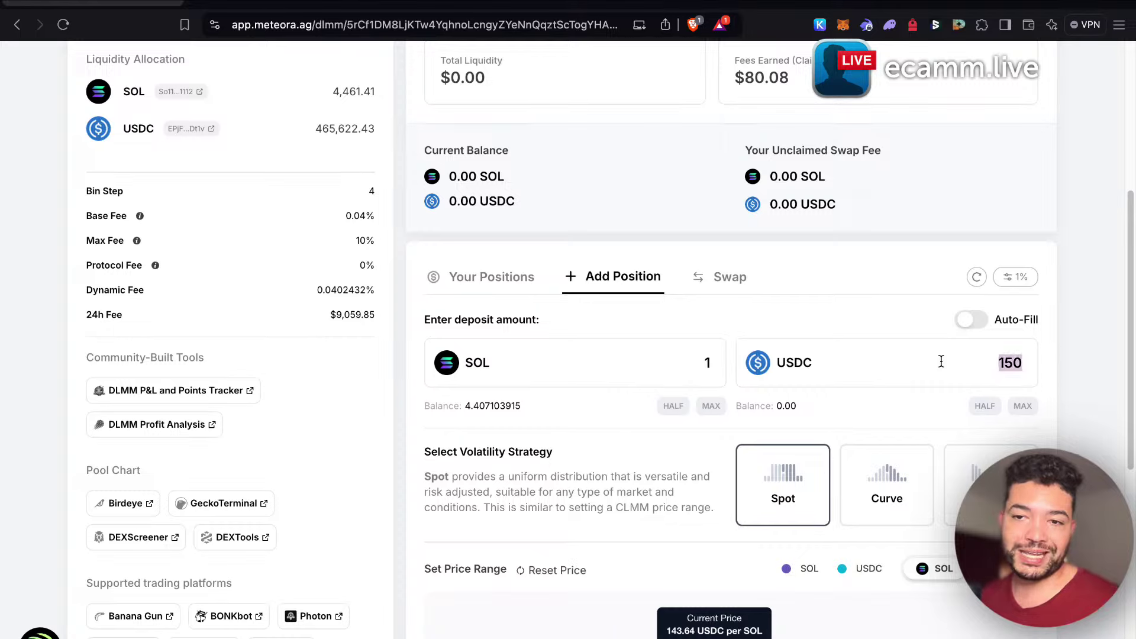
pyautogui.press('BackSpace')
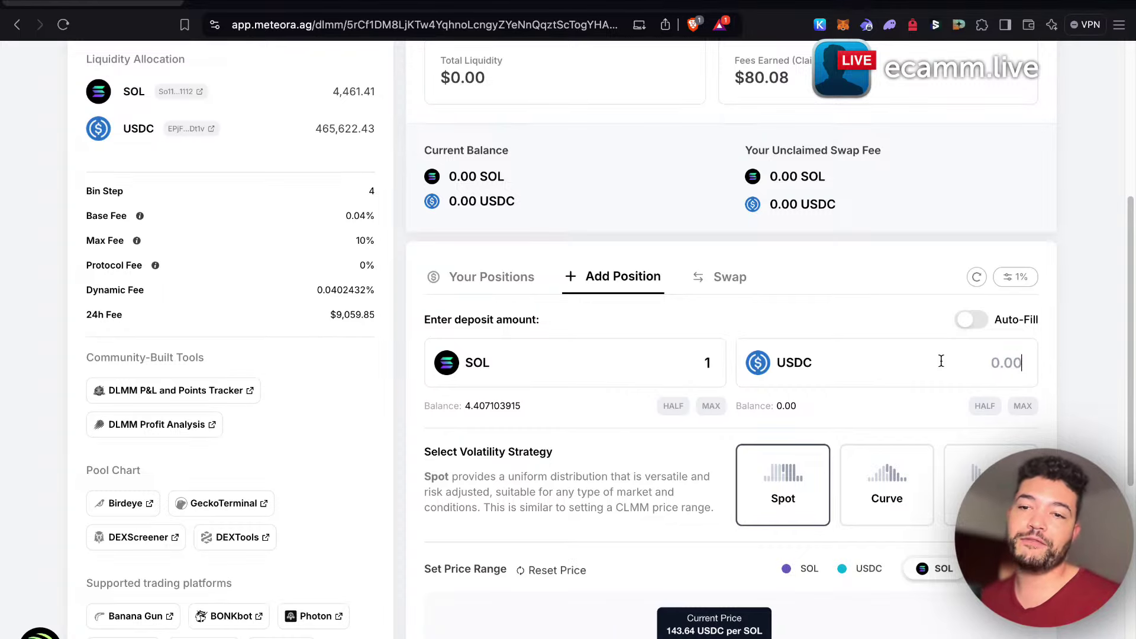
pyautogui.scroll(-1, 1006, 320)
pyautogui.scroll(-4, 1060, 325)
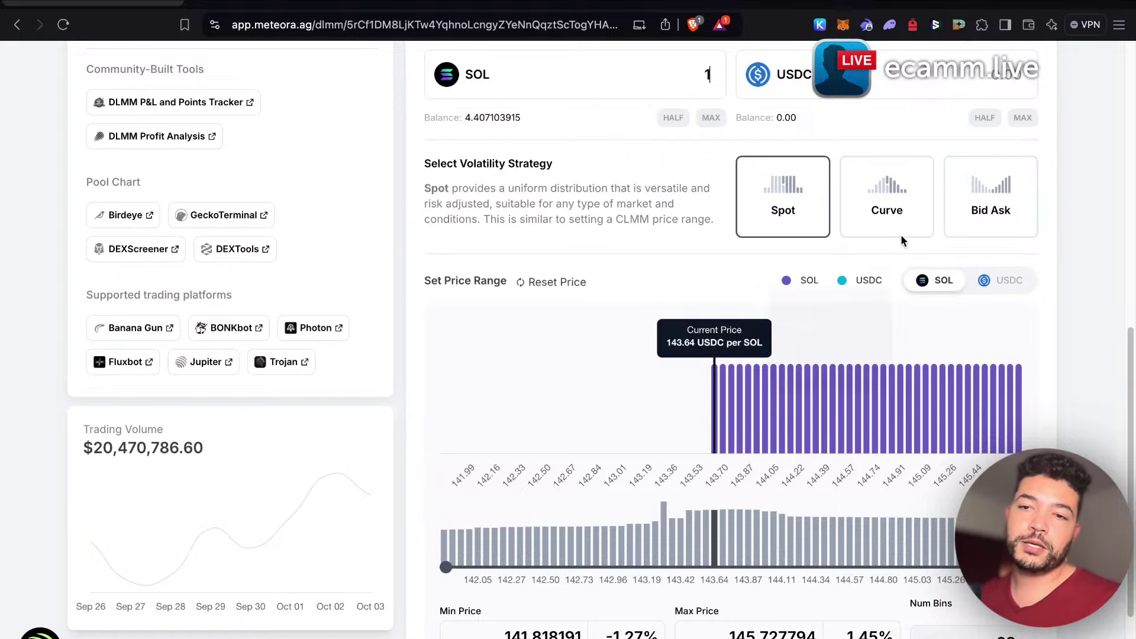
# Preview the SOL-only deposit under the Curve and Bid Ask strategies and reselect Spot.
pyautogui.click(901, 214)
pyautogui.click(1009, 196)
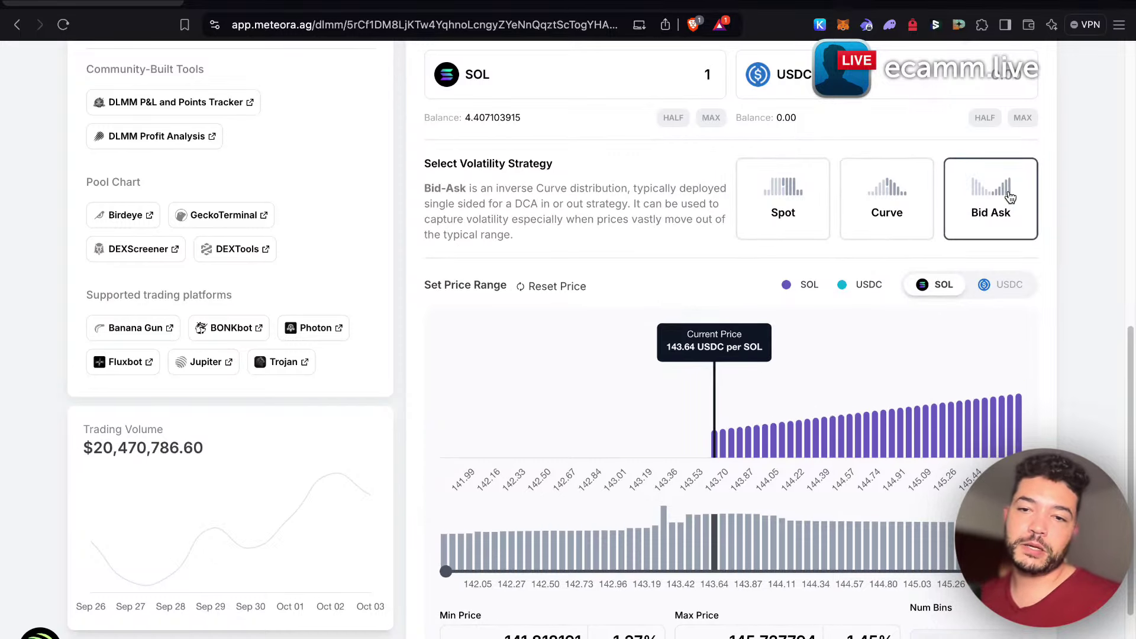
pyautogui.click(812, 227)
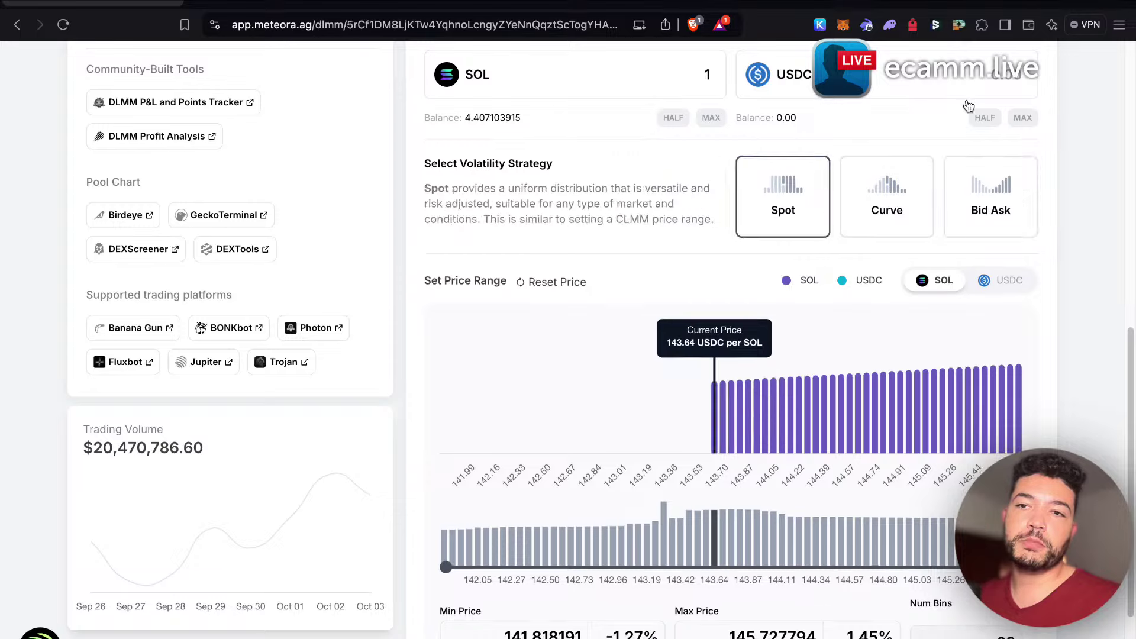
# Clear the SOL deposit amount and set the USDC deposit amount to 150 for a USDC-only distribution.
pyautogui.press('BackSpace')
pyautogui.click(958, 81)
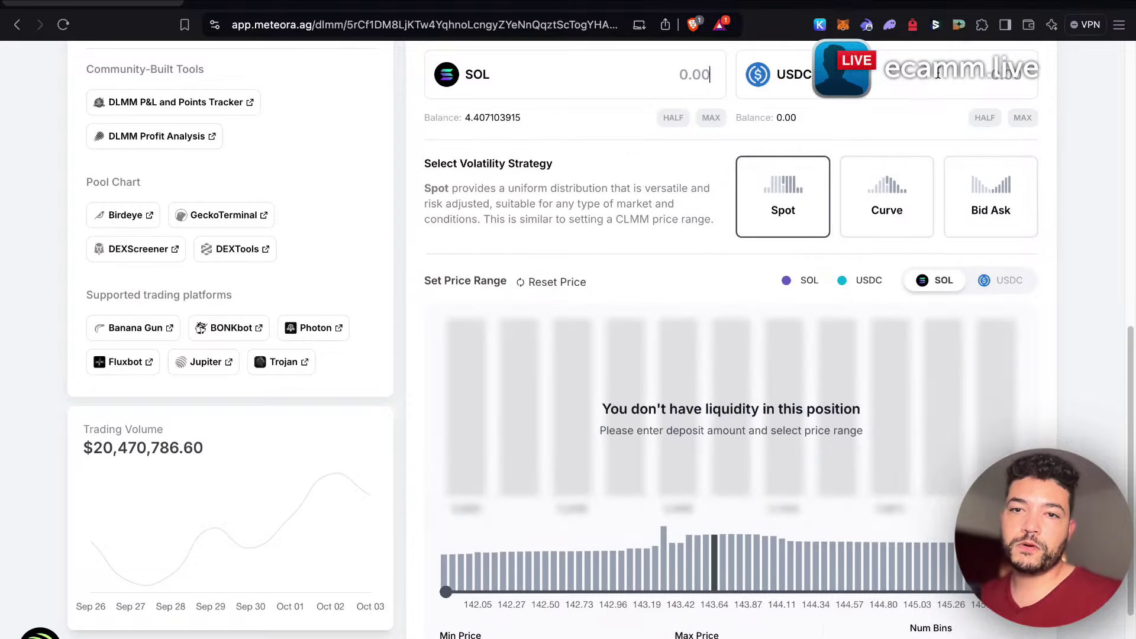
pyautogui.write('150')
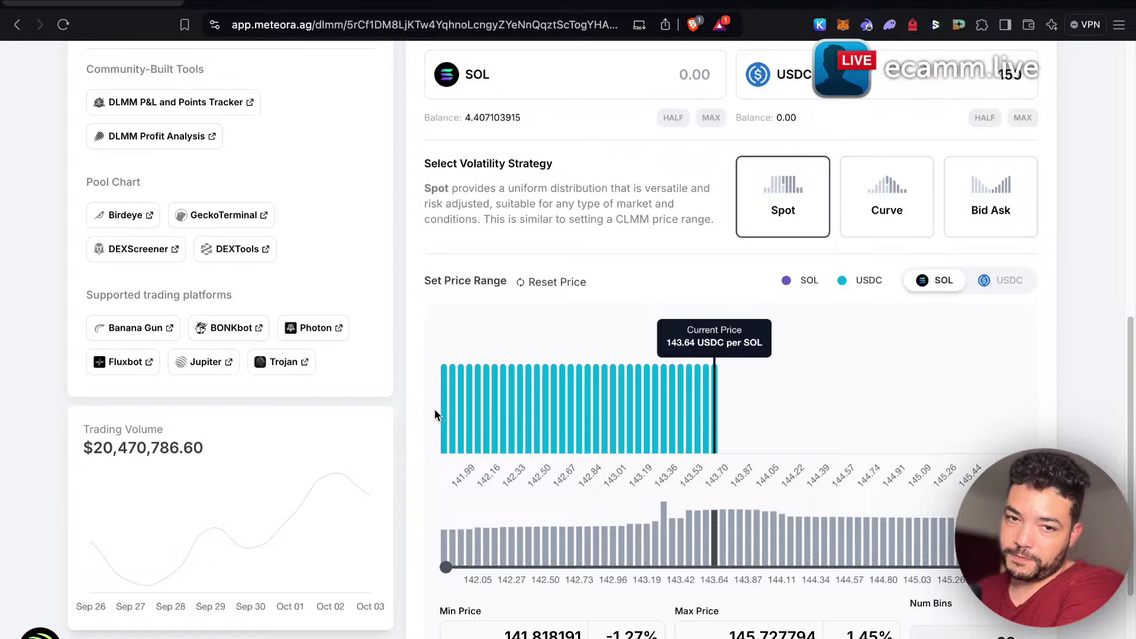
# Set the SOL deposit amount to 1 so the position is funded with both tokens.
pyautogui.click(669, 83)
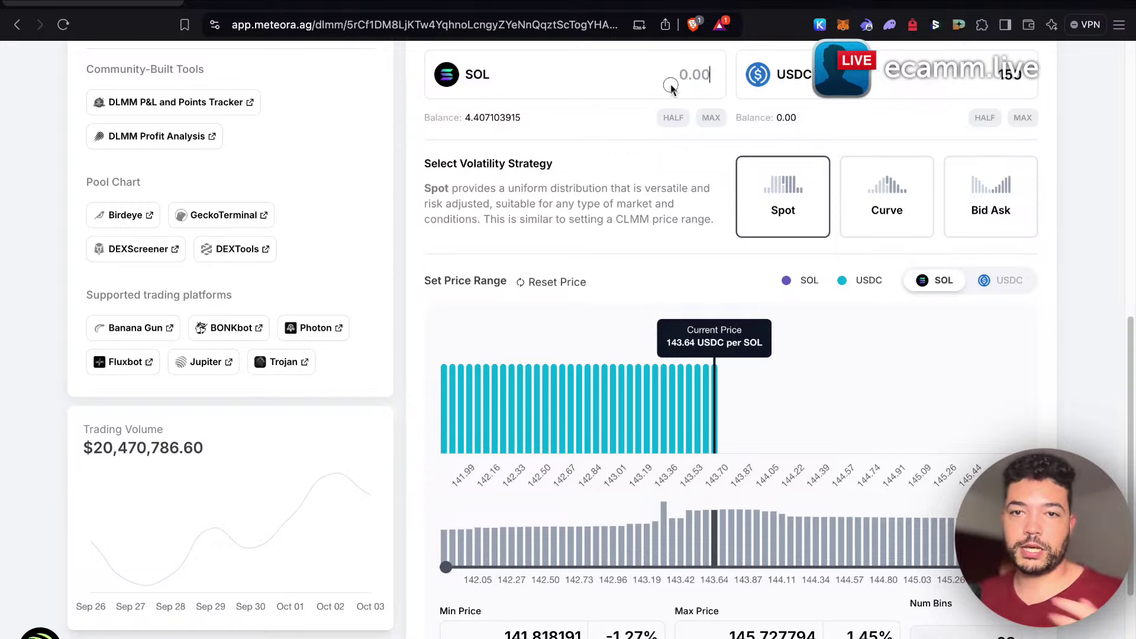
pyautogui.write('1')
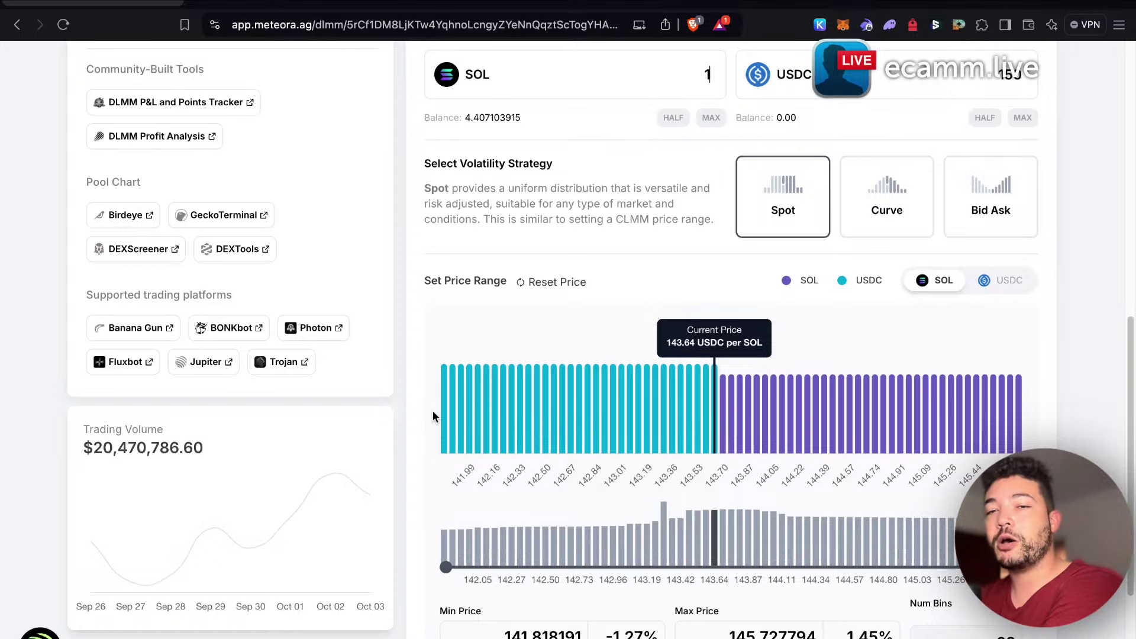
# Open the Manyu-SOL position from the portfolio and review its liquidity, current balance and unclaimed swap fees.
pyautogui.scroll(10, 431, 352)
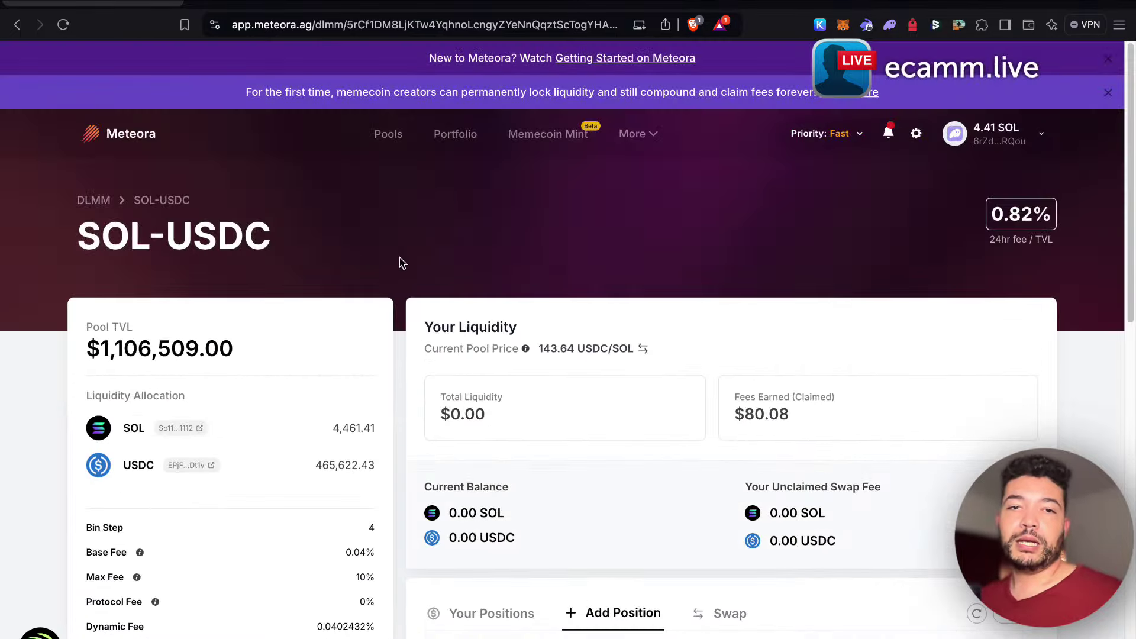
pyautogui.click(389, 134)
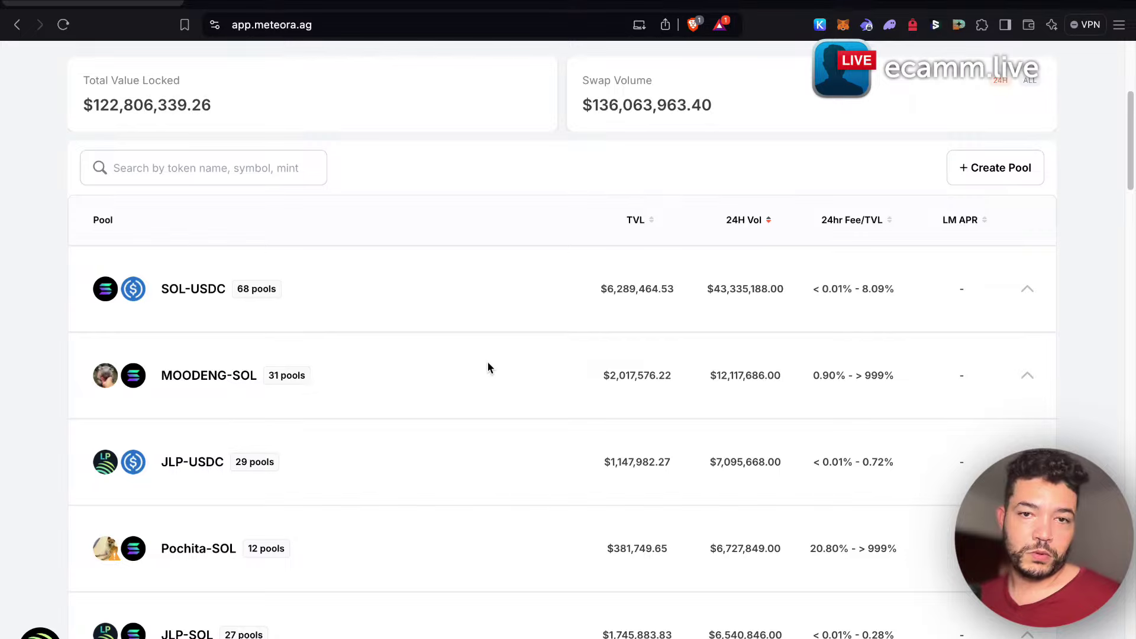
pyautogui.scroll(5, 488, 367)
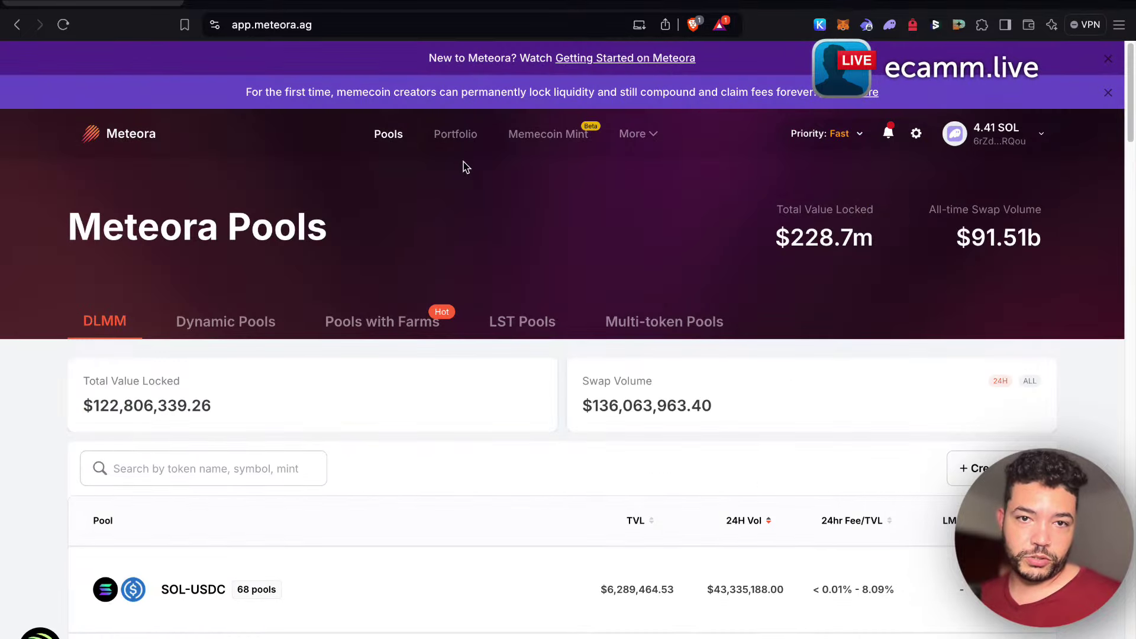
pyautogui.scroll(-1, 463, 162)
pyautogui.click(457, 107)
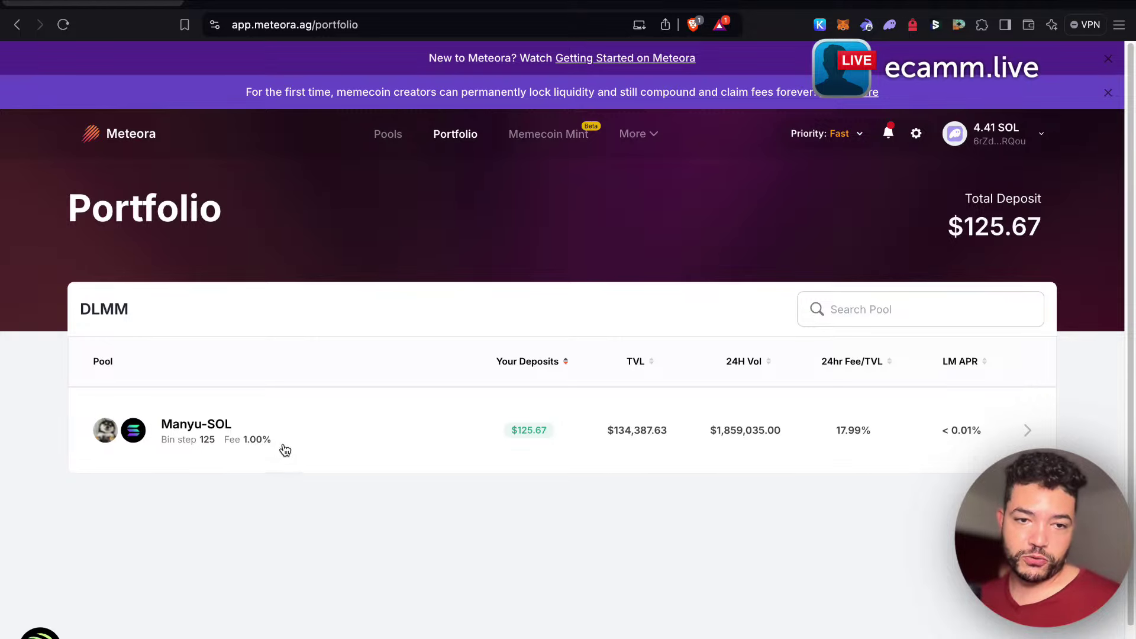
pyautogui.click(316, 435)
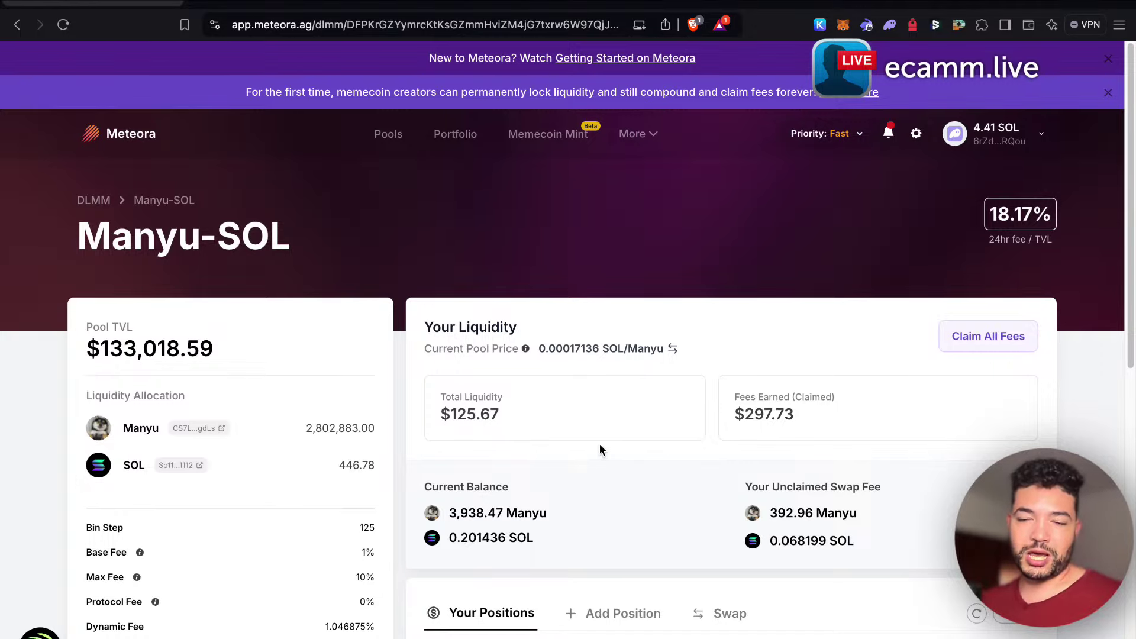
pyautogui.scroll(-3, 605, 441)
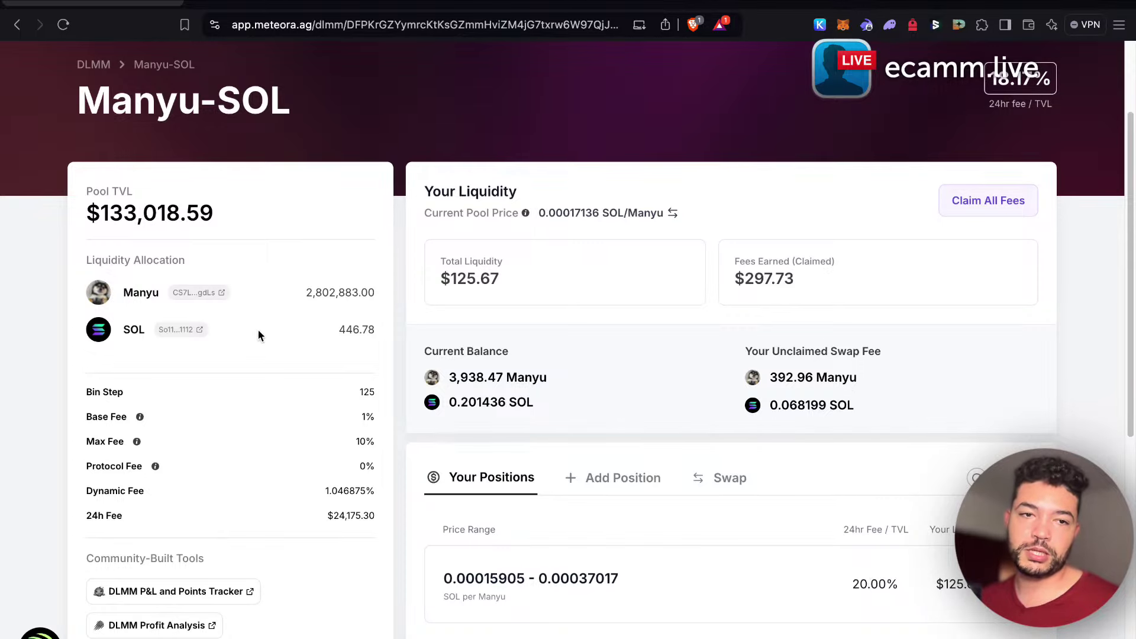
pyautogui.scroll(-1, 238, 477)
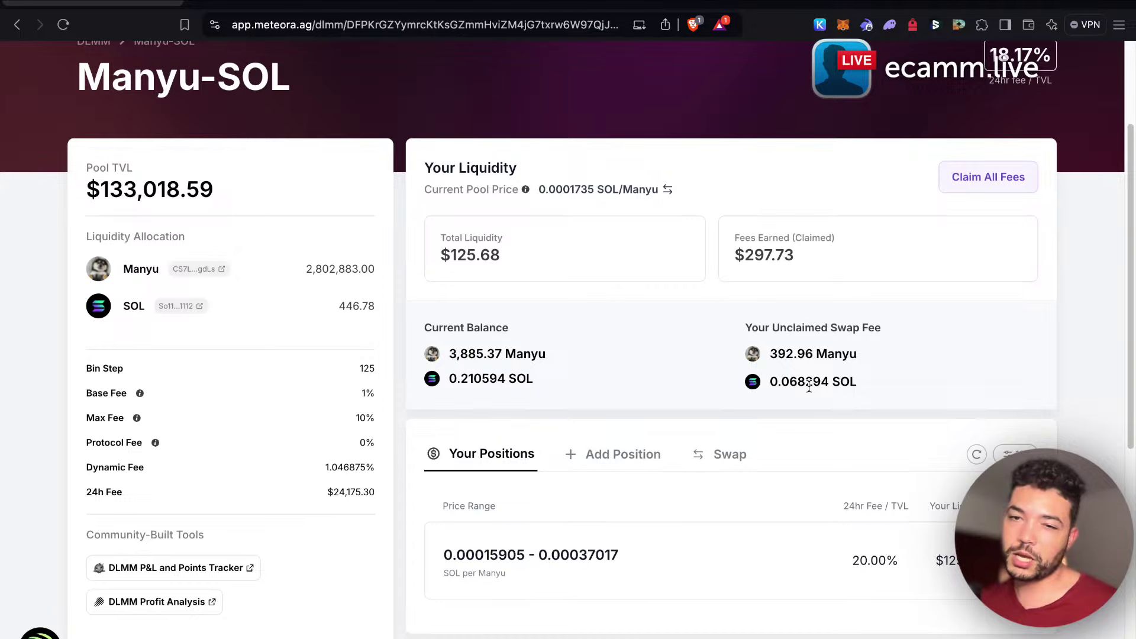
# Switch to the Manyu-SOL pool on GeckoTerminal and convert 392 Manyu to its USD value.
pyautogui.scroll(-4, 491, 426)
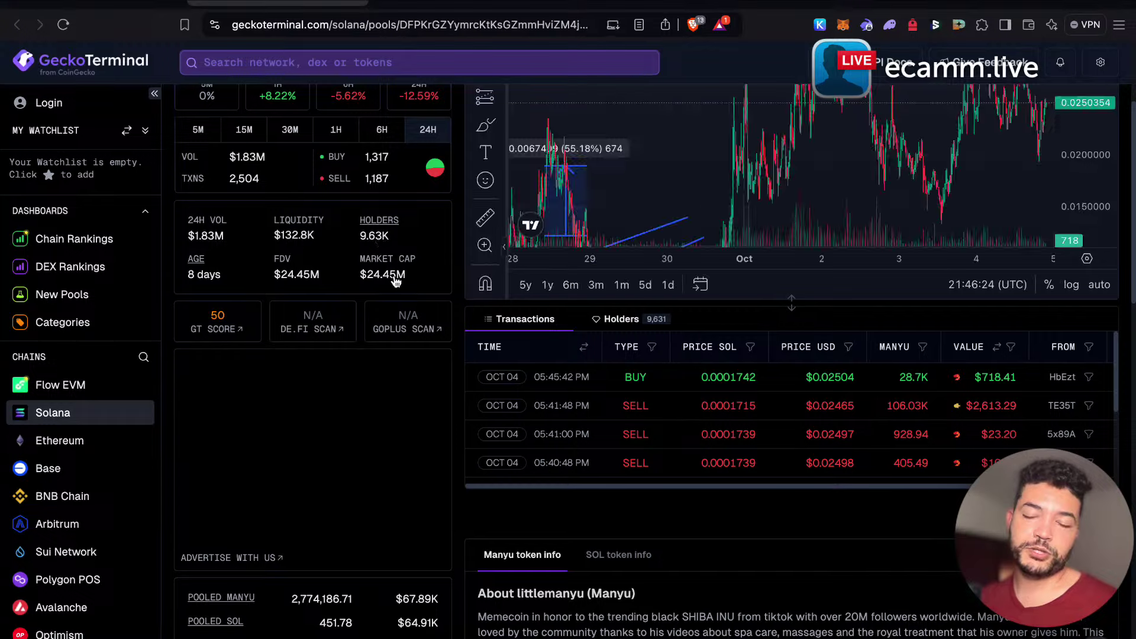
pyautogui.scroll(-15, 453, 308)
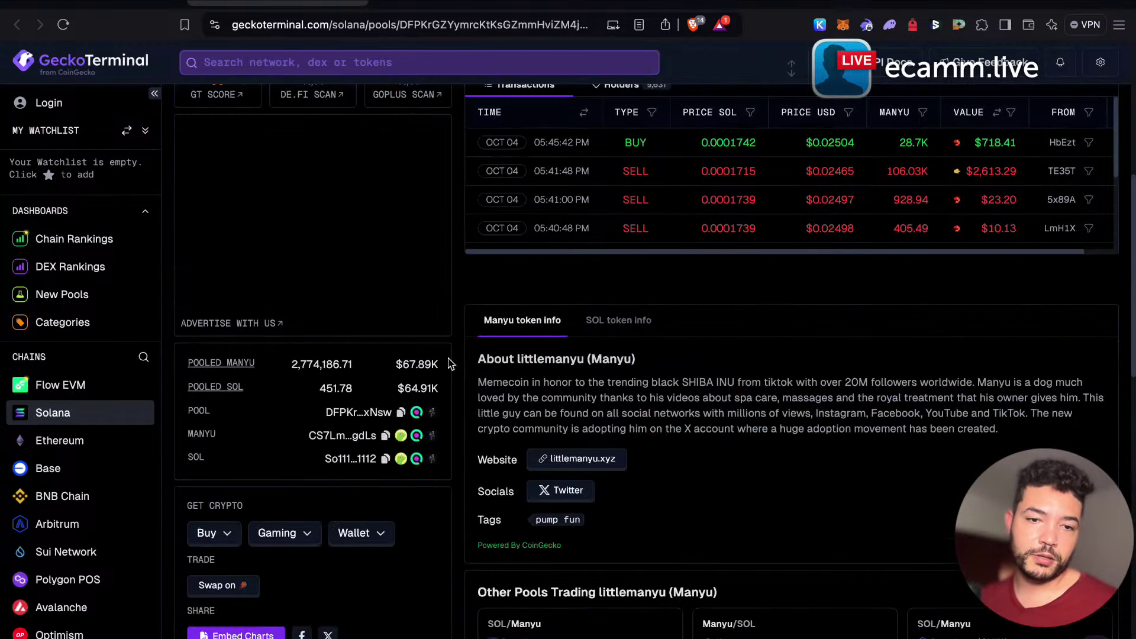
pyautogui.click(287, 512)
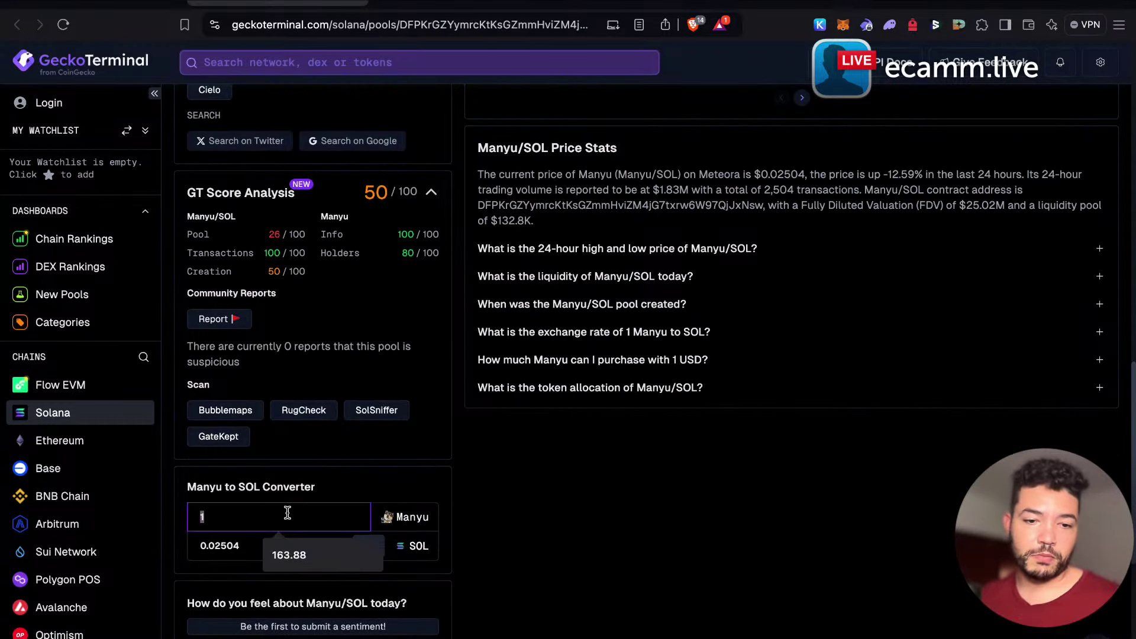
pyautogui.press('BackSpace')
pyautogui.write('39')
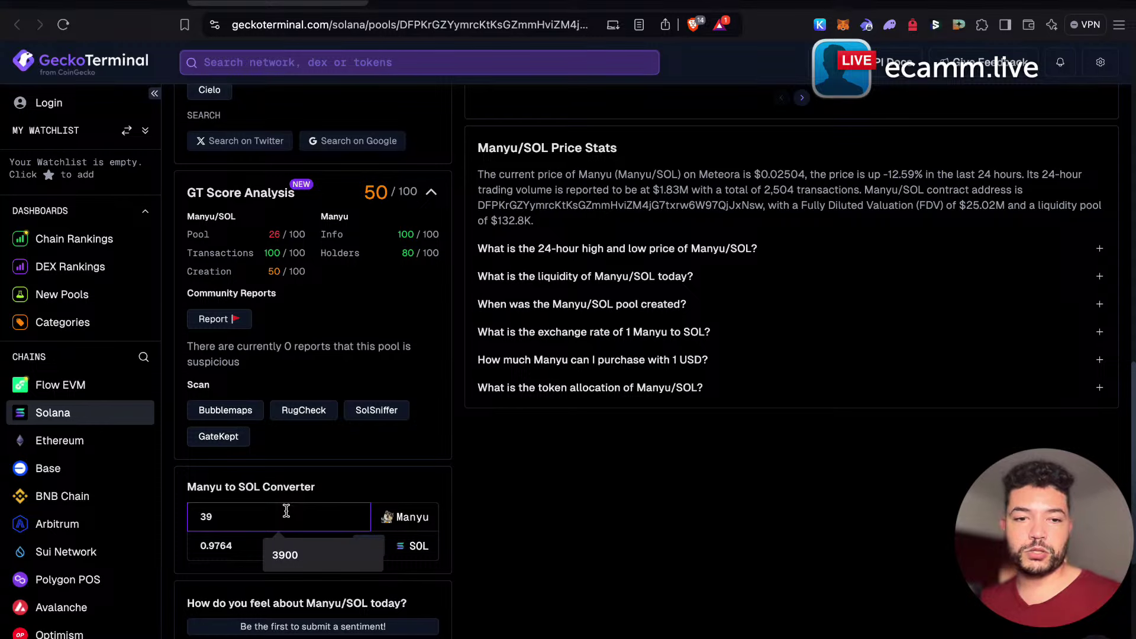
pyautogui.write('2')
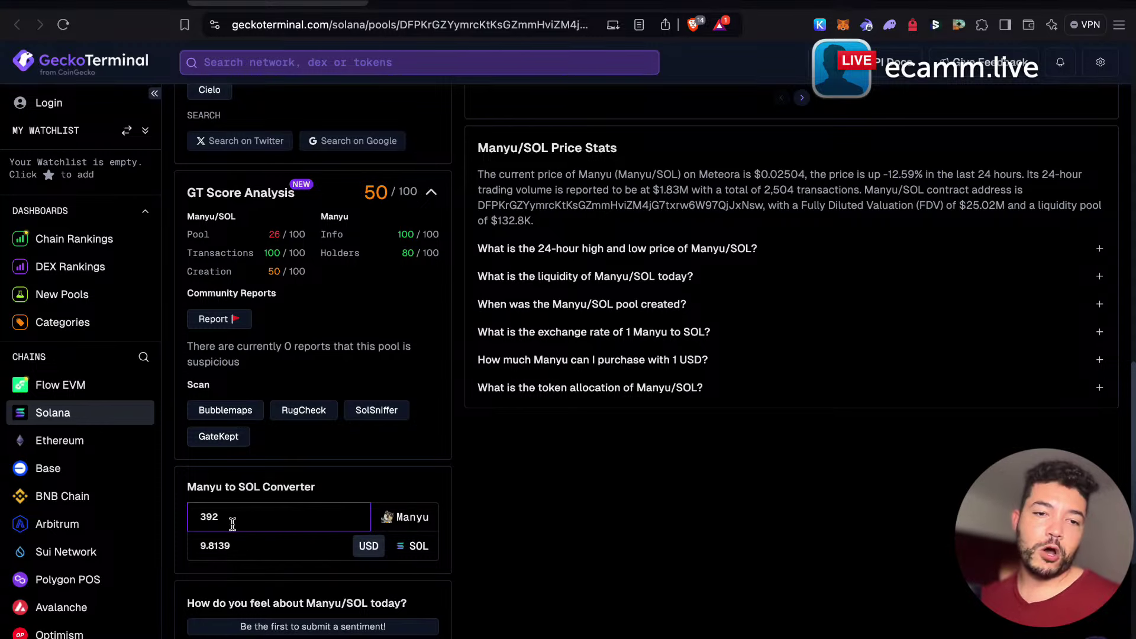
# Switch back to the Manyu-SOL pool on Meteora, review its liquidity and fee details, and return to the pools overview.
pyautogui.click(108, 5)
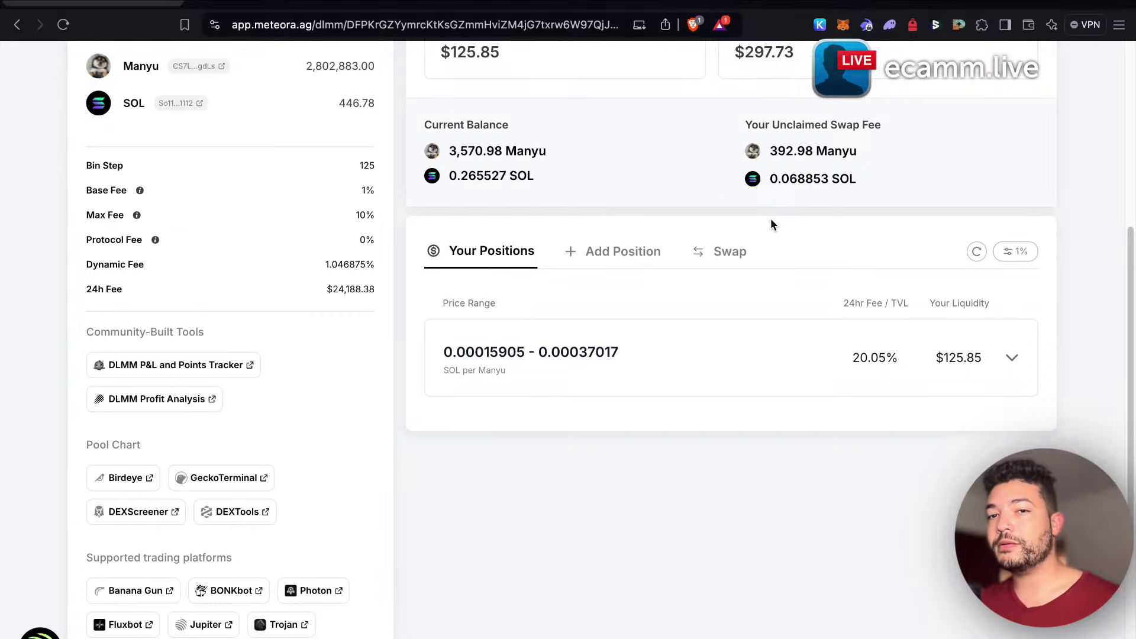
pyautogui.scroll(2, 671, 243)
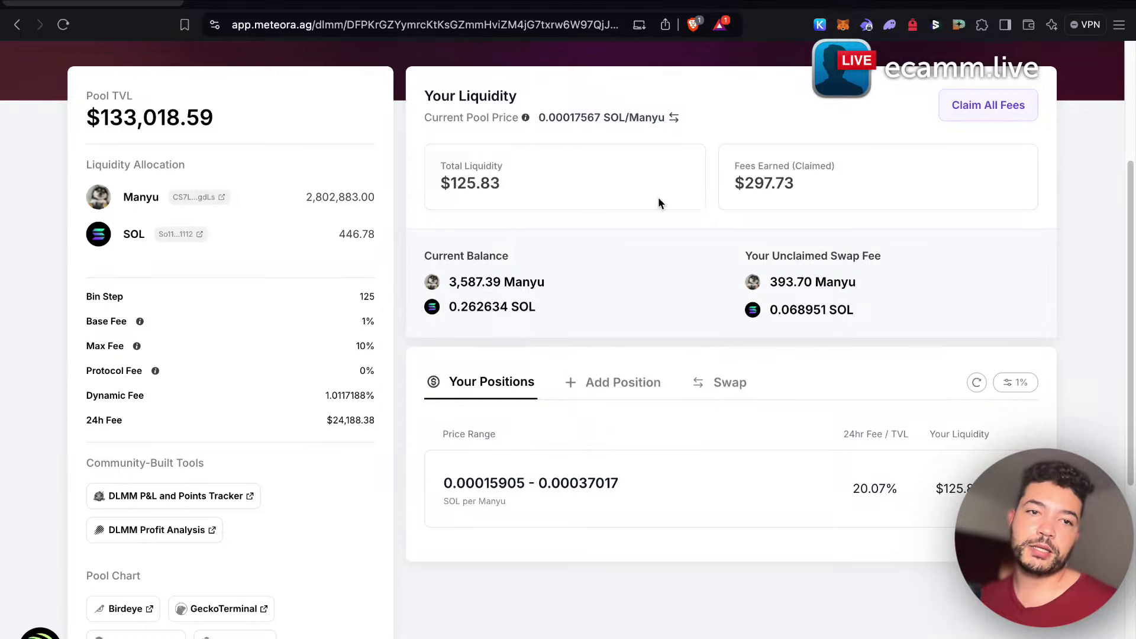
pyautogui.scroll(-5, 375, 386)
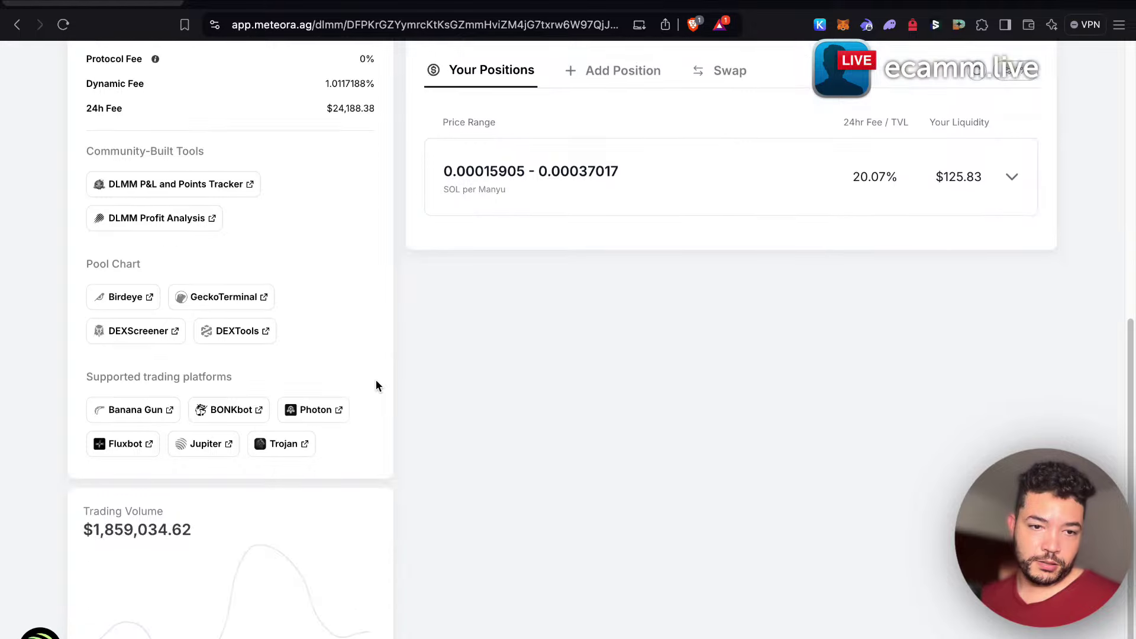
pyautogui.scroll(-3, 376, 386)
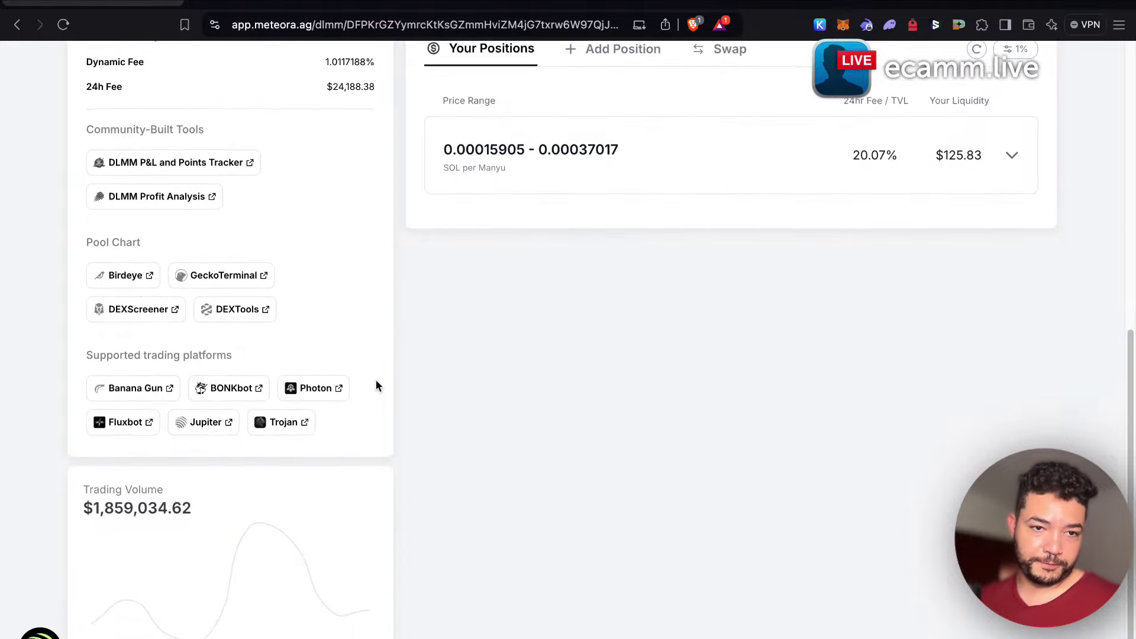
pyautogui.scroll(15, 376, 386)
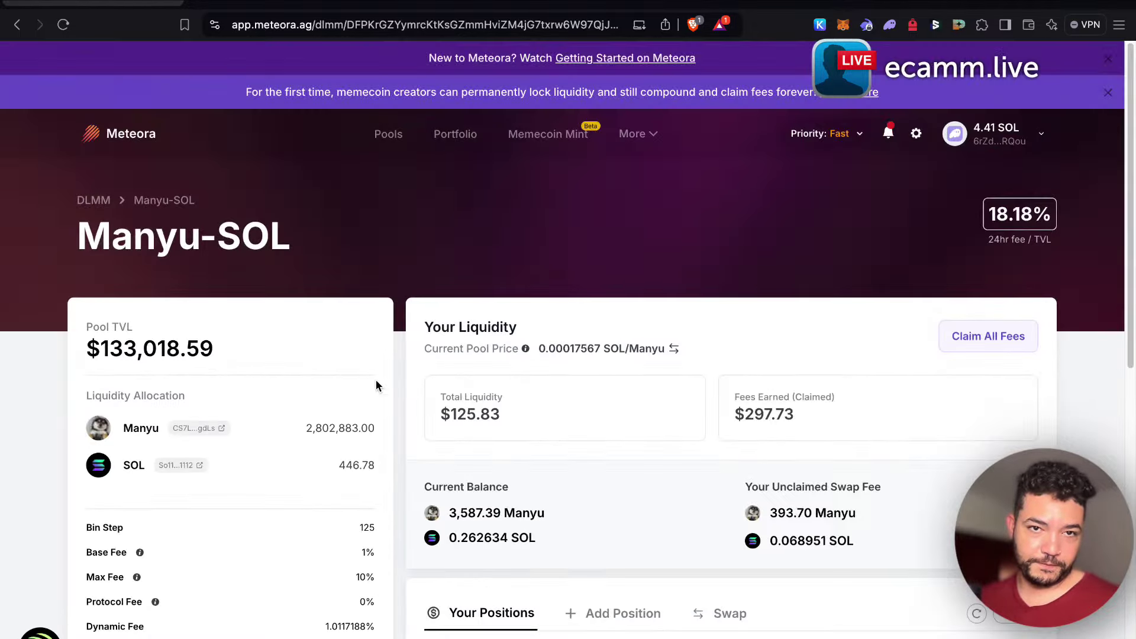
pyautogui.click(388, 135)
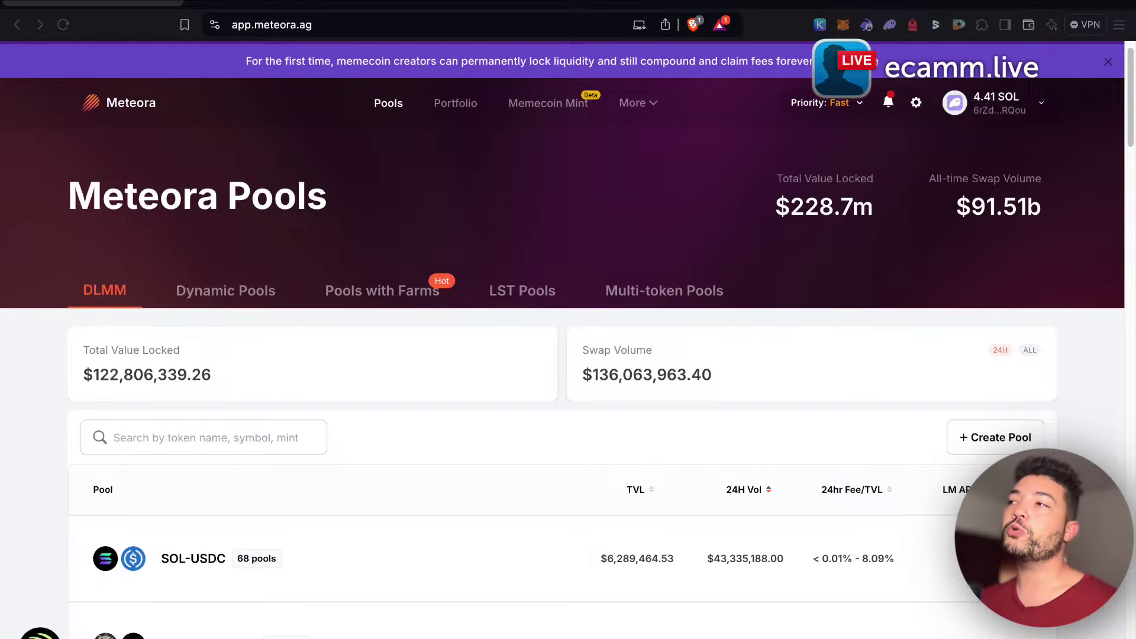
# Switch to metlex.io and examine the top 100 DLMM pools ranked by today's fees.
pyautogui.click(474, 2)
pyautogui.scroll(15, 353, 287)
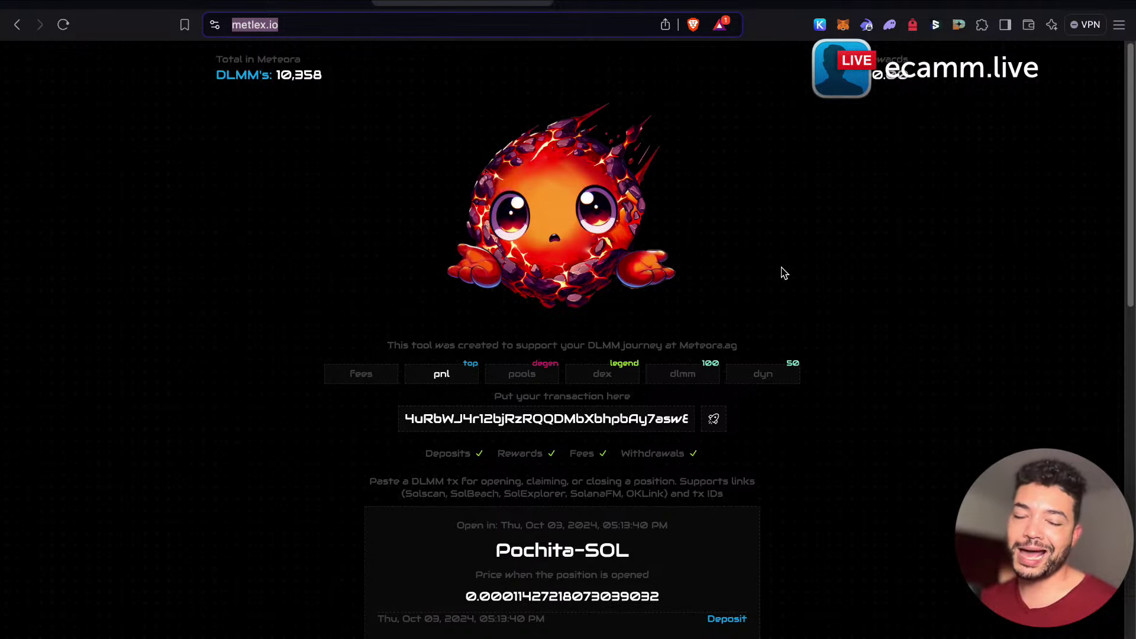
pyautogui.click(695, 381)
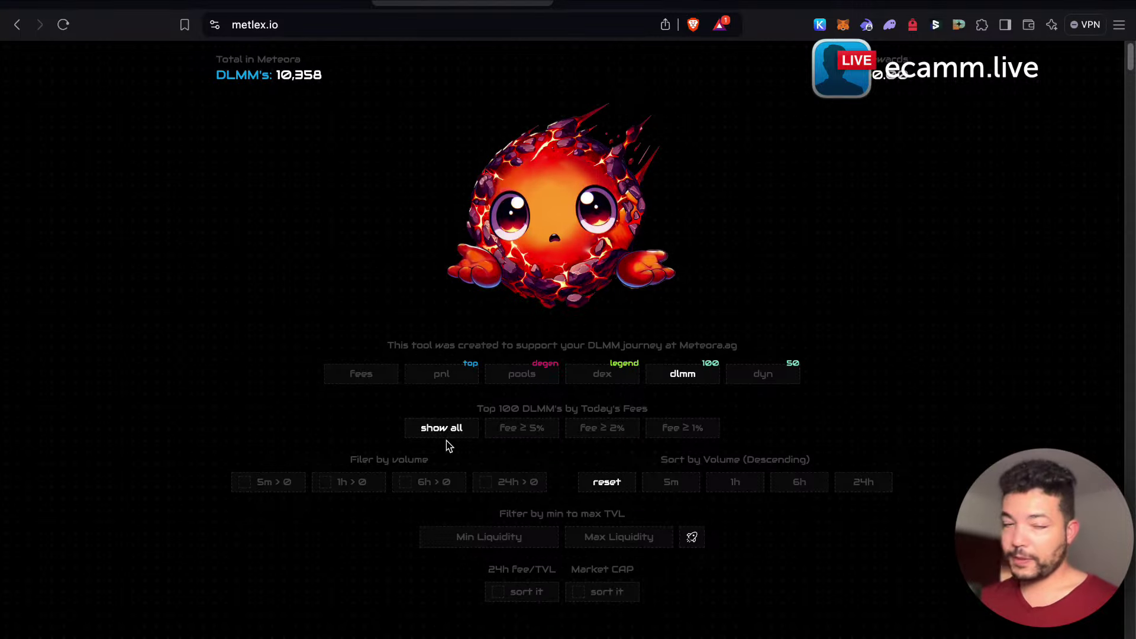
pyautogui.scroll(-6, 854, 398)
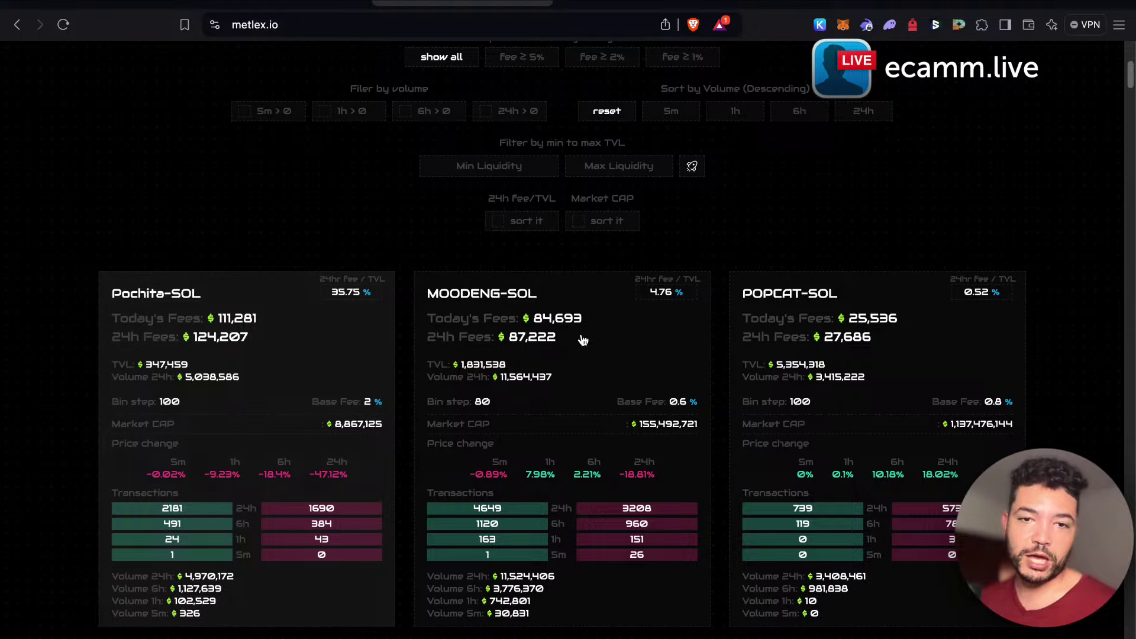
# Compare fees, TVL and volume of the highest-earning pools and open the CB-SOL pool with bin step 100 on Meteora.
pyautogui.scroll(-1, 606, 340)
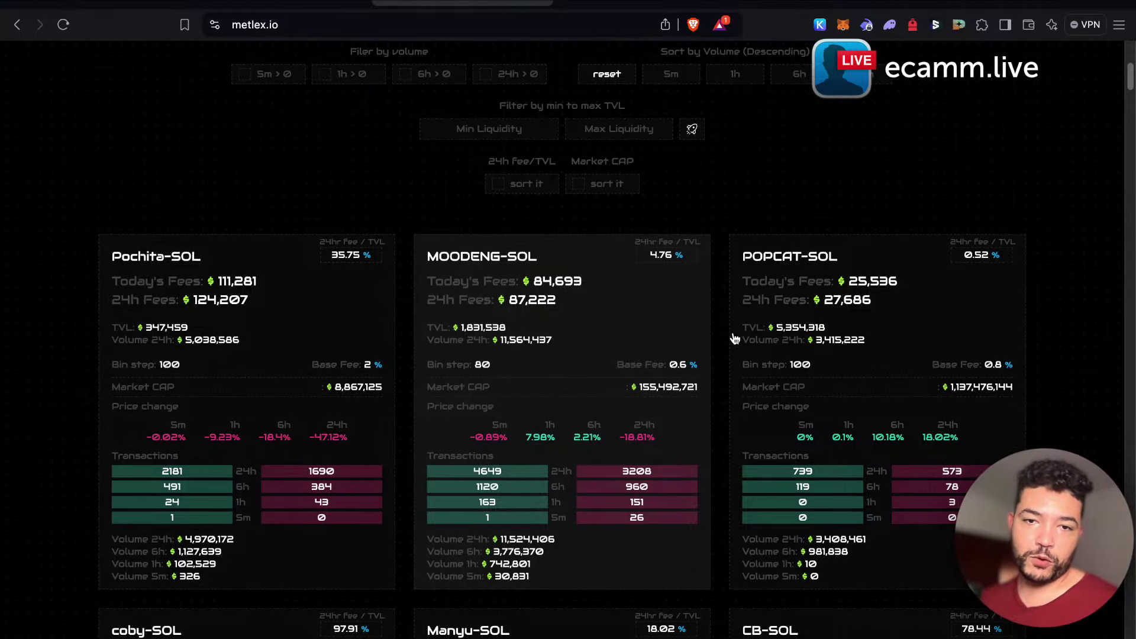
pyautogui.scroll(-10, 734, 339)
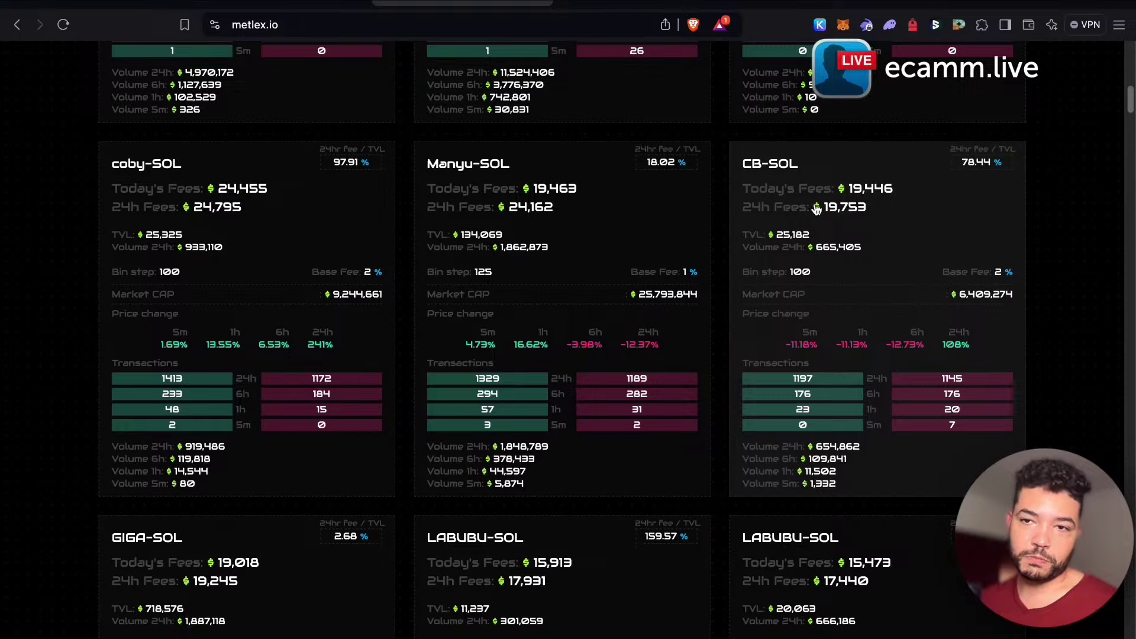
pyautogui.scroll(-3, 822, 304)
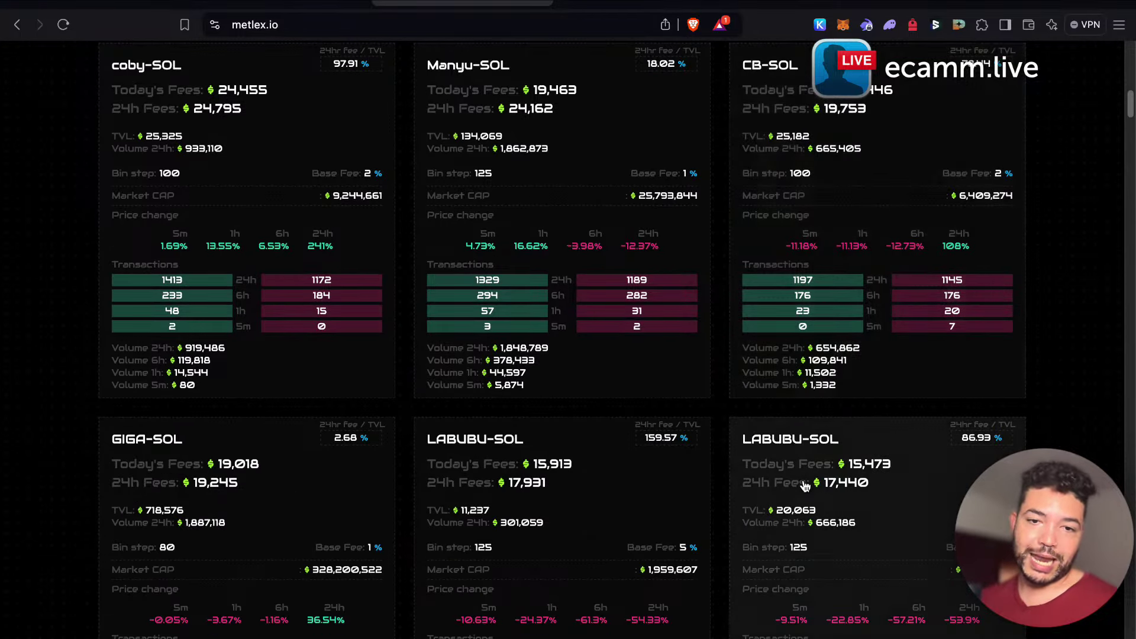
pyautogui.scroll(-6, 814, 487)
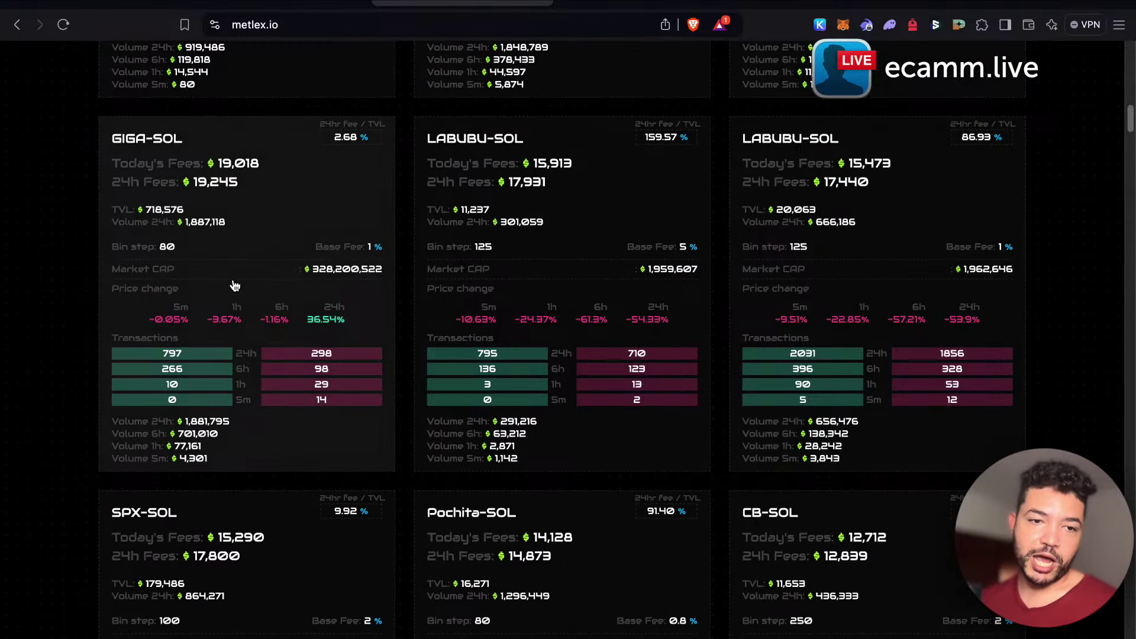
pyautogui.scroll(10, 719, 325)
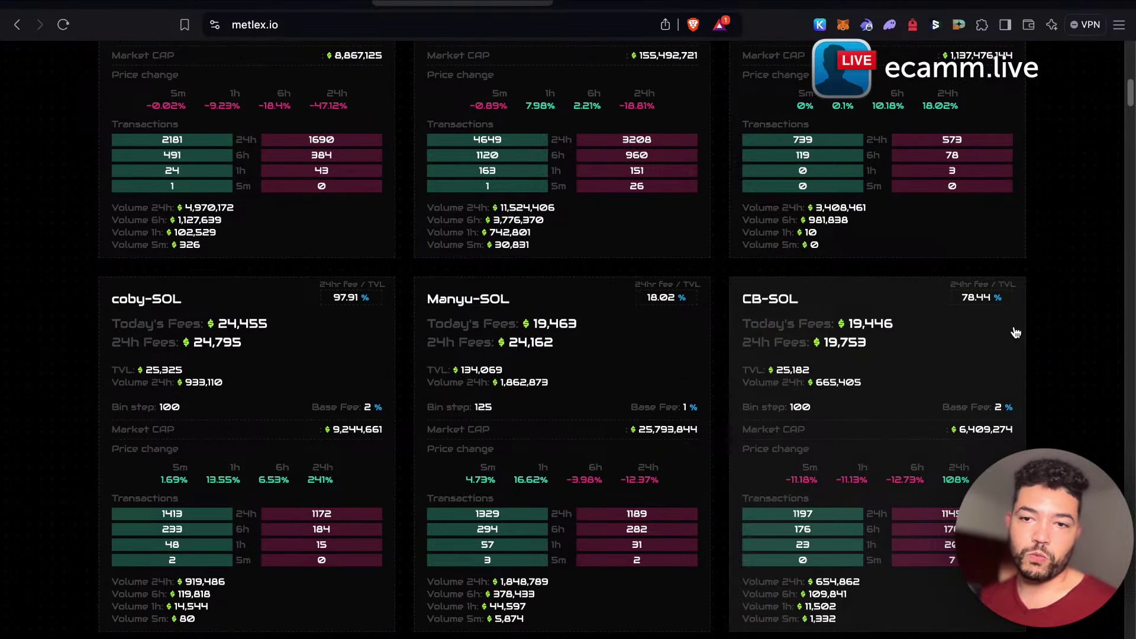
pyautogui.click(902, 369)
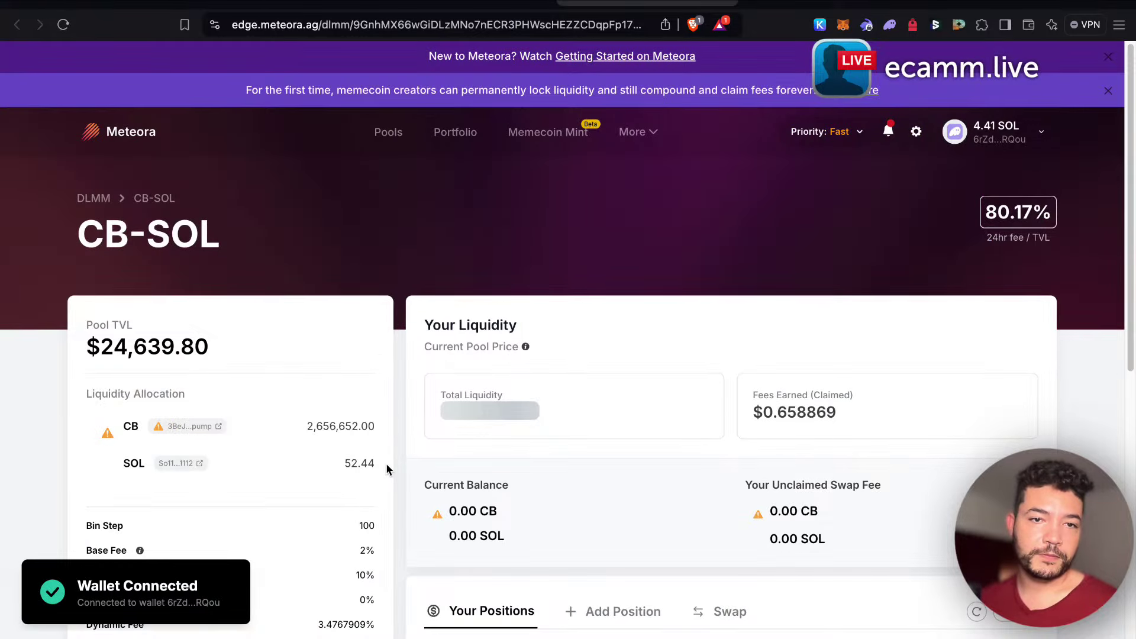
pyautogui.scroll(-1, 386, 463)
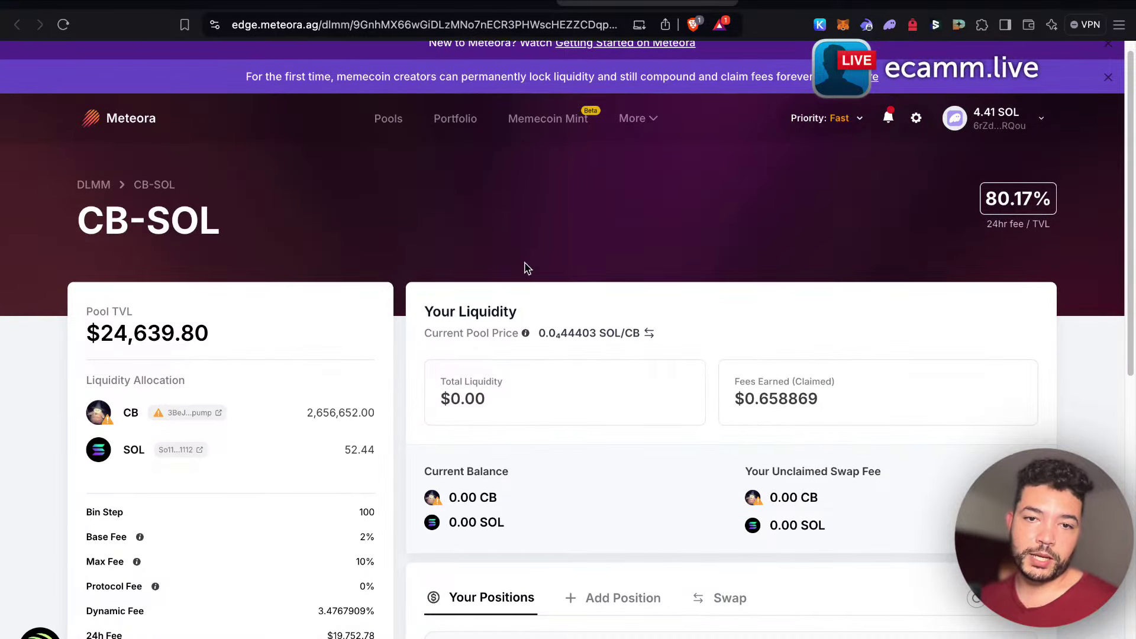
# Search the Meteora DLMM pools for "cb" and expand the CB-SOL group to compare its pools.
pyautogui.click(390, 122)
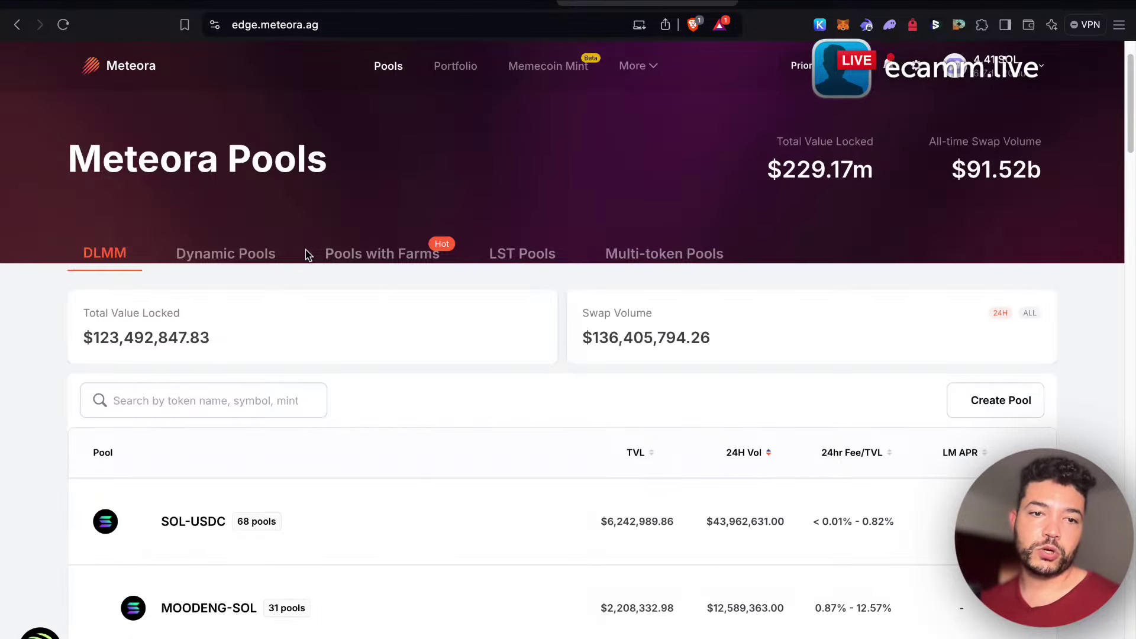
pyautogui.click(211, 413)
pyautogui.write('cb')
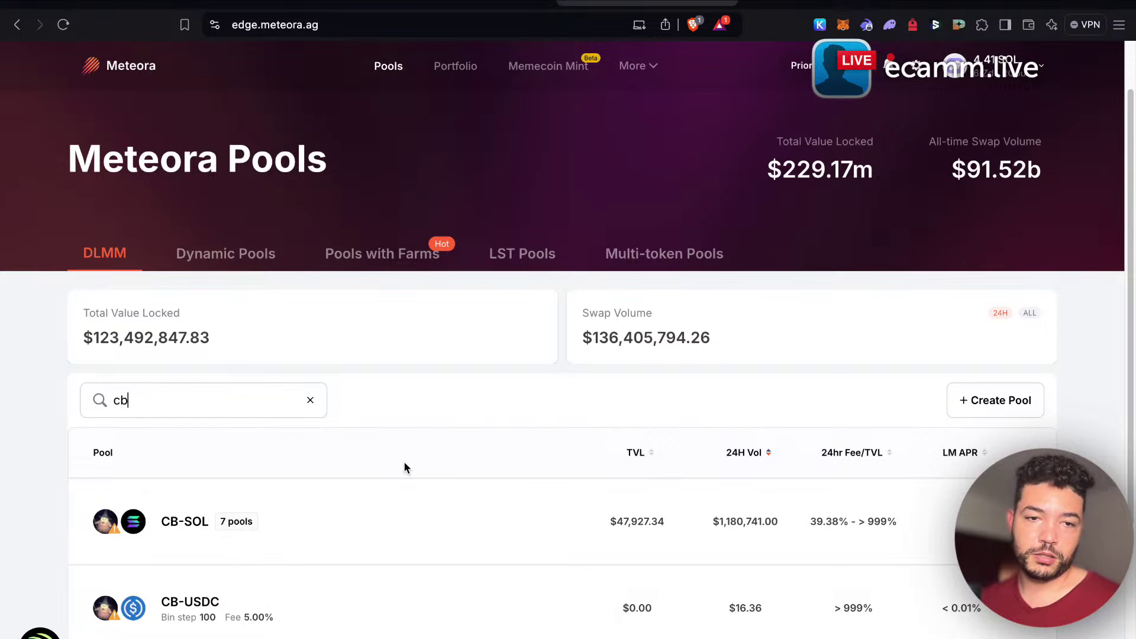
pyautogui.scroll(-5, 414, 450)
pyautogui.click(467, 435)
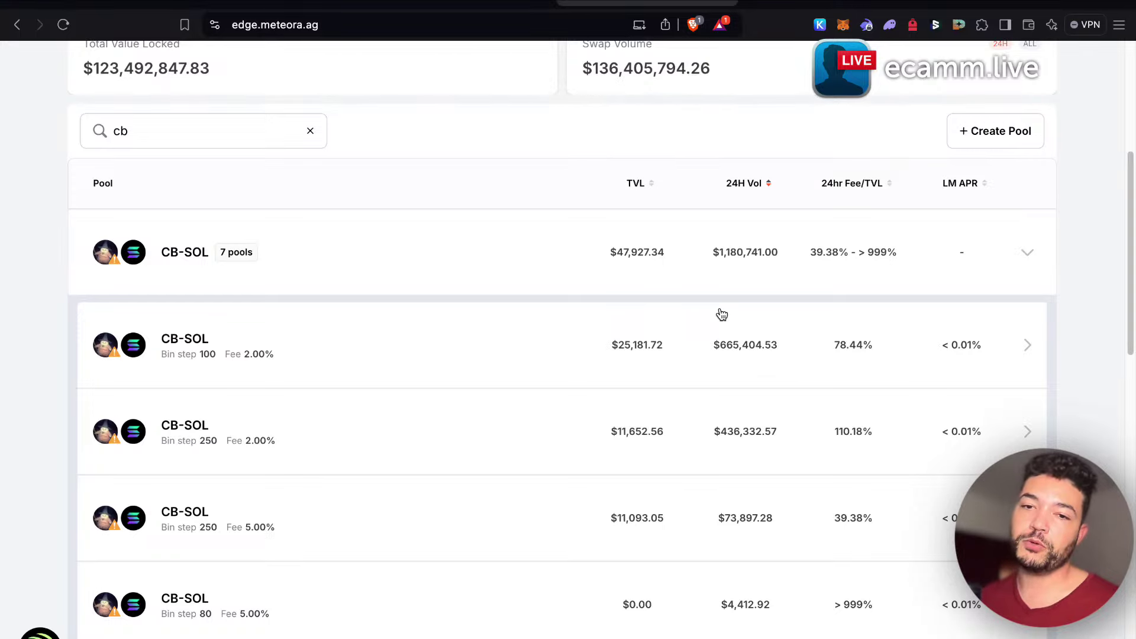
pyautogui.scroll(-2, 732, 427)
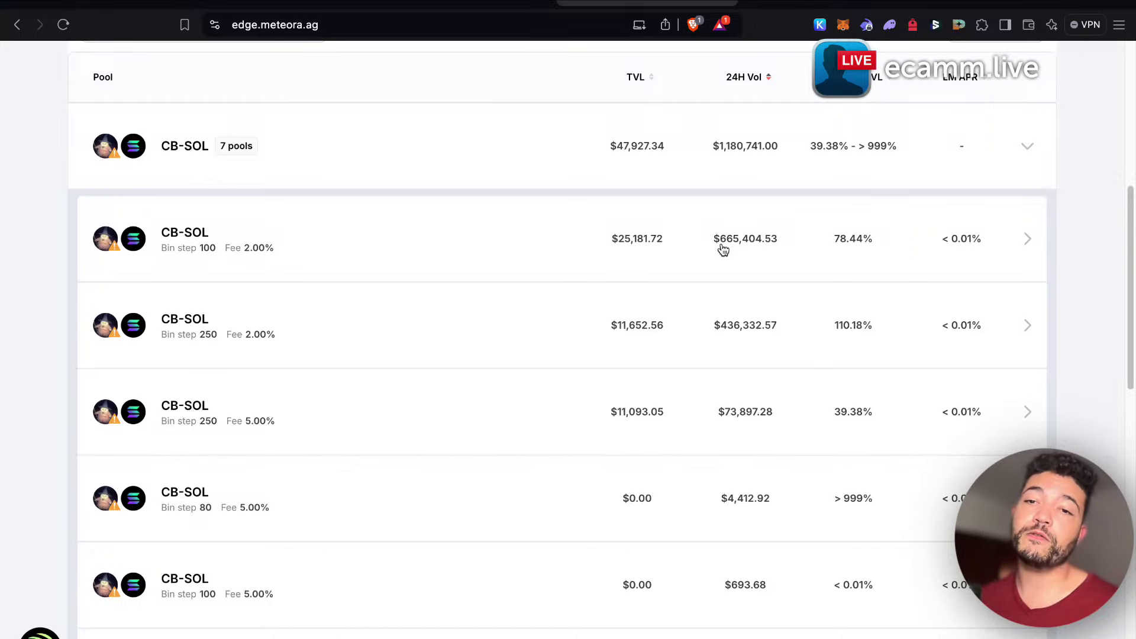
# View the CB-SOL pool with bin step 100 and 2.00% fee, and return to the expanded CB-SOL group.
pyautogui.click(759, 232)
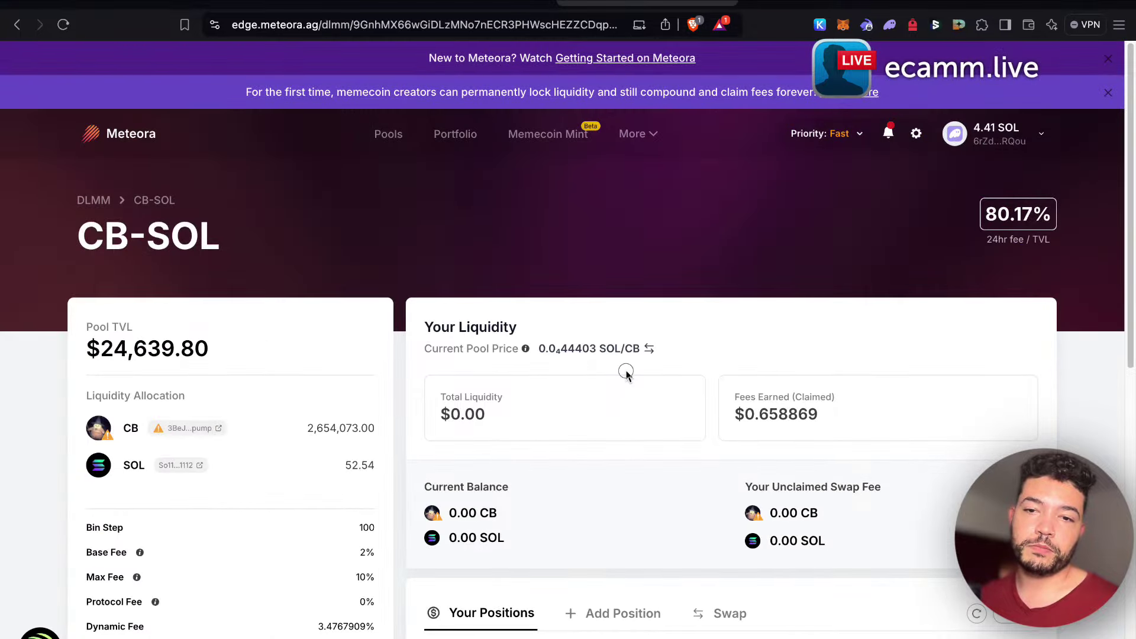
pyautogui.press('super+bracketleft')
pyautogui.click(578, 301)
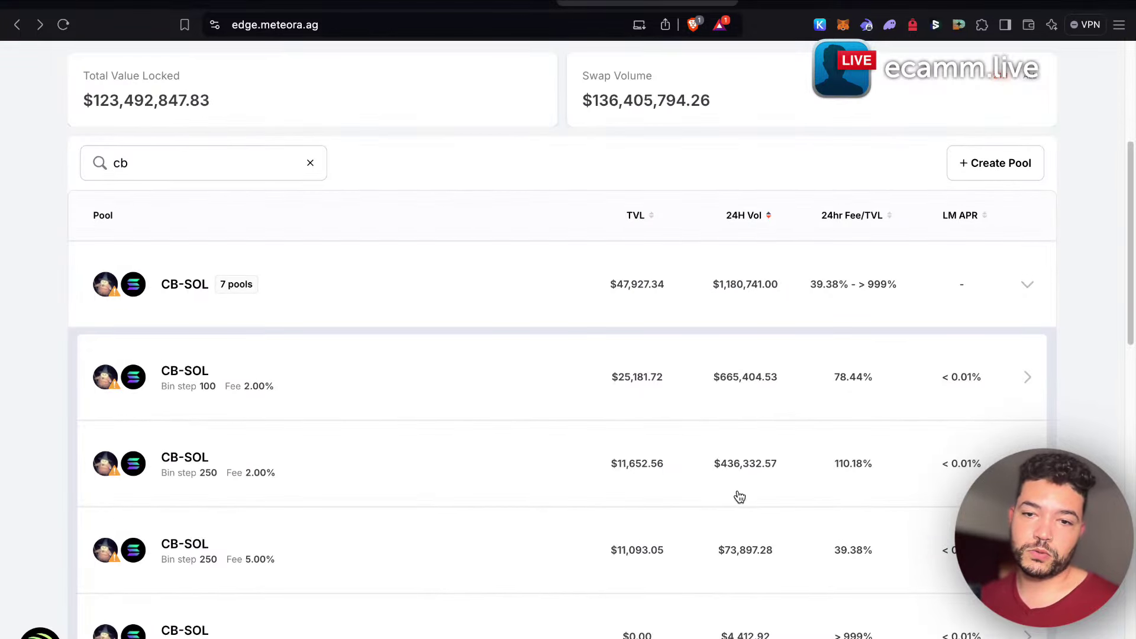
# Review the details of the CB-SOL pool with bin step 250 and 2.00% fee, and return to the expanded group.
pyautogui.click(737, 479)
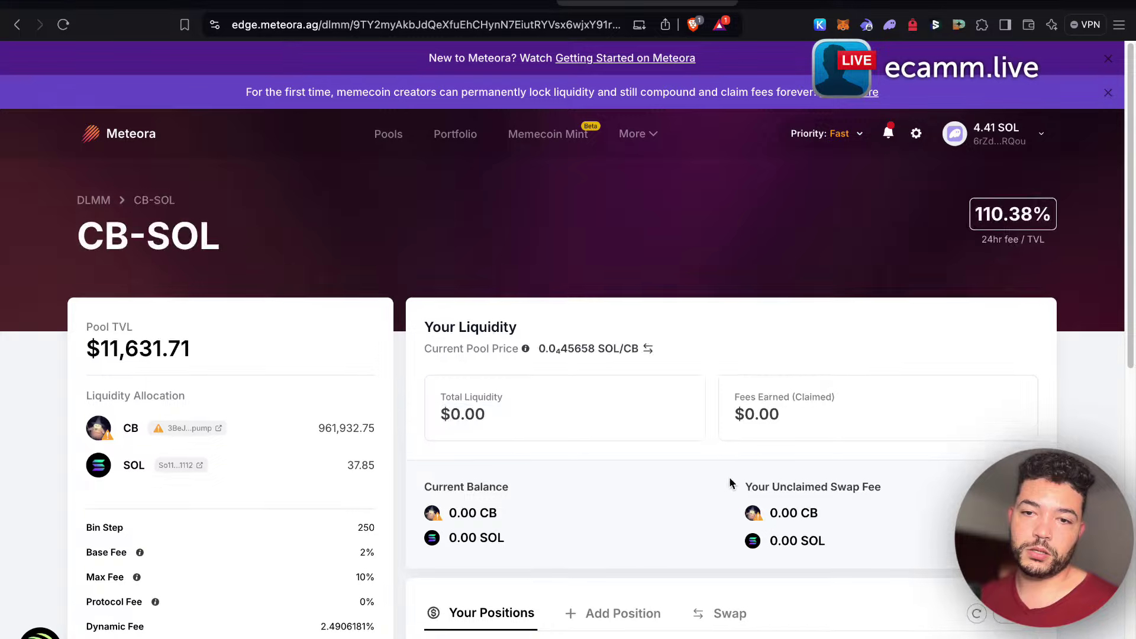
pyautogui.scroll(-2, 604, 373)
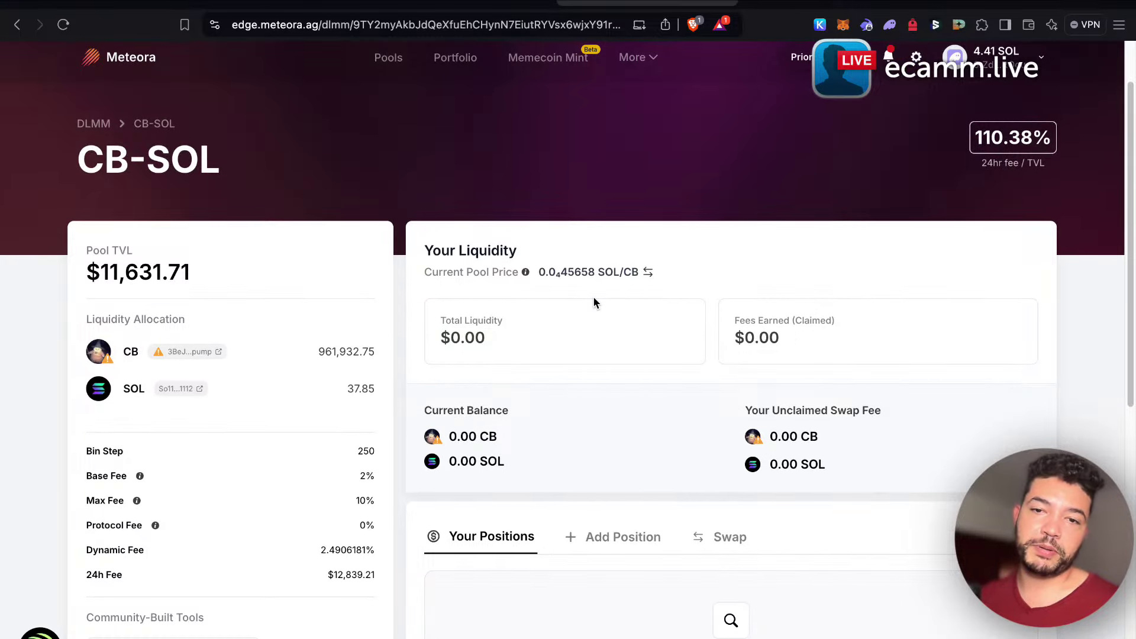
pyautogui.press('super+bracketleft')
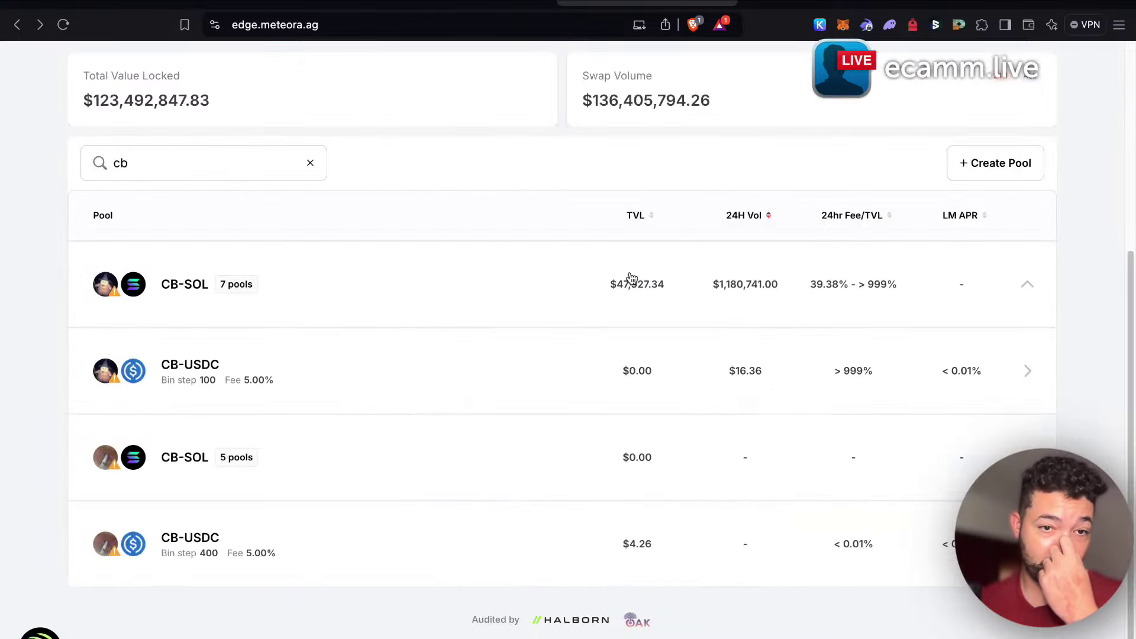
pyautogui.click(586, 284)
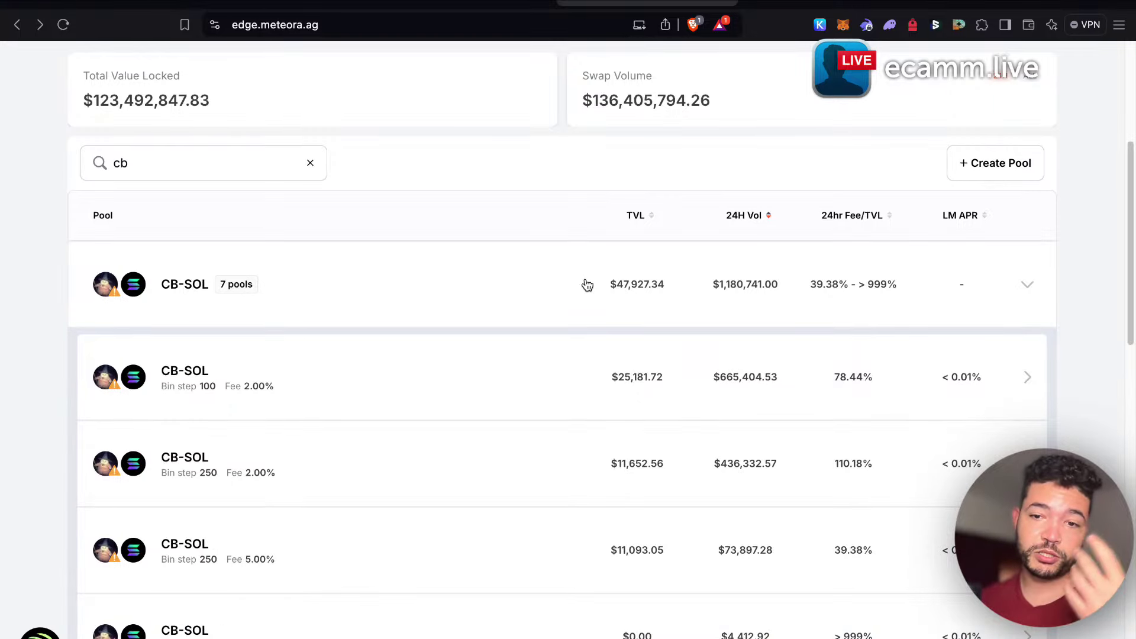
# Review the details of the CB-SOL pool with bin step 250 and 5.00% fee, and go back to the search results.
pyautogui.click(666, 567)
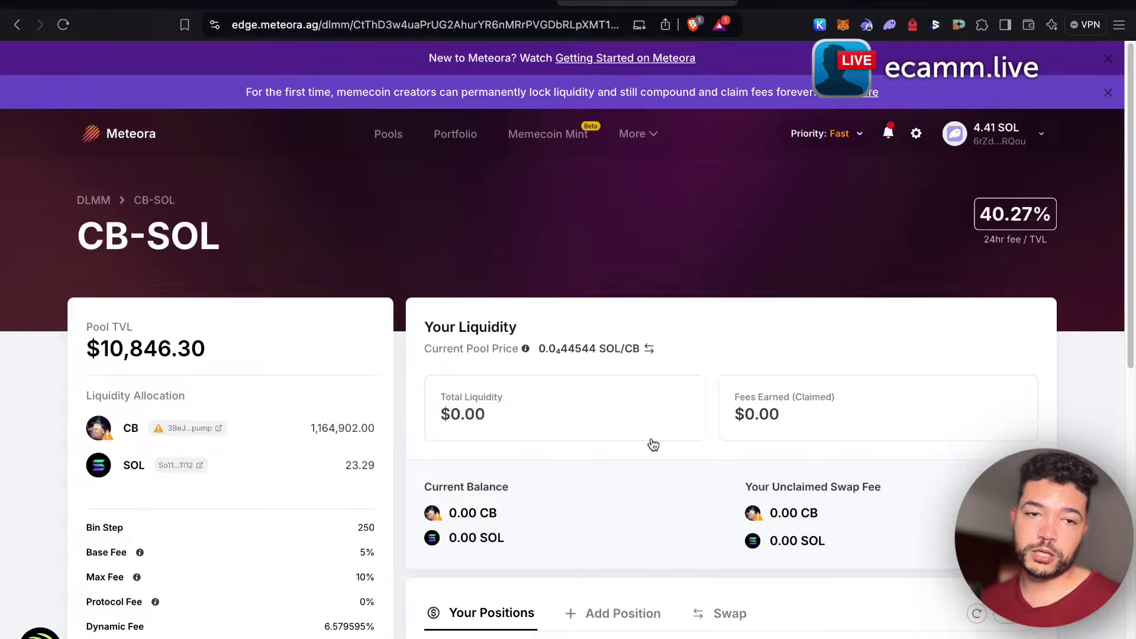
pyautogui.scroll(-4, 514, 349)
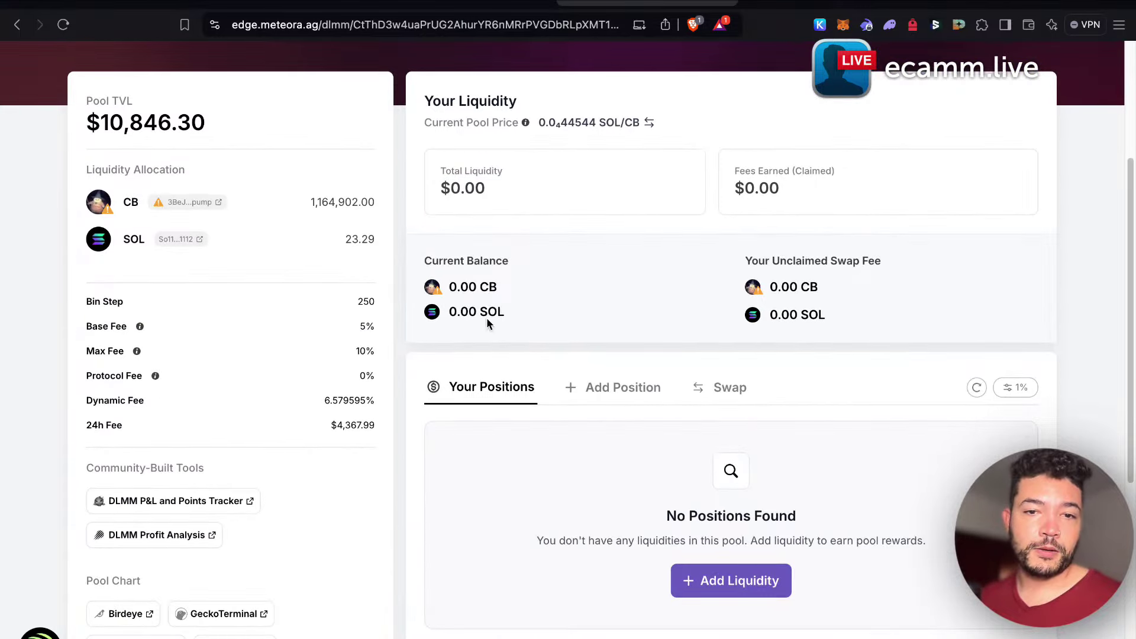
pyautogui.press('super+Left')
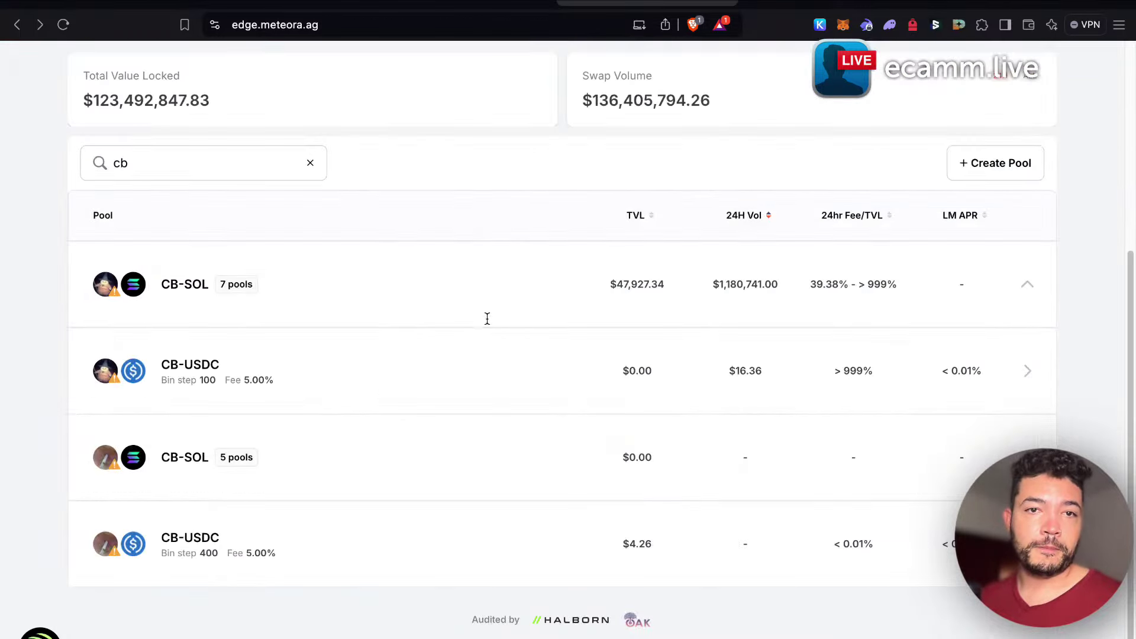
# Replace the pool search with "moodeng" and open the MOODENG-SOL pool with bin step 80 and 0.60% fee.
pyautogui.click(310, 163)
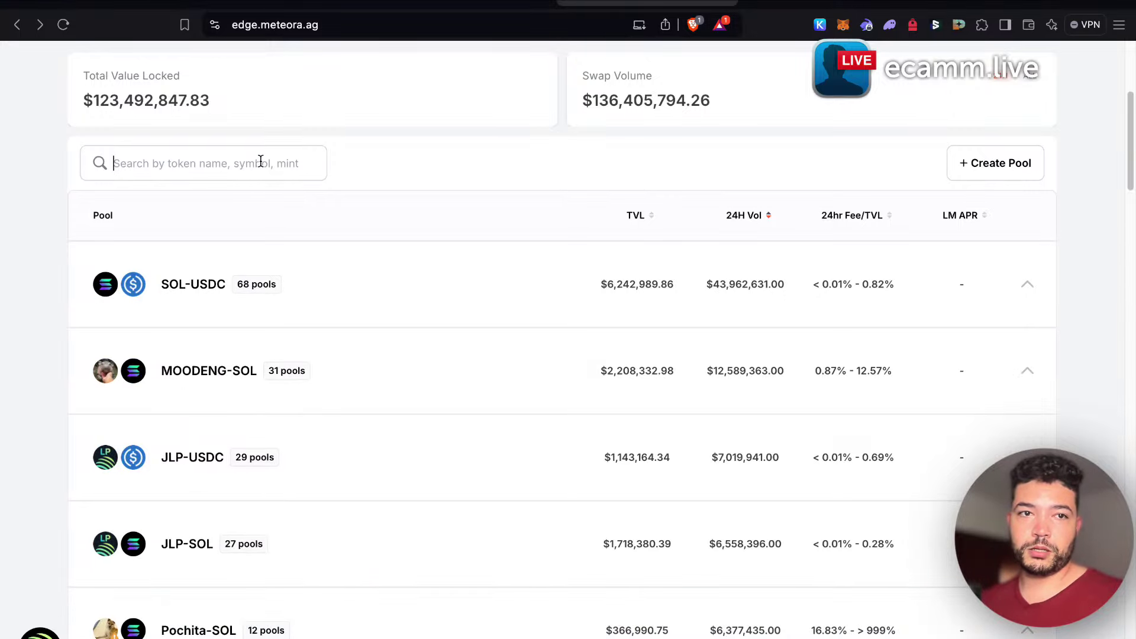
pyautogui.write('moo')
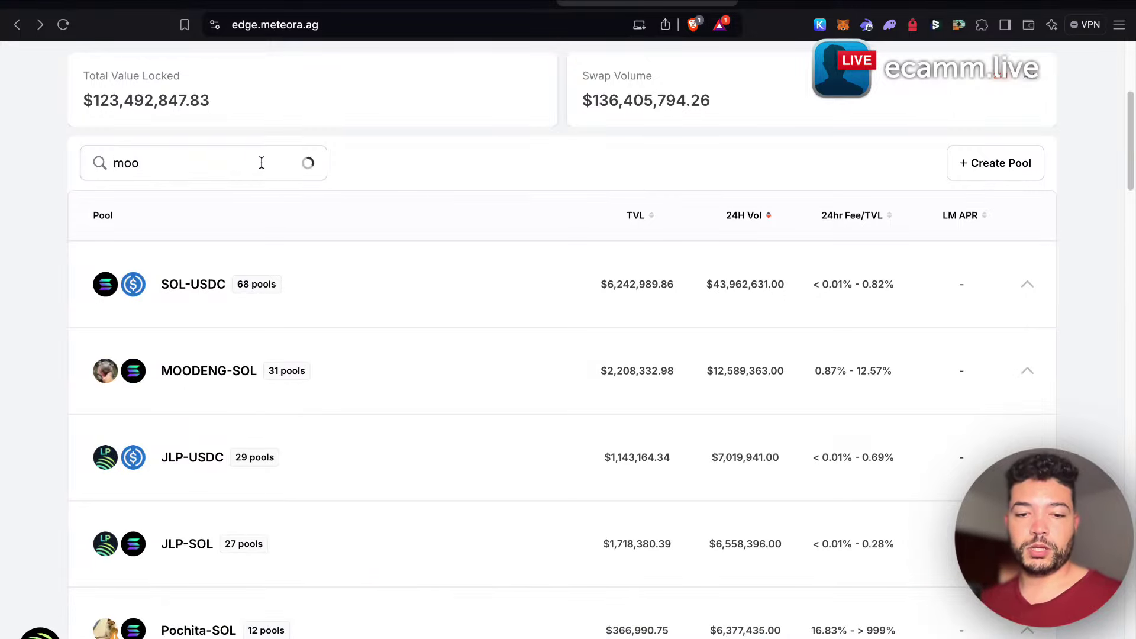
pyautogui.write('deng')
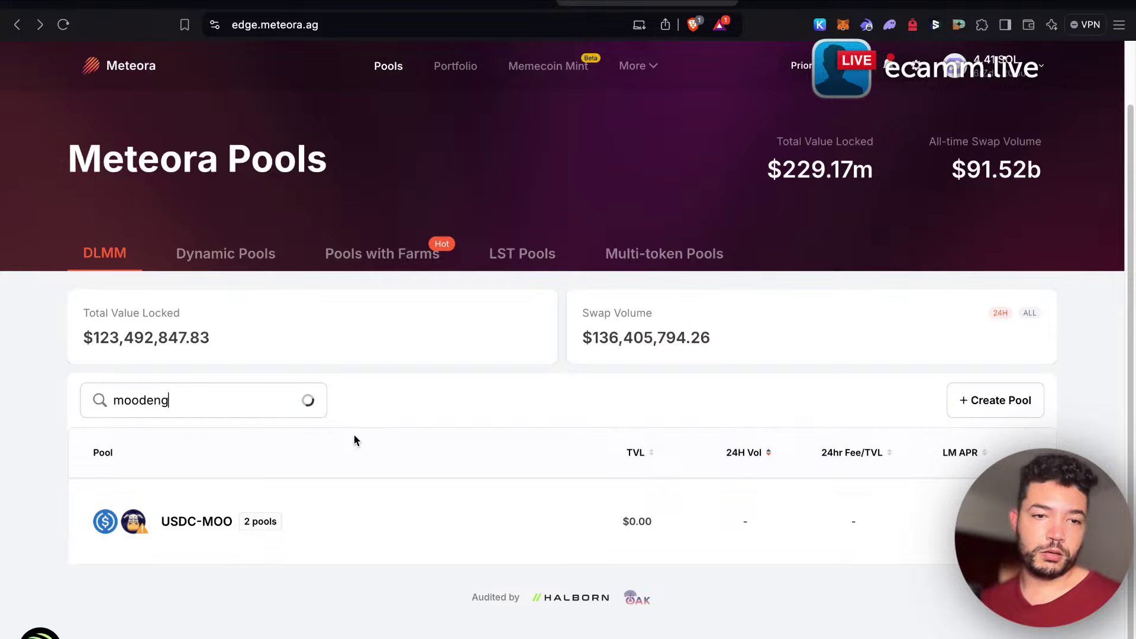
pyautogui.scroll(-4, 351, 434)
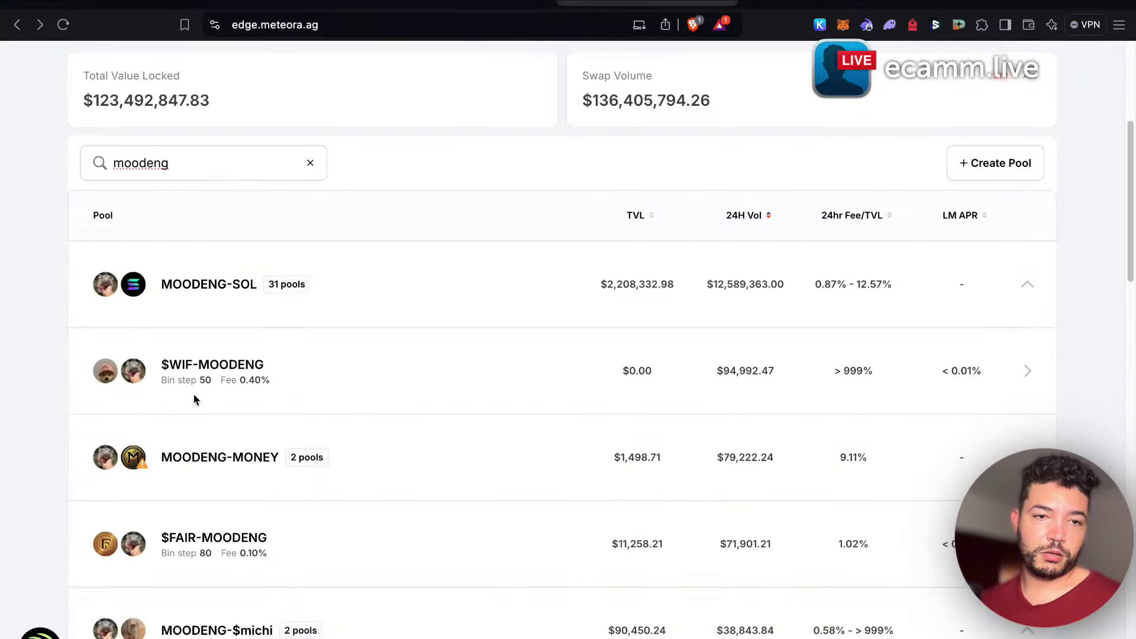
pyautogui.click(414, 290)
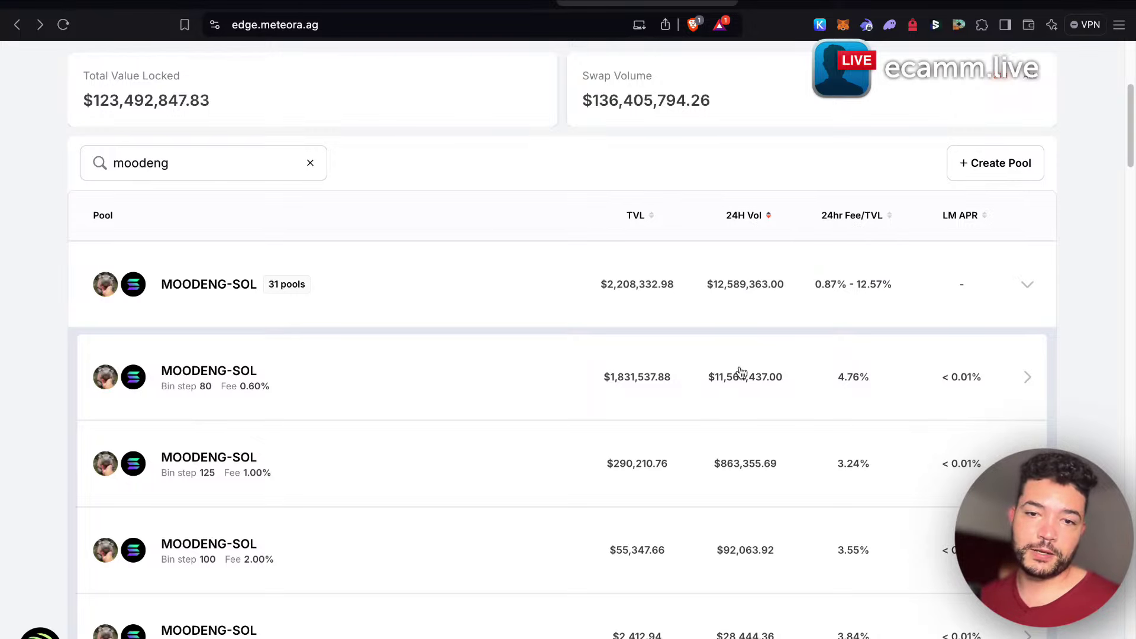
pyautogui.click(482, 376)
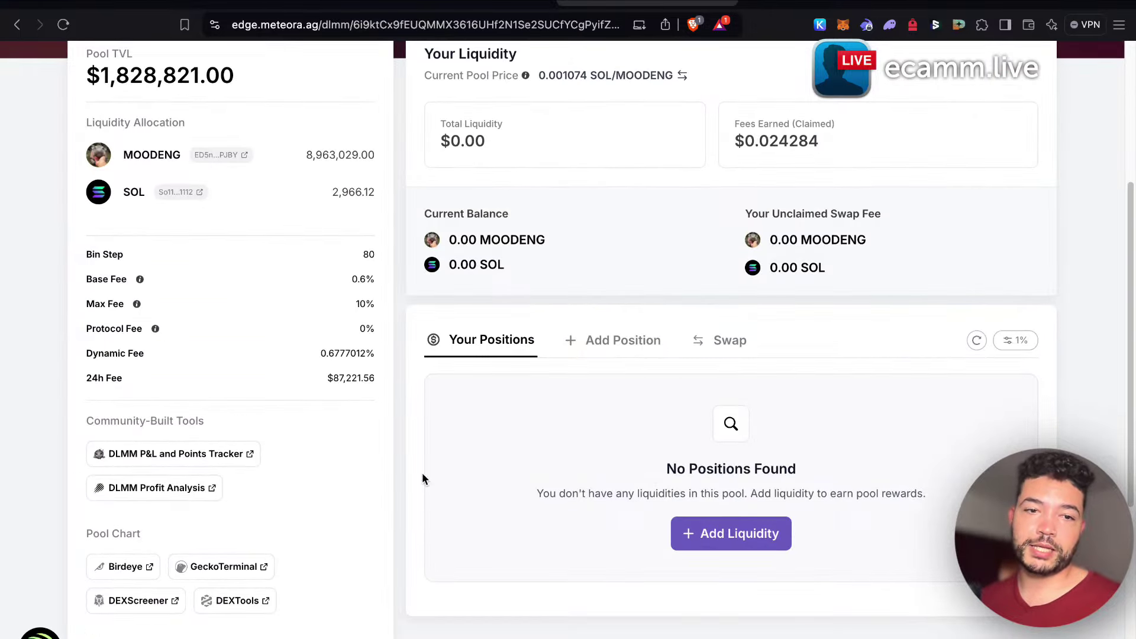
pyautogui.scroll(-3, 300, 406)
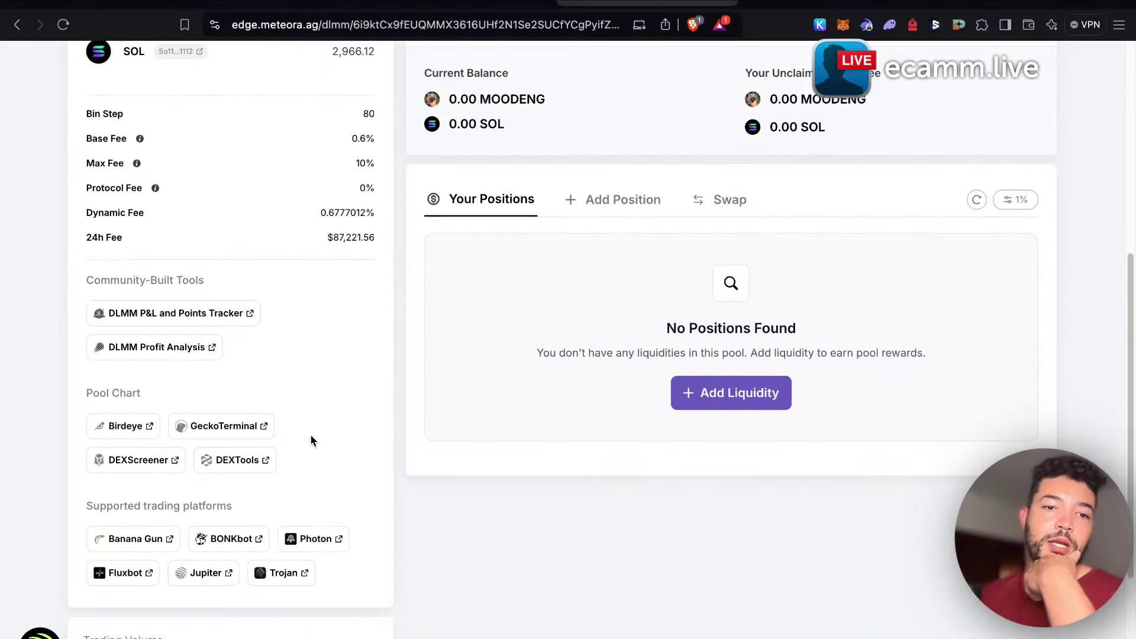
# Switch to Jupiter from the pool's supported trading platforms and enter 0.5 SOL to swap for MOODENG.
pyautogui.click(226, 578)
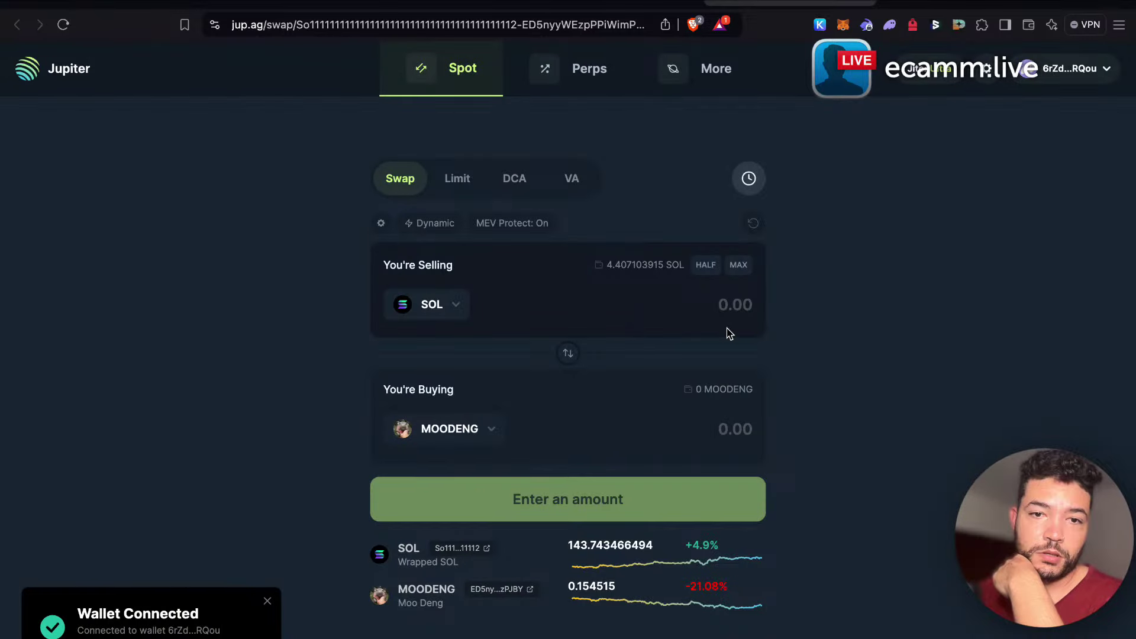
pyautogui.click(731, 310)
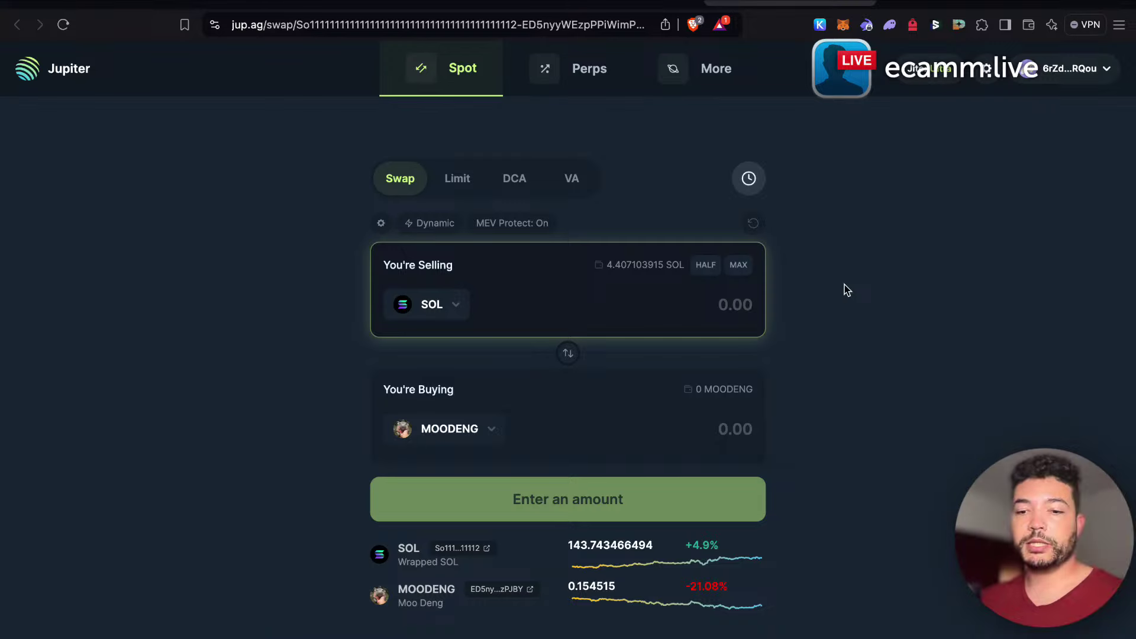
pyautogui.write('0.5')
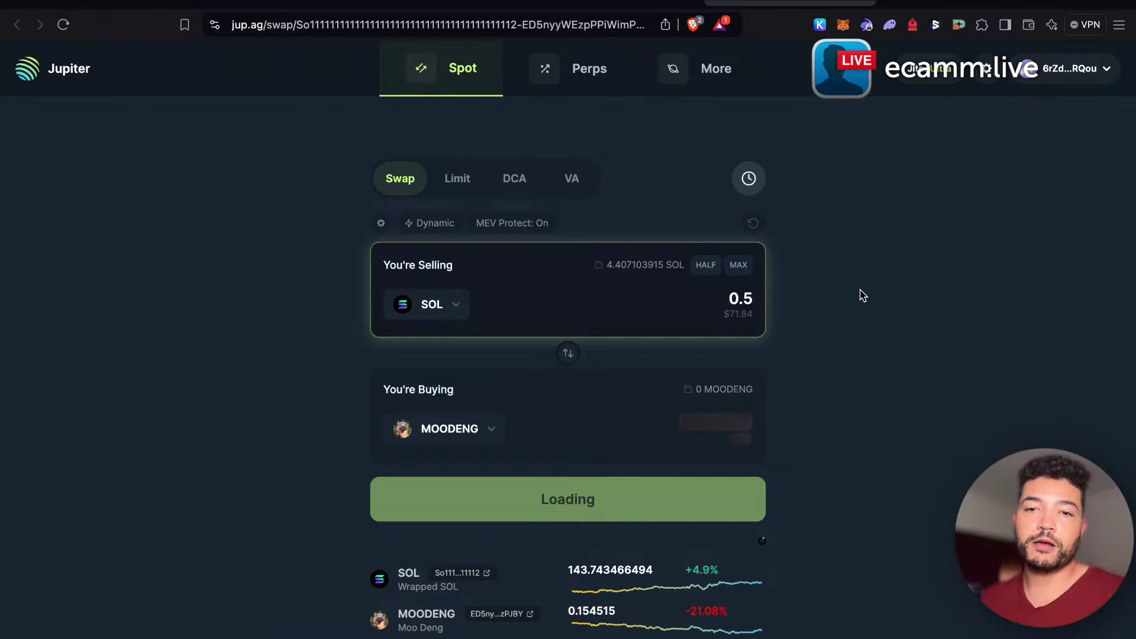
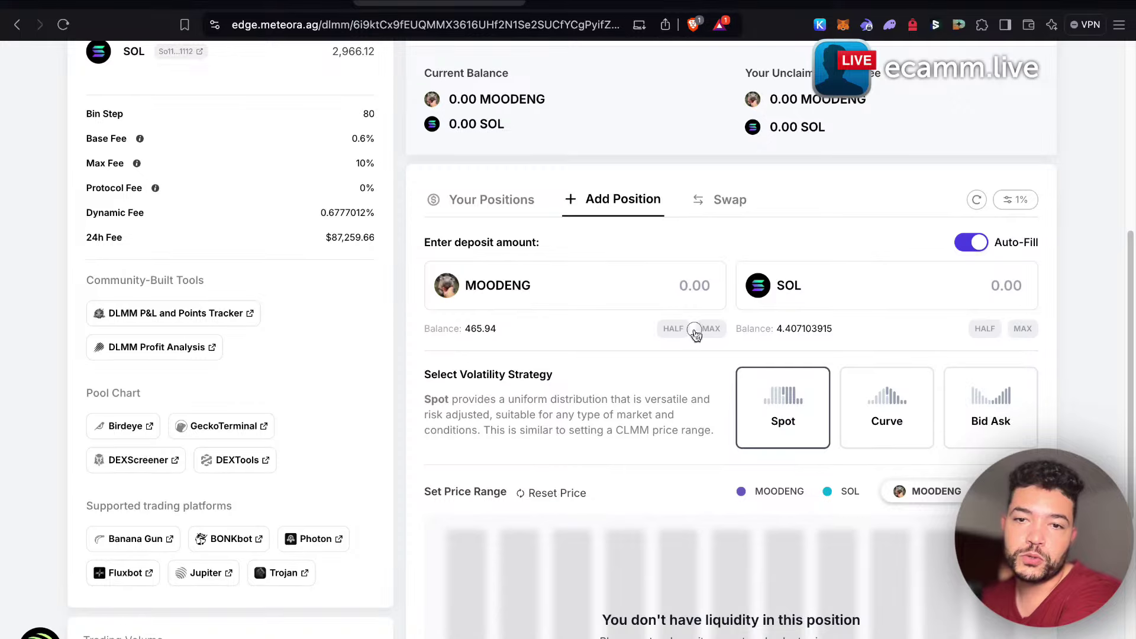
# Set the new position's MOODENG deposit to the full 465.94 balance with auto-filled SOL, and examine the Spot distribution and price range.
pyautogui.click(712, 330)
pyautogui.scroll(-4, 793, 353)
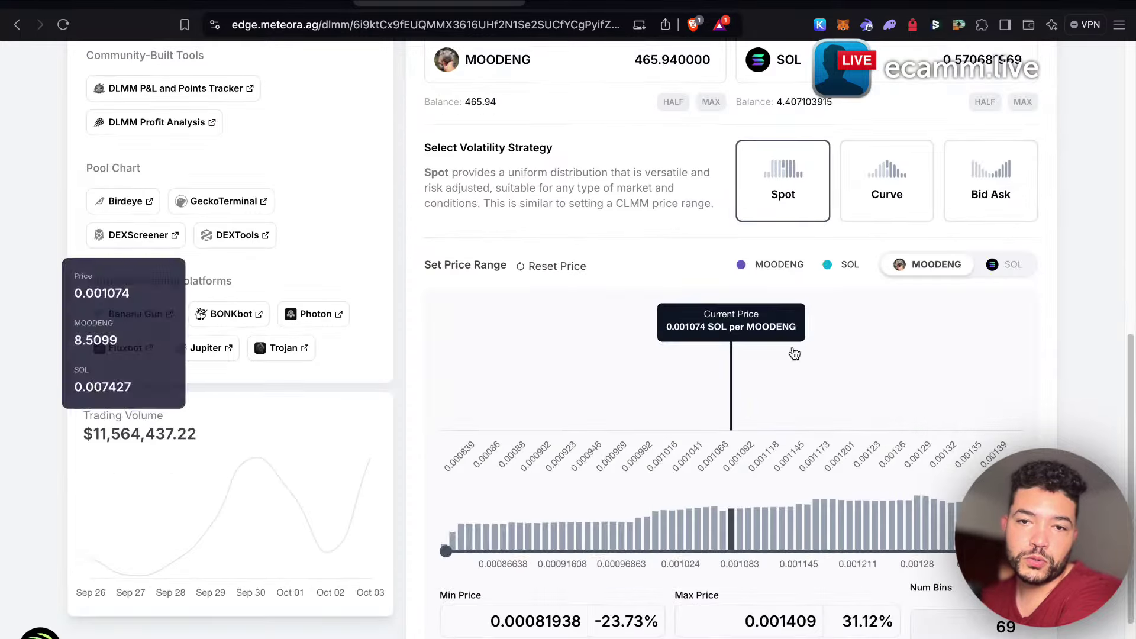
pyautogui.scroll(-2, 1060, 388)
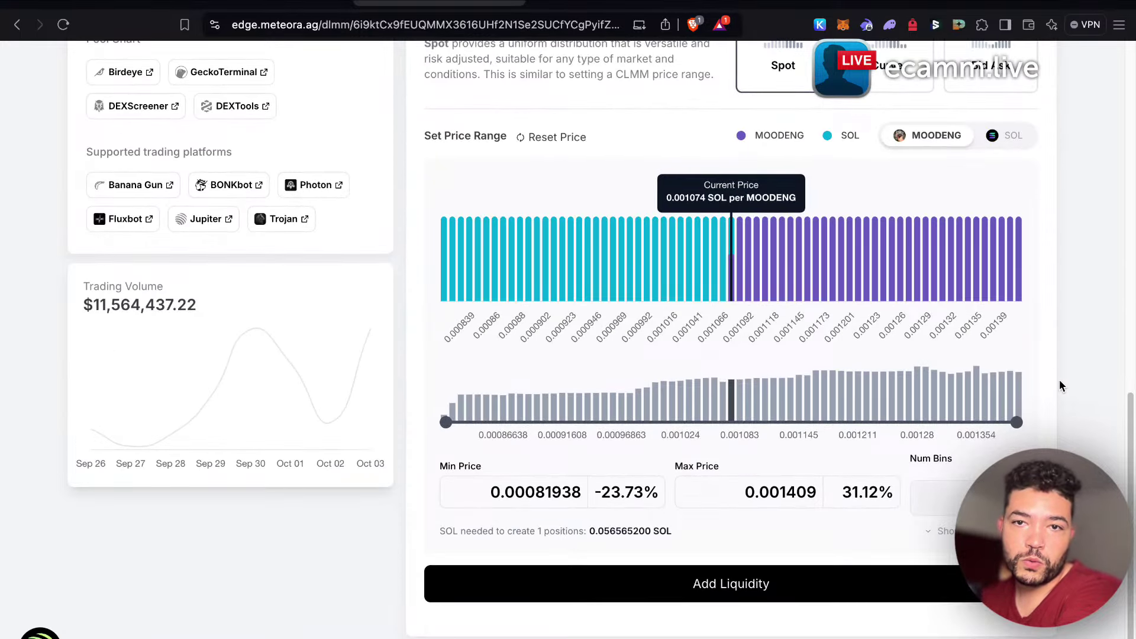
pyautogui.scroll(-1, 1060, 385)
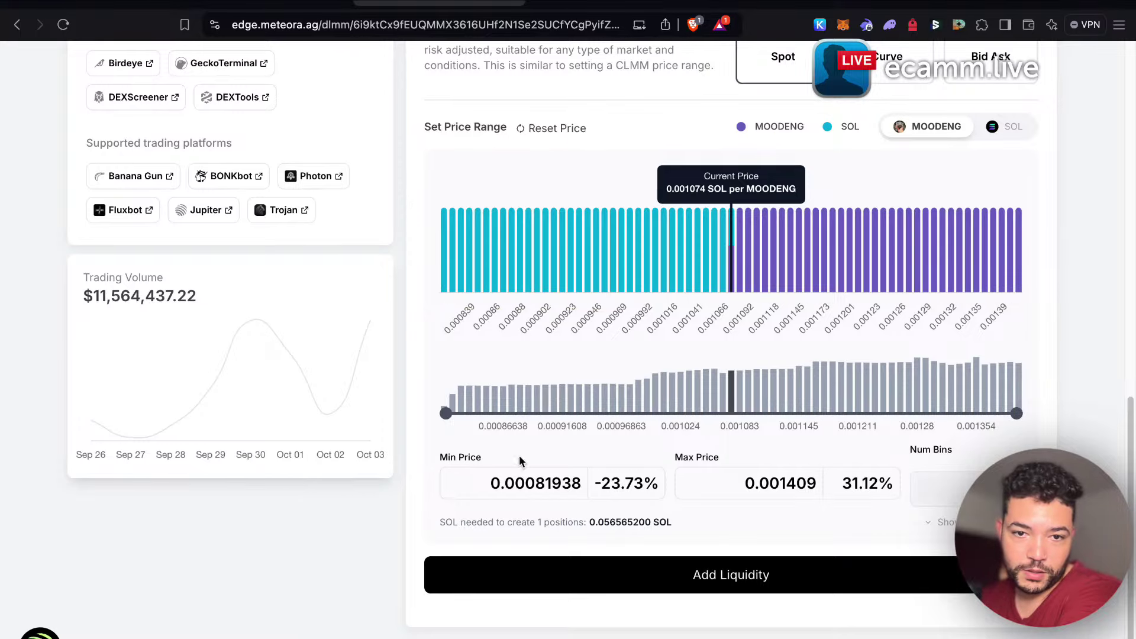
pyautogui.moveTo(447, 272)
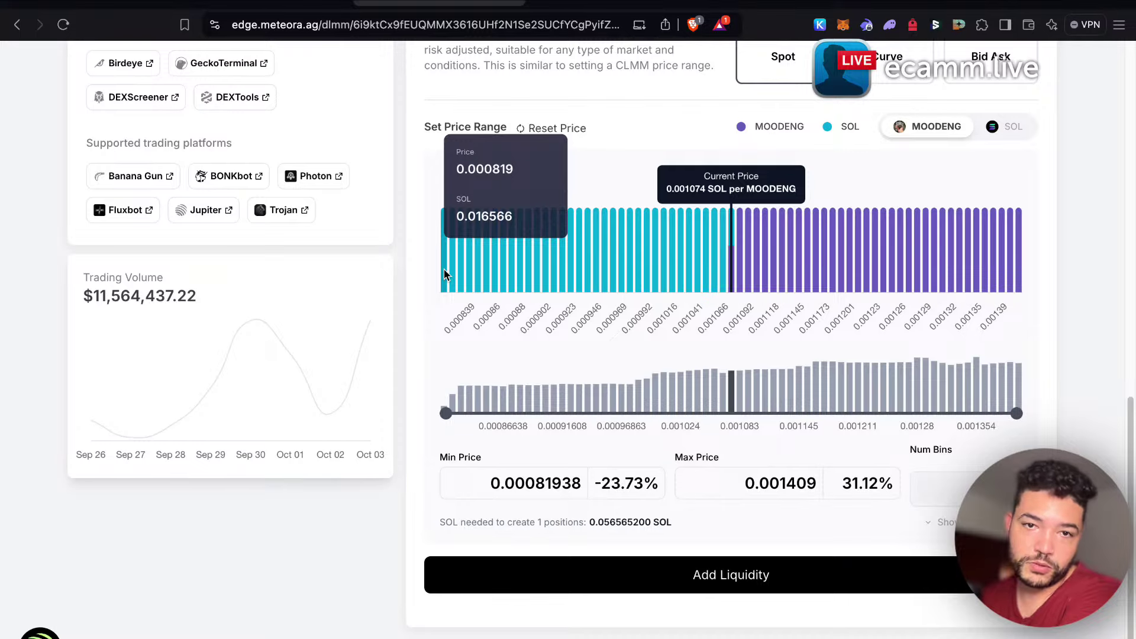
# Switch to GeckoTerminal to examine the MOODENG/SOL price history back to late September, and return to the Meteora pool.
pyautogui.click(570, 6)
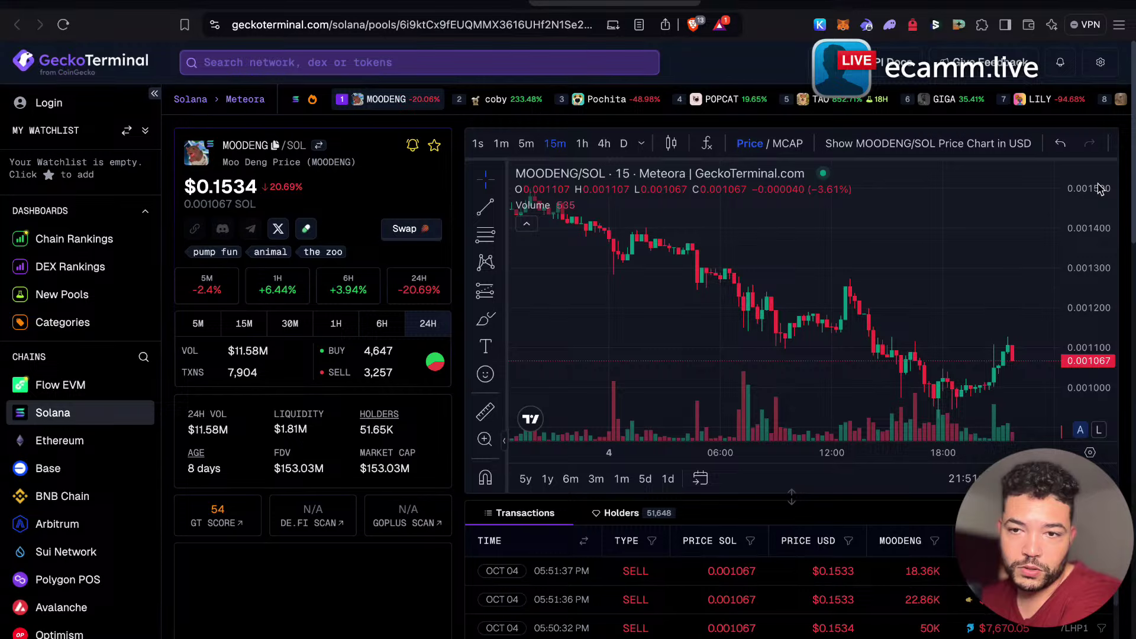
pyautogui.scroll(-10, 1100, 189)
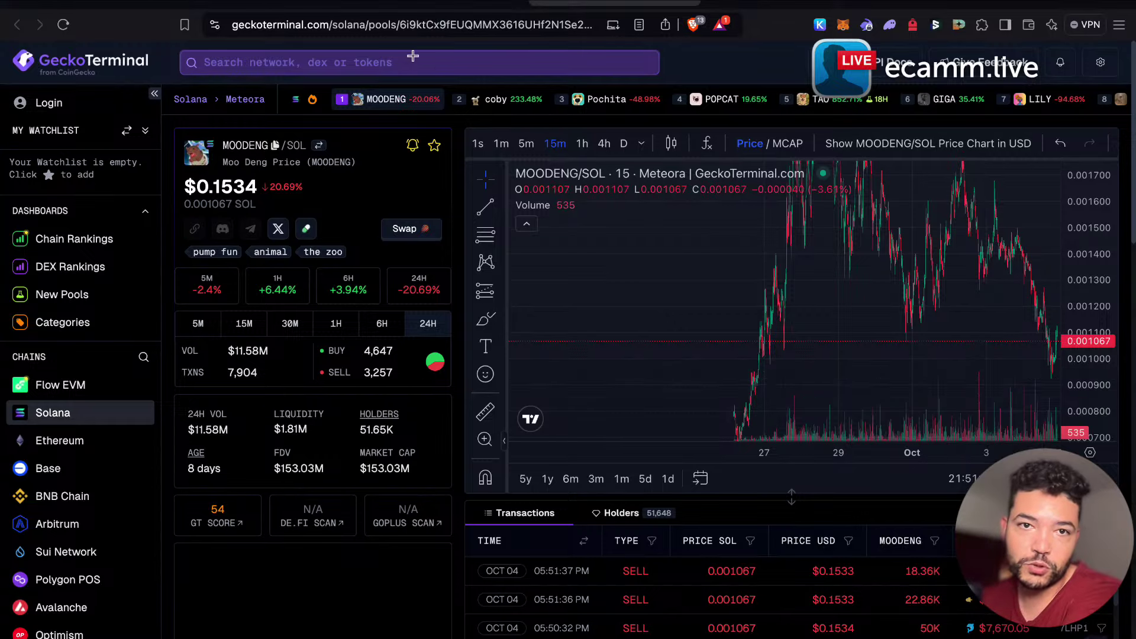
pyautogui.click(423, 3)
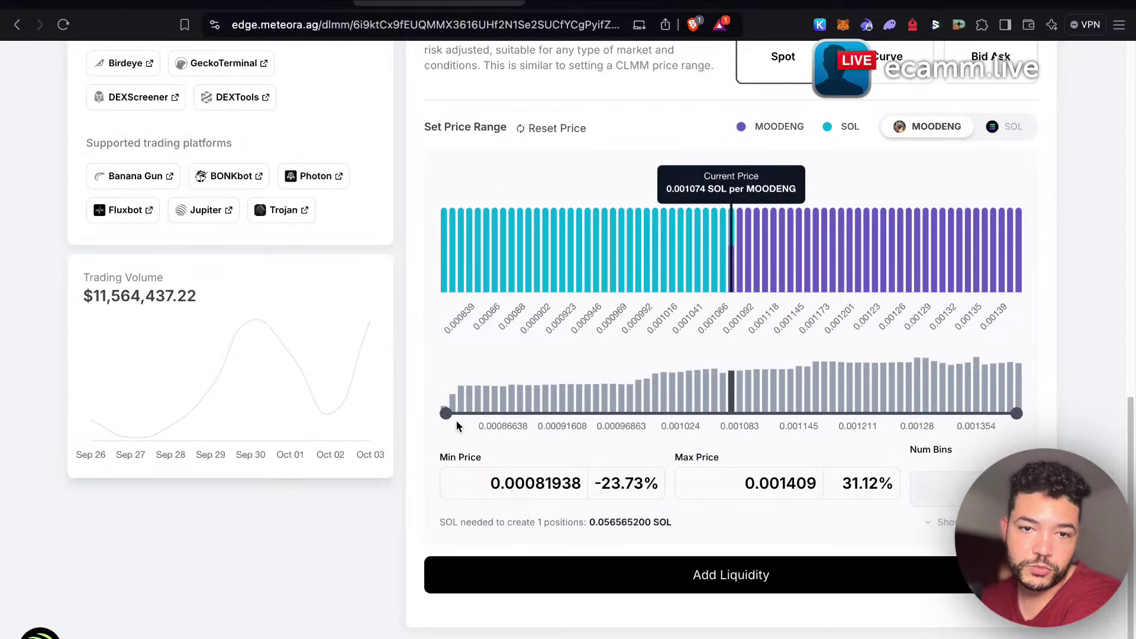
# Narrow the position's price range to 0.00096094–0.001192 SOL per MOODENG, checking the wider GeckoTerminal price chart along the way.
pyautogui.moveTo(448, 416); pyautogui.dragTo(546, 416)
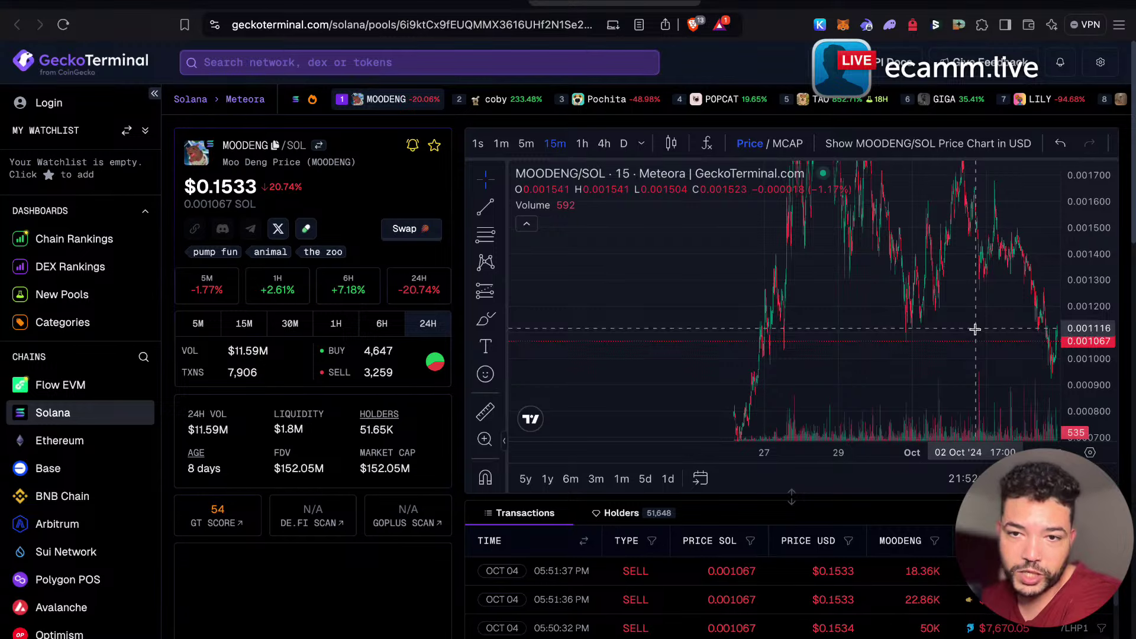
pyautogui.moveTo(1084, 206); pyautogui.dragTo(1075, 336)
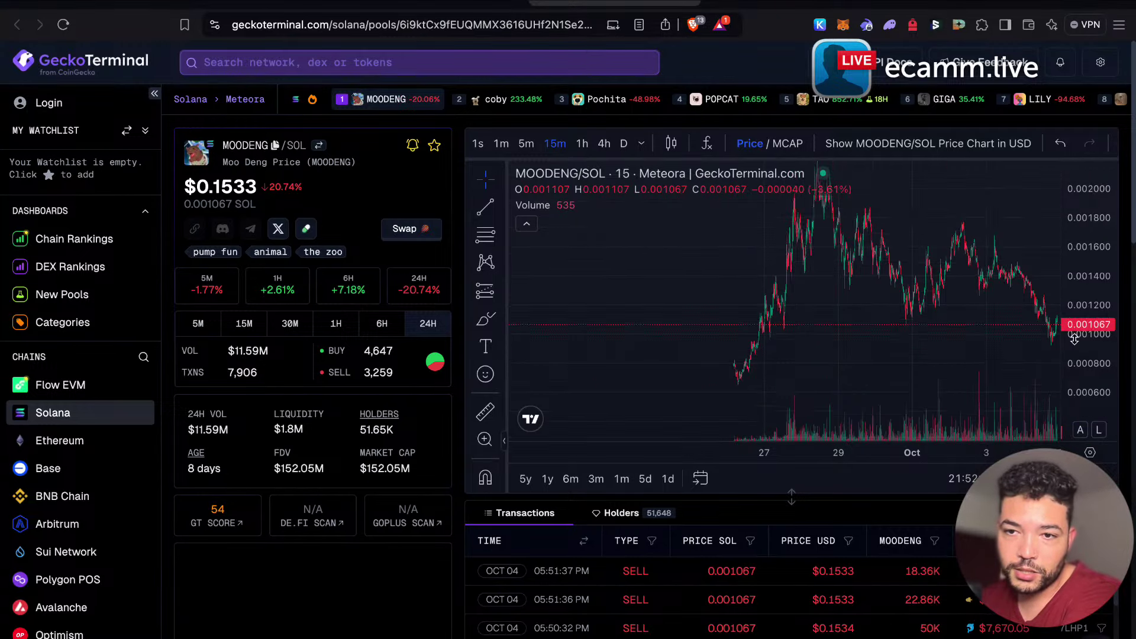
pyautogui.hscroll(3, 925, 357)
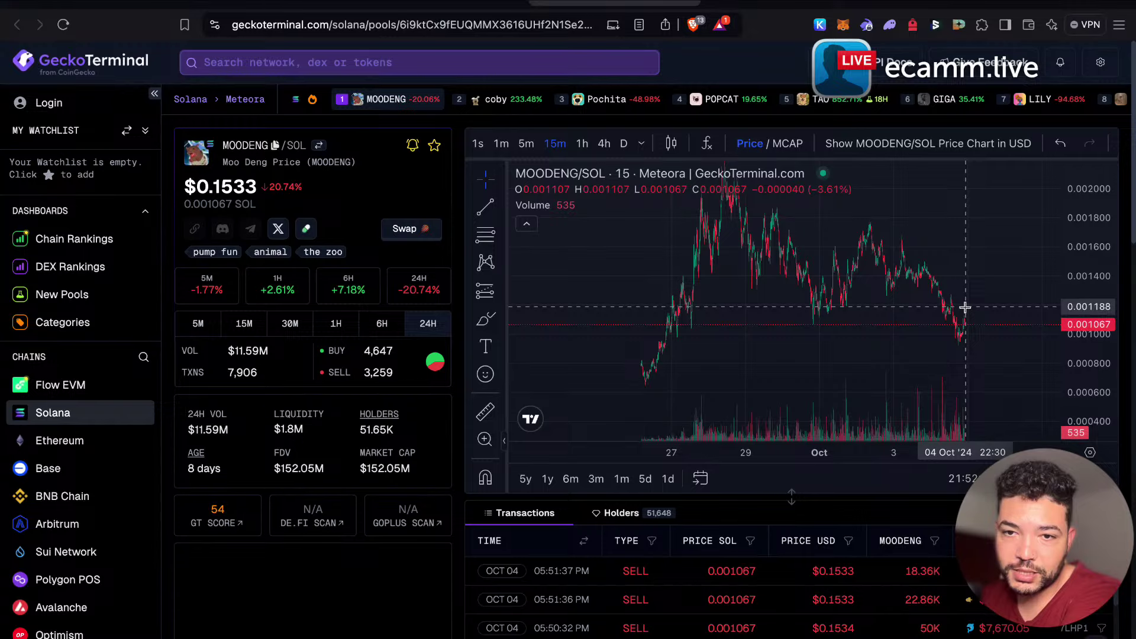
pyautogui.click(463, 3)
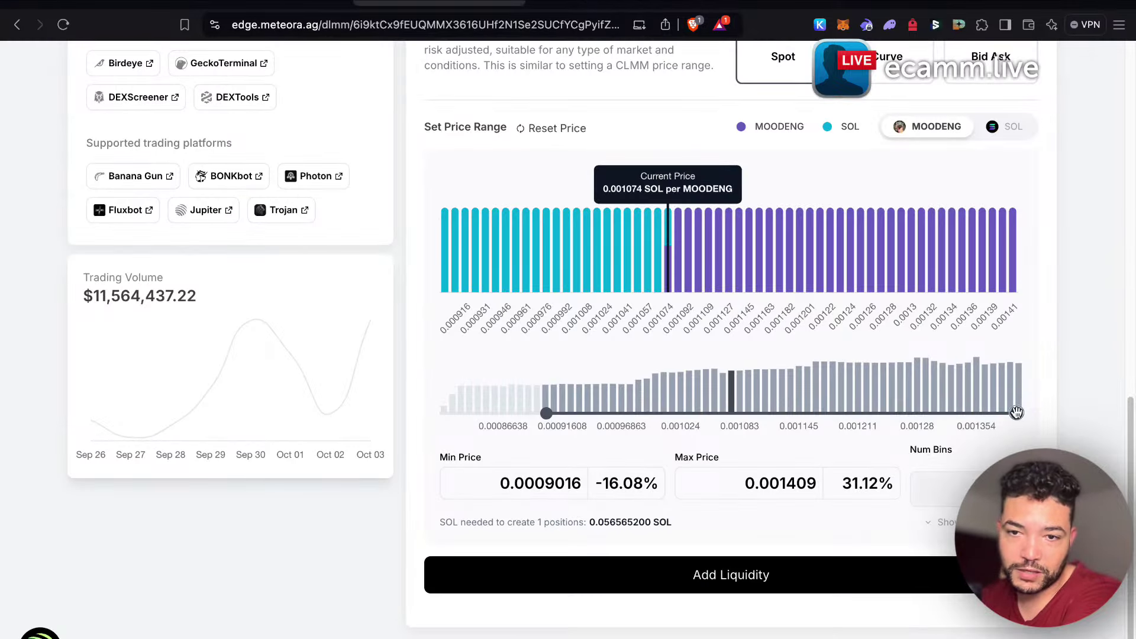
pyautogui.moveTo(1017, 413); pyautogui.dragTo(842, 418)
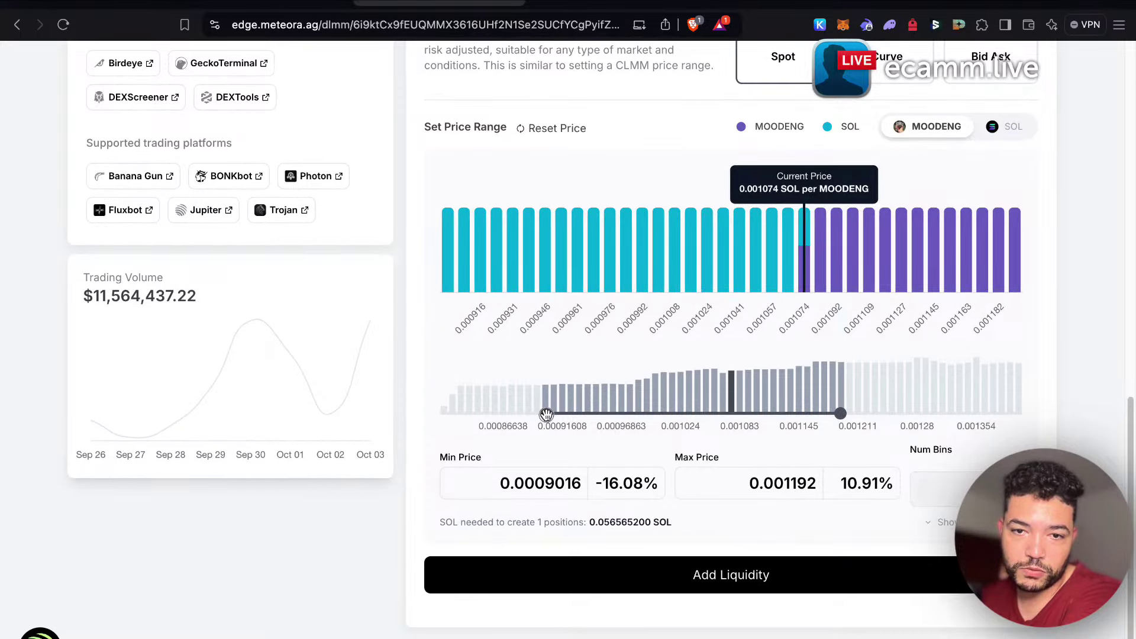
pyautogui.moveTo(545, 414); pyautogui.dragTo(568, 414)
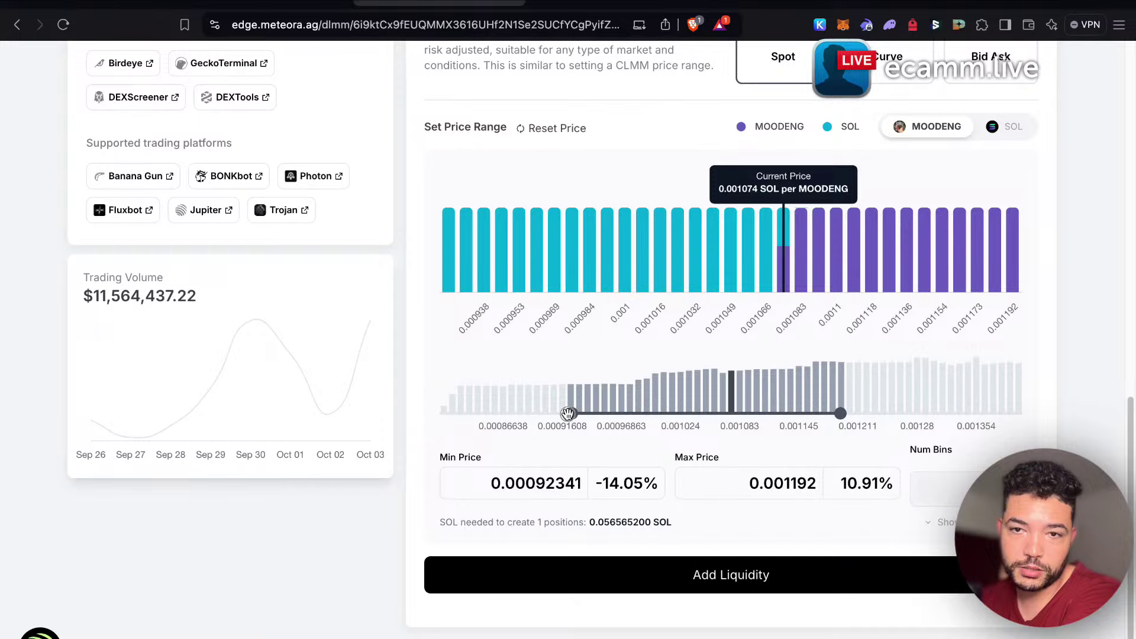
pyautogui.moveTo(568, 414); pyautogui.dragTo(613, 413)
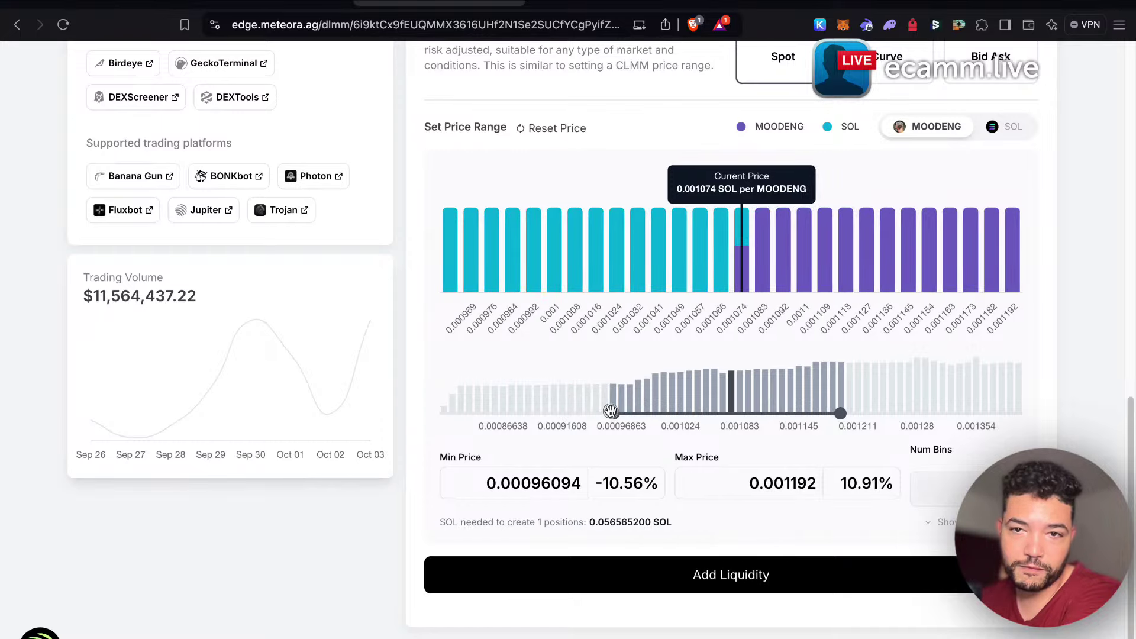
# Lower the minimum price to 0.00094575, add the liquidity and approve the position-creation transaction in the wallet.
pyautogui.scroll(3, 1048, 375)
pyautogui.scroll(3, 1048, 376)
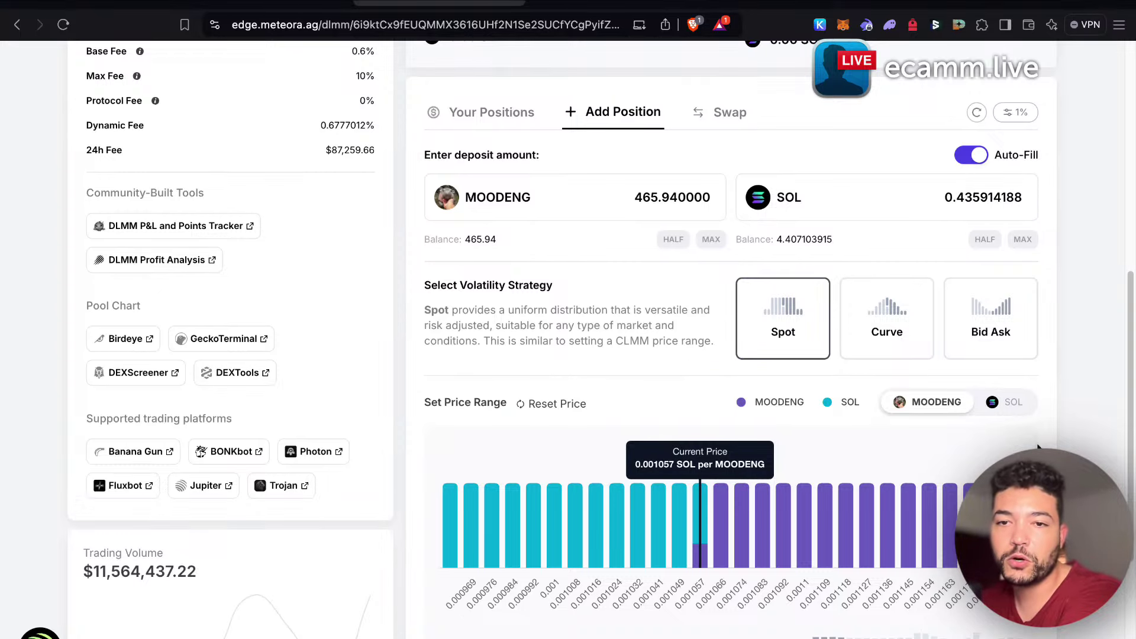
pyautogui.scroll(-6, 1038, 448)
pyautogui.moveTo(618, 416); pyautogui.dragTo(598, 411)
pyautogui.click(731, 575)
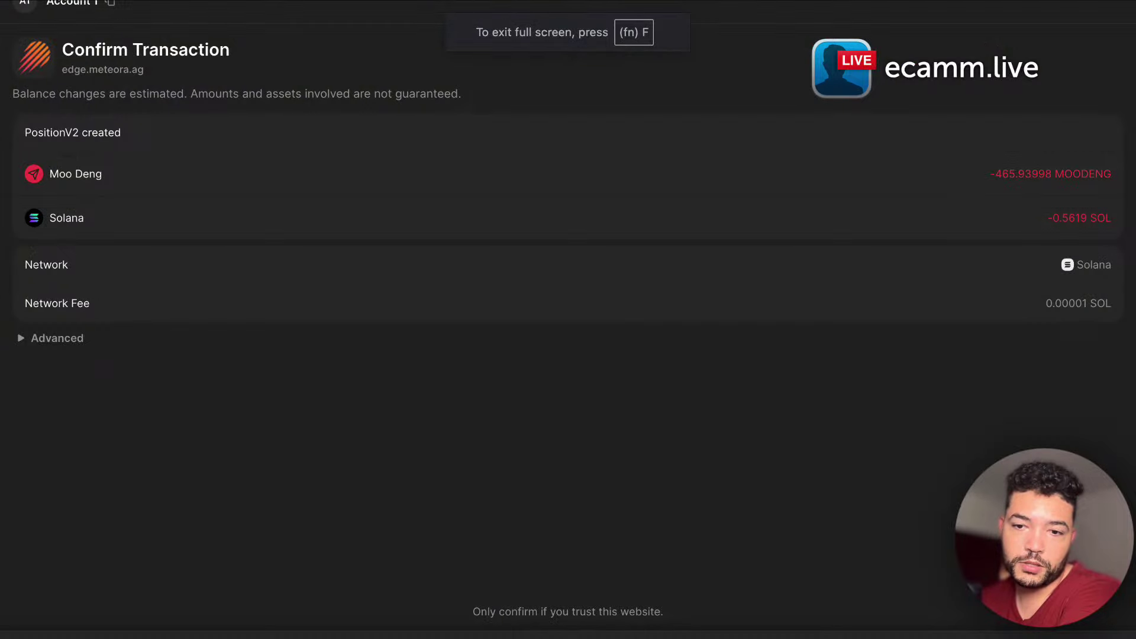
pyautogui.click(828, 637)
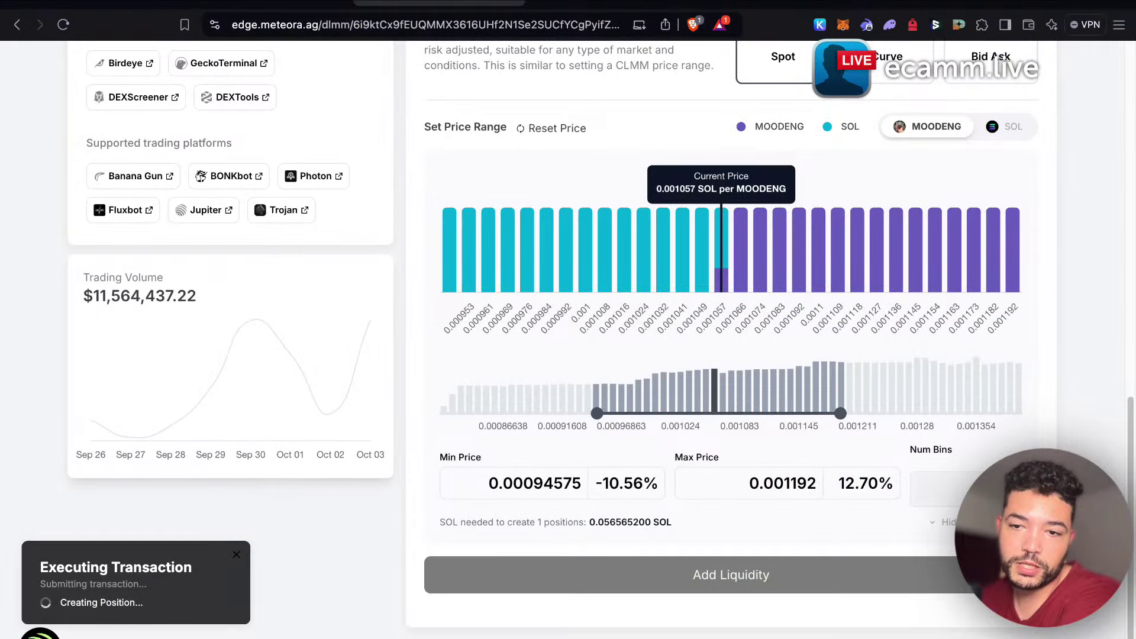
# Expand the price info and examine the position rent, bin array cost and transaction fee.
pyautogui.click(930, 527)
pyautogui.scroll(-3, 893, 421)
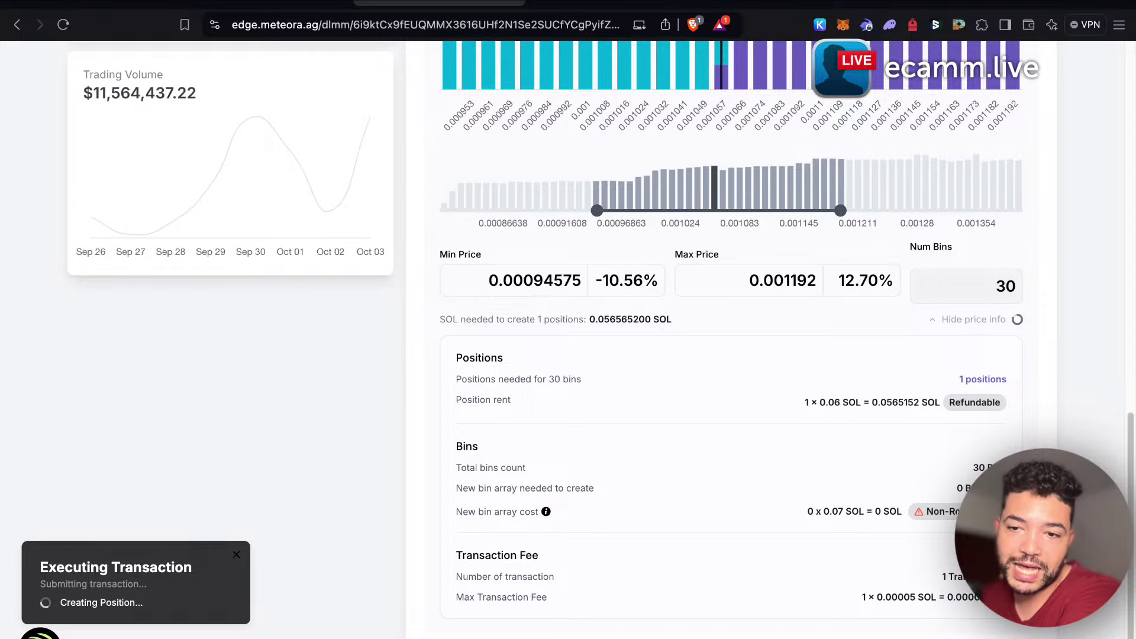
pyautogui.moveTo(810, 518); pyautogui.dragTo(890, 514)
pyautogui.click(881, 516)
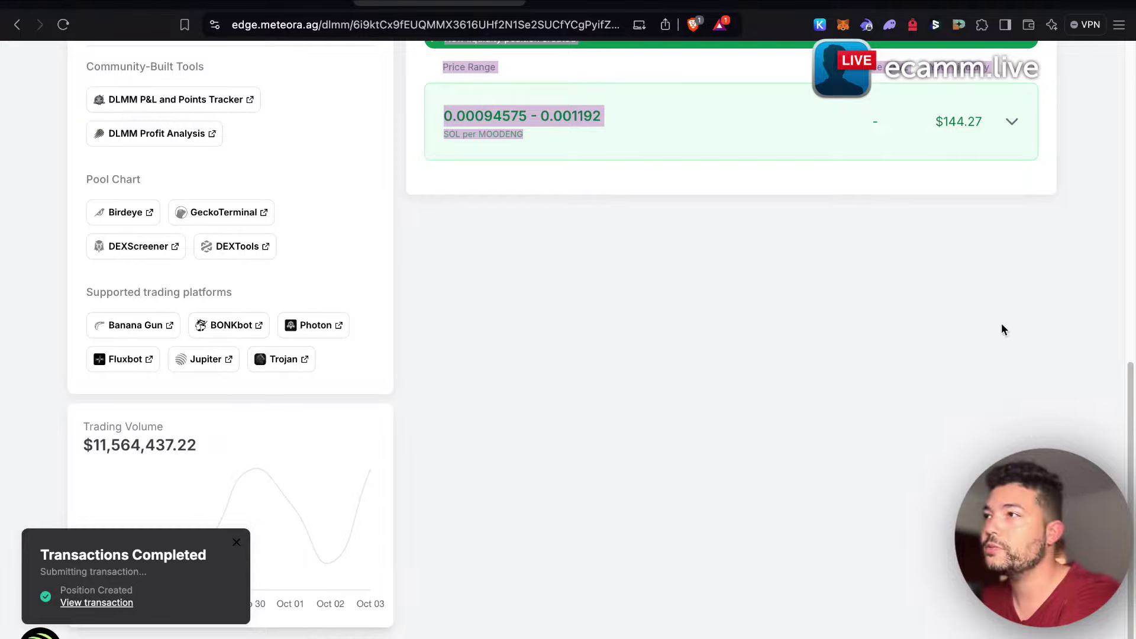
# Expand the new MOODENG-SOL position and examine its current balance, unclaimed swap fees and liquidity strategy.
pyautogui.click(523, 119)
pyautogui.scroll(-6, 524, 118)
pyautogui.scroll(9, 1080, 342)
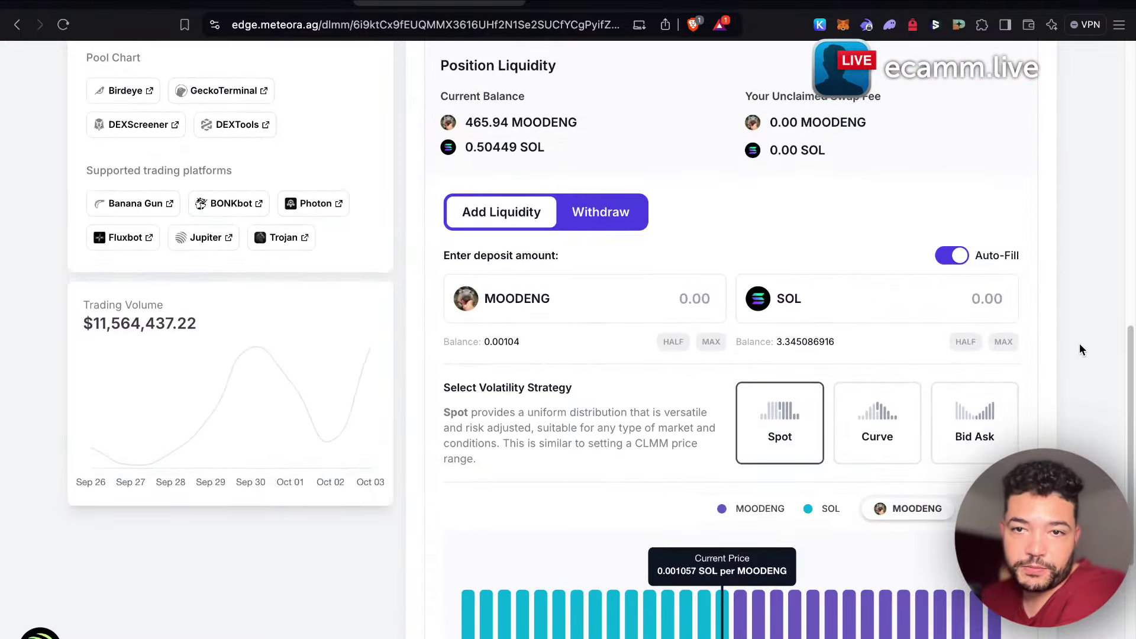
pyautogui.scroll(-2, 889, 287)
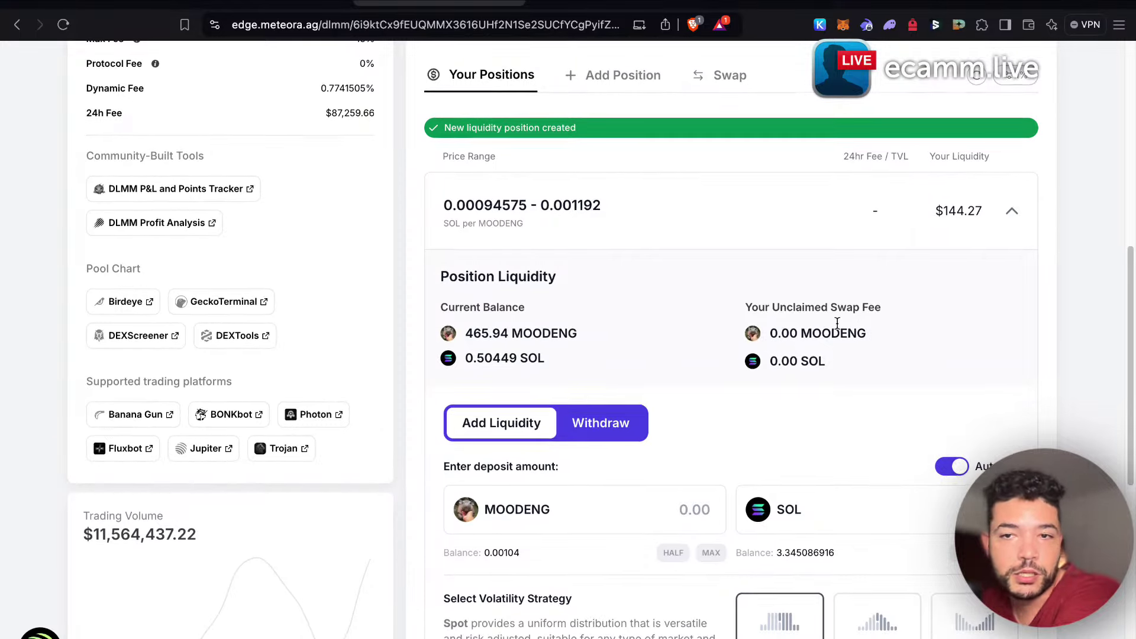
pyautogui.scroll(1, 837, 326)
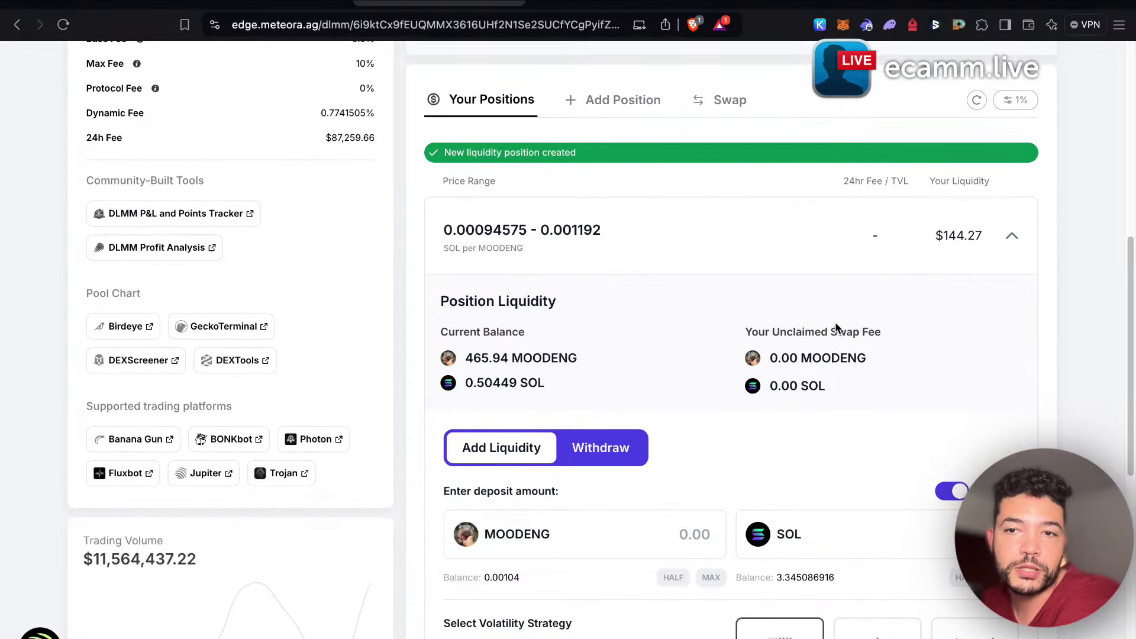
pyautogui.scroll(-8, 753, 363)
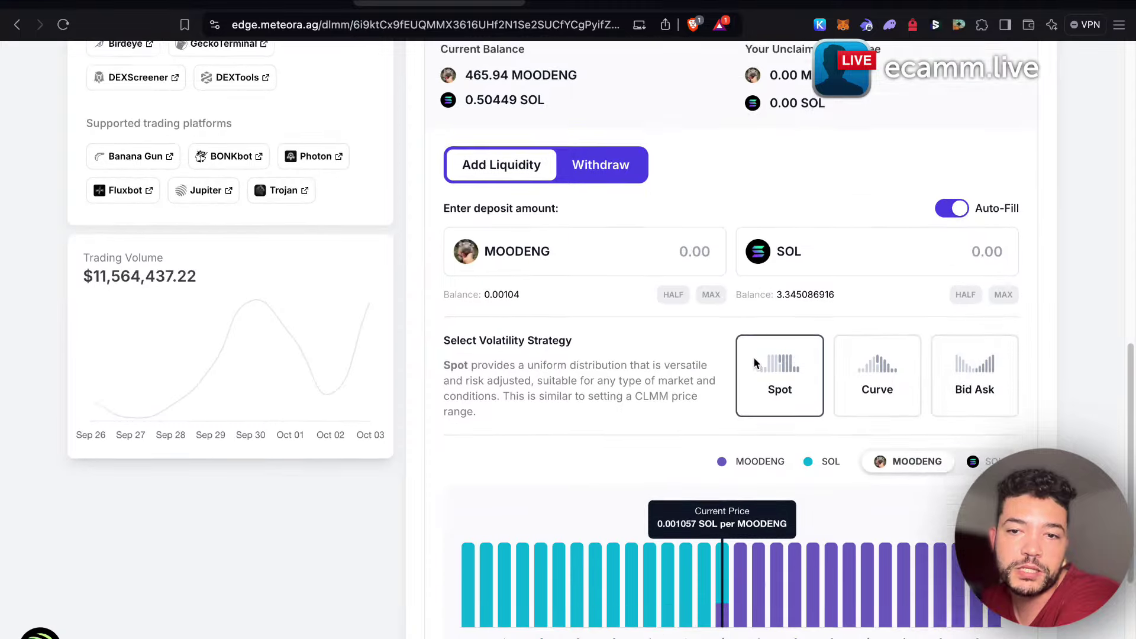
pyautogui.scroll(-1, 757, 364)
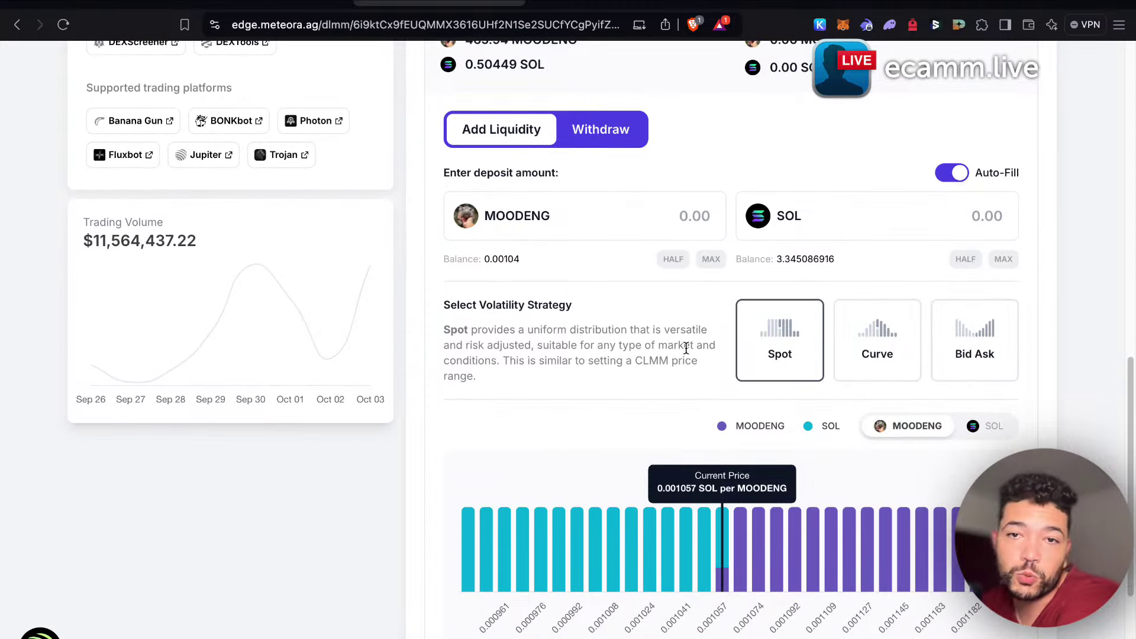
# Inspect the individual bins around the current price in the position's distribution, and check the unclaimed swap fees.
pyautogui.moveTo(745, 543)
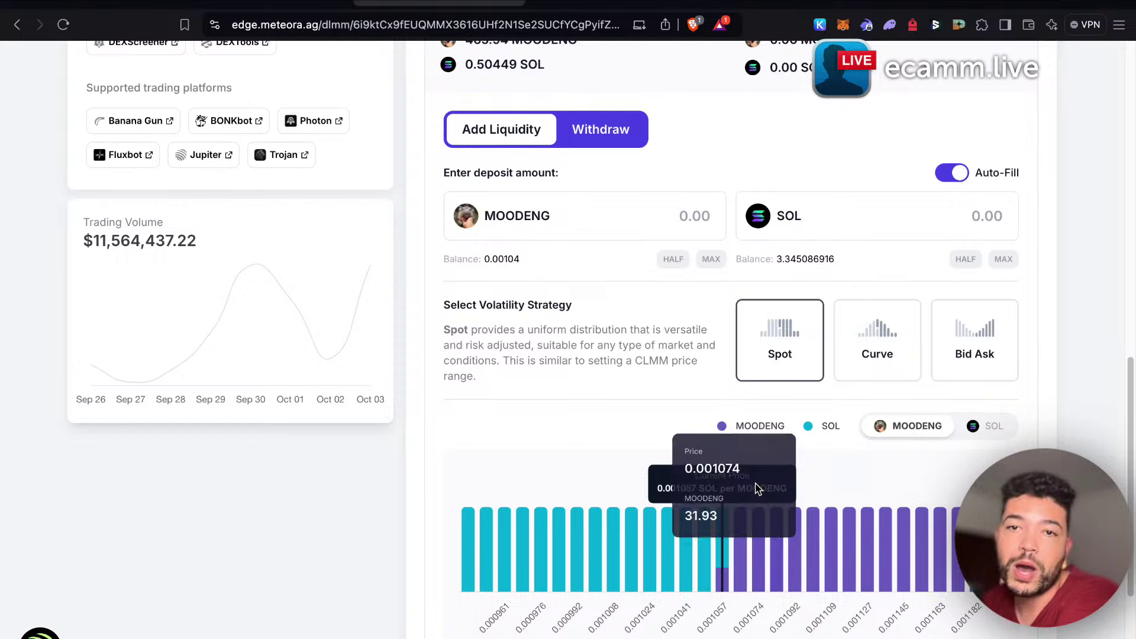
pyautogui.moveTo(725, 521)
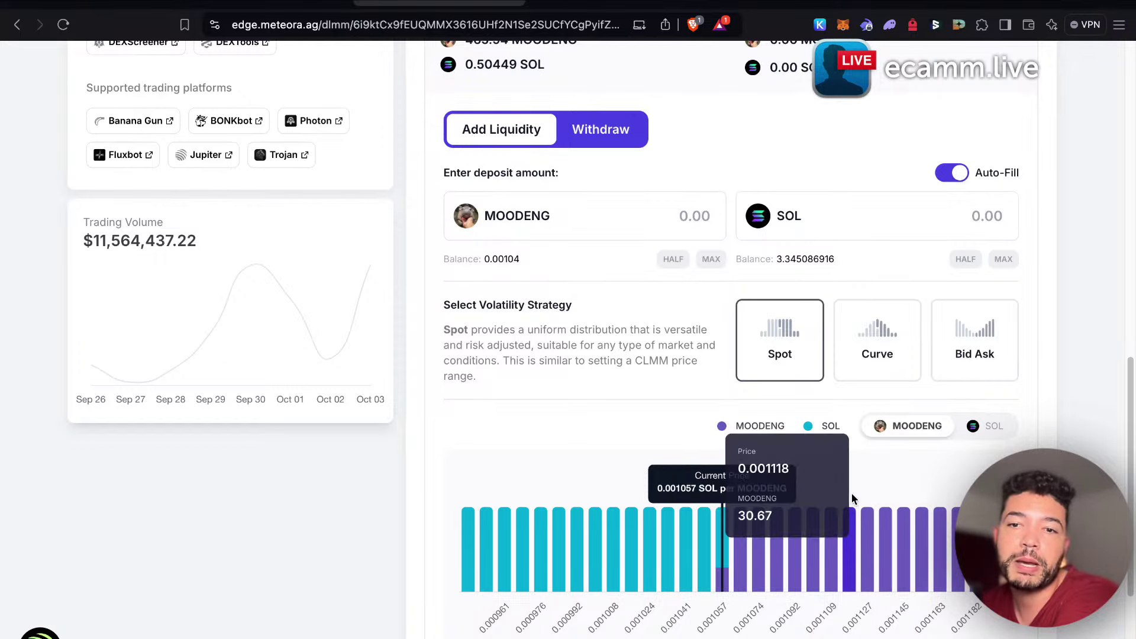
pyautogui.scroll(2, 681, 335)
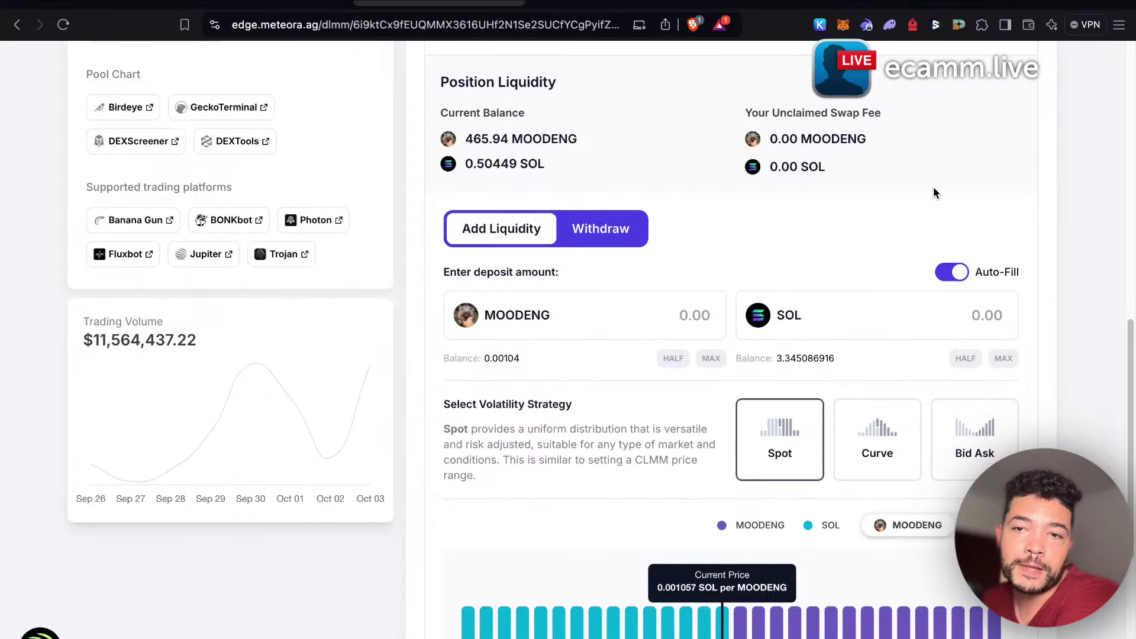
pyautogui.moveTo(802, 139); pyautogui.dragTo(859, 139)
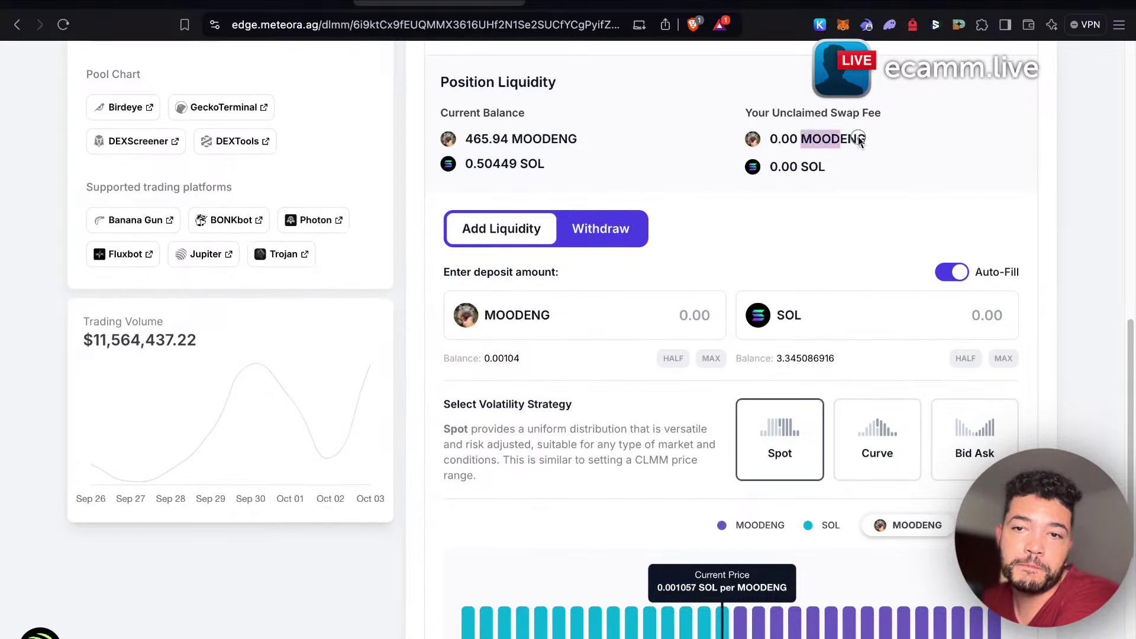
pyautogui.click(775, 206)
pyautogui.scroll(-3, 712, 552)
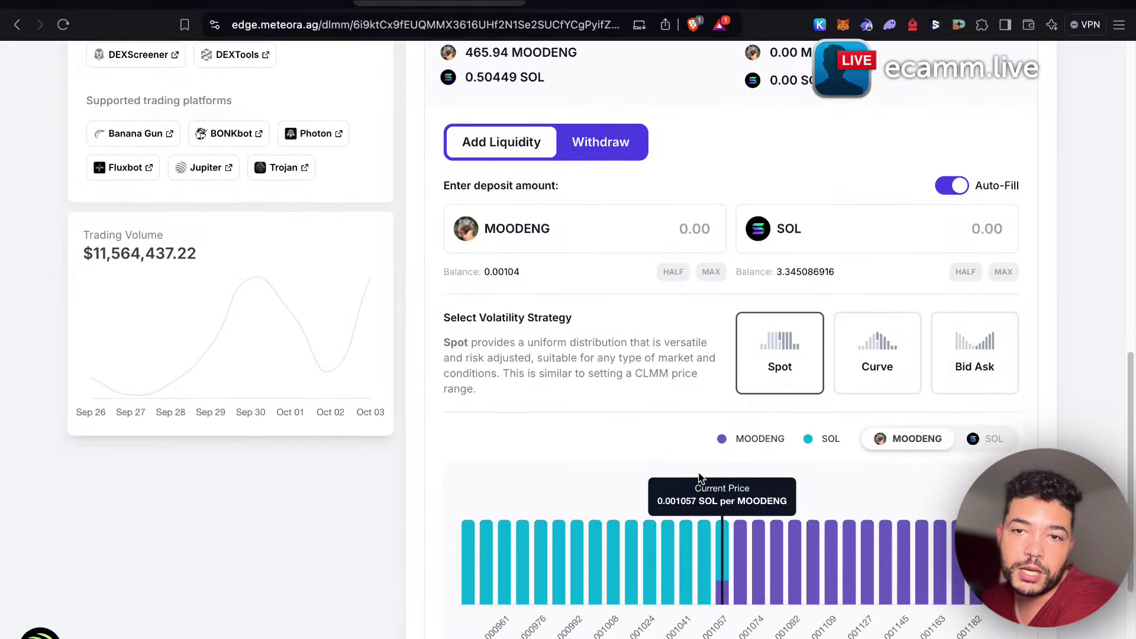
pyautogui.moveTo(712, 552)
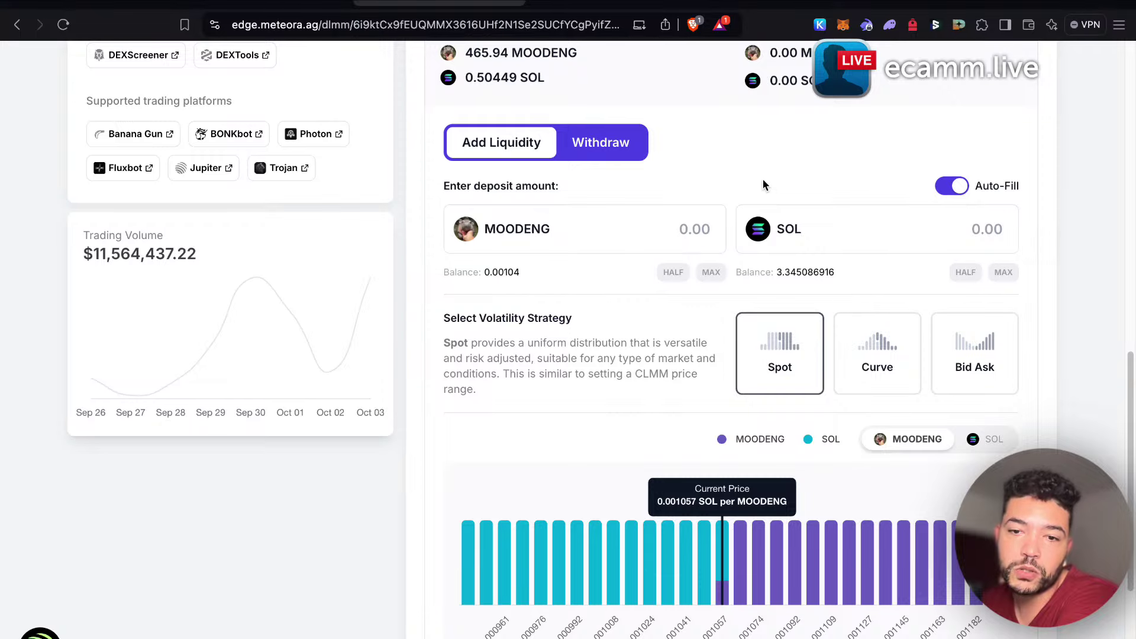
pyautogui.moveTo(726, 572)
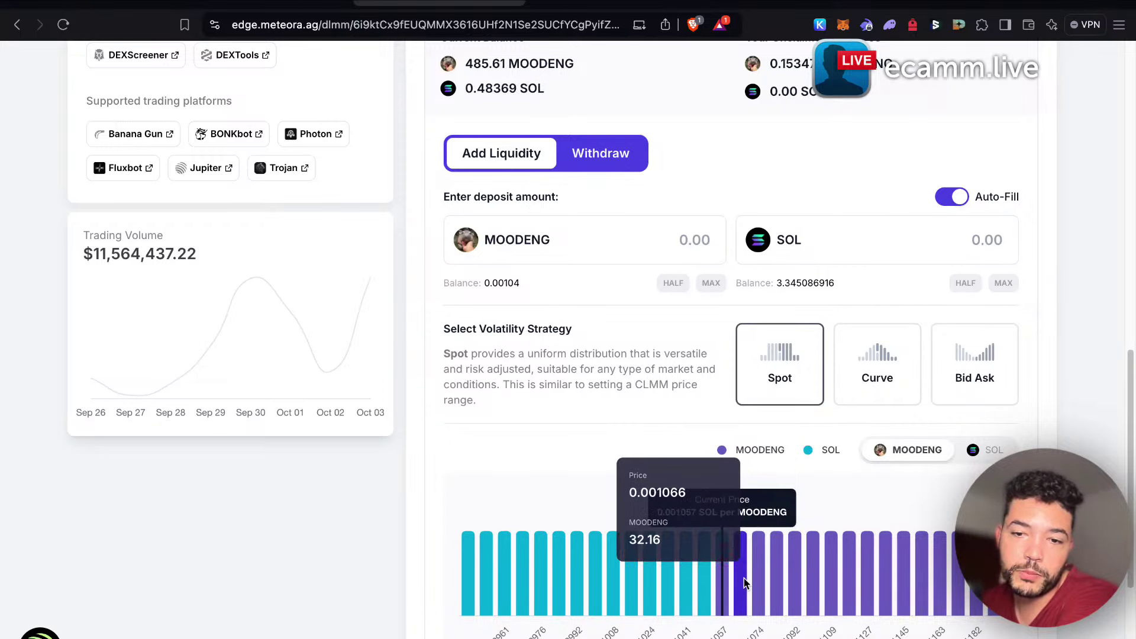
pyautogui.tripleClick(796, 187)
pyautogui.scroll(3, 797, 190)
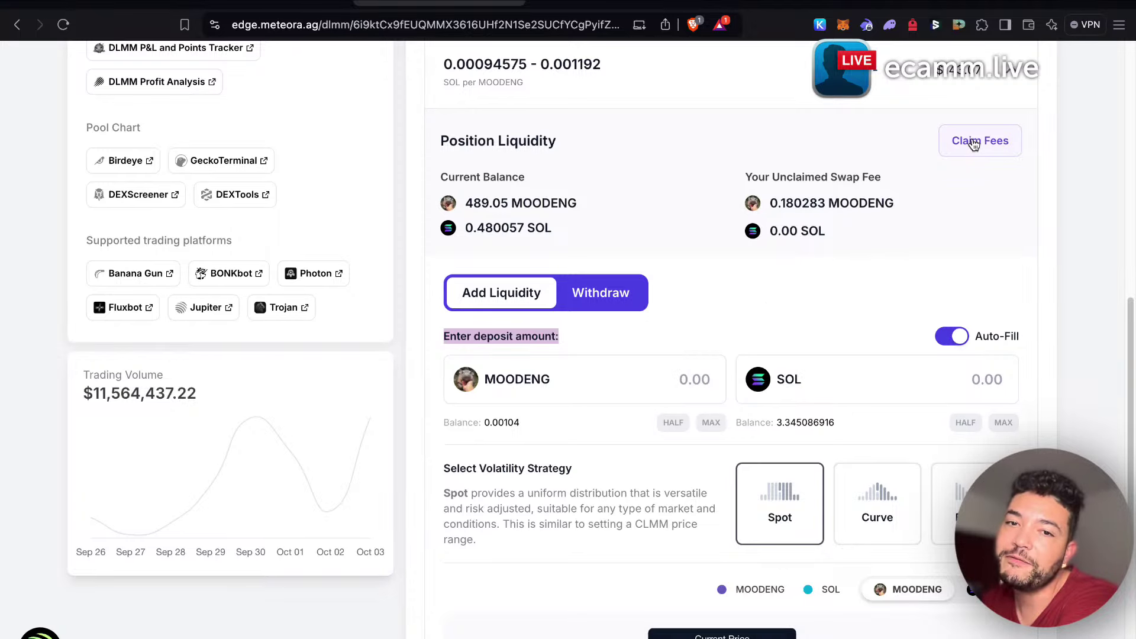
# Review the position's withdrawal options for 100% of MOODENG + SOL, and go back to its add-liquidity form.
pyautogui.click(603, 298)
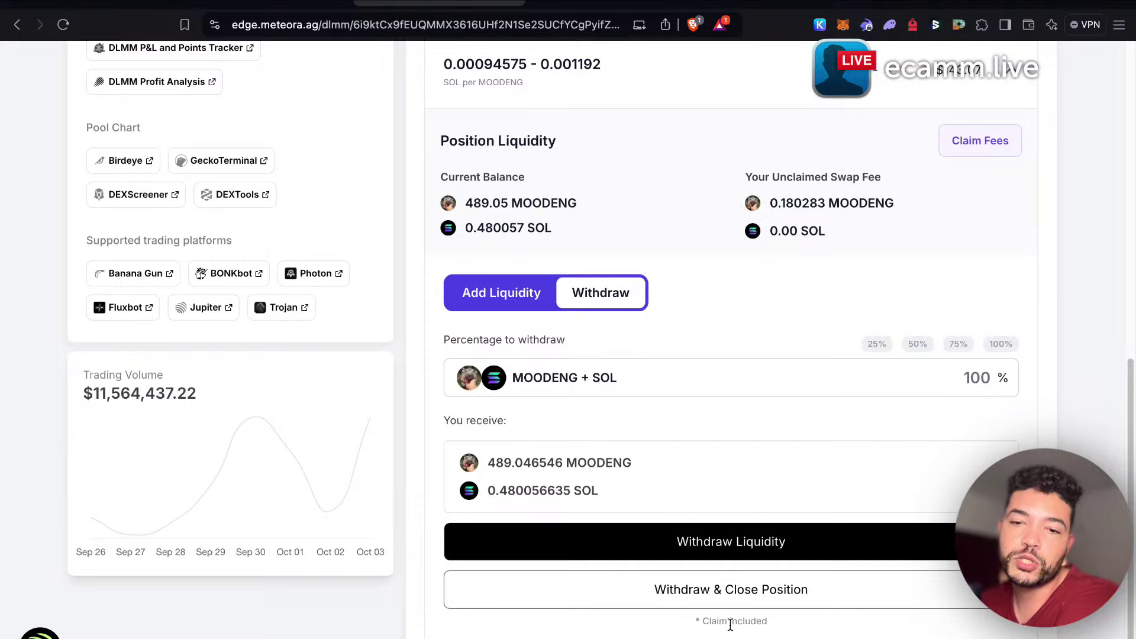
pyautogui.scroll(2, 720, 406)
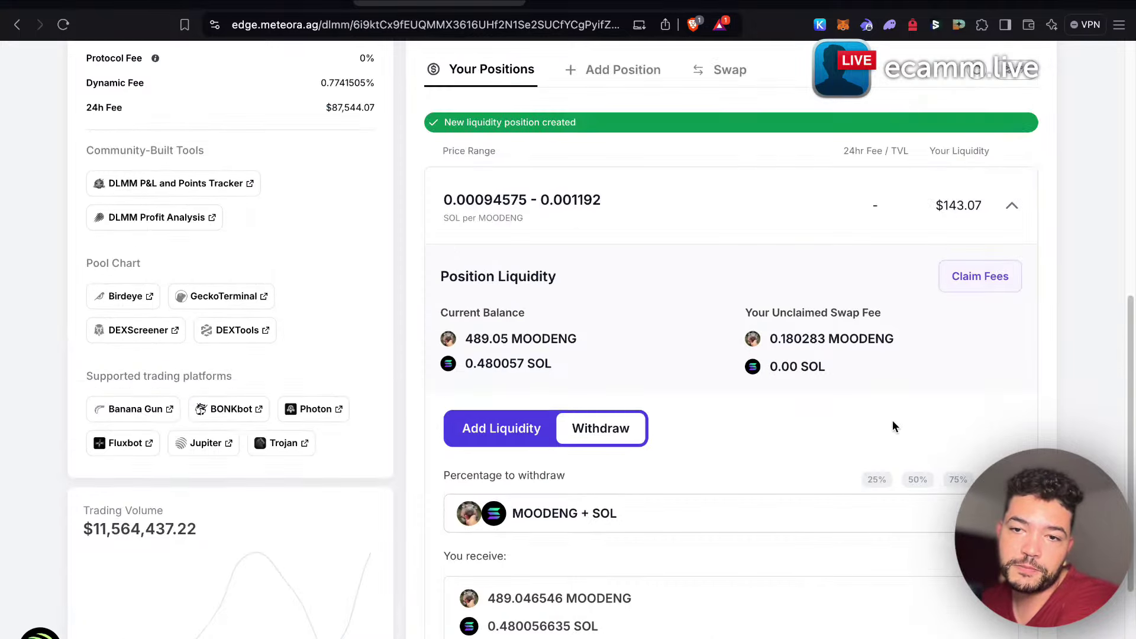
pyautogui.click(555, 436)
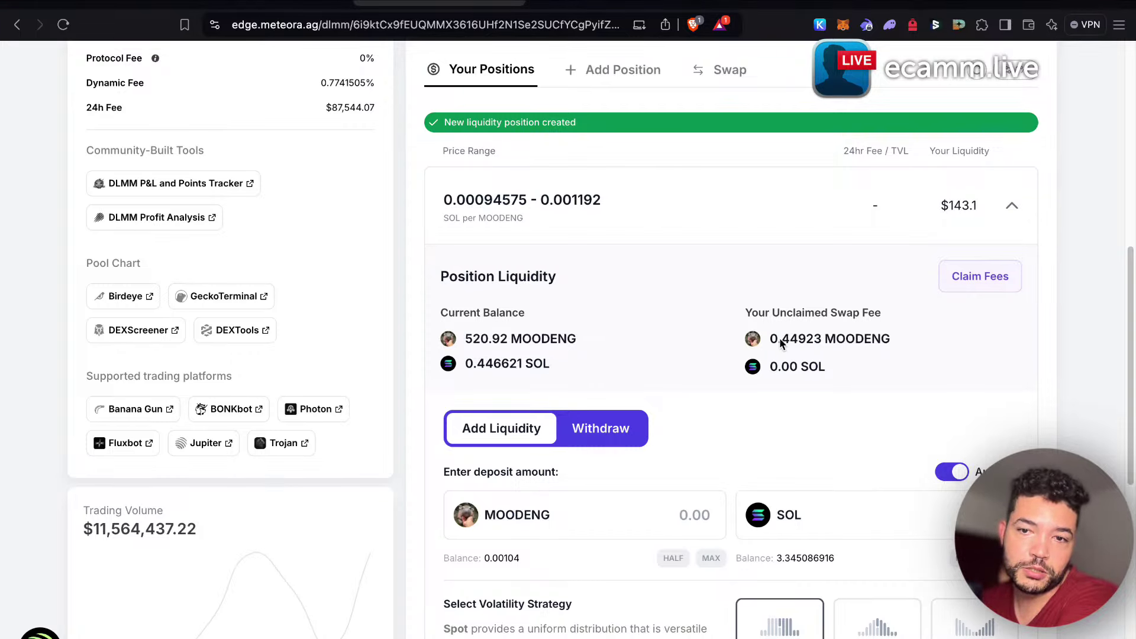
# Switch to GeckoTerminal and compare the MOODENG/SOL trading volume and transactions over 5 minutes, 15 minutes, 30 minutes and 1 hour.
pyautogui.click(594, 7)
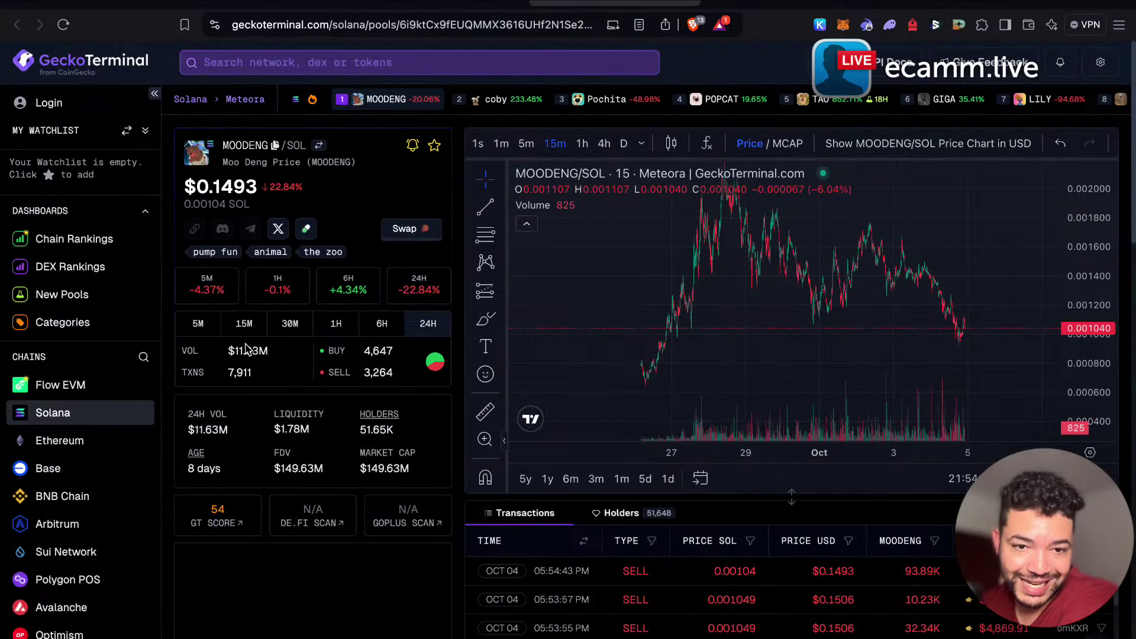
pyautogui.click(214, 333)
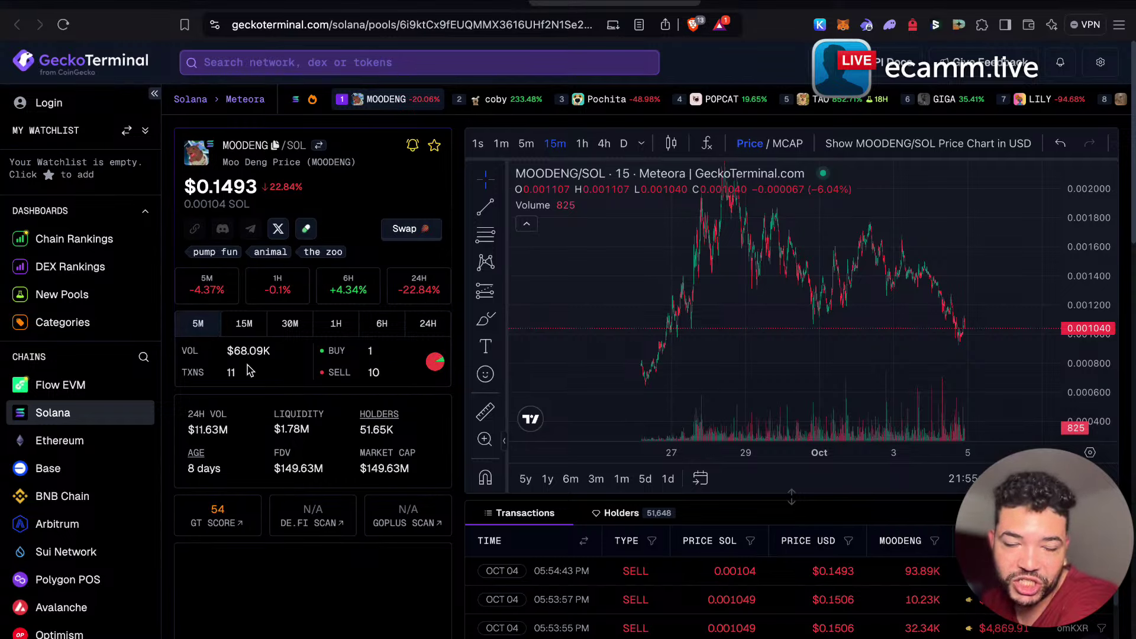
pyautogui.click(246, 325)
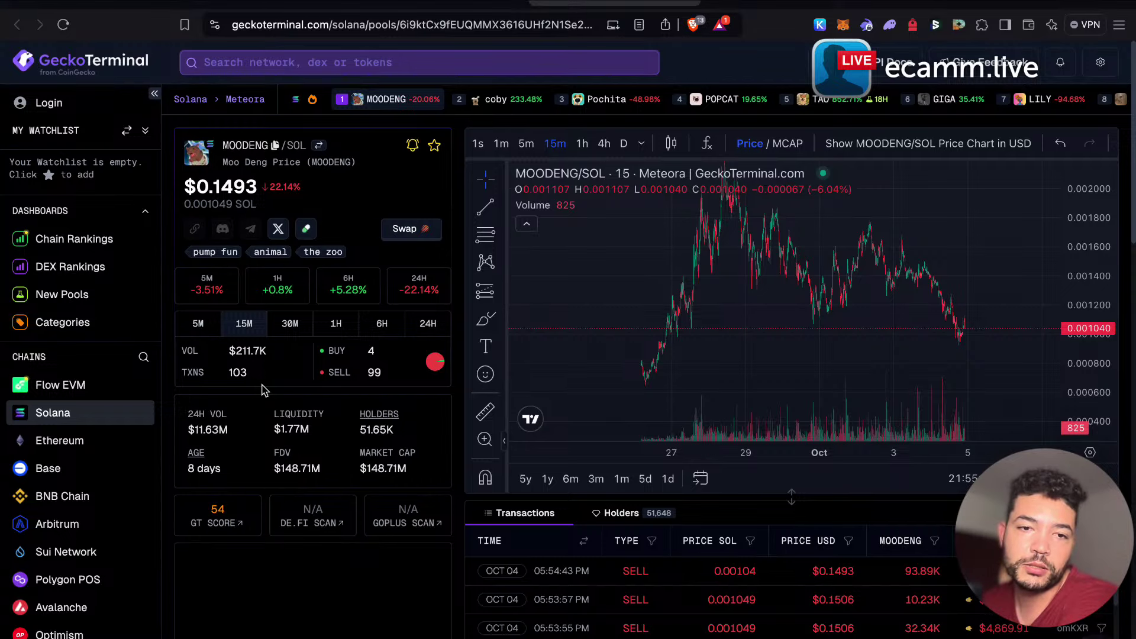
pyautogui.click(291, 324)
pyautogui.click(342, 327)
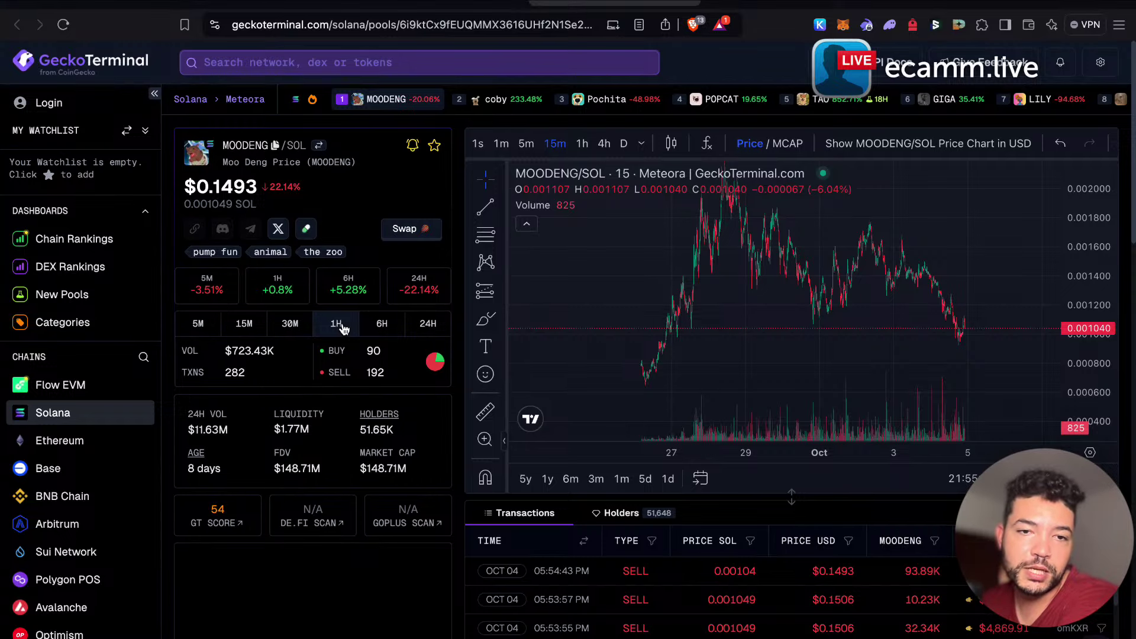
# Compare the MOODENG/SOL trading volume and transactions over 6 hours and 15 minutes, and return to the Meteora pool page.
pyautogui.click(388, 330)
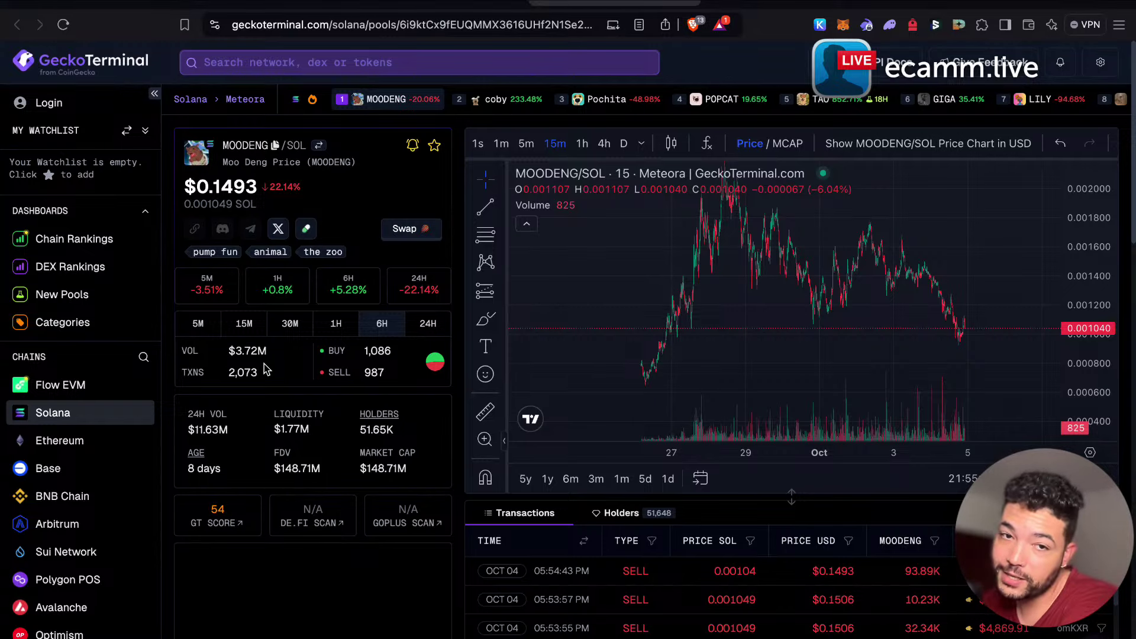
pyautogui.click(247, 332)
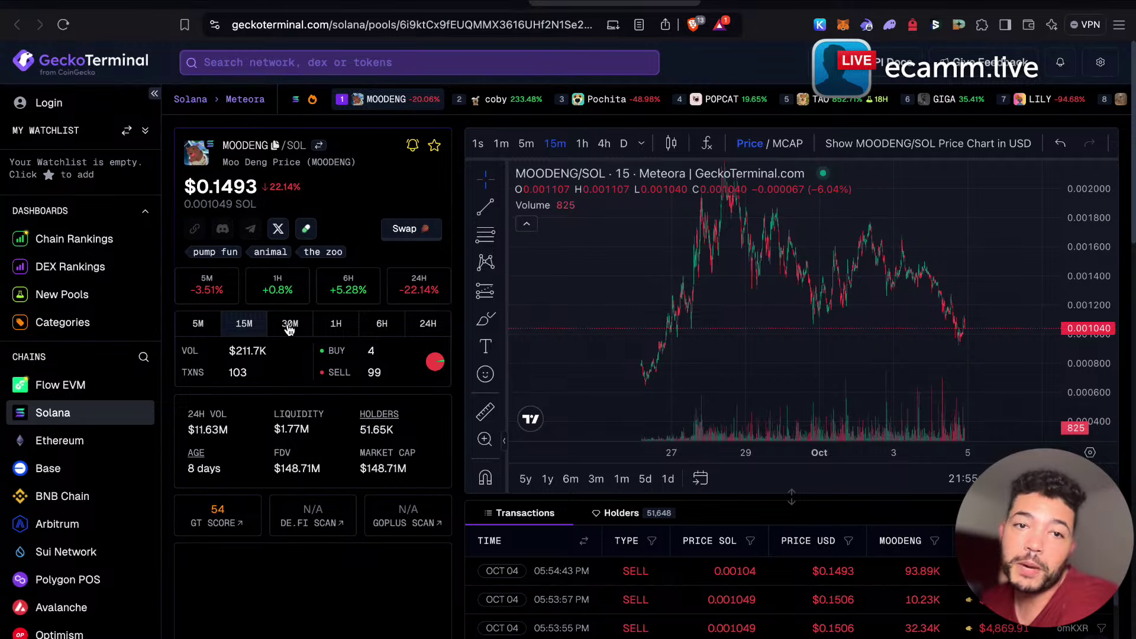
pyautogui.click(472, 7)
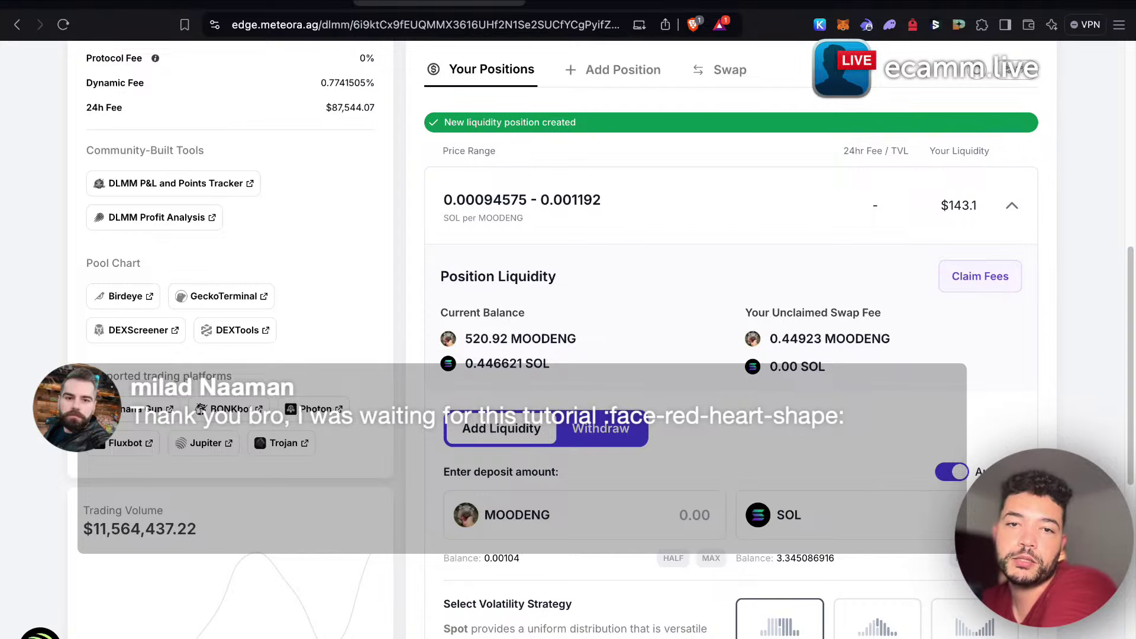
# Review the MOODENG-SOL position's total liquidity, current balance and unclaimed swap fees.
pyautogui.scroll(5, 568, 355)
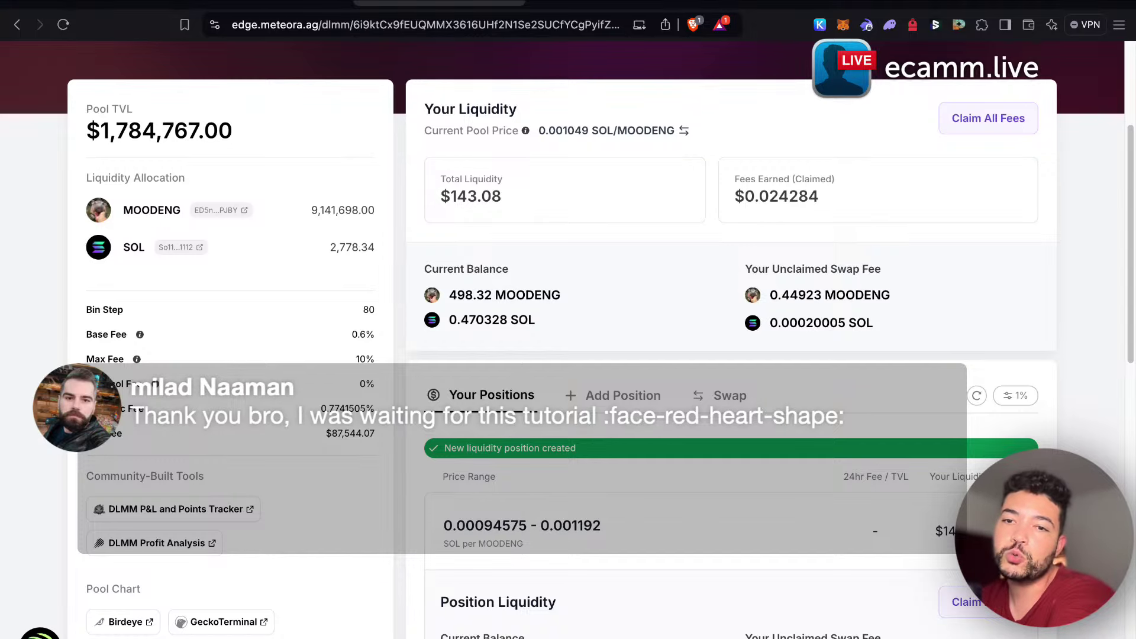
pyautogui.scroll(-5, 592, 340)
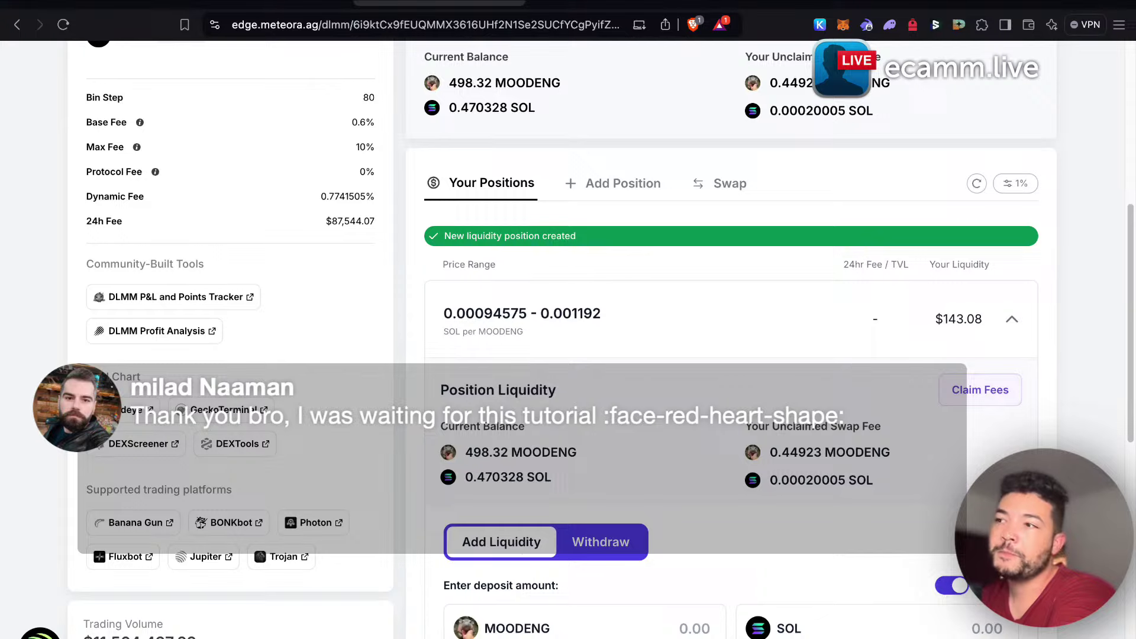
pyautogui.scroll(1, 592, 340)
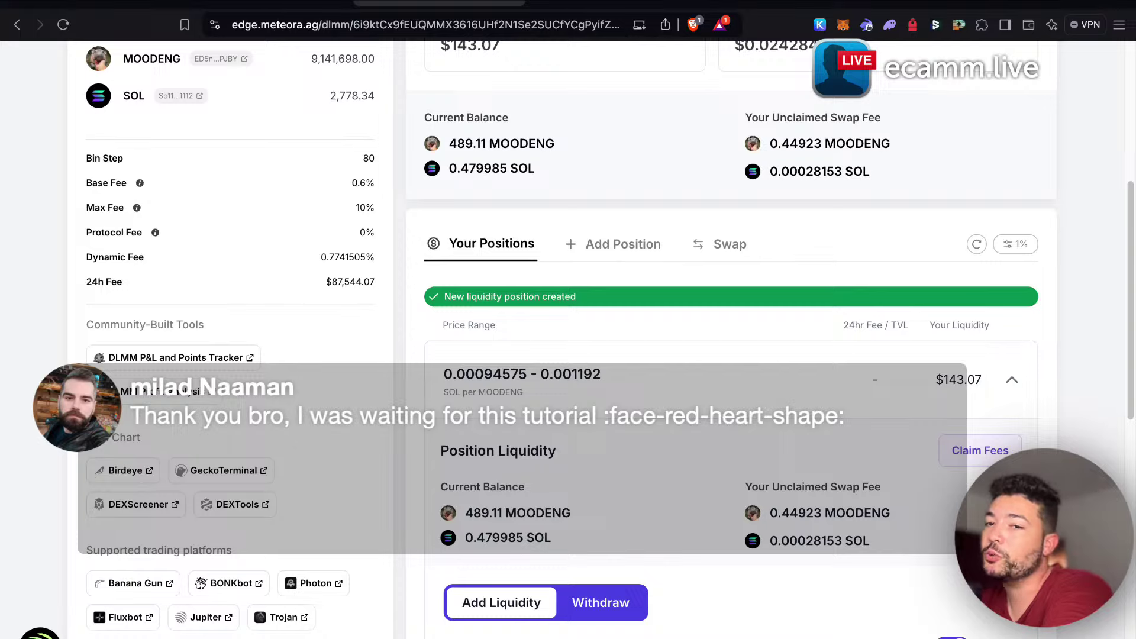
pyautogui.scroll(1, 592, 340)
pyautogui.scroll(5, 591, 340)
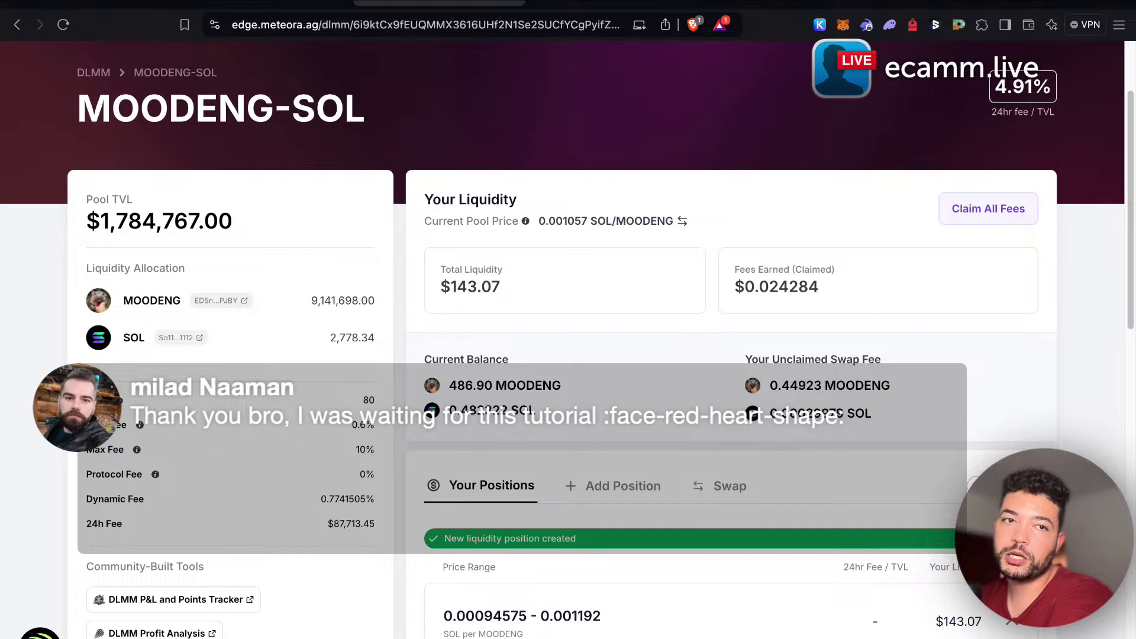
# Reload the MOODENG-SOL pool page and check the position's 24hr fee/TVL.
pyautogui.press('super+r')
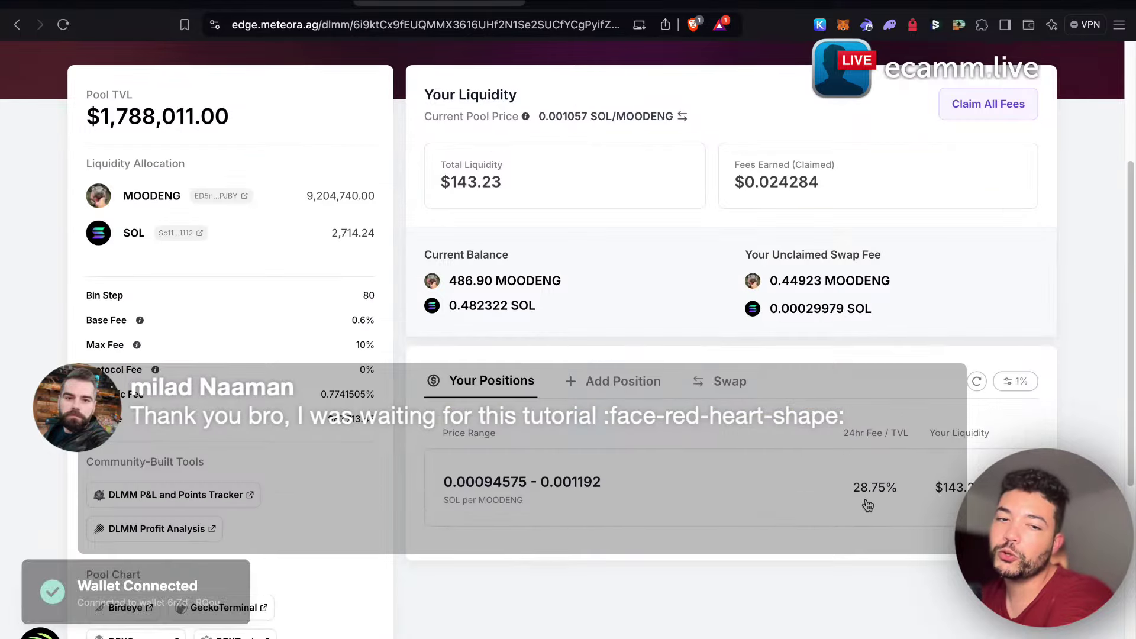
pyautogui.scroll(3, 867, 505)
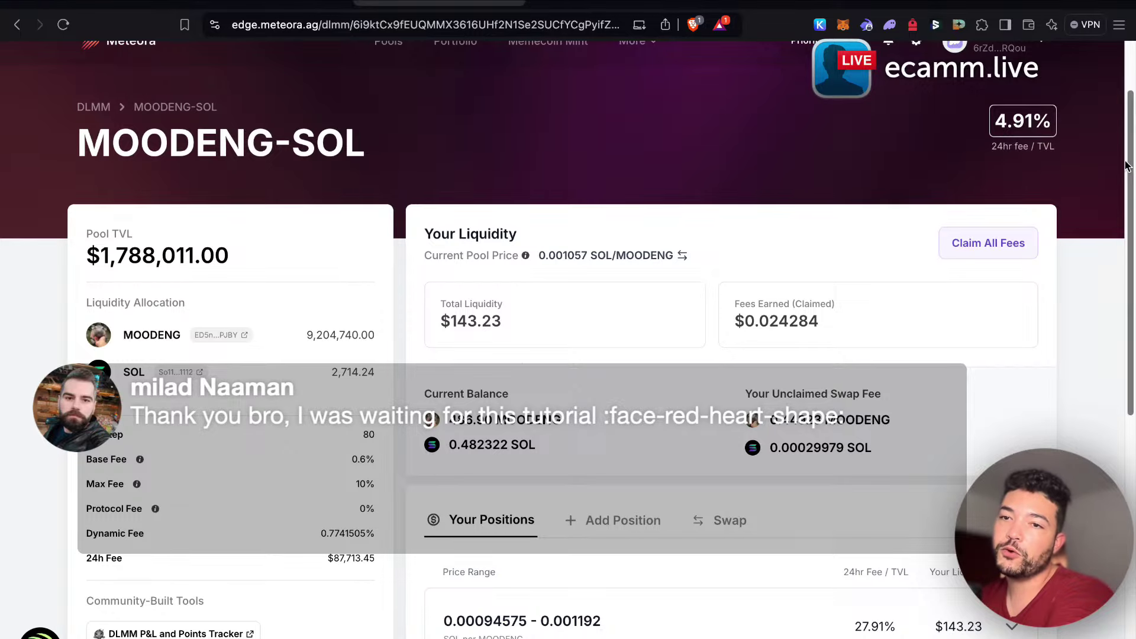
pyautogui.scroll(-4, 1097, 186)
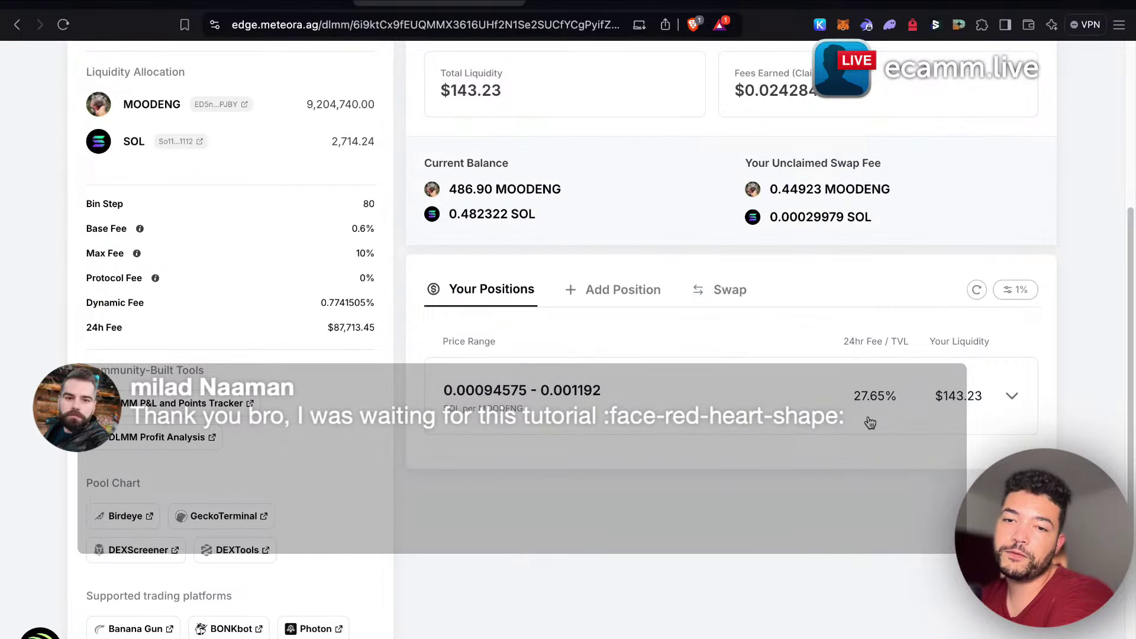
# Expand the MOODENG-SOL position and examine its bin distribution, current balance and unclaimed swap fees.
pyautogui.click(819, 402)
pyautogui.scroll(-5, 675, 470)
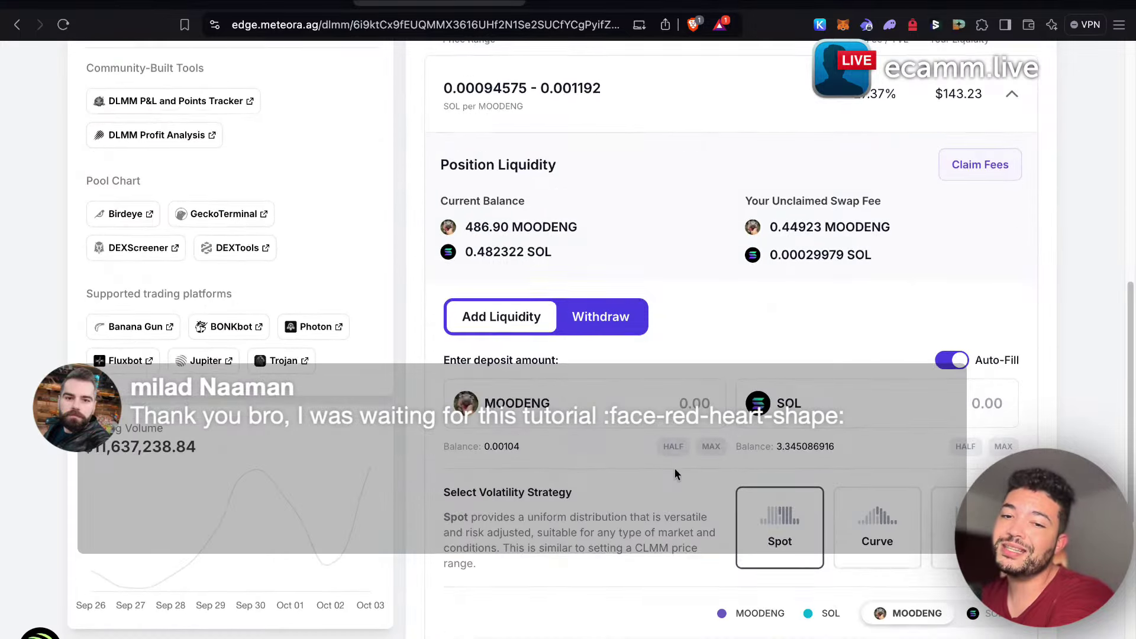
pyautogui.scroll(-4, 674, 467)
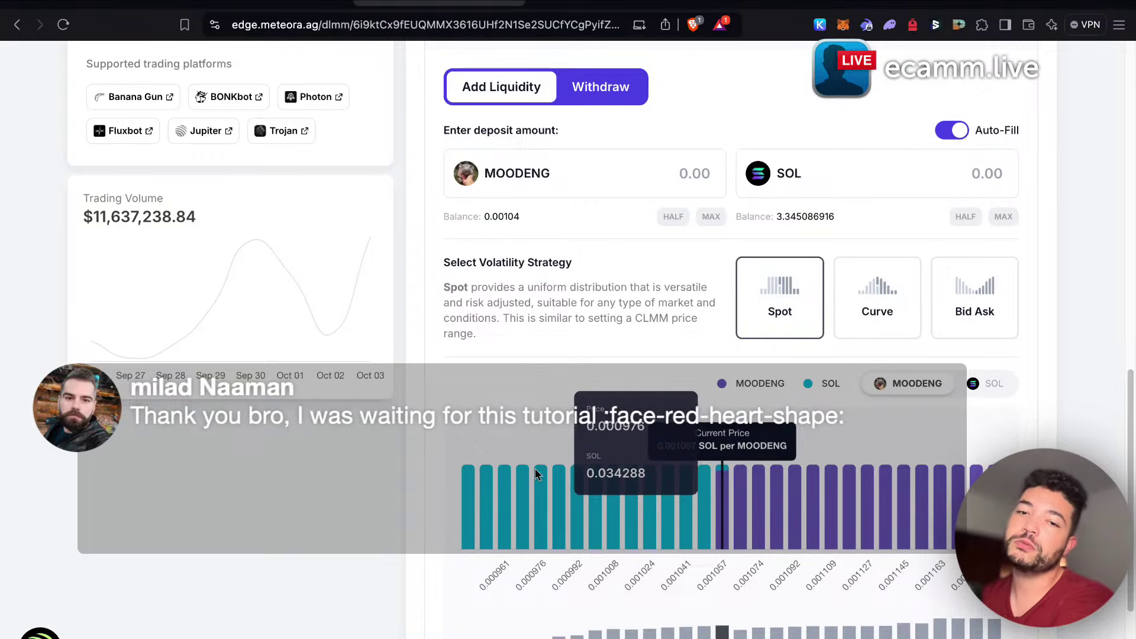
pyautogui.scroll(7, 766, 341)
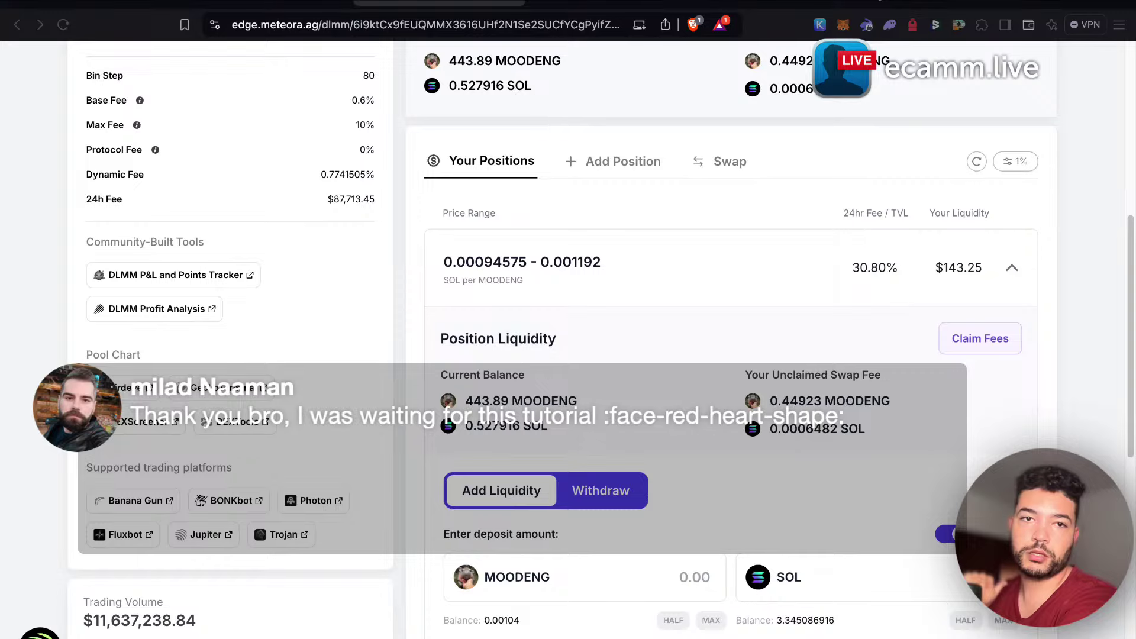
# Switch to the Meteora Discord and browse the profit cards shared by members in the show-off-your-curves channel.
pyautogui.moveTo(55, 2)
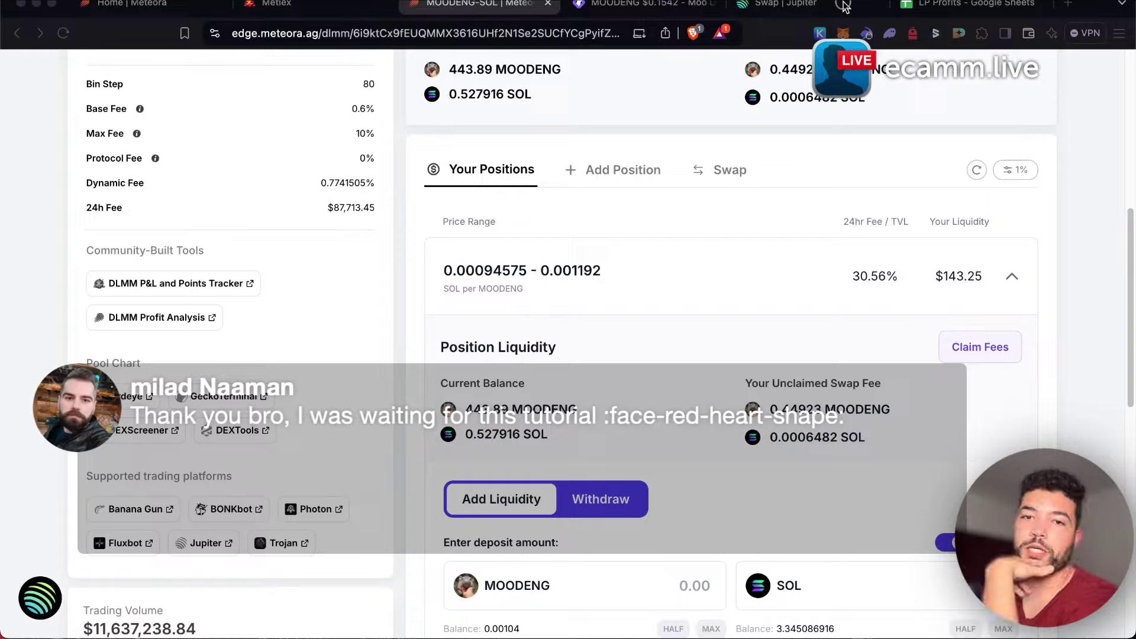
pyautogui.press('super+Tab')
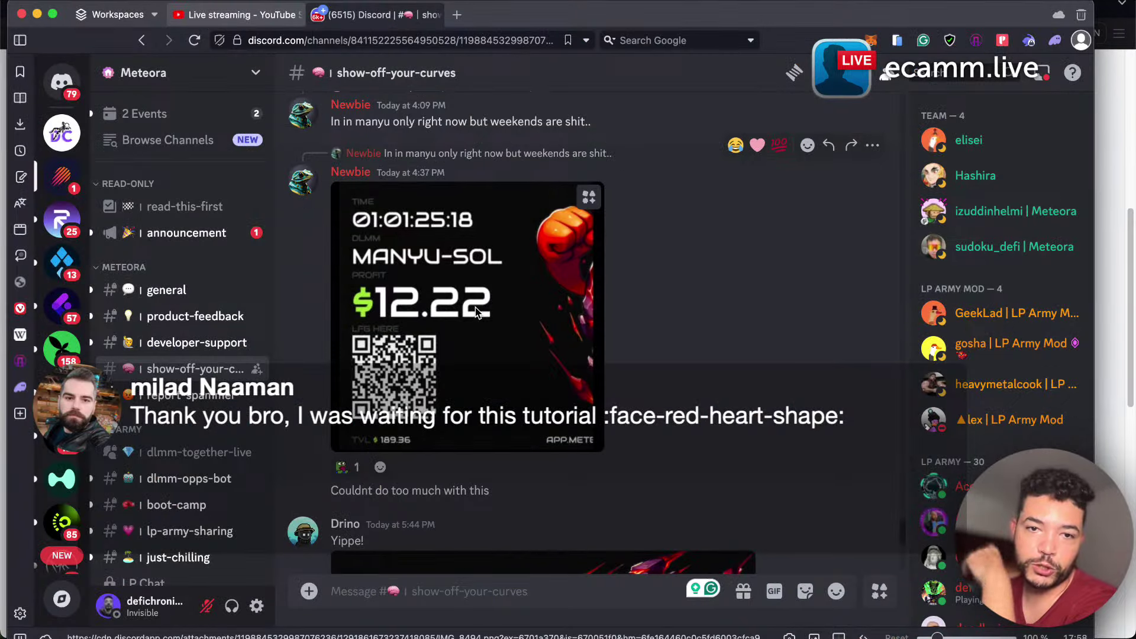
pyautogui.scroll(-6, 629, 318)
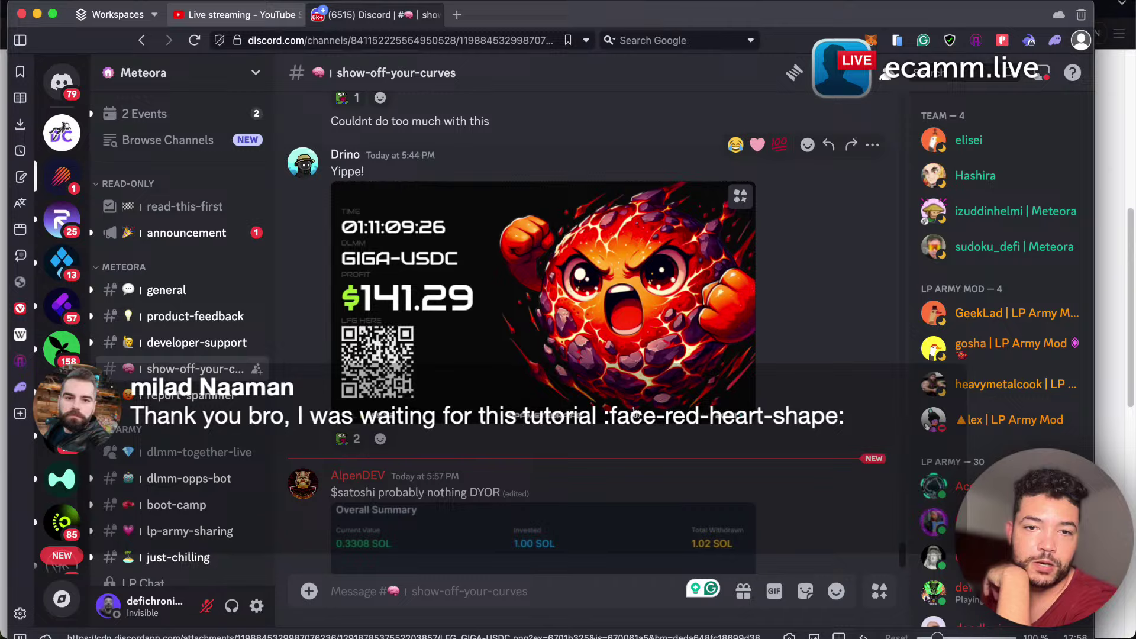
pyautogui.scroll(6, 635, 413)
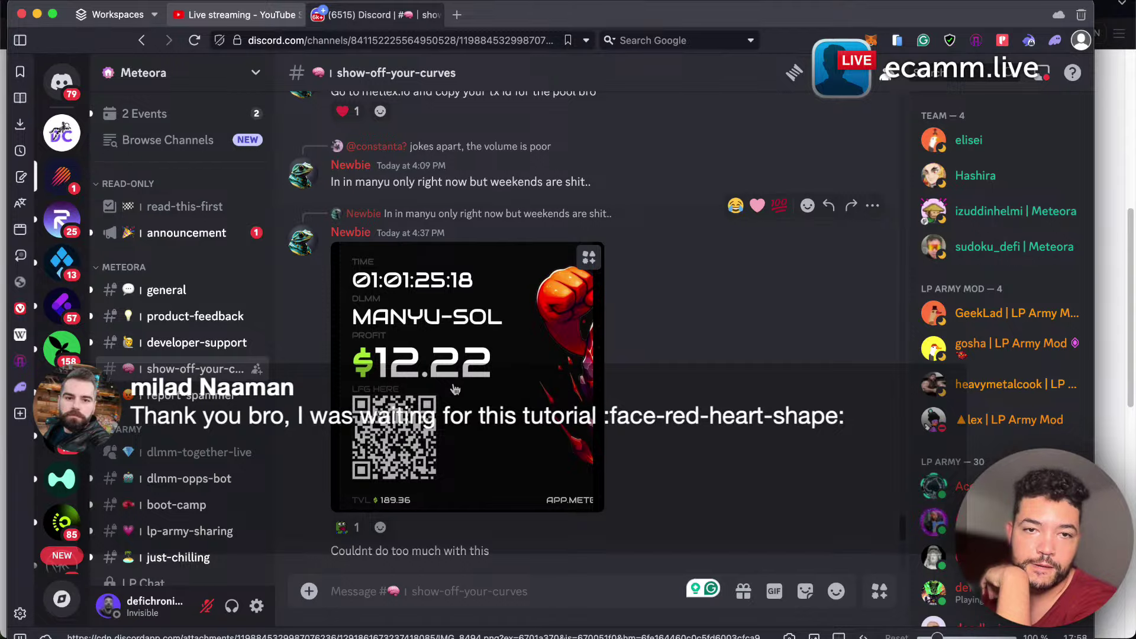
pyautogui.scroll(10, 503, 384)
pyautogui.scroll(15, 551, 377)
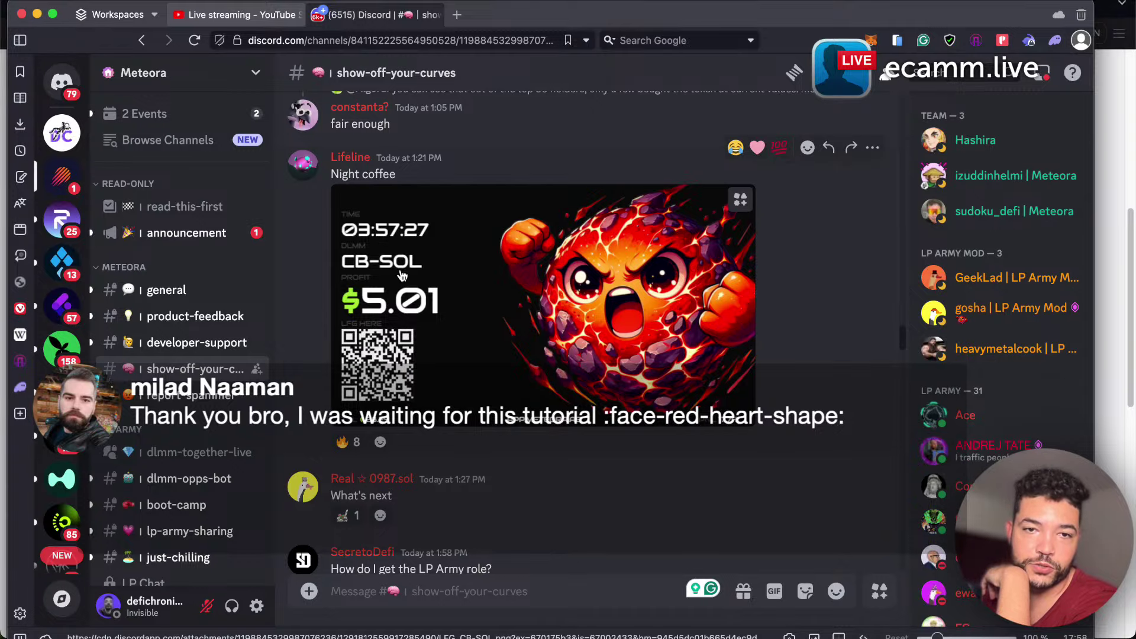
pyautogui.scroll(2, 503, 390)
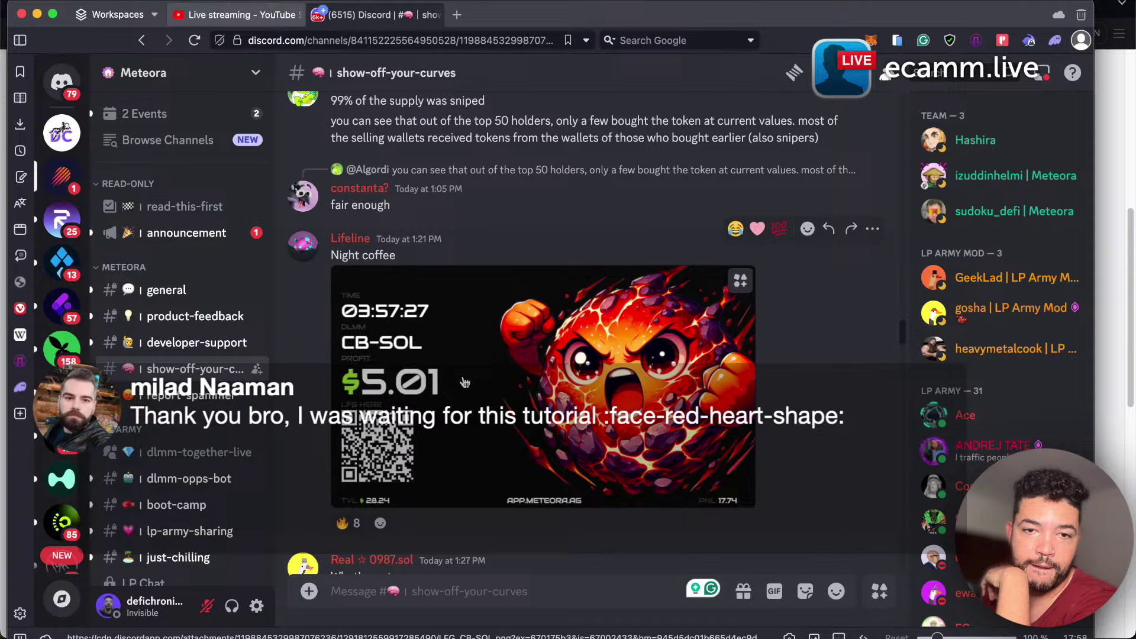
pyautogui.scroll(5, 465, 381)
pyautogui.scroll(2, 450, 361)
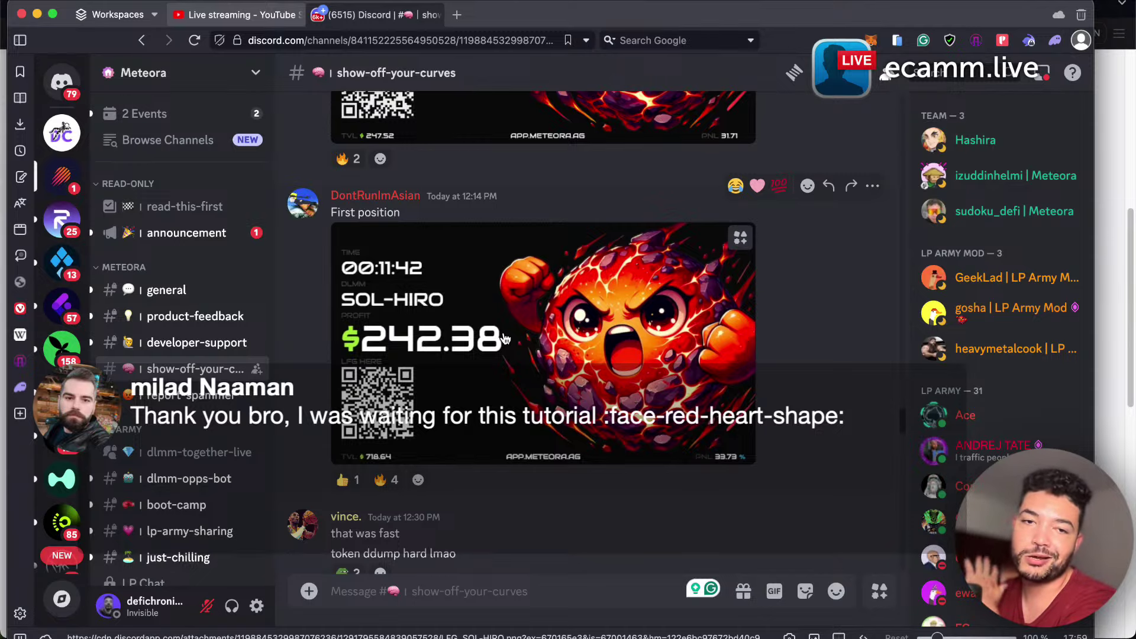
pyautogui.scroll(10, 509, 355)
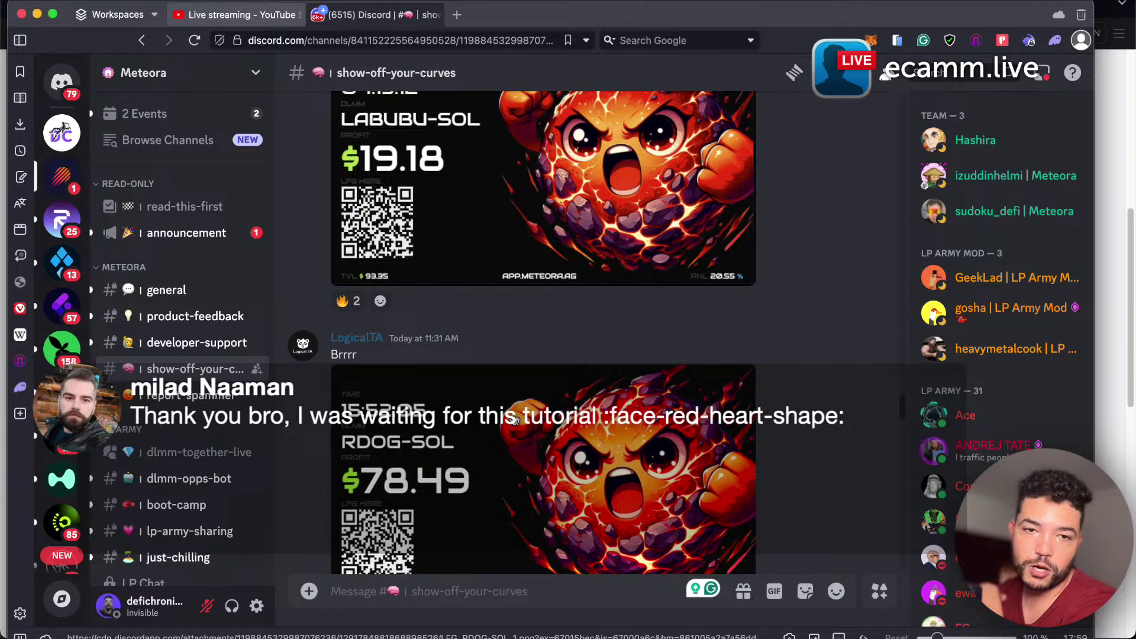
pyautogui.scroll(-2, 515, 419)
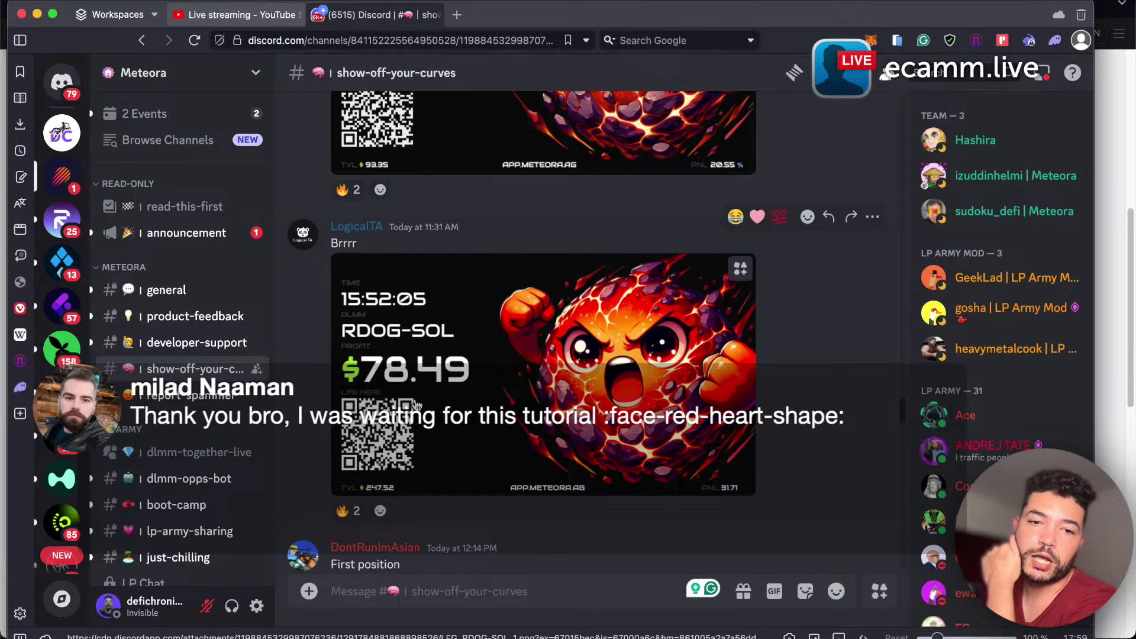
pyautogui.scroll(15, 416, 405)
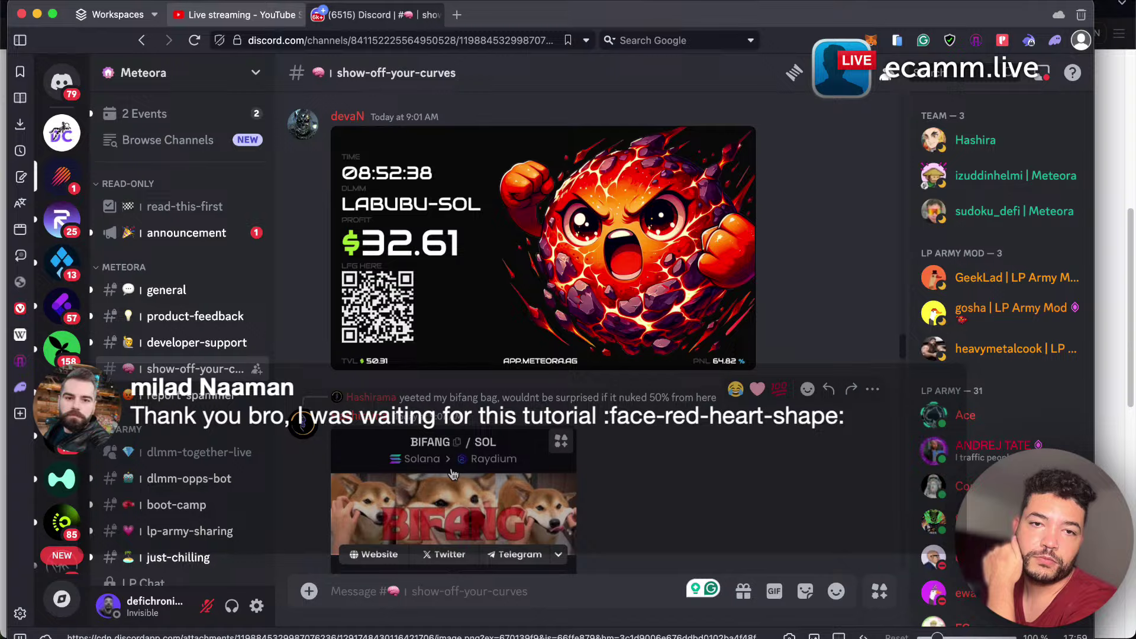
# Return to Meteora, search the pools for "giga" and open the GIGA-SOL pool with bin step 80.
pyautogui.doubleClick(689, 18)
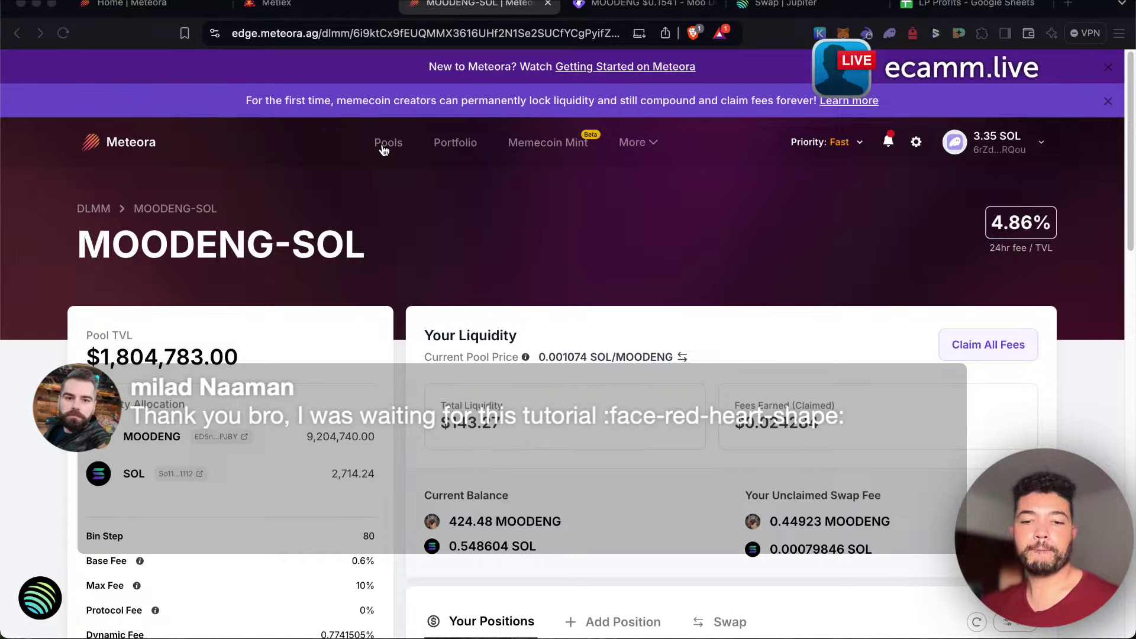
pyautogui.click(383, 151)
pyautogui.click(243, 171)
pyautogui.write('giga')
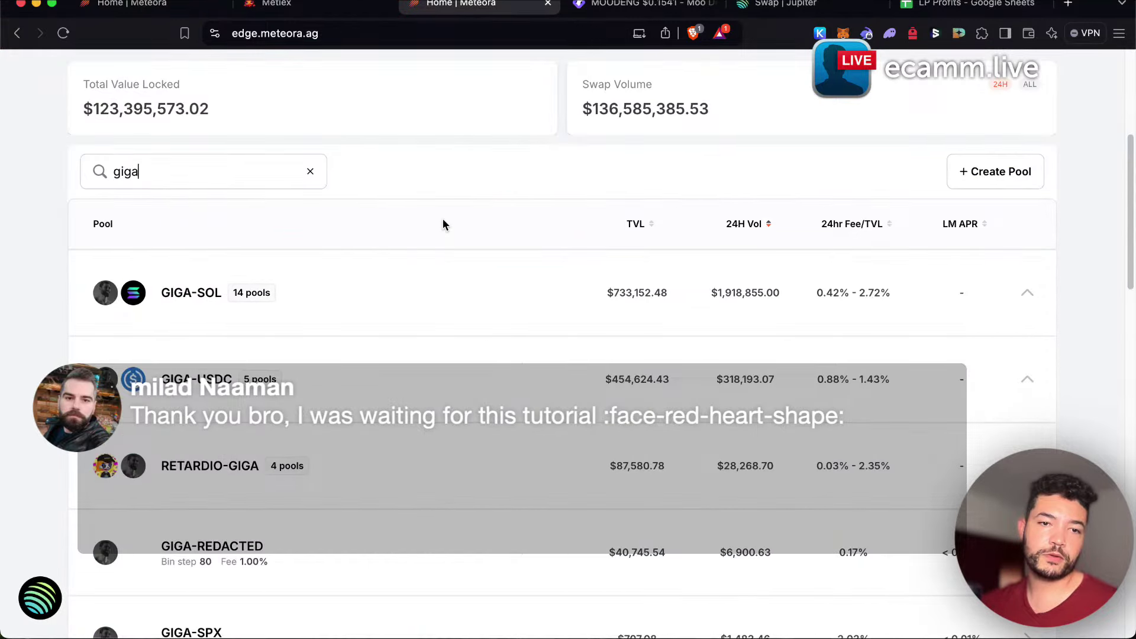
pyautogui.click(354, 284)
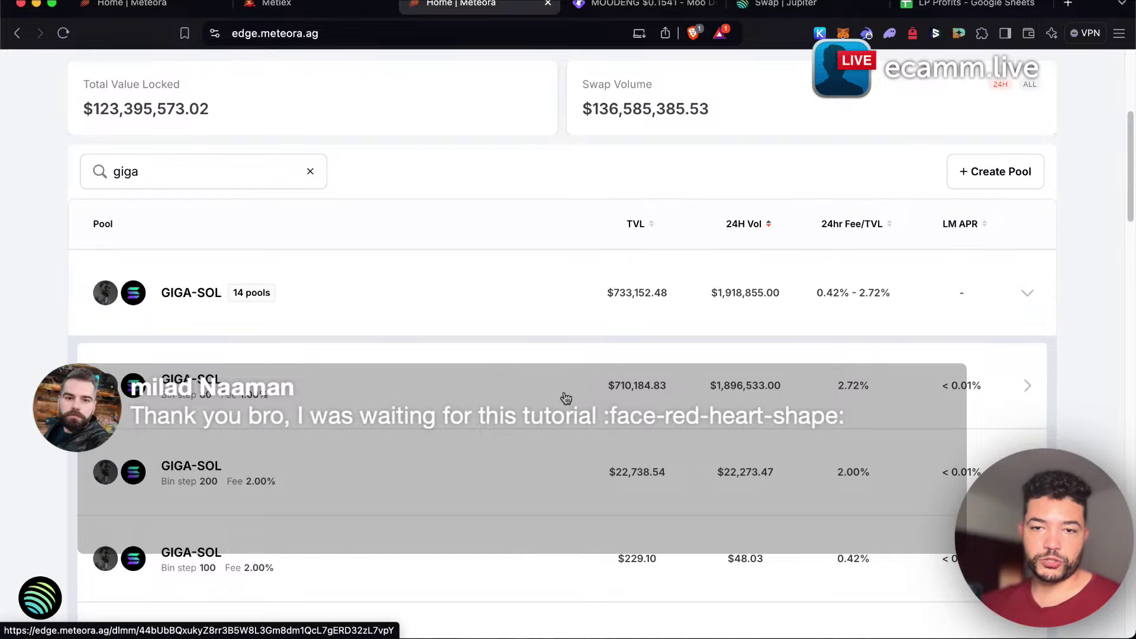
pyautogui.click(718, 395)
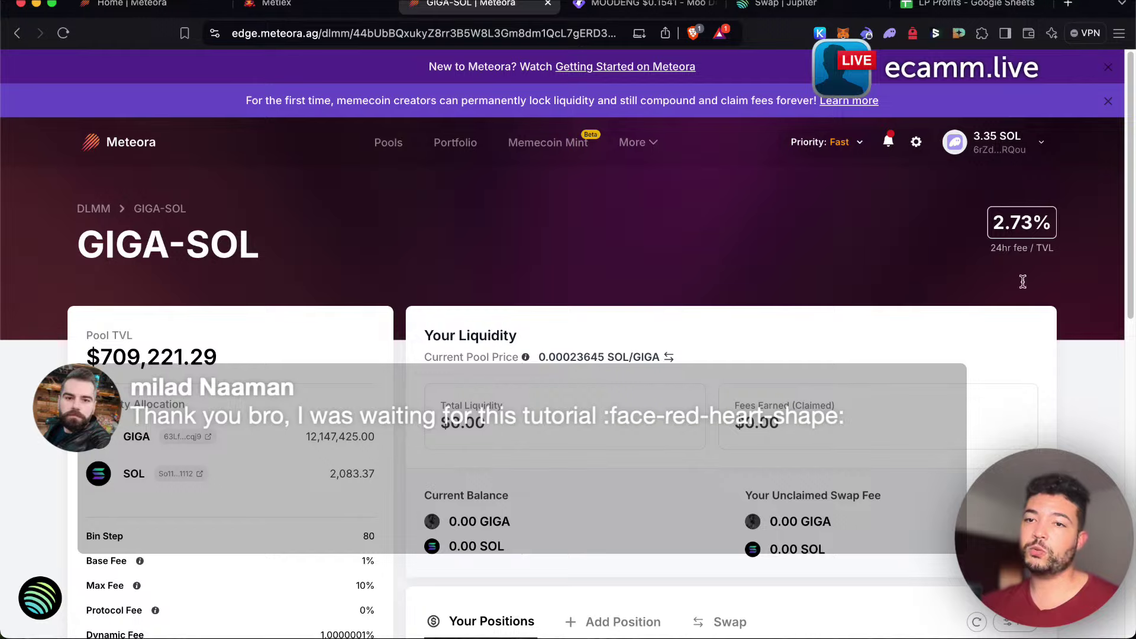
# Go back to the pool list, search for "satoshi" and open the Satoshi-SOL pool with bin step 250 and 5.00% fee.
pyautogui.click(386, 153)
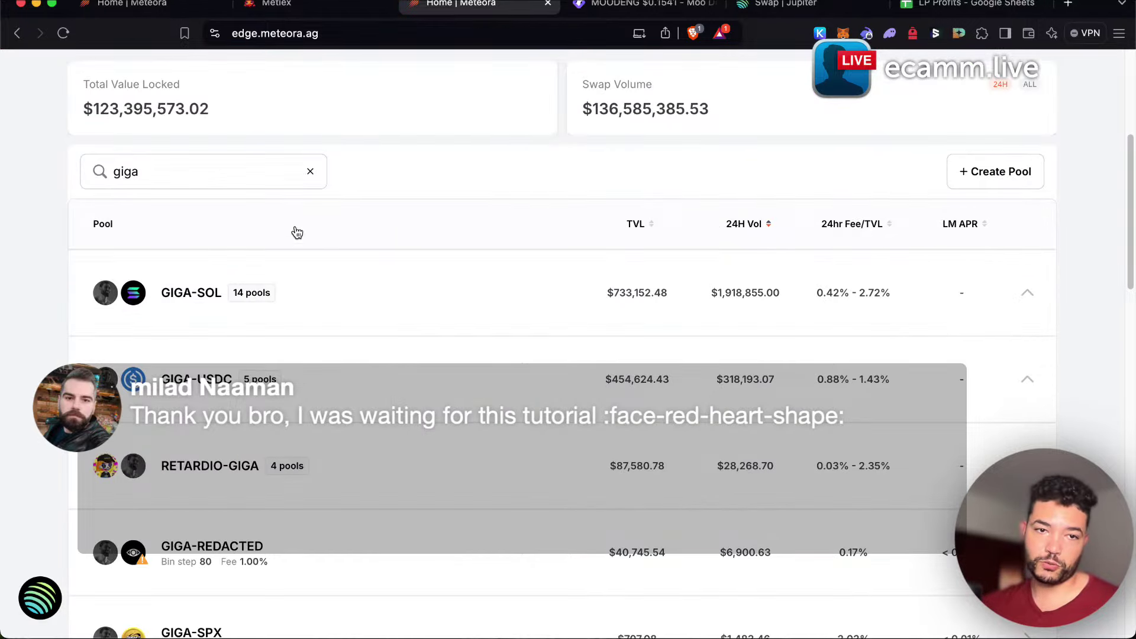
pyautogui.click(308, 176)
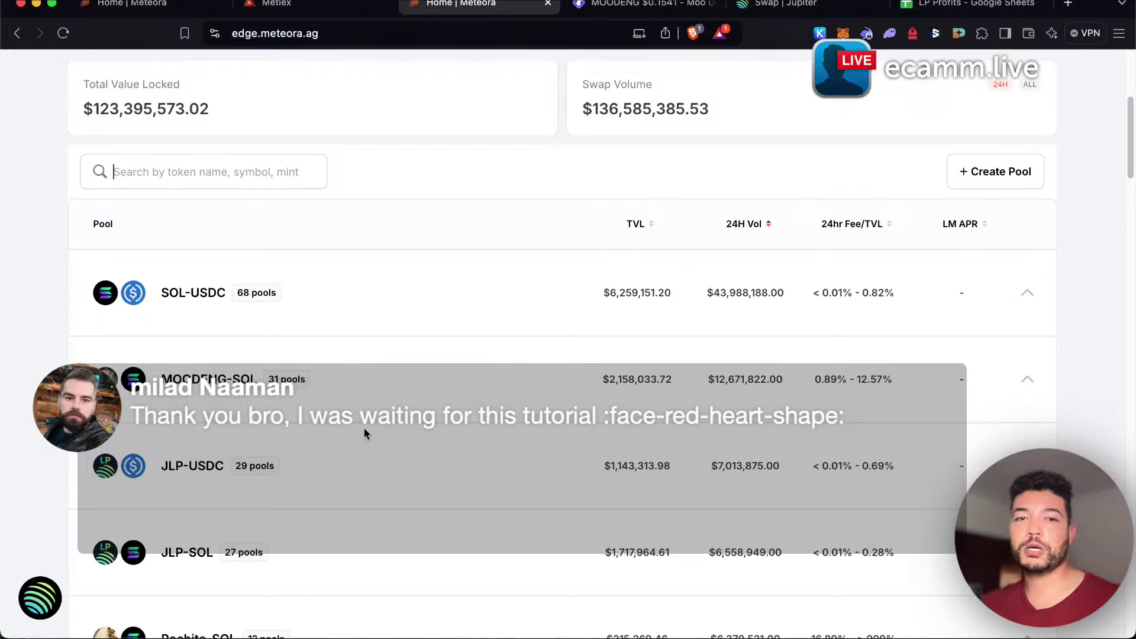
pyautogui.write('sa')
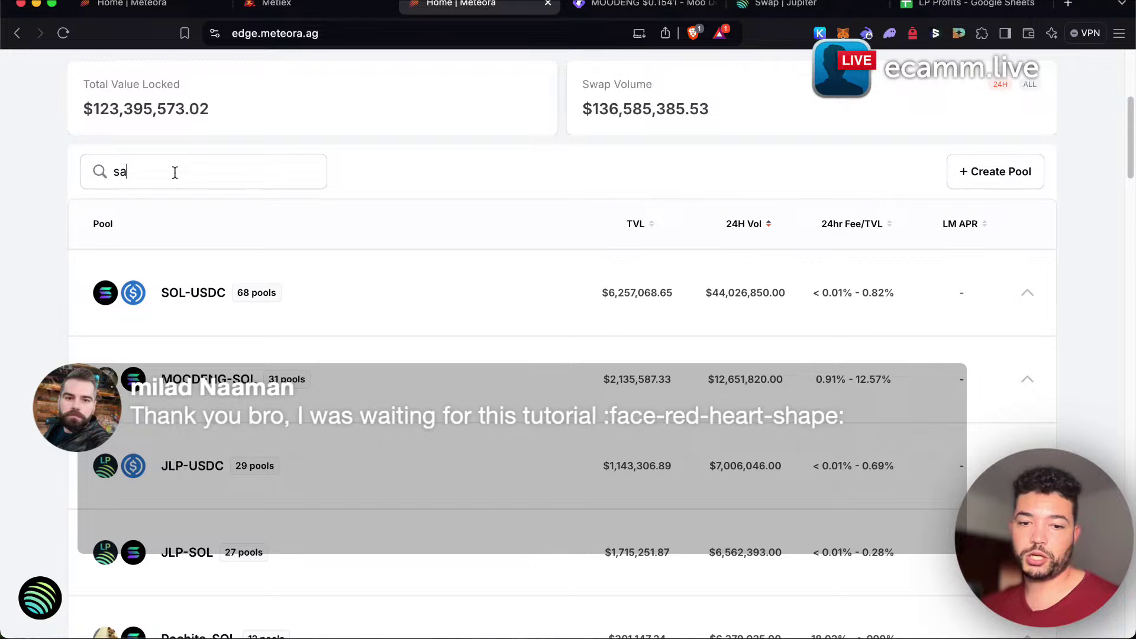
pyautogui.write('toshi')
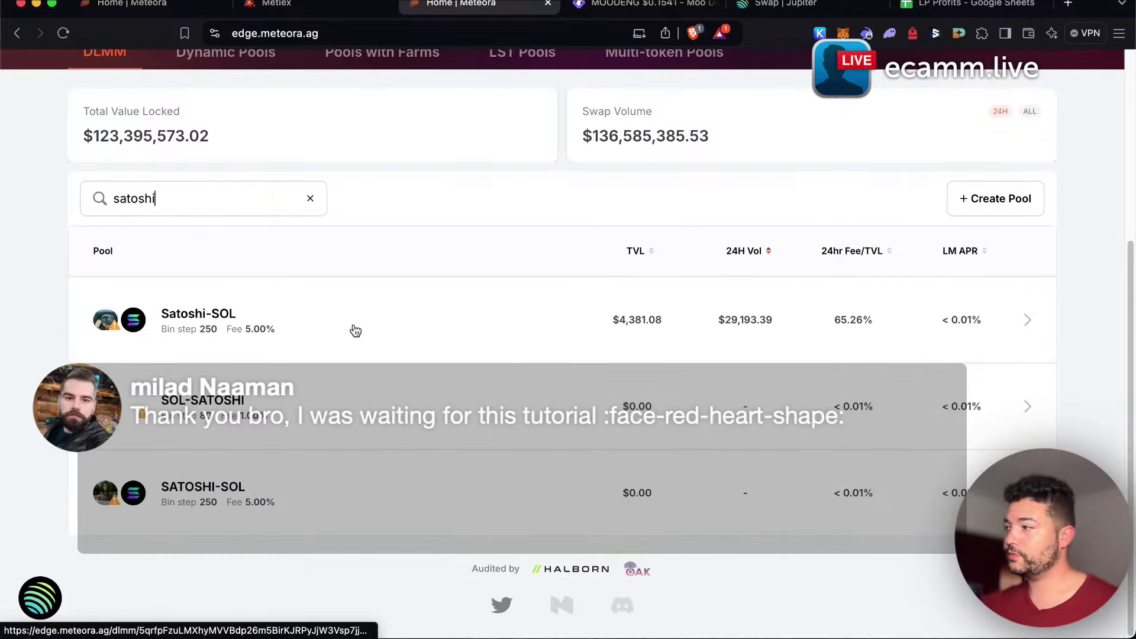
pyautogui.click(356, 330)
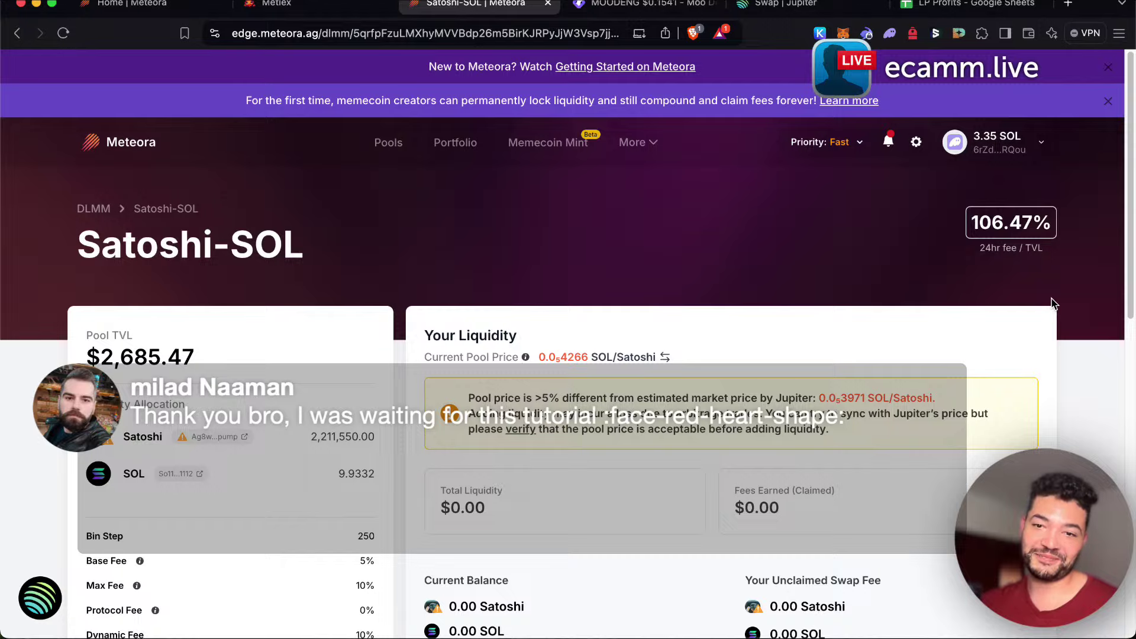
# Review the Satoshi-SOL pool's fee details and open its price chart on GeckoTerminal.
pyautogui.scroll(-5, 837, 339)
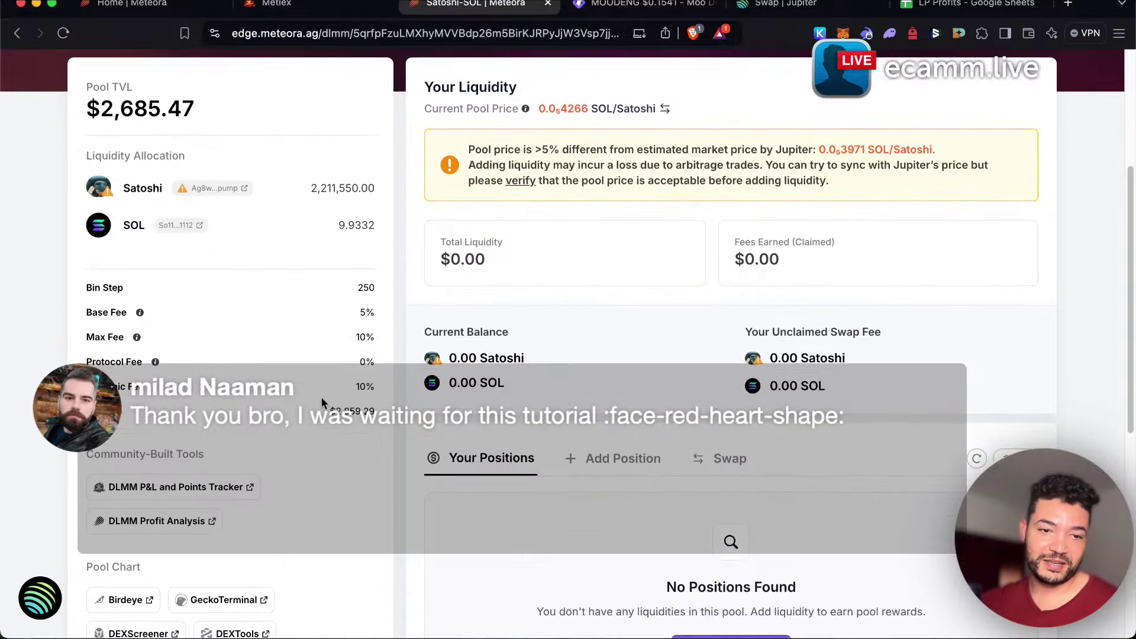
pyautogui.scroll(-2, 234, 515)
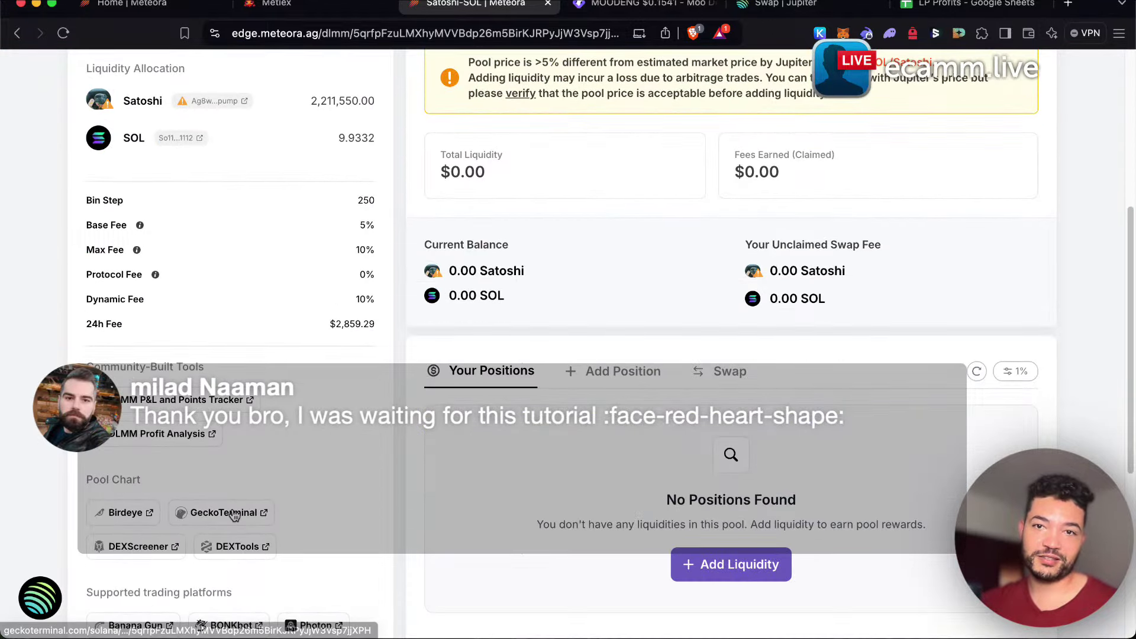
pyautogui.click(234, 515)
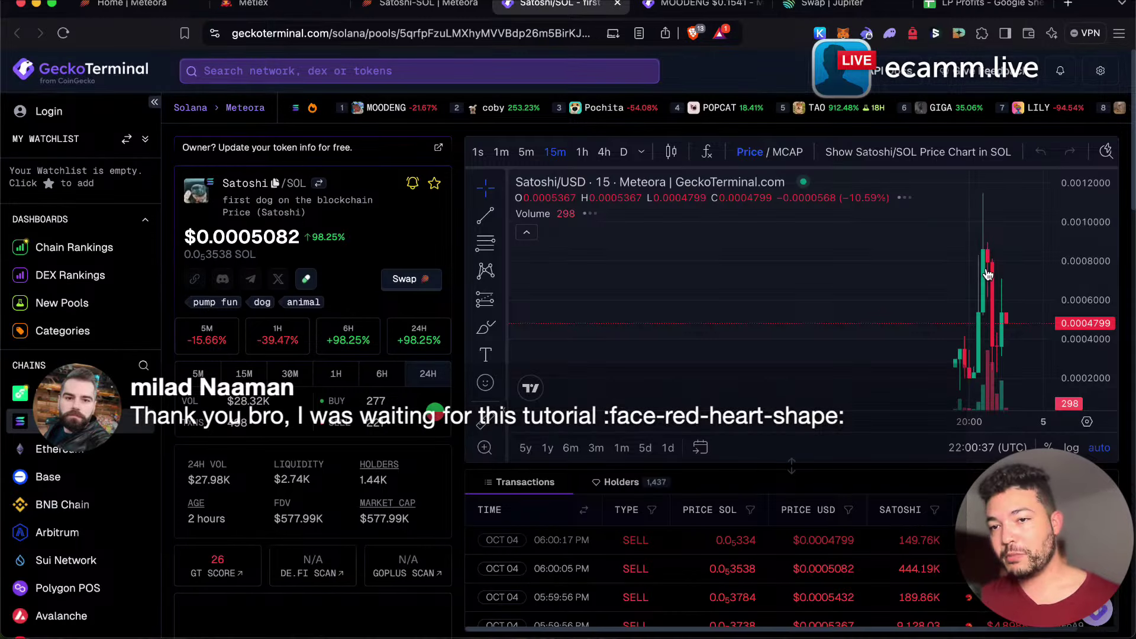
# Compress the Satoshi/USD chart's price scale, review its trading stats, and compare it with the MOODENG/SOL chart.
pyautogui.moveTo(1080, 247); pyautogui.dragTo(1080, 346)
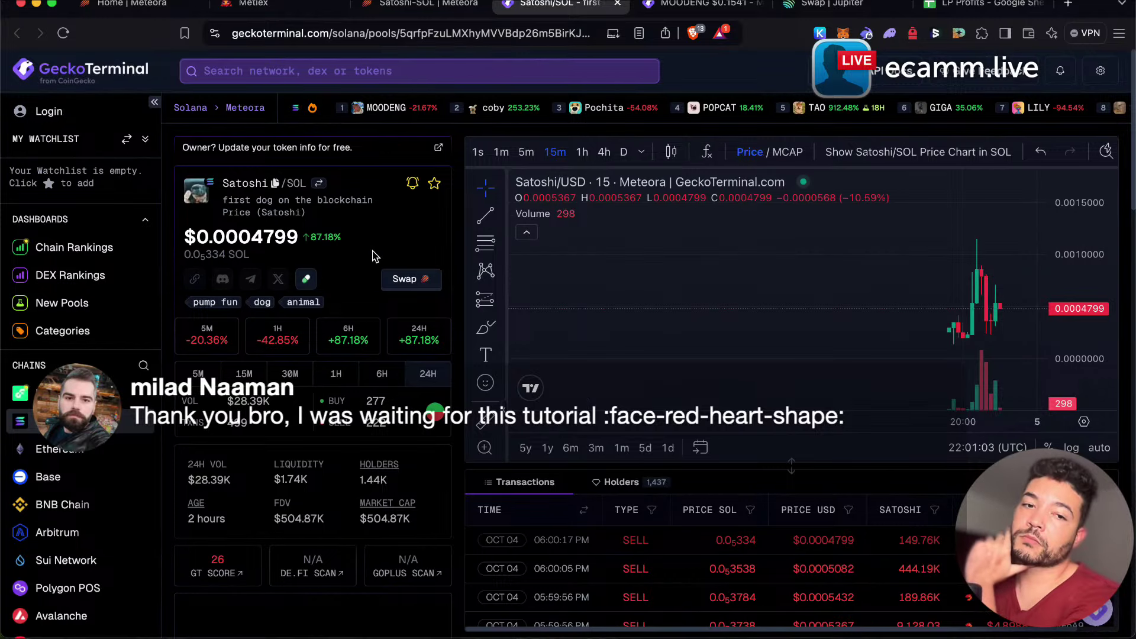
pyautogui.click(435, 8)
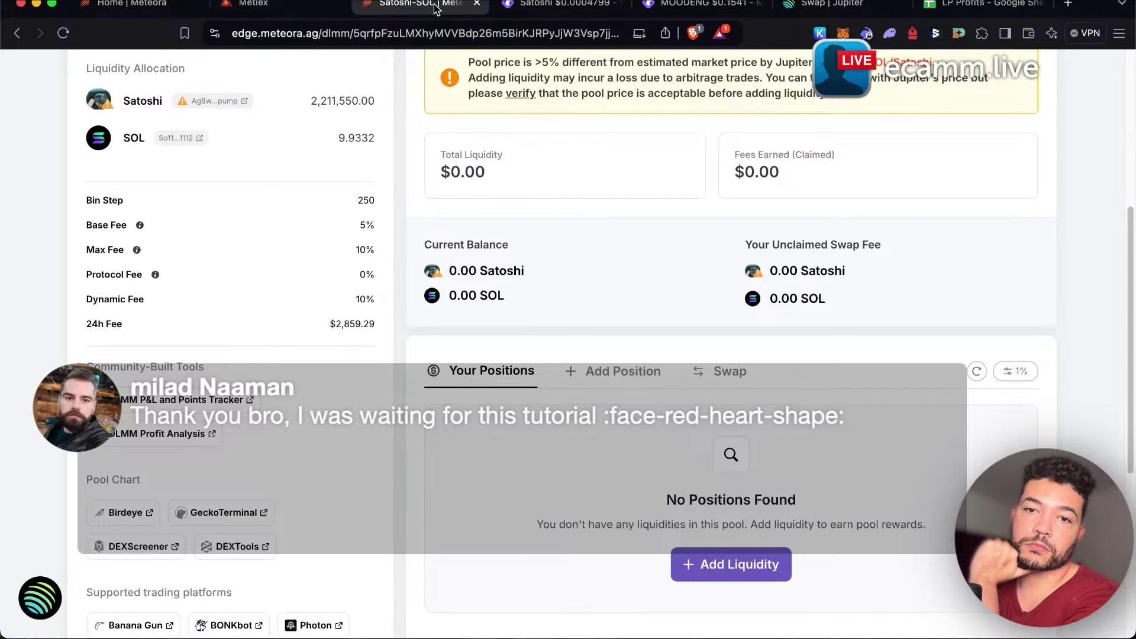
pyautogui.click(541, 18)
pyautogui.scroll(-2, 397, 296)
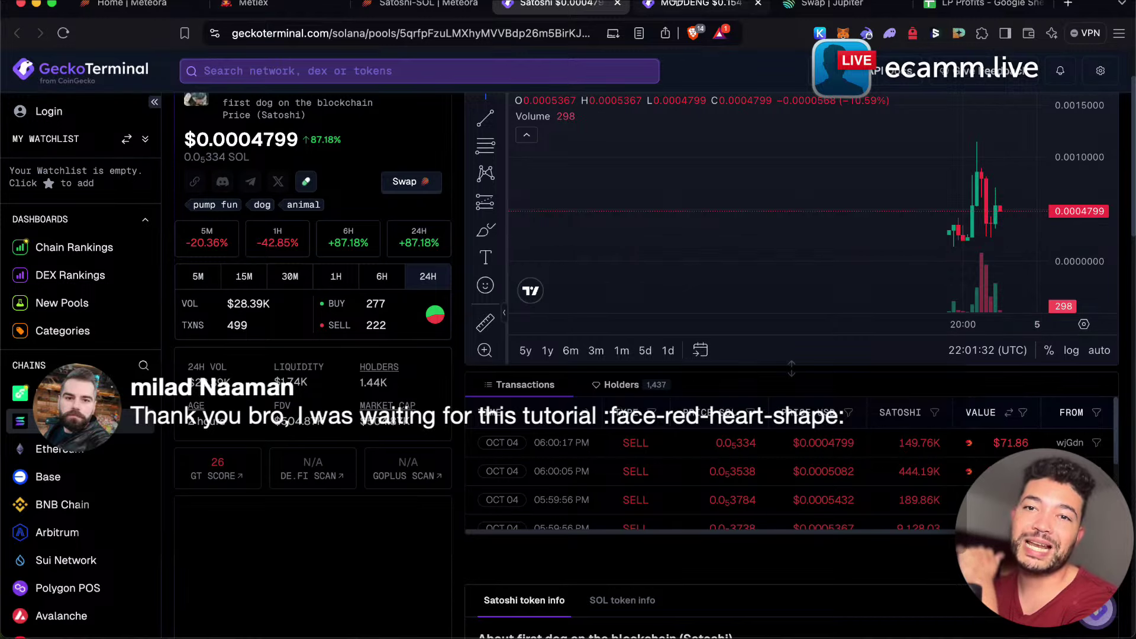
pyautogui.click(677, 4)
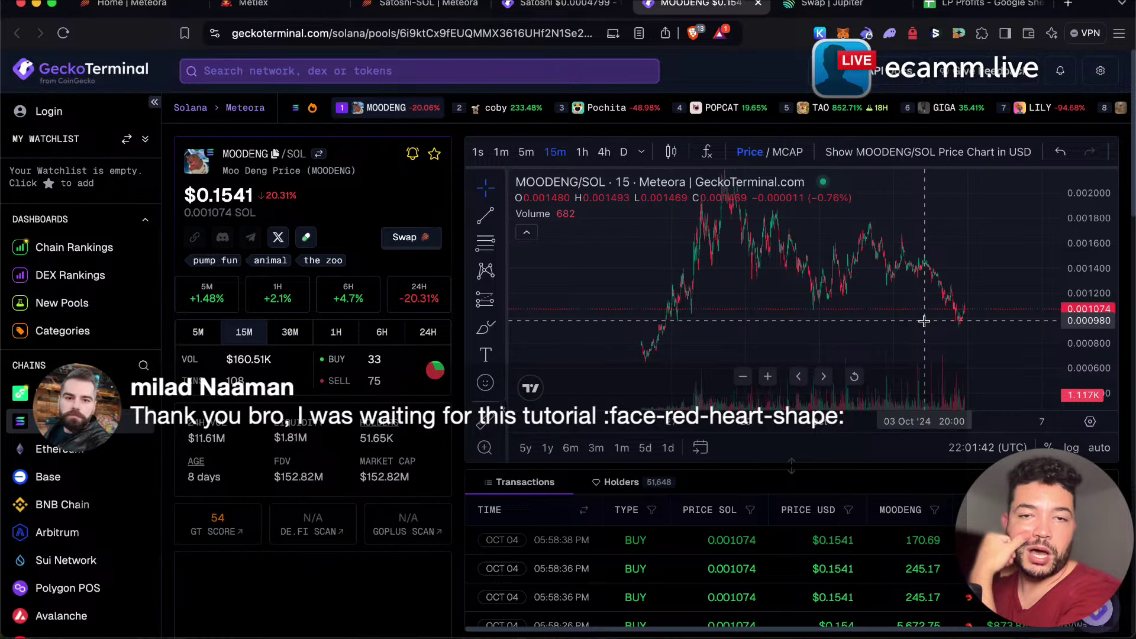
# Switch to the LP Profits spreadsheet and go through the Profit/Loss entries in column C down to the CB-SOL row.
pyautogui.click(982, 5)
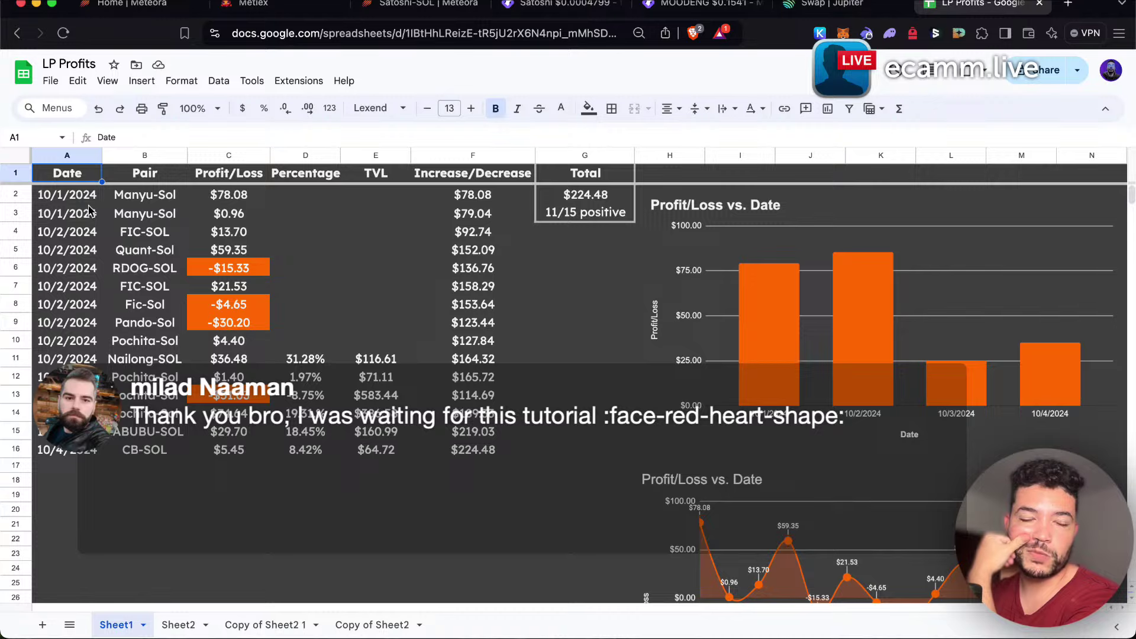
pyautogui.click(322, 213)
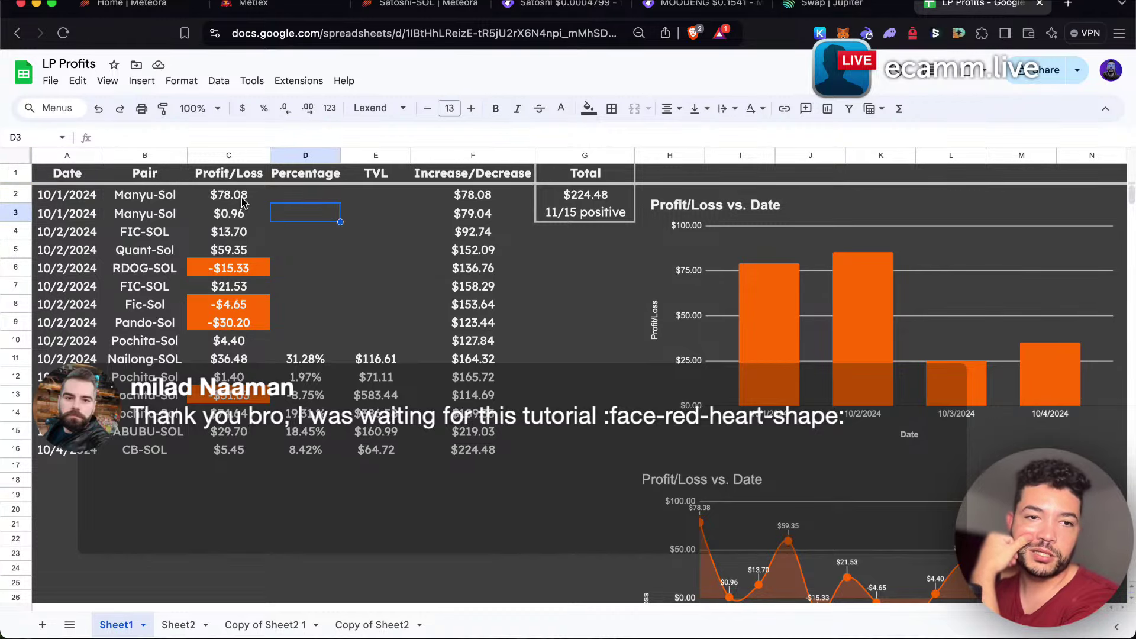
pyautogui.click(234, 214)
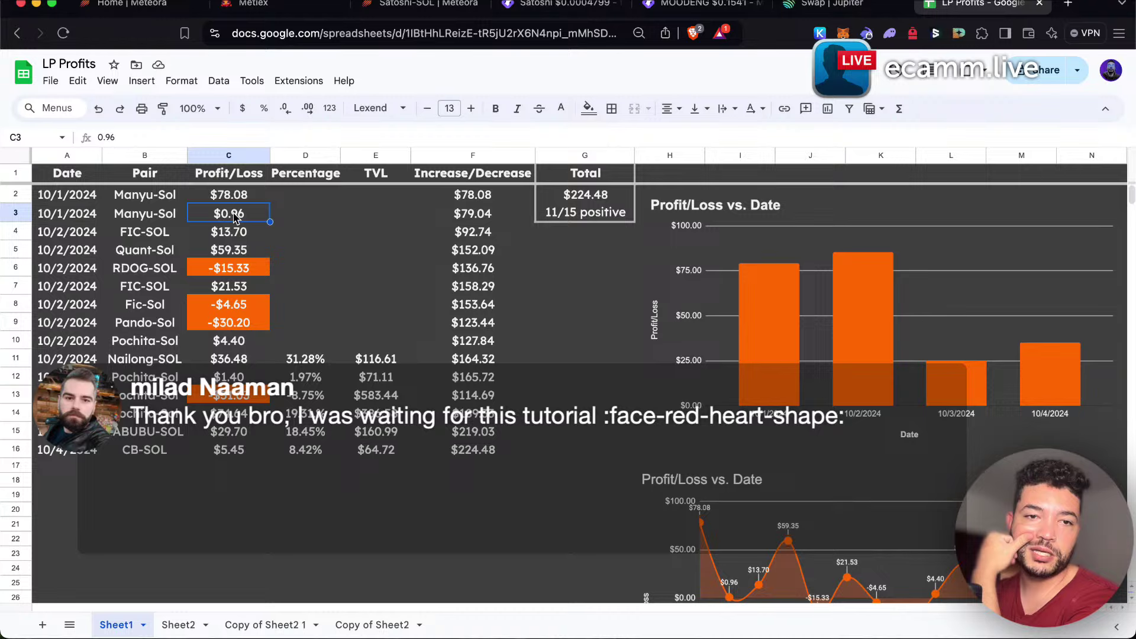
pyautogui.click(261, 238)
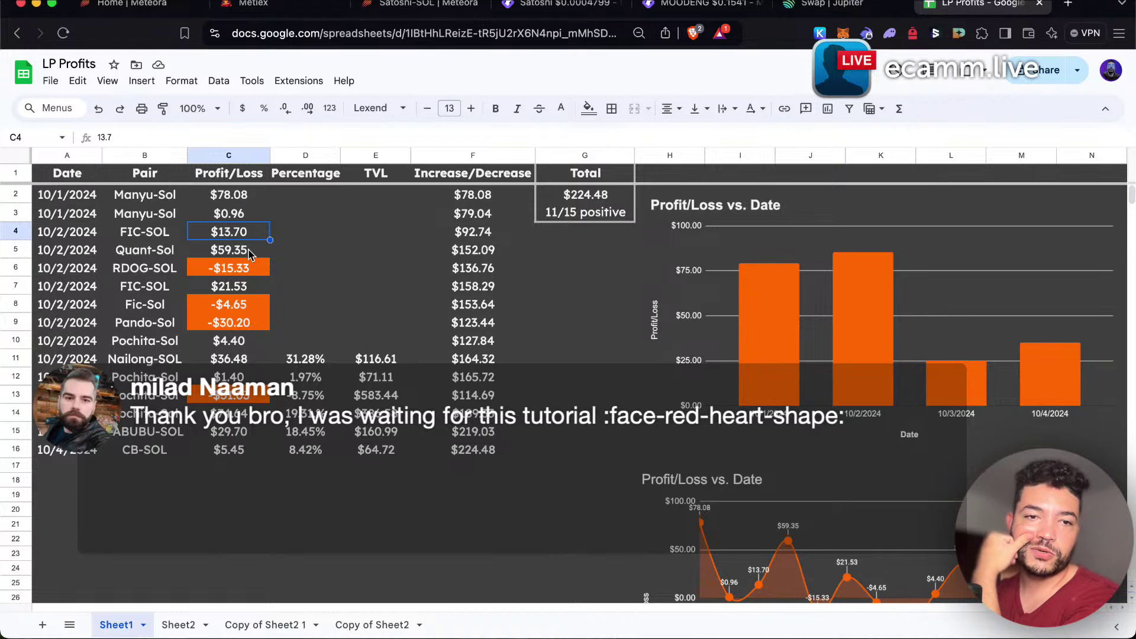
pyautogui.click(250, 254)
pyautogui.click(249, 269)
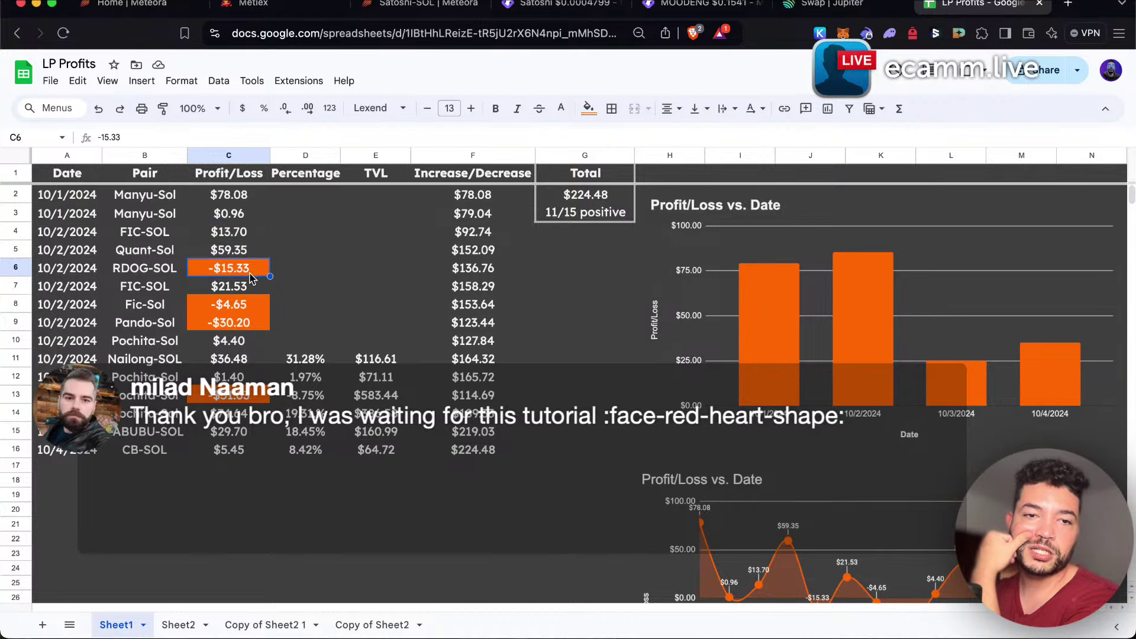
pyautogui.click(247, 308)
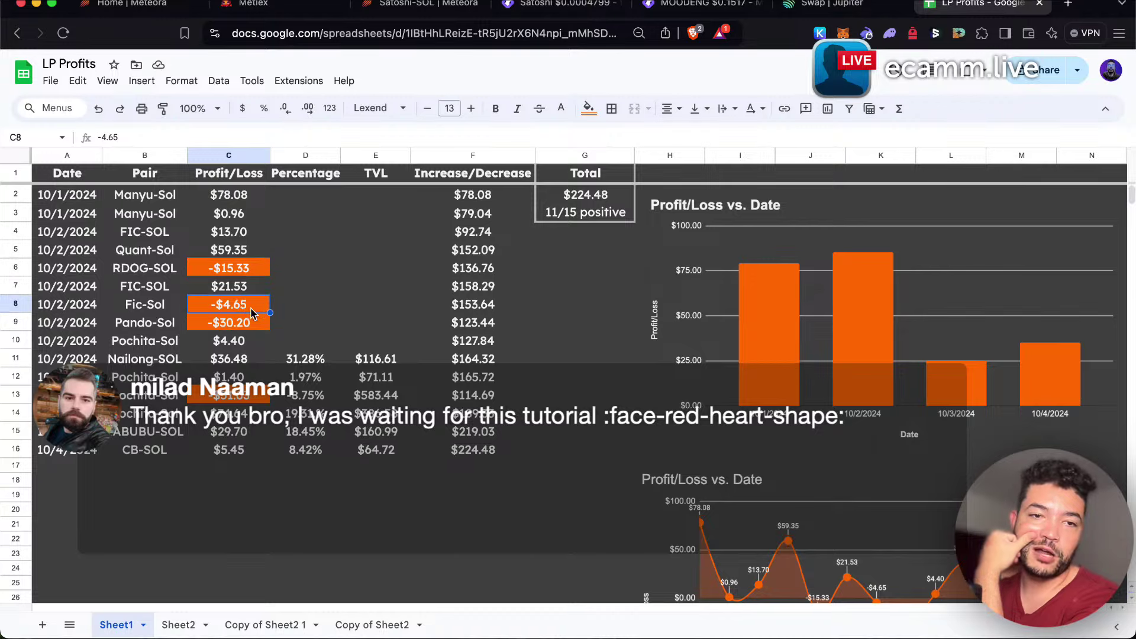
pyautogui.click(247, 324)
pyautogui.click(246, 344)
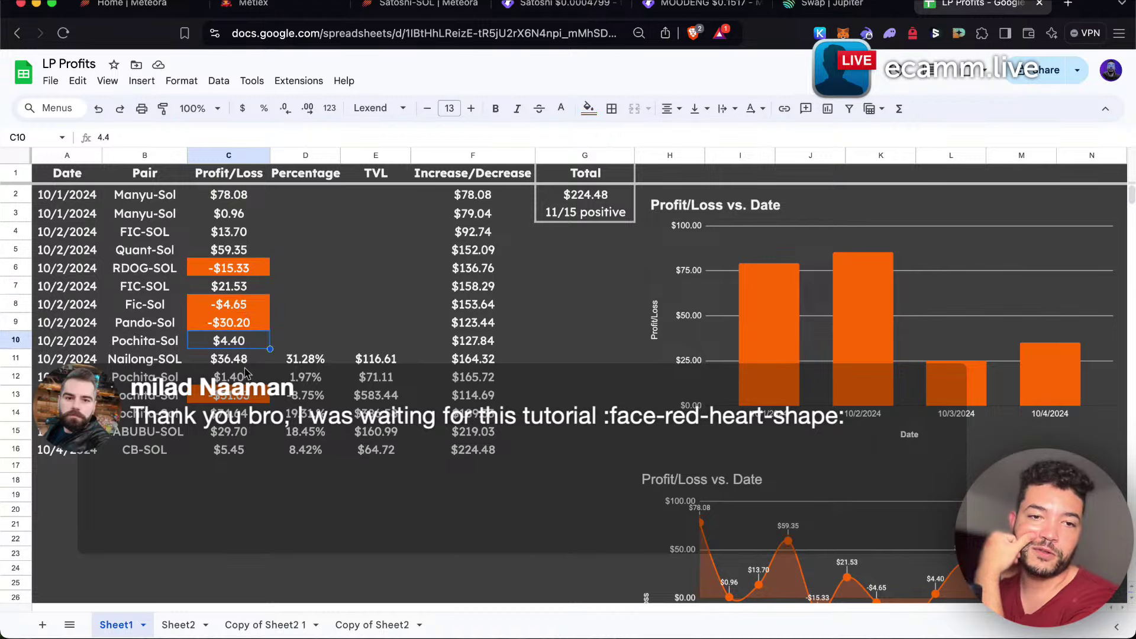
pyautogui.click(247, 361)
pyautogui.click(248, 377)
pyautogui.click(247, 395)
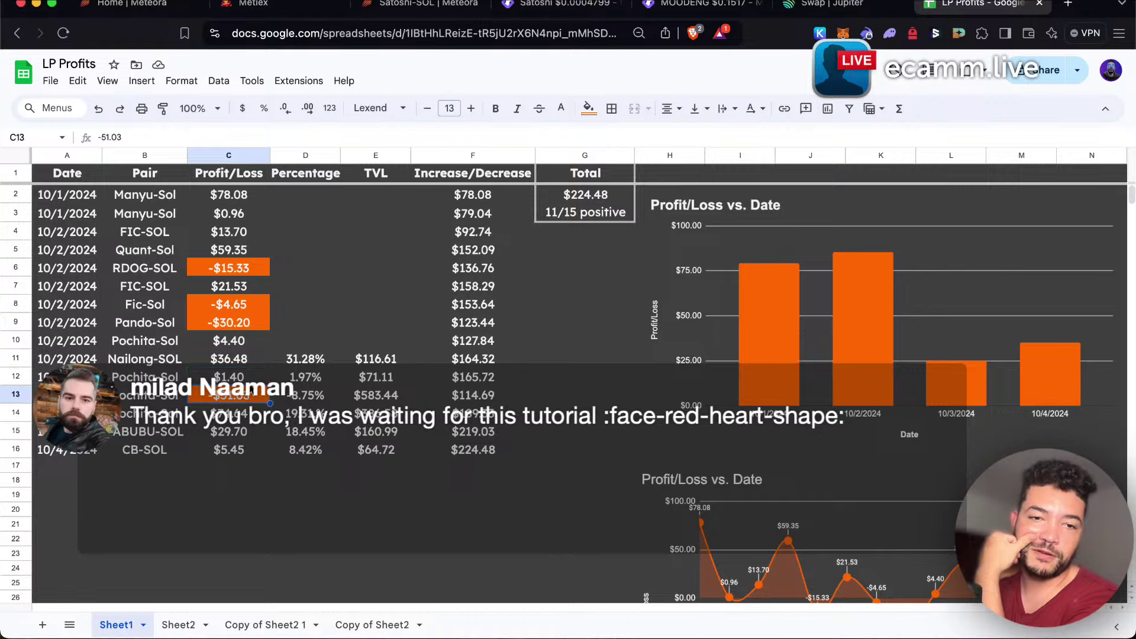
pyautogui.click(241, 419)
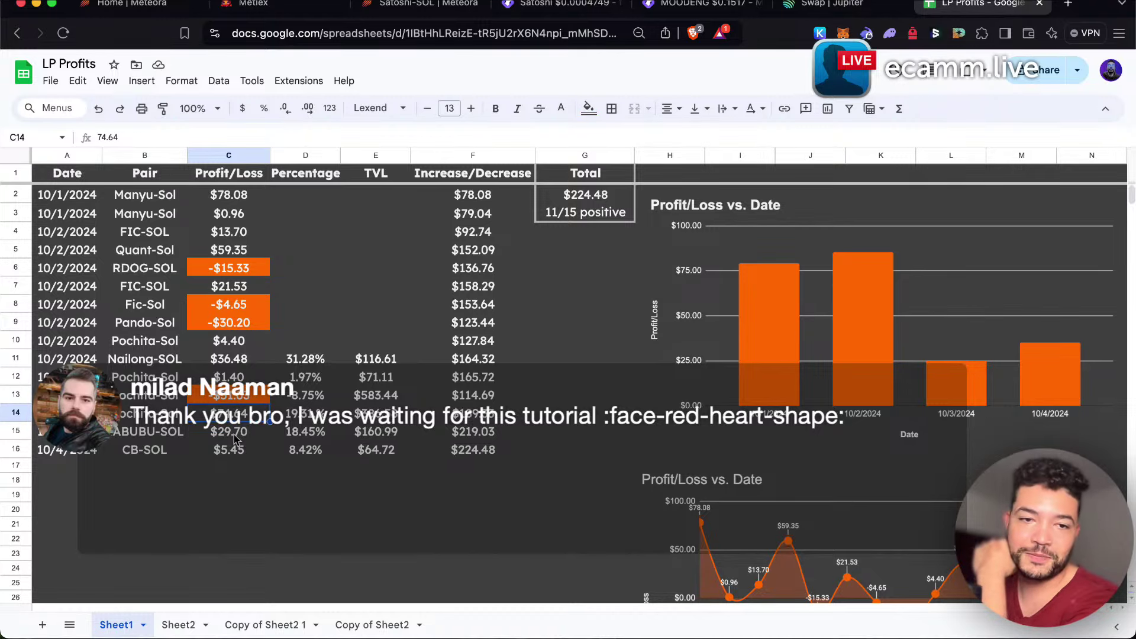
pyautogui.click(235, 436)
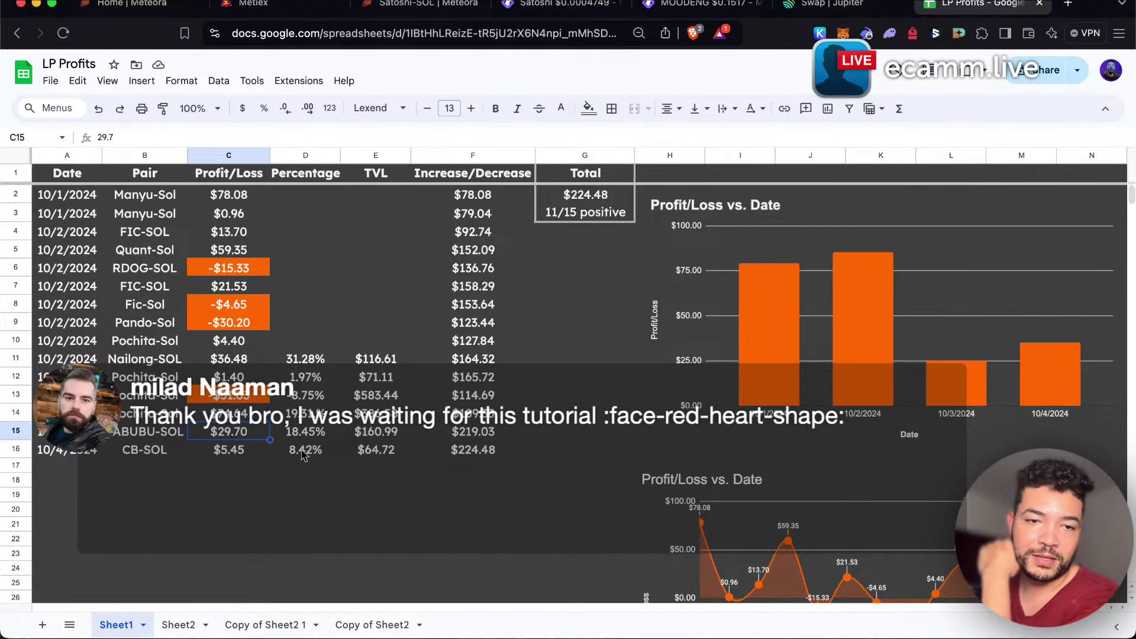
pyautogui.click(241, 454)
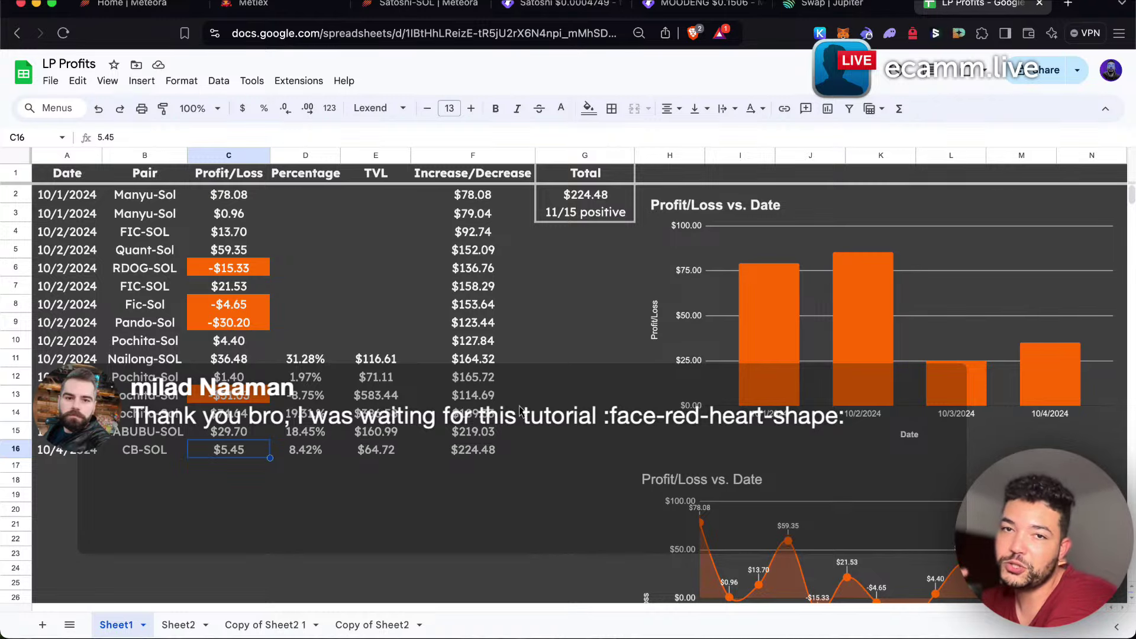
# Show Satoshi's 5-minute trading volume on GeckoTerminal and return to the Satoshi-SOL pool page on Meteora.
pyautogui.click(569, 6)
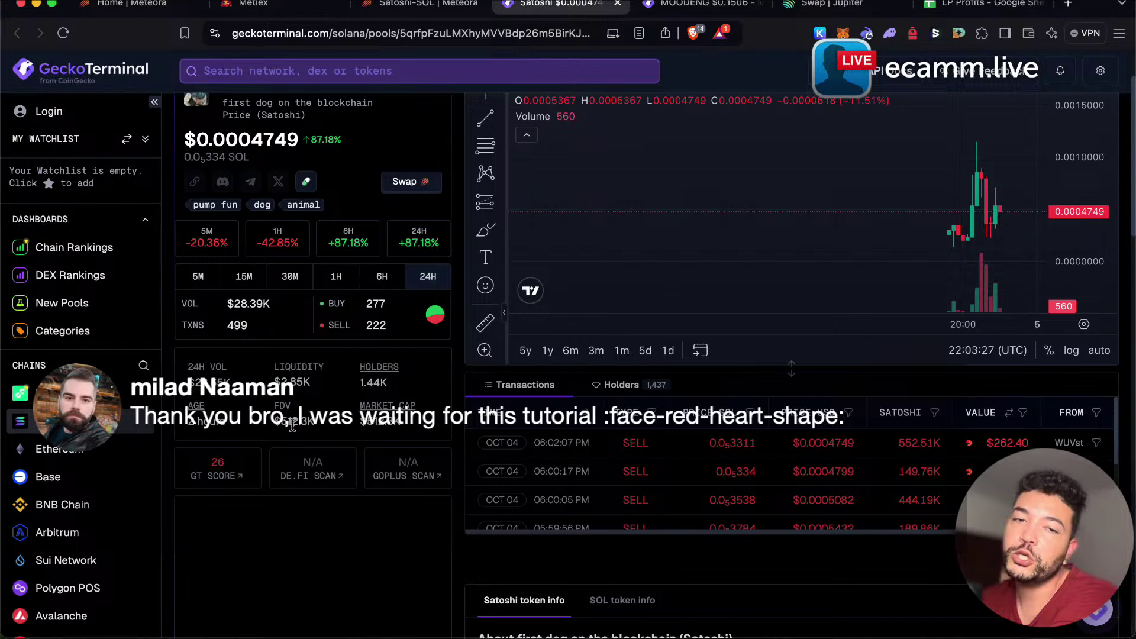
pyautogui.click(191, 275)
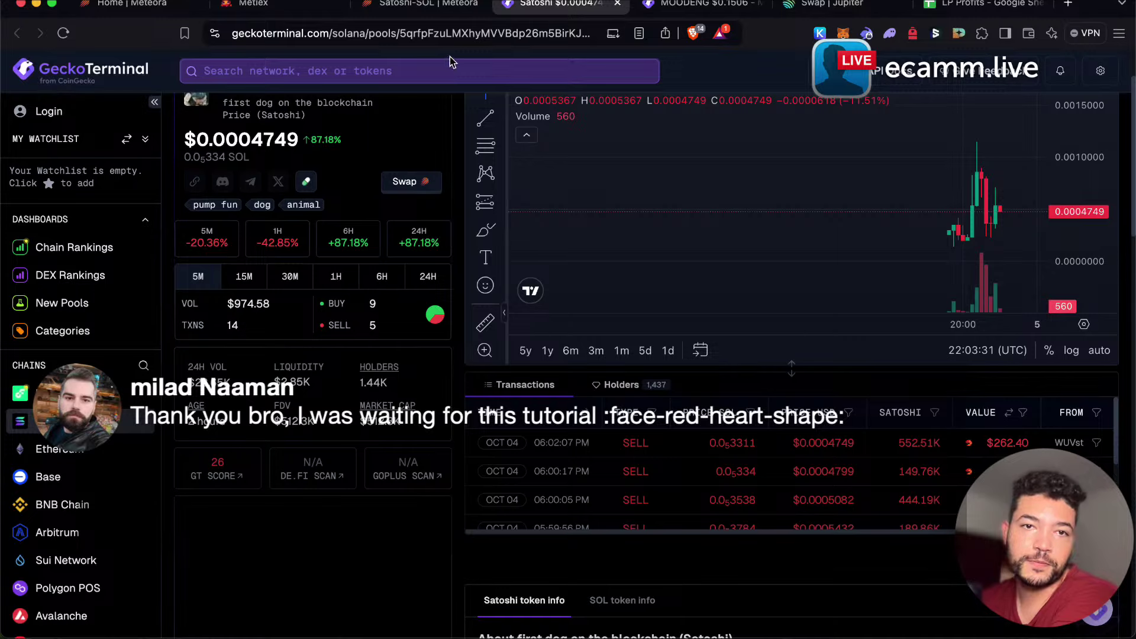
pyautogui.click(423, 6)
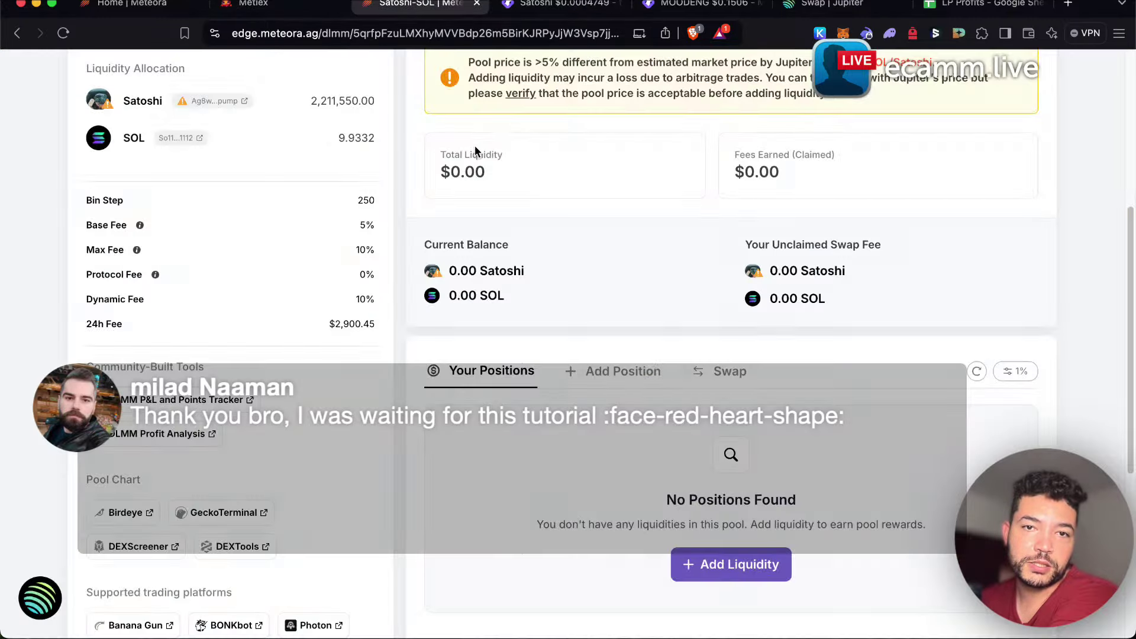
pyautogui.scroll(5, 468, 146)
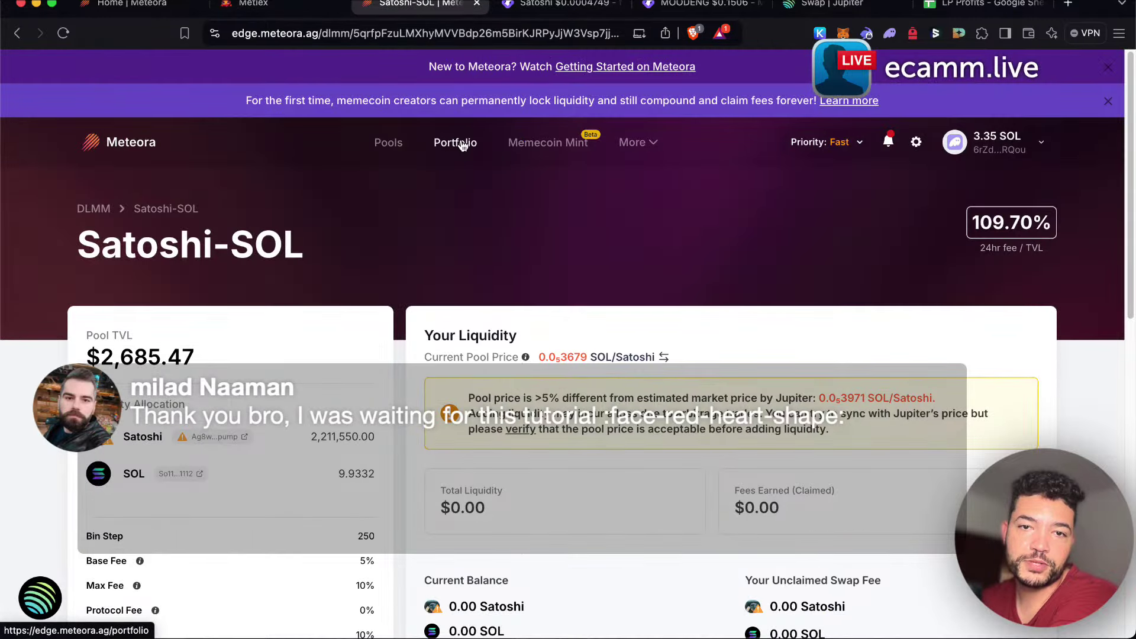
# Open the MOODENG-SOL position from the portfolio and review its unclaimed swap fees and 24-hour fee/TVL ratio.
pyautogui.click(463, 146)
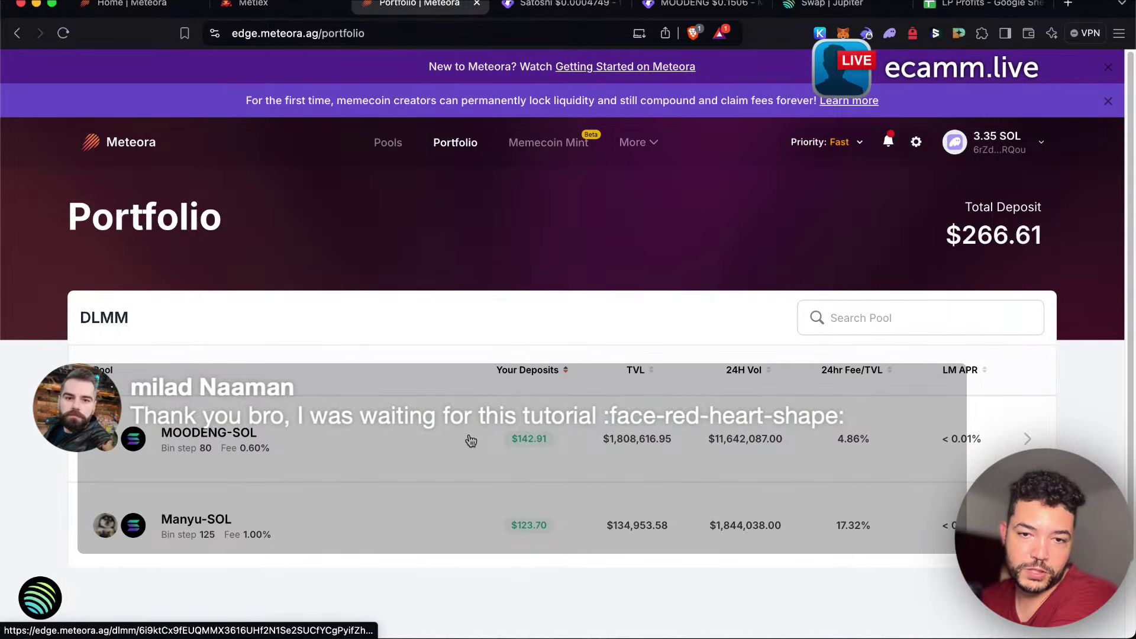
pyautogui.click(512, 437)
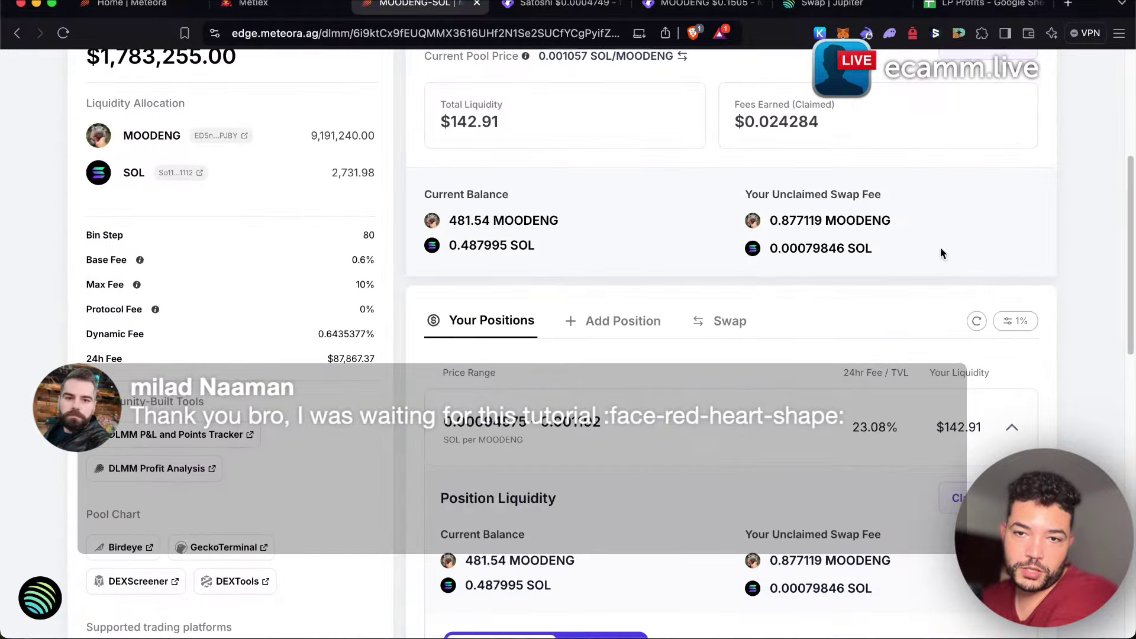
pyautogui.scroll(5, 823, 249)
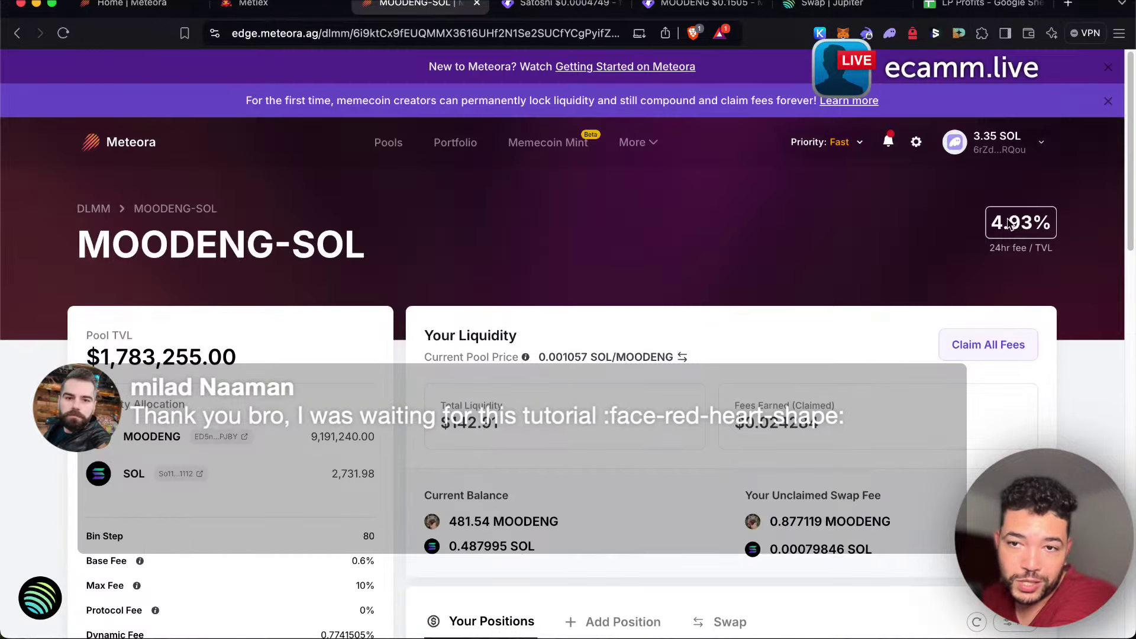
pyautogui.scroll(-4, 969, 403)
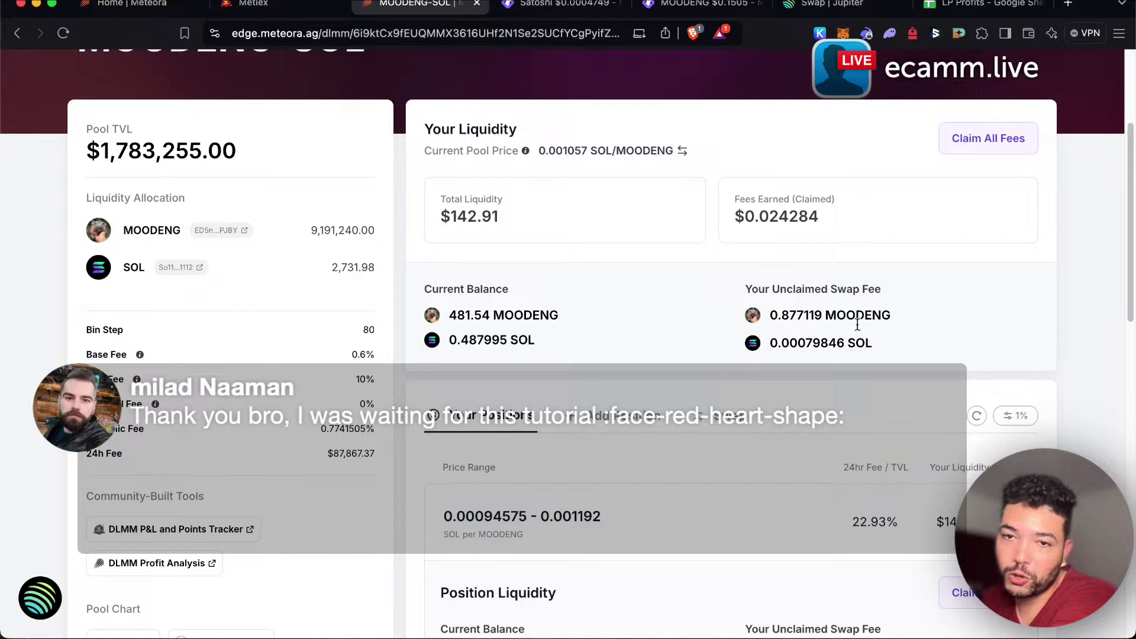
pyautogui.scroll(2, 820, 375)
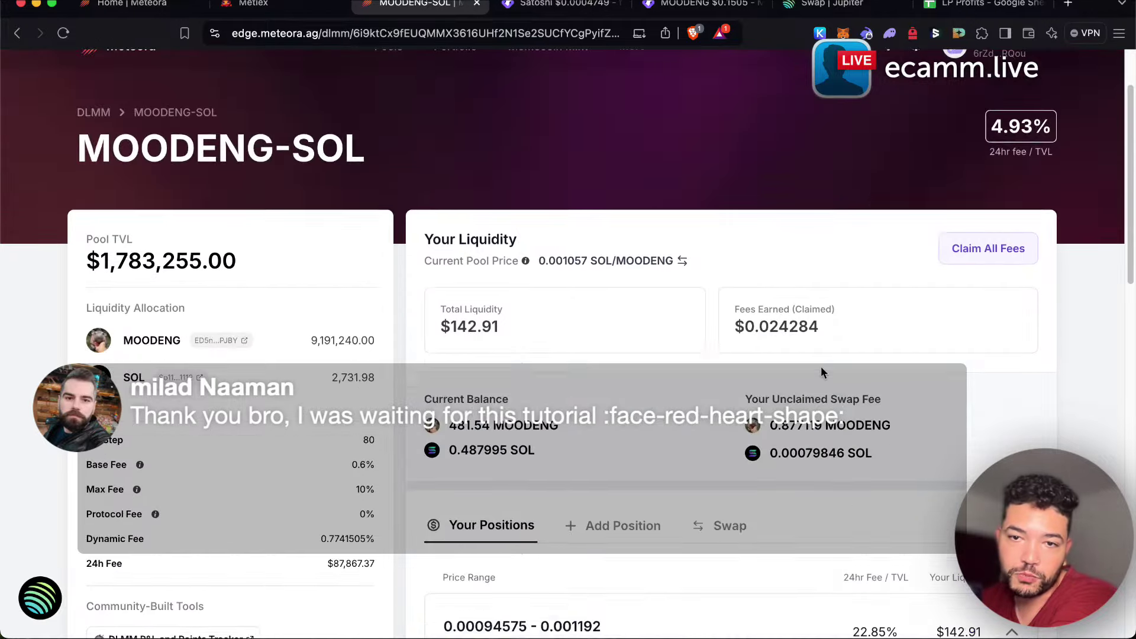
pyautogui.scroll(1, 822, 367)
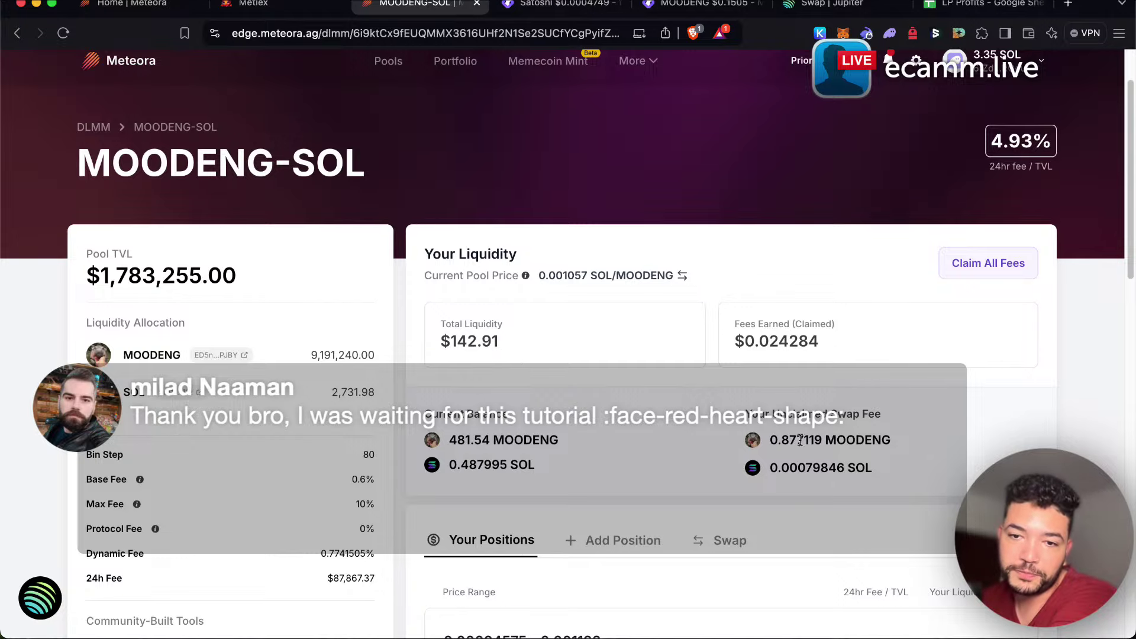
pyautogui.scroll(3, 646, 369)
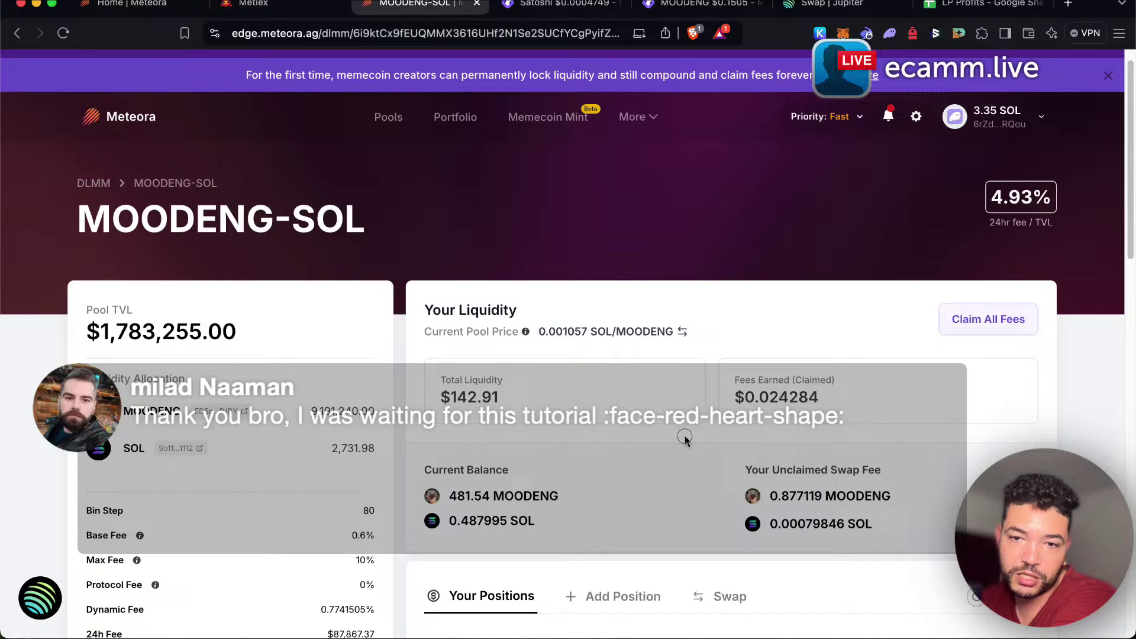
# Open the Manyu-SOL position from the portfolio to review its earned fees, and check the MOODENG price chart on GeckoTerminal.
pyautogui.press('super+Left')
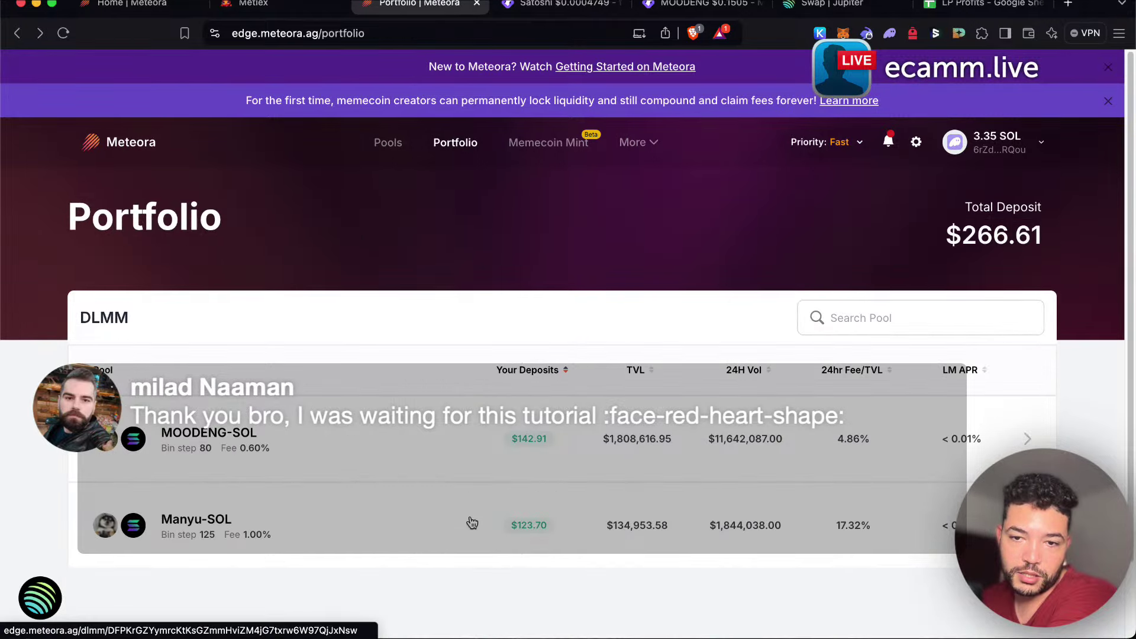
pyautogui.click(472, 523)
pyautogui.scroll(-1, 858, 503)
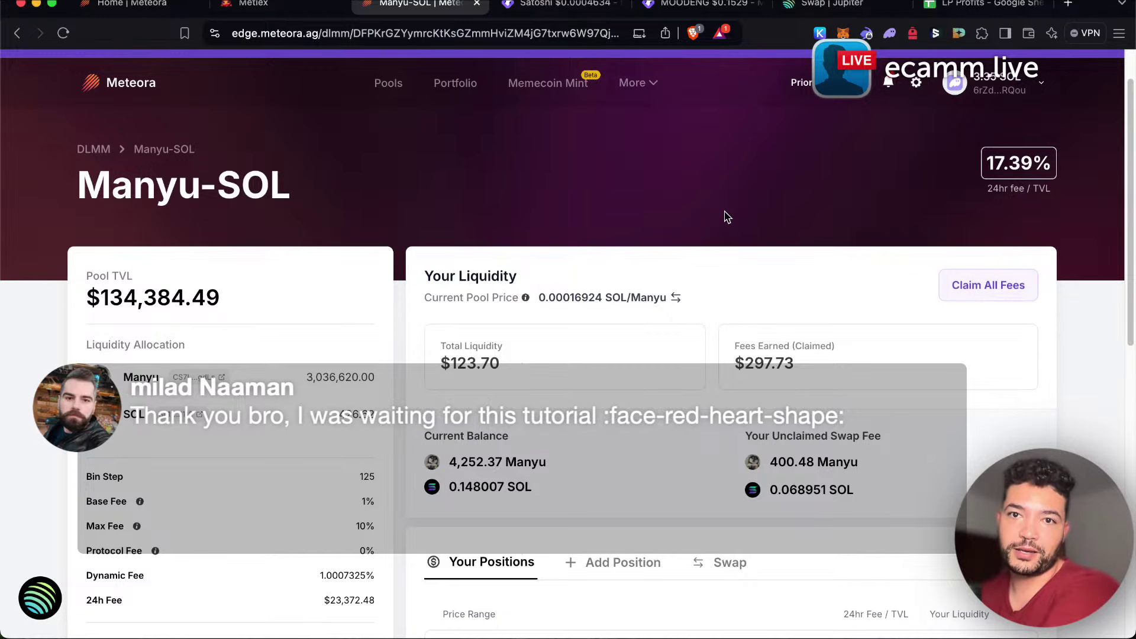
pyautogui.click(697, 8)
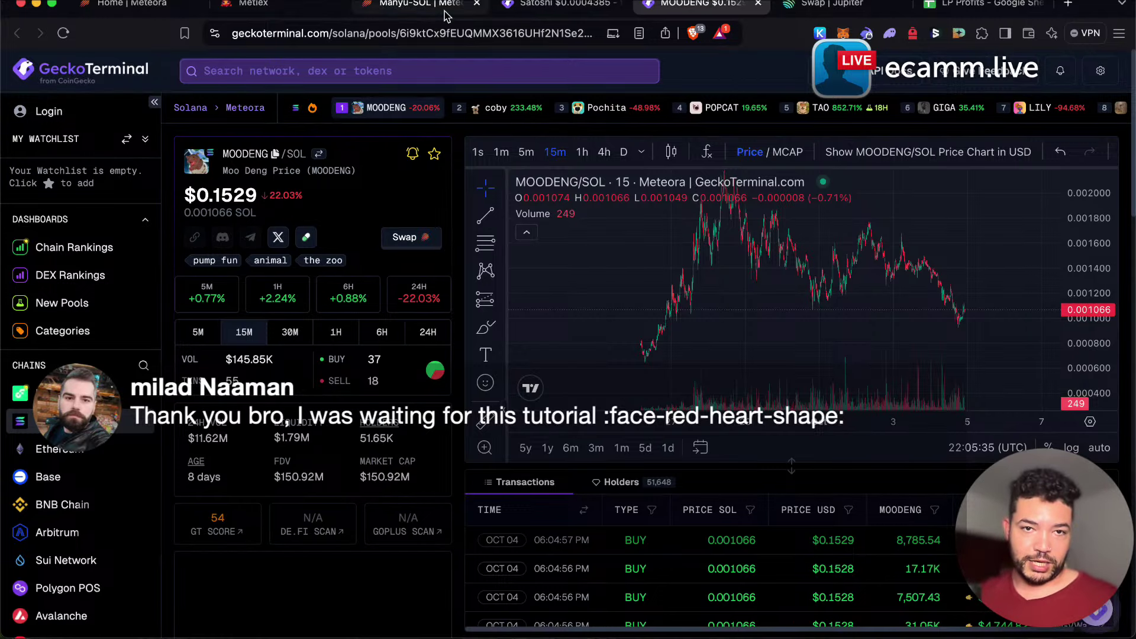
pyautogui.click(421, 5)
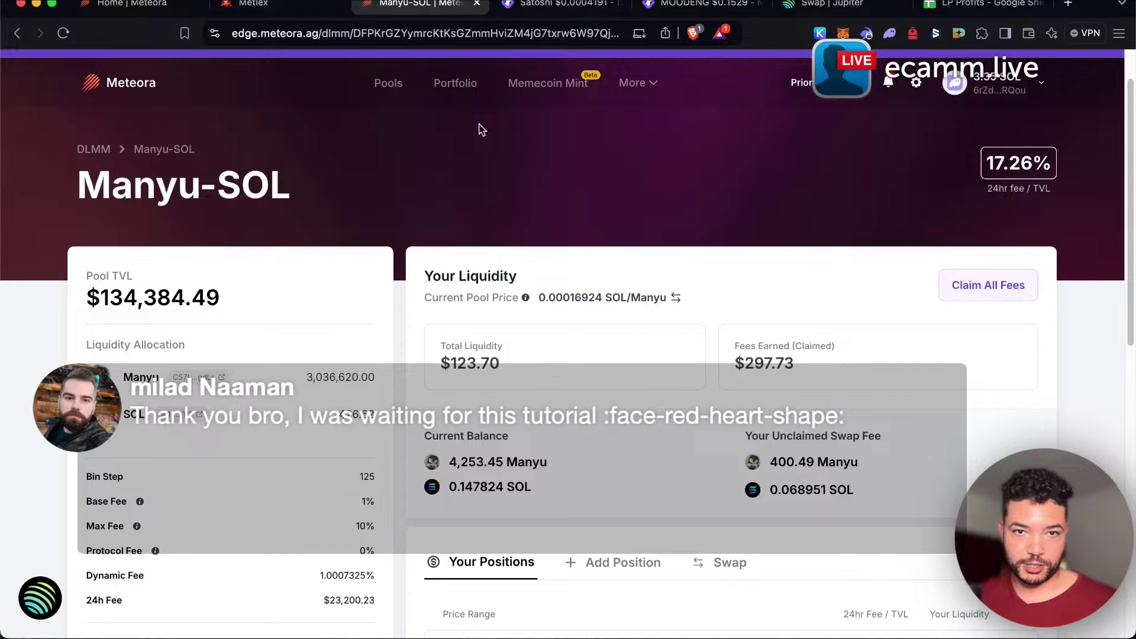
# Return to Meteora's pool list, clear the "satoshi" search and browse the full list of DLMM pools.
pyautogui.click(386, 82)
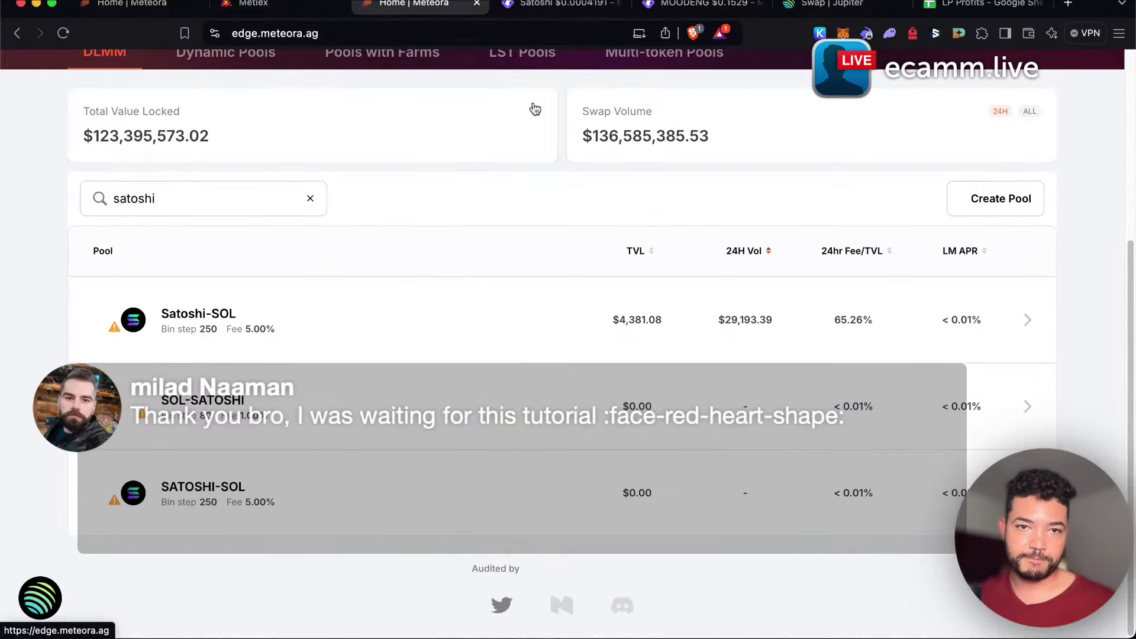
pyautogui.click(311, 198)
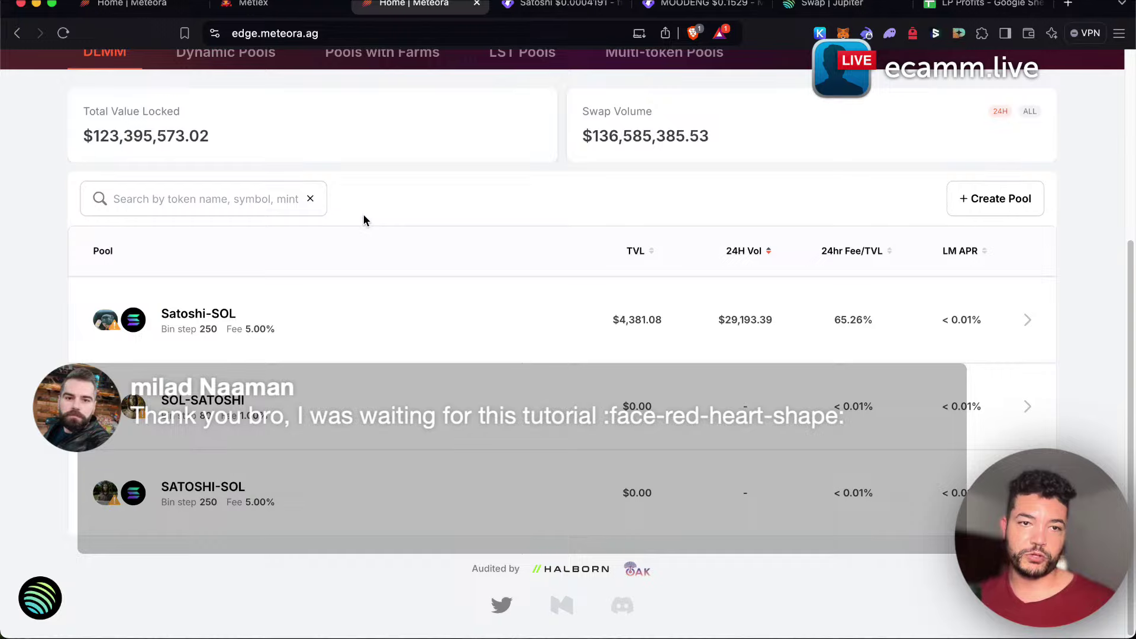
pyautogui.scroll(1, 366, 221)
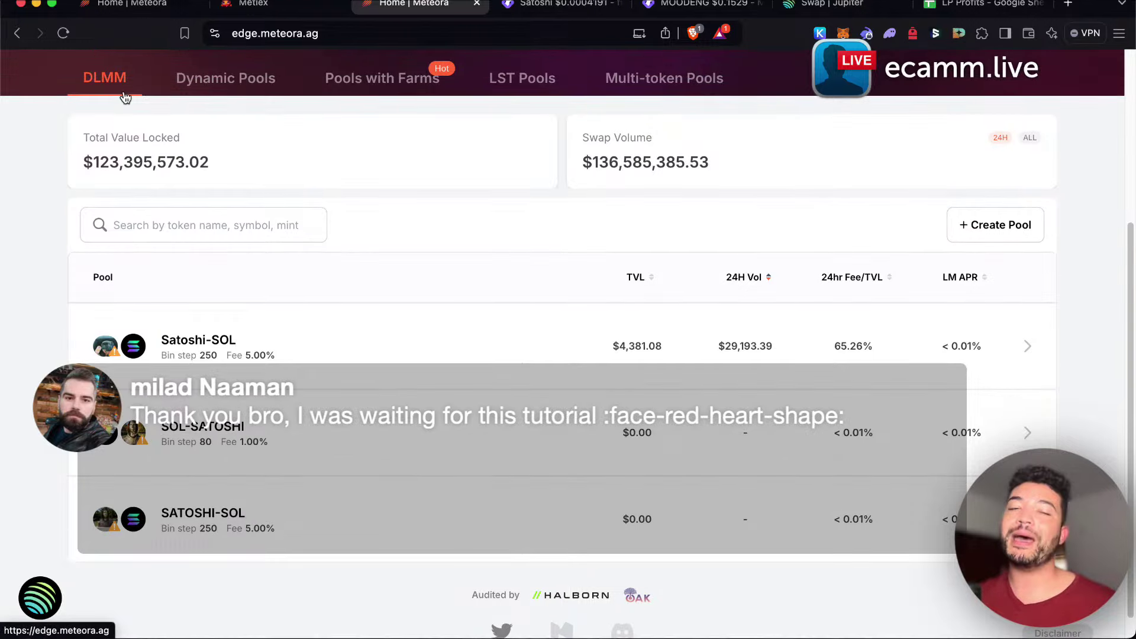
pyautogui.scroll(1, 355, 234)
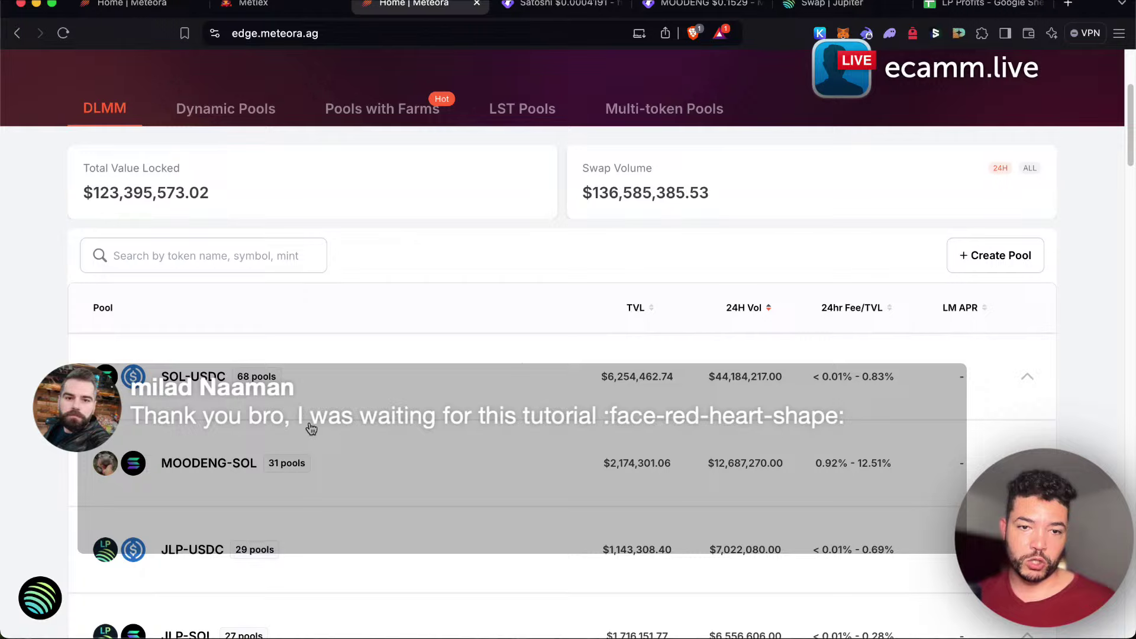
pyautogui.scroll(-3, 528, 413)
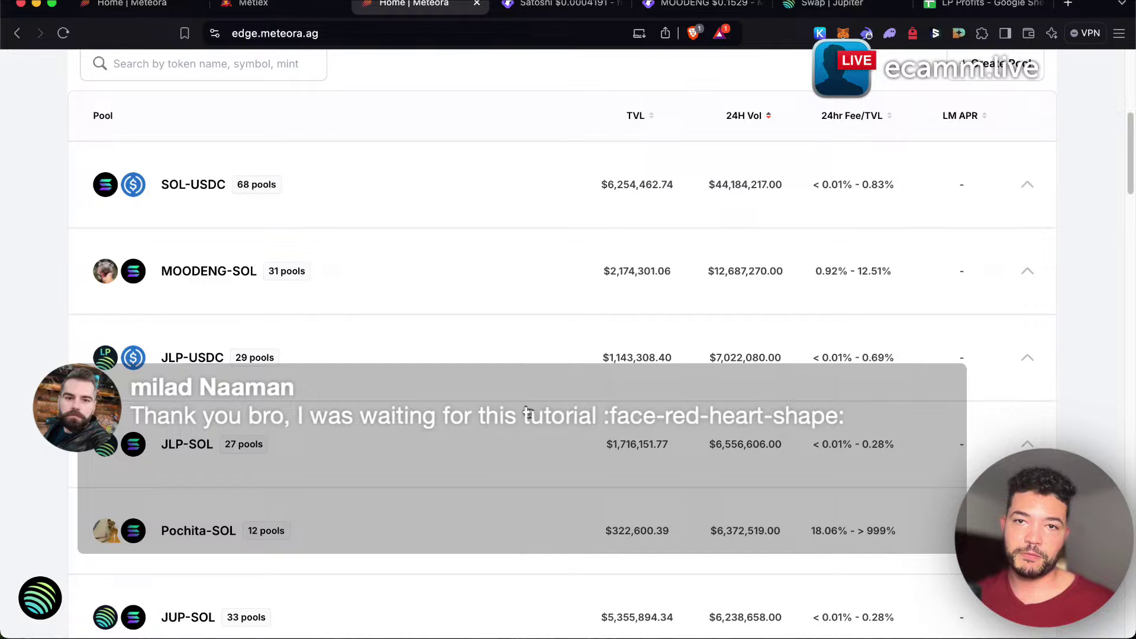
# Browse the Metlex pool cards and open the LABUBU-SOL pool with bin step 125 and 1% base fee on Meteora.
pyautogui.click(268, 3)
pyautogui.scroll(-2, 607, 274)
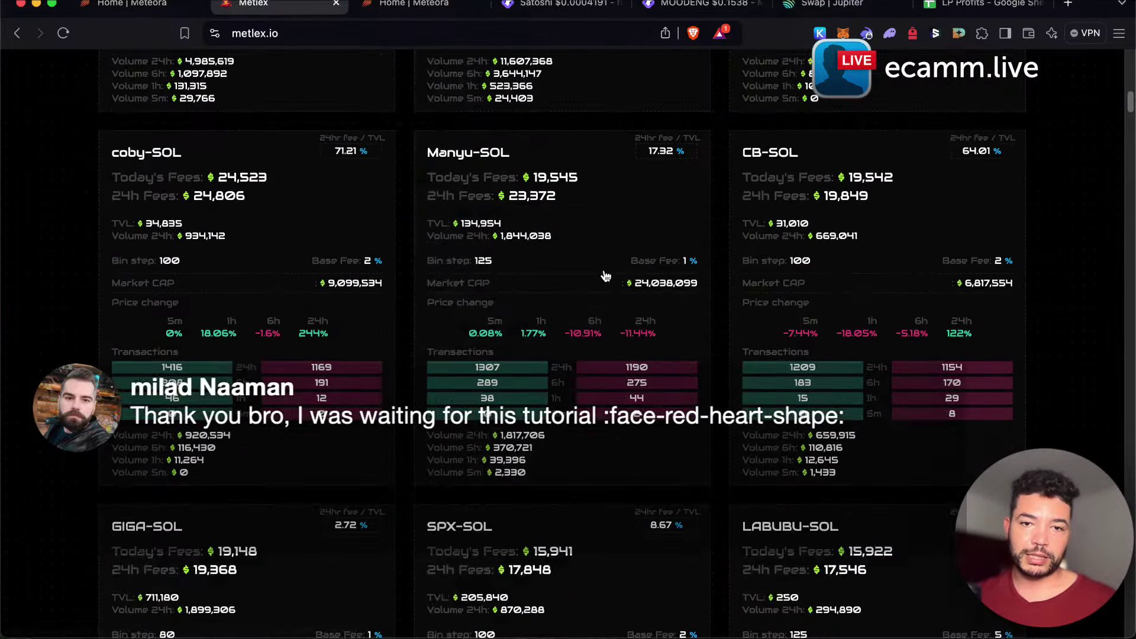
pyautogui.scroll(-1, 581, 338)
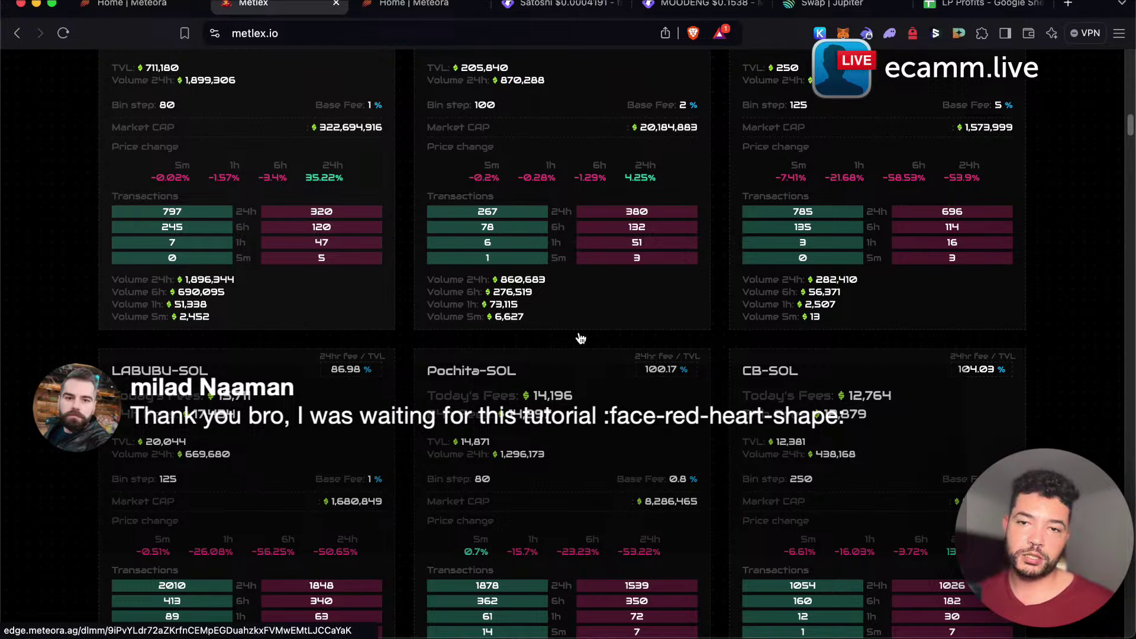
pyautogui.scroll(-2, 290, 268)
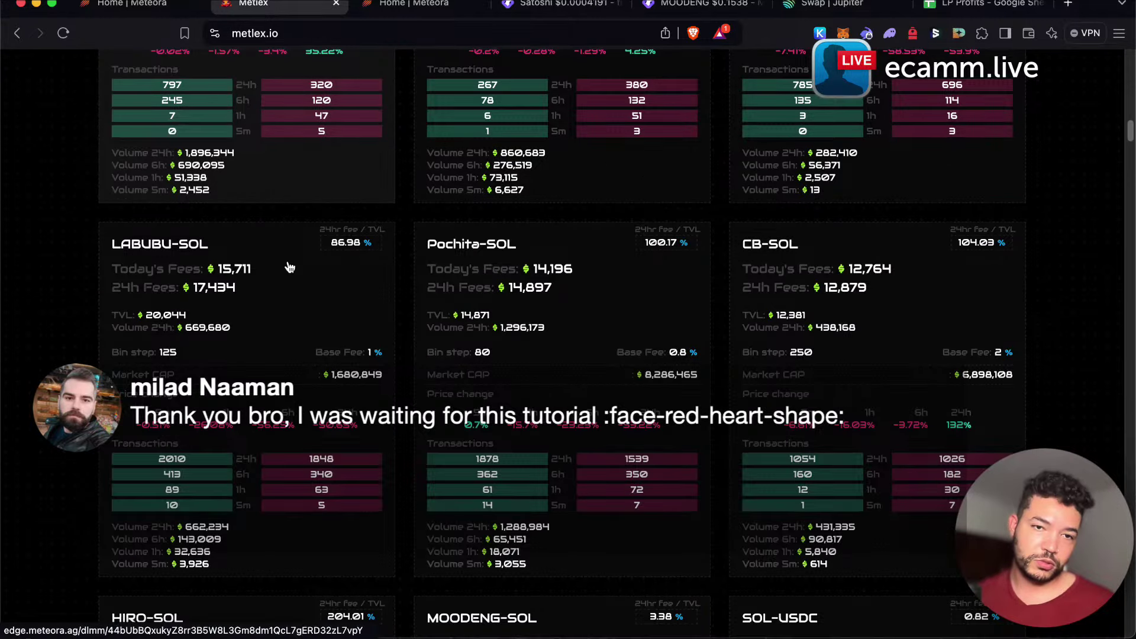
pyautogui.click(333, 286)
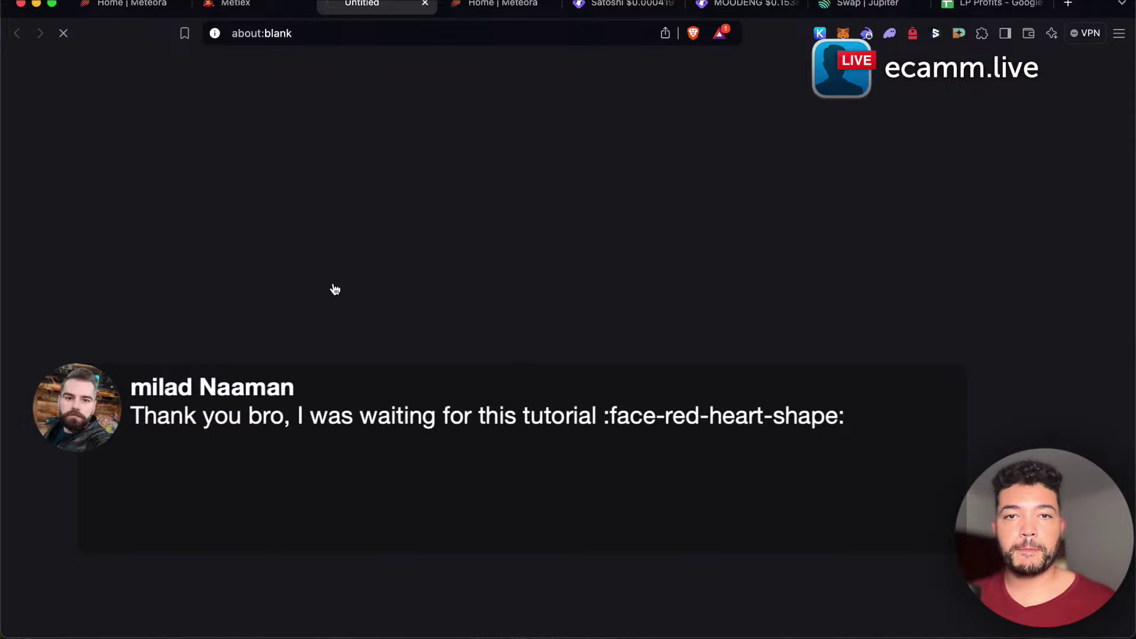
# Close the old Meteora home, Satoshi and MOODENG pages and review the LABUBU-SOL pool's TVL, fee settings and 24-hour fee.
pyautogui.click(548, 5)
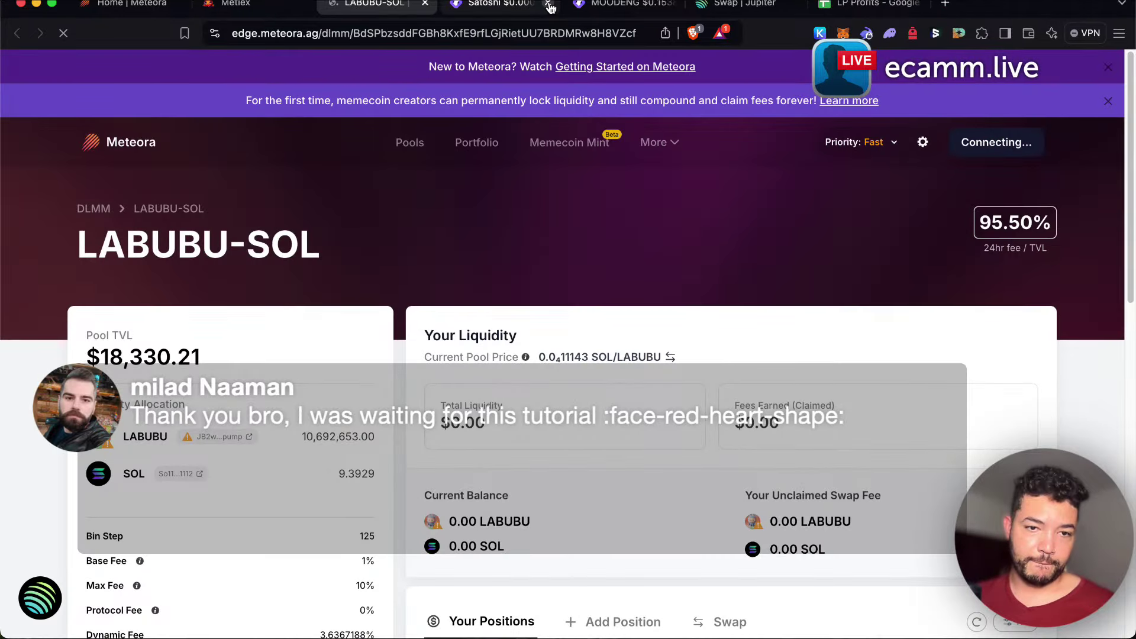
pyautogui.click(549, 5)
pyautogui.click(549, 5)
pyautogui.scroll(-2, 260, 244)
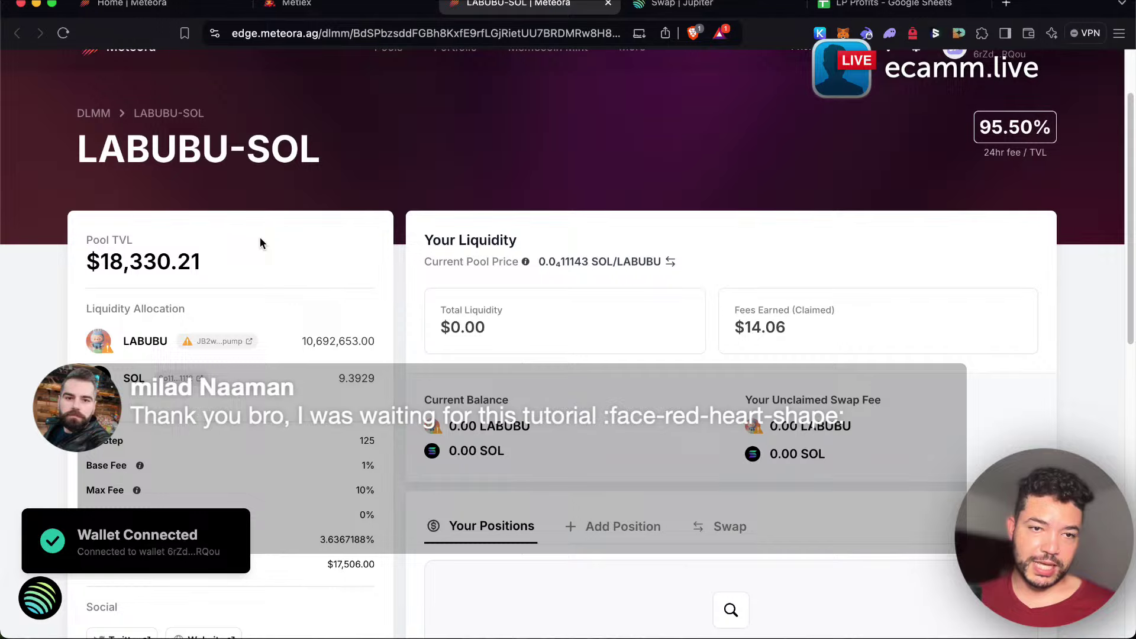
pyautogui.scroll(-5, 349, 298)
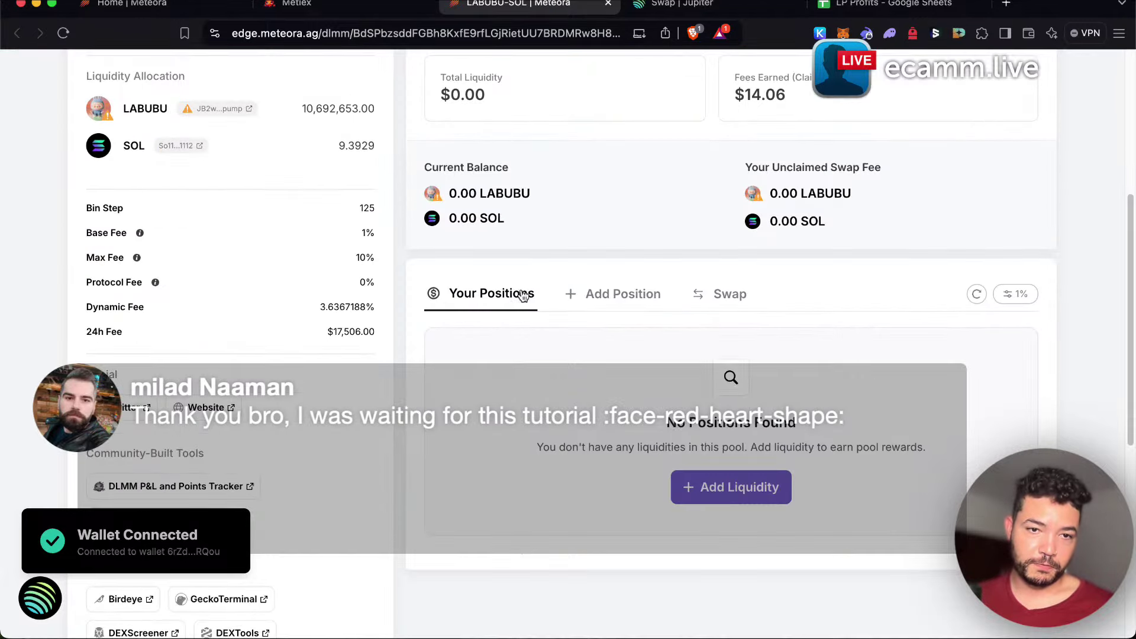
pyautogui.scroll(-2, 413, 327)
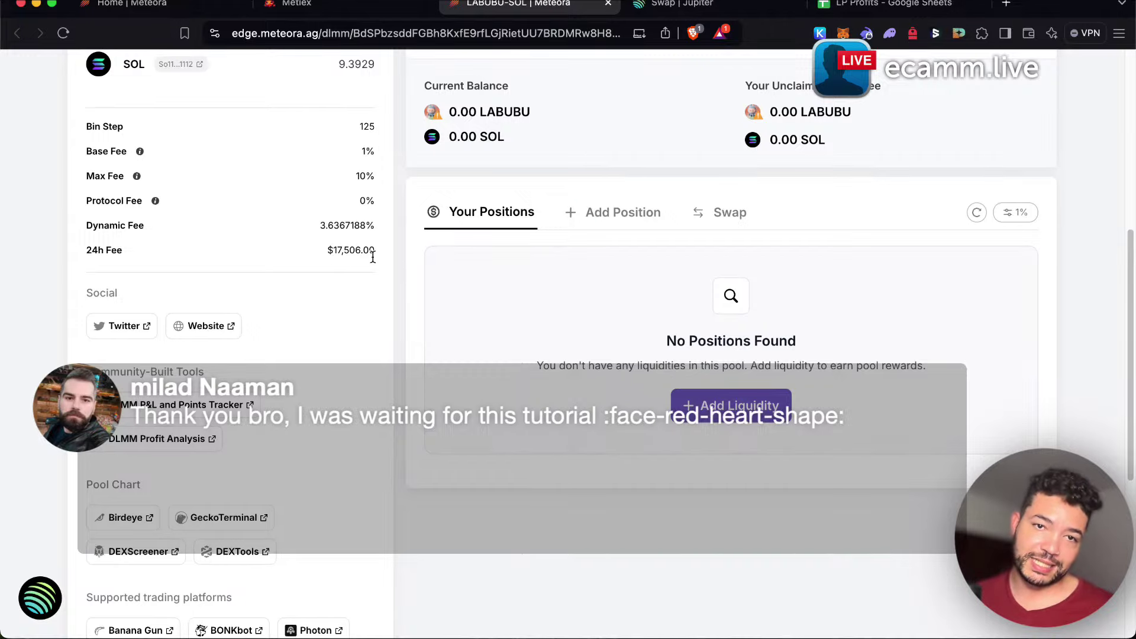
pyautogui.scroll(5, 373, 257)
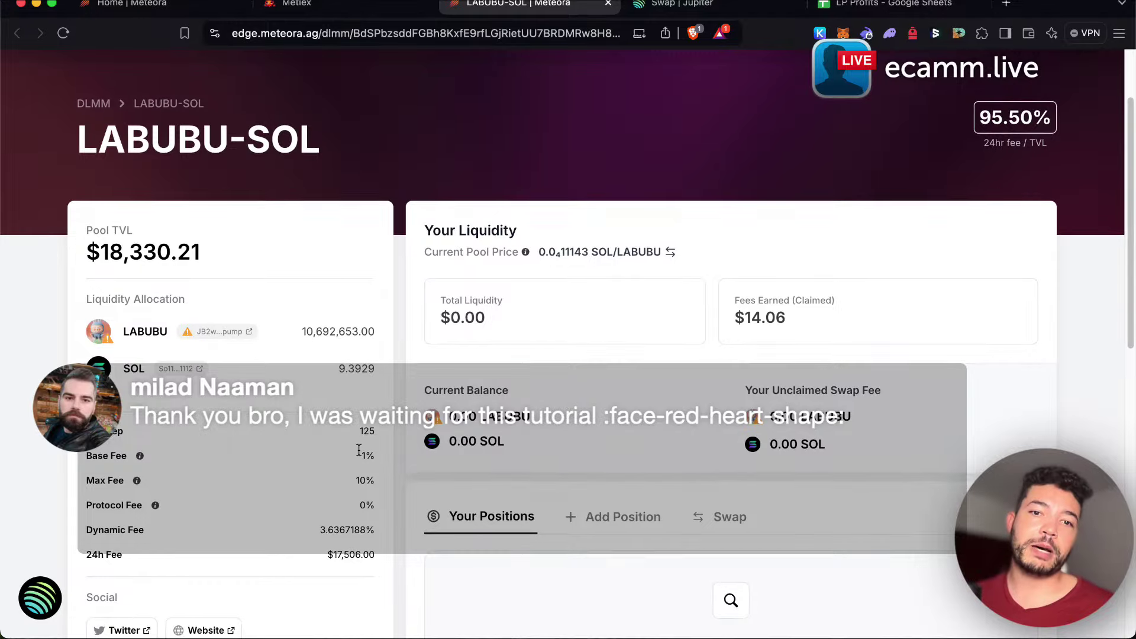
pyautogui.scroll(-7, 358, 451)
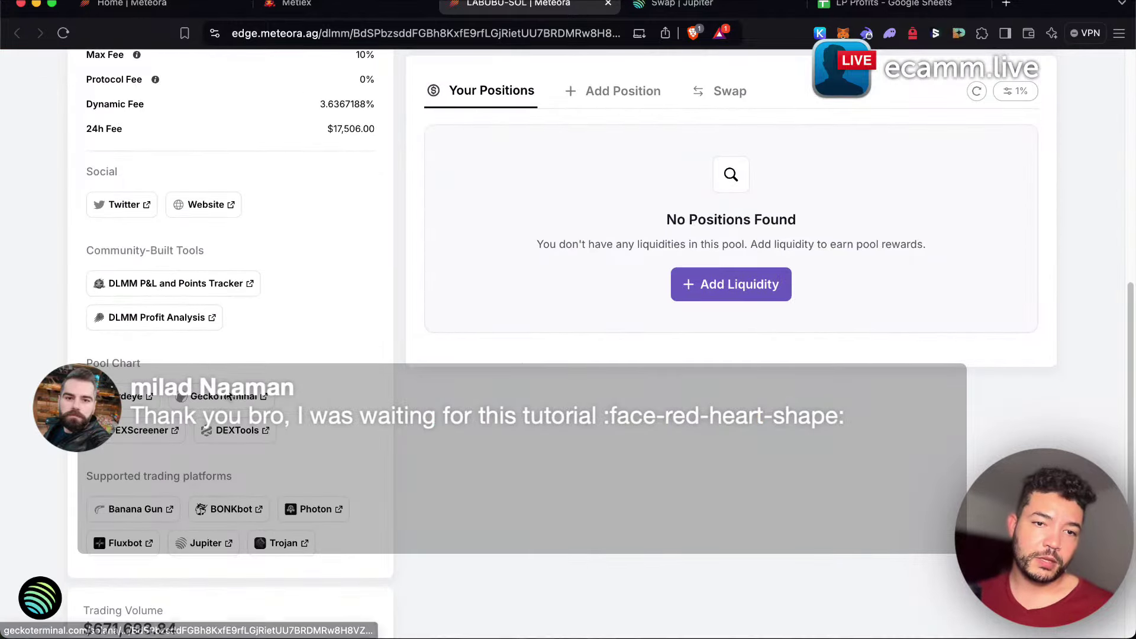
# Open the LABUBU/SOL pool chart on GeckoTerminal and compress and shift it to examine the recent price trend.
pyautogui.click(229, 397)
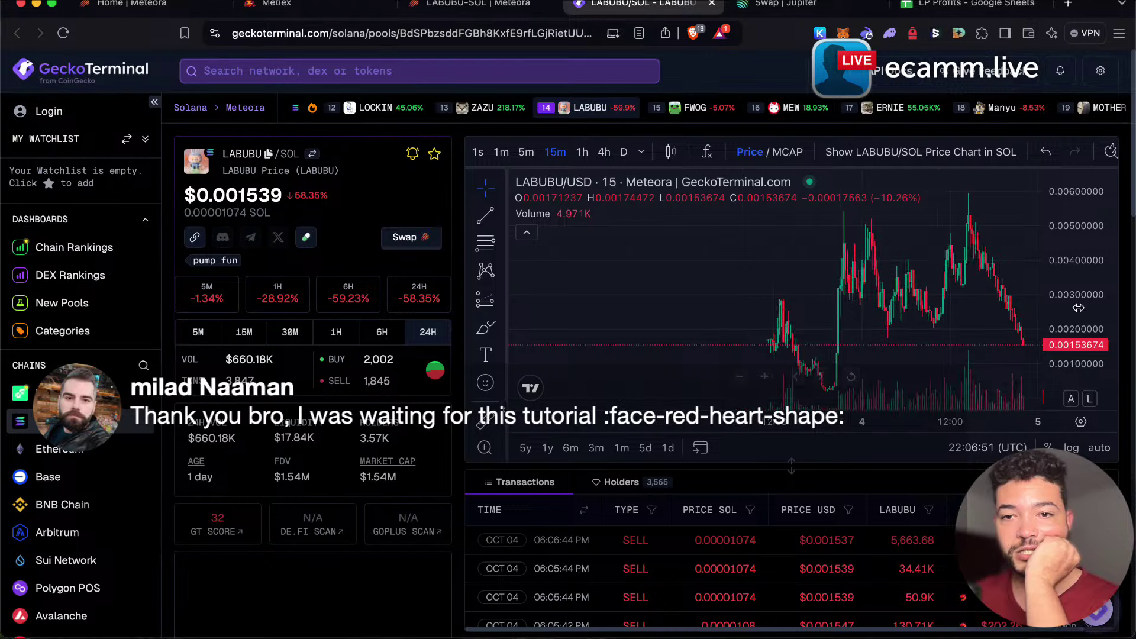
pyautogui.moveTo(1067, 250); pyautogui.dragTo(1069, 321)
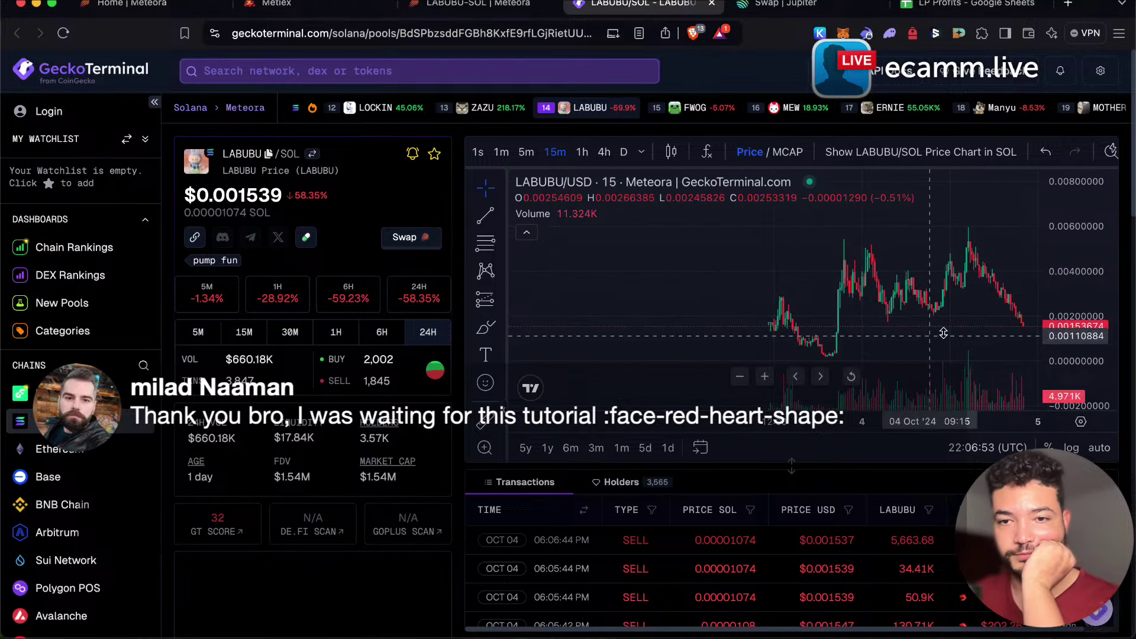
pyautogui.moveTo(870, 333); pyautogui.dragTo(781, 346)
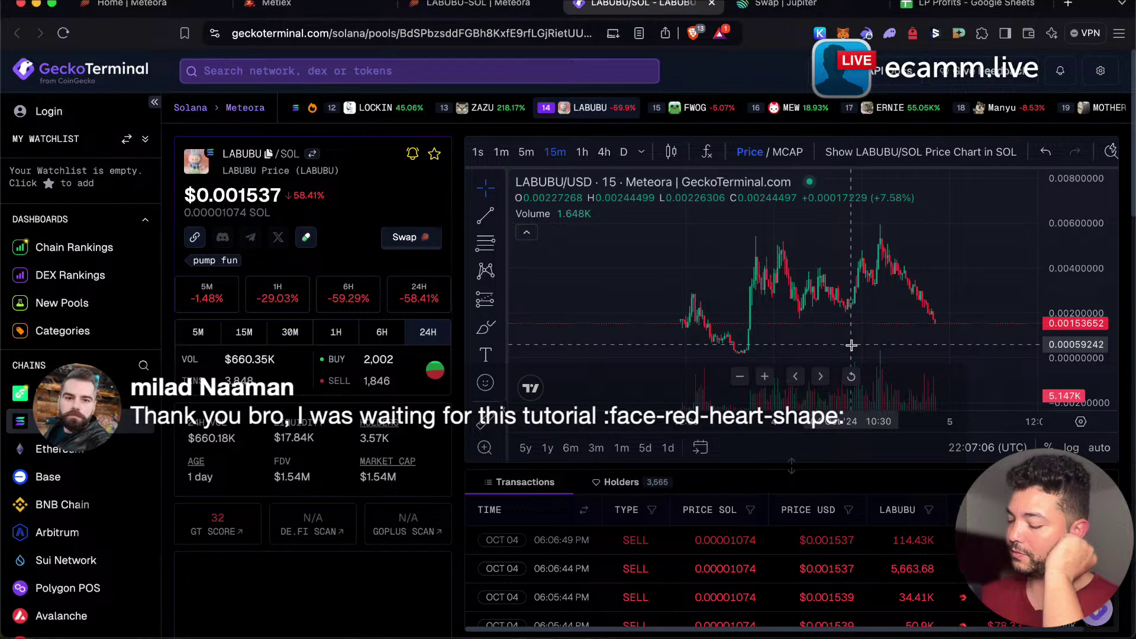
pyautogui.hotkey('ctrl', 'shift', 'Tab')
pyautogui.scroll(10, 867, 255)
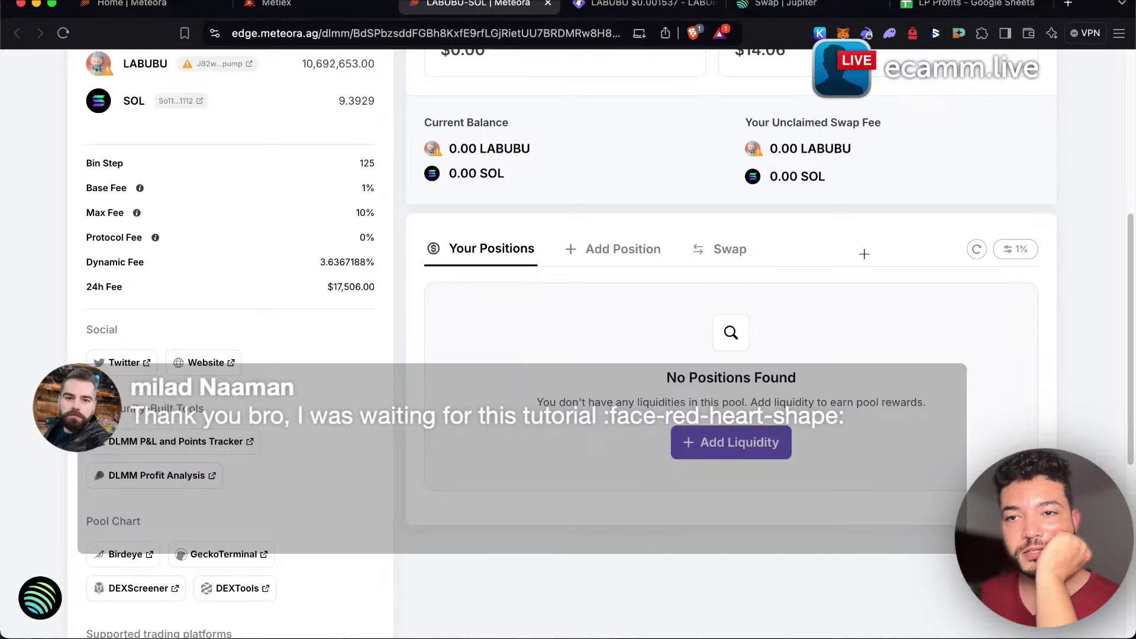
pyautogui.click(643, 13)
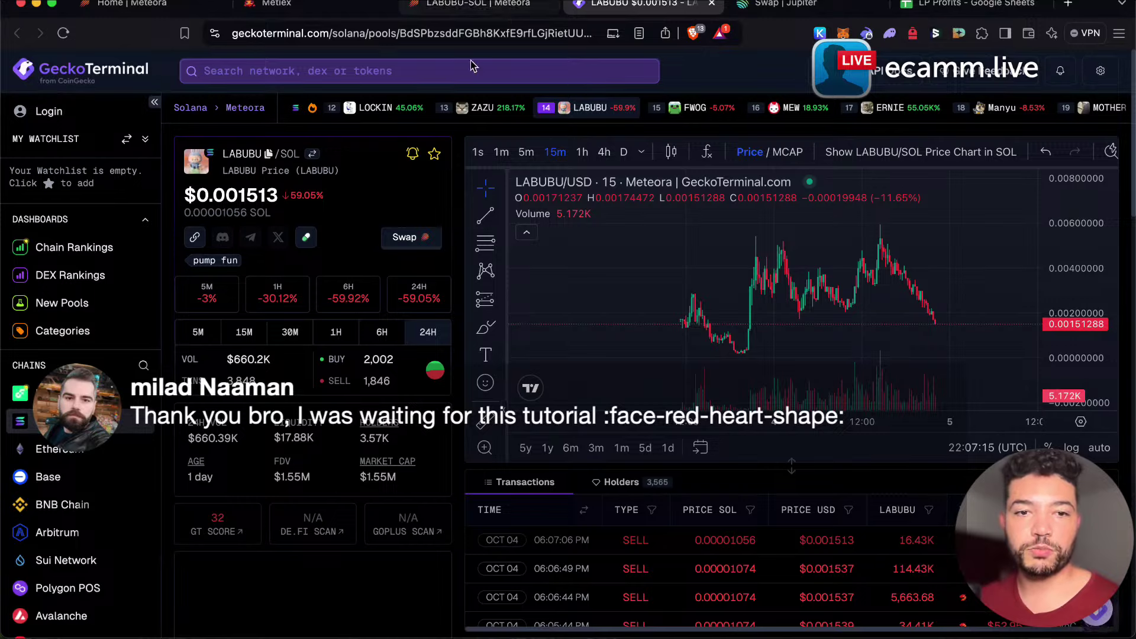
# From the LABUBU-SOL pool page, open the token on Jupiter and swap 0.1 SOL for LABUBU.
pyautogui.click(503, 17)
pyautogui.scroll(-8, 370, 339)
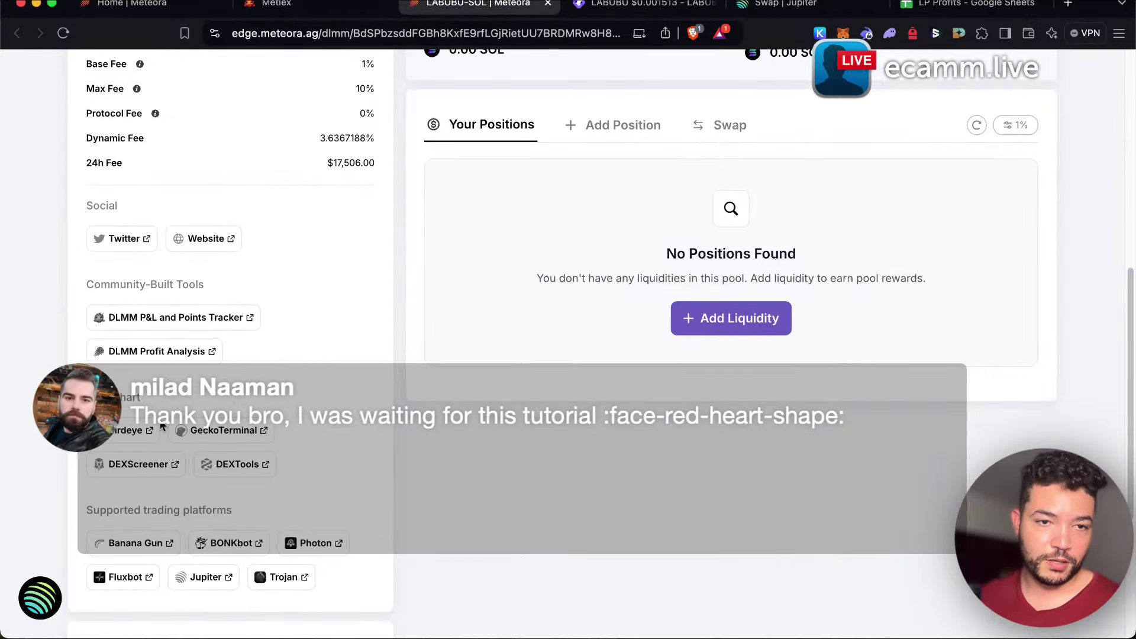
pyautogui.click(208, 575)
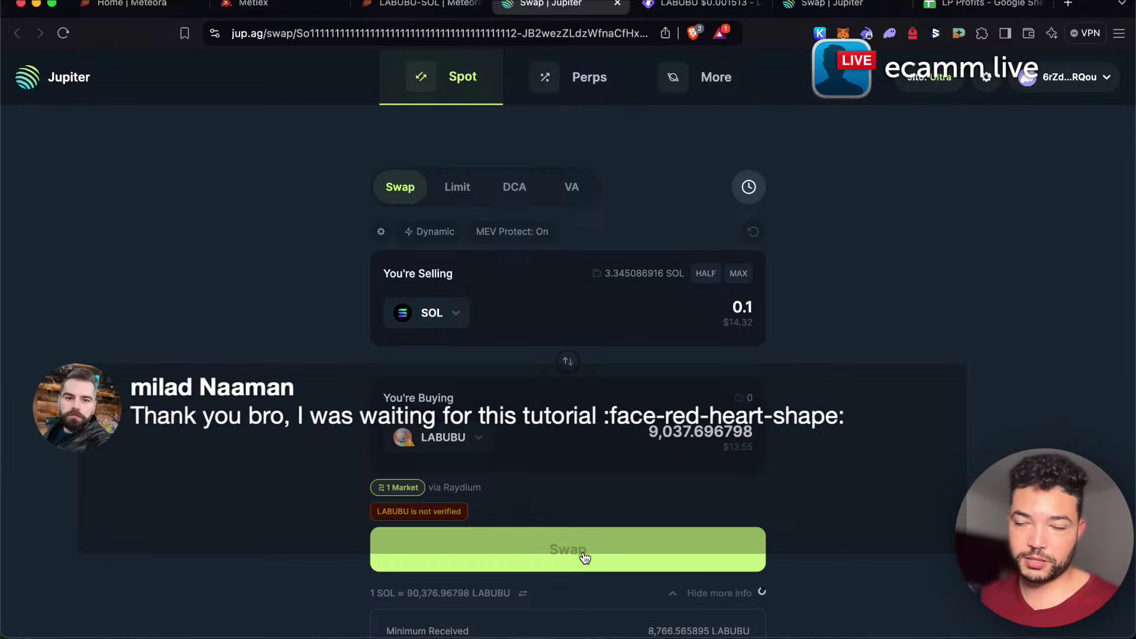
pyautogui.click(584, 557)
pyautogui.click(1060, 444)
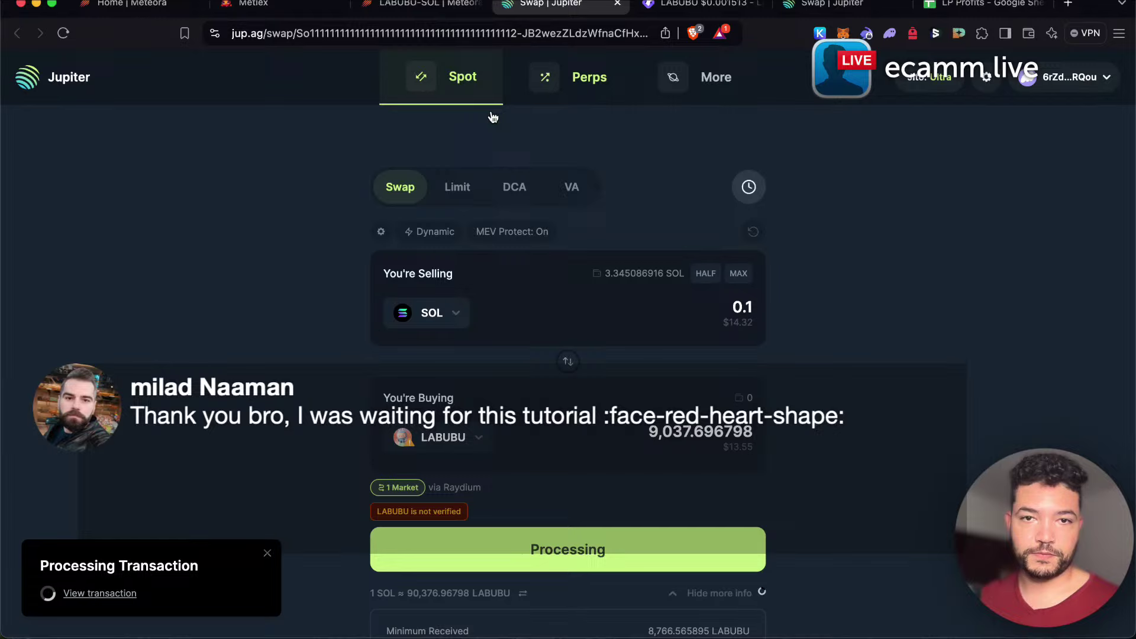
# Start a new position in the LABUBU-SOL pool on Meteora, refresh the balances and enter the full LABUBU balance as deposit.
pyautogui.click(442, 11)
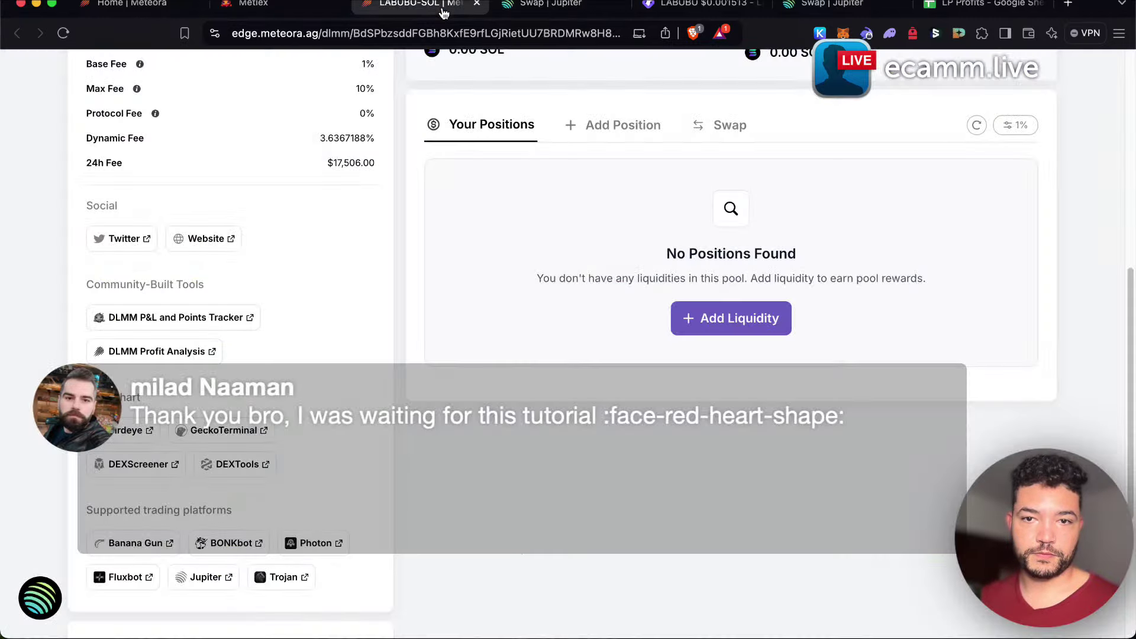
pyautogui.click(717, 329)
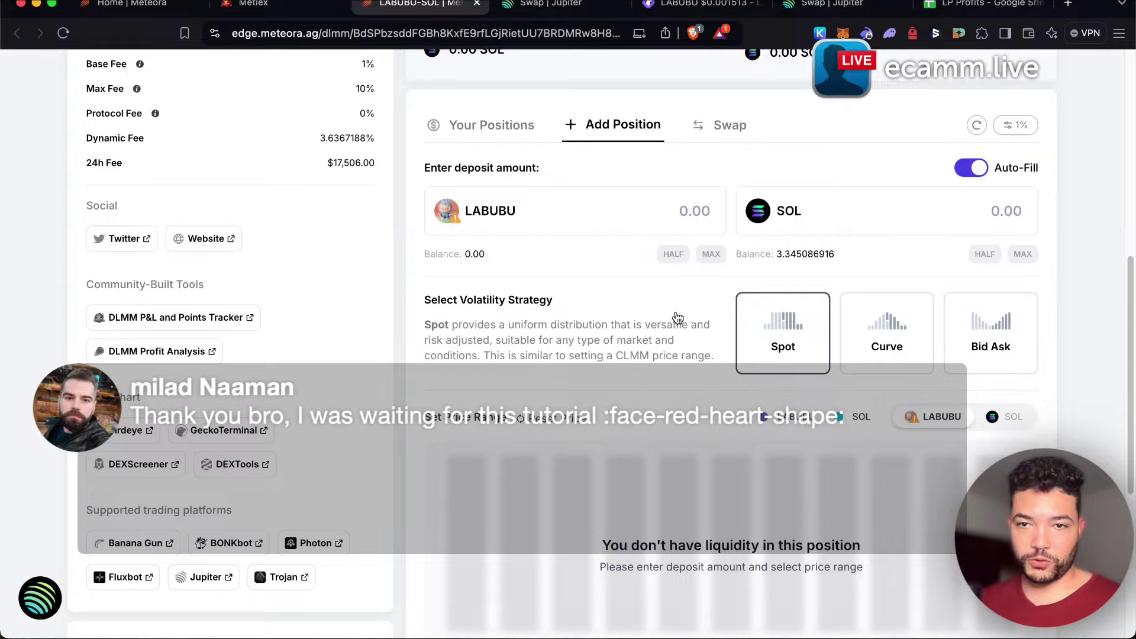
pyautogui.click(974, 130)
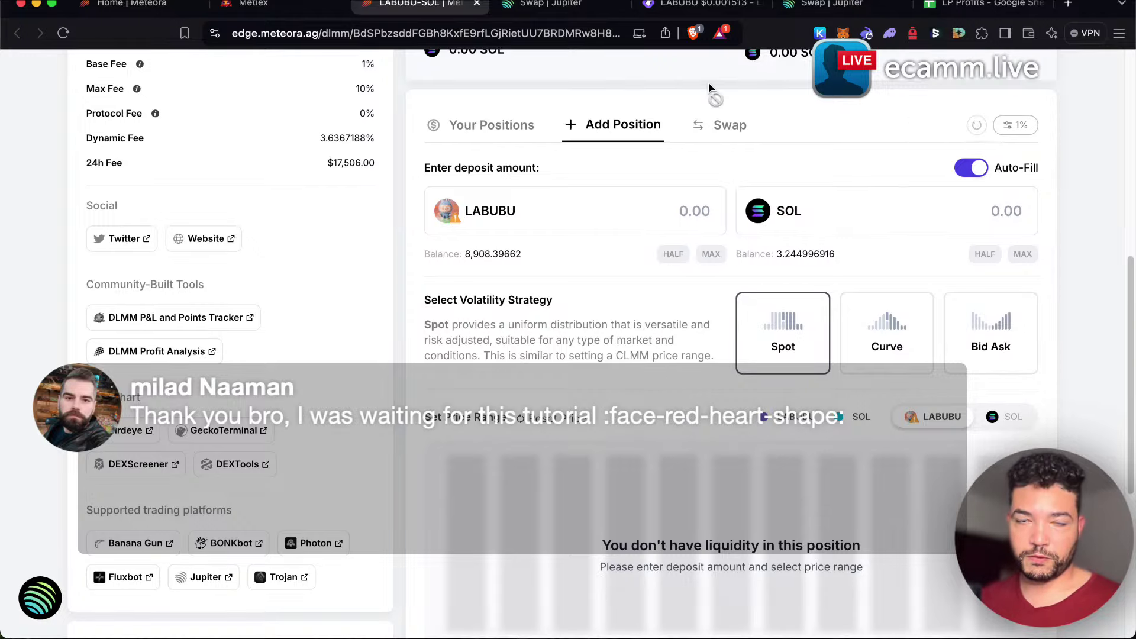
pyautogui.click(712, 255)
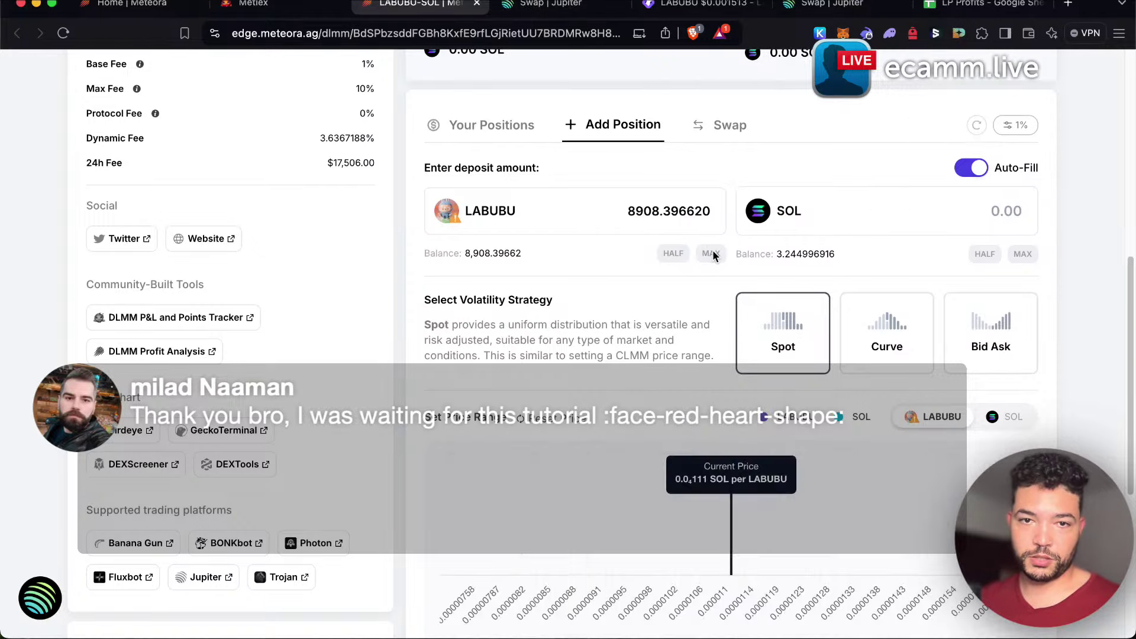
pyautogui.scroll(-3, 1039, 268)
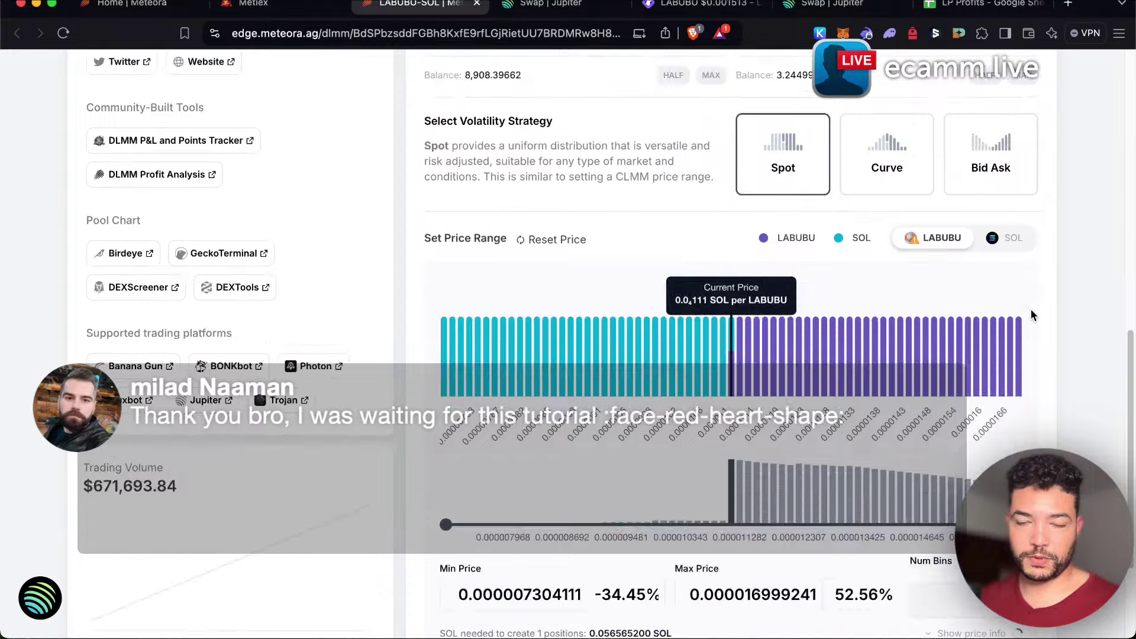
# Show the LABUBU chart on GeckoTerminal priced in SOL and compress its price scale to judge a suitable range.
pyautogui.click(711, 8)
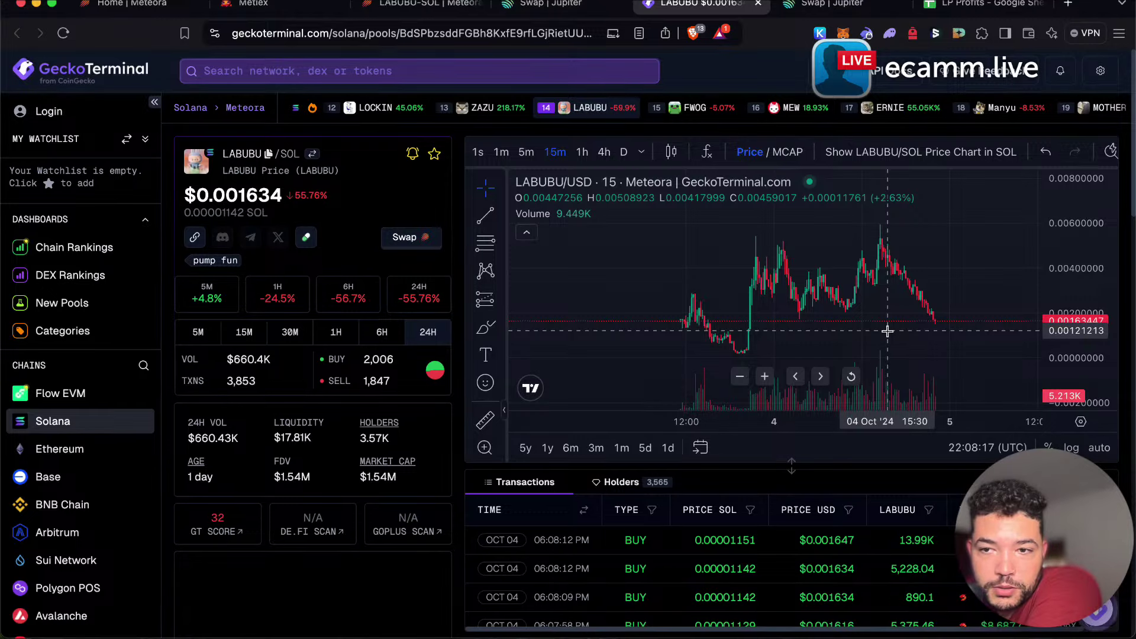
pyautogui.click(921, 151)
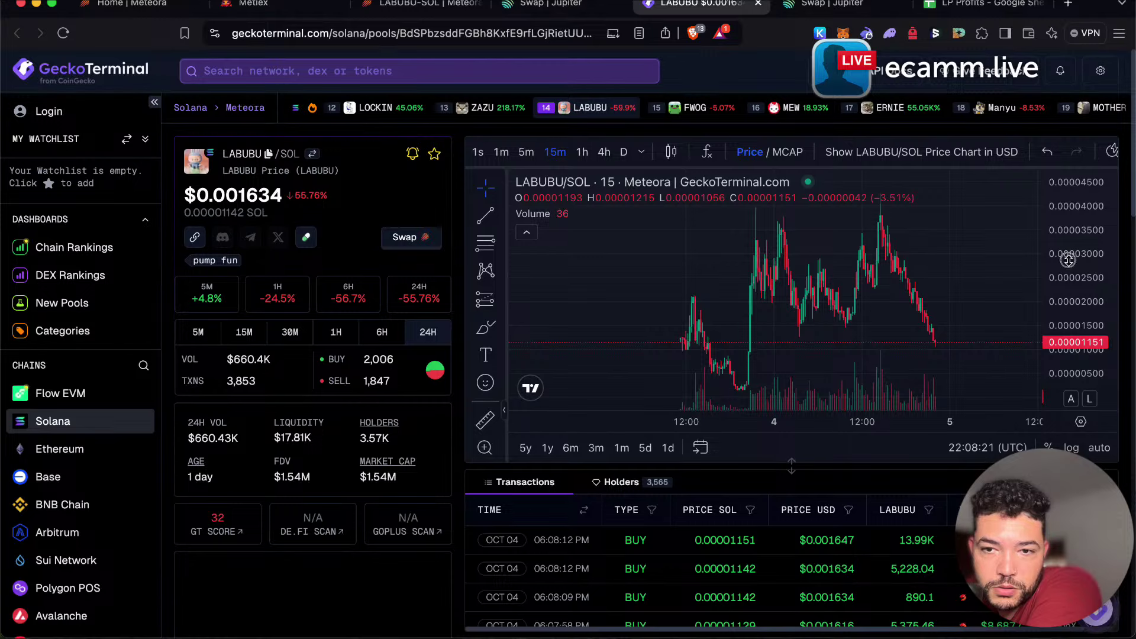
pyautogui.moveTo(1068, 261); pyautogui.dragTo(1064, 318)
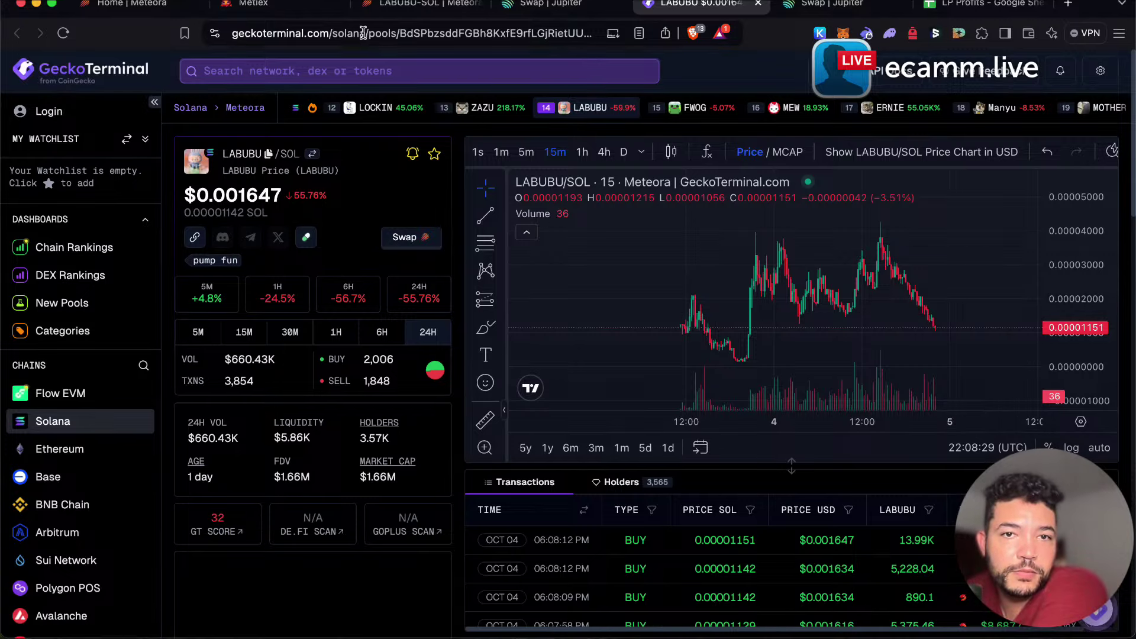
# Narrow the LABUBU-SOL price range to 0.000008270232–0.000015013406 on Meteora and create the liquidity position.
pyautogui.press('super+3')
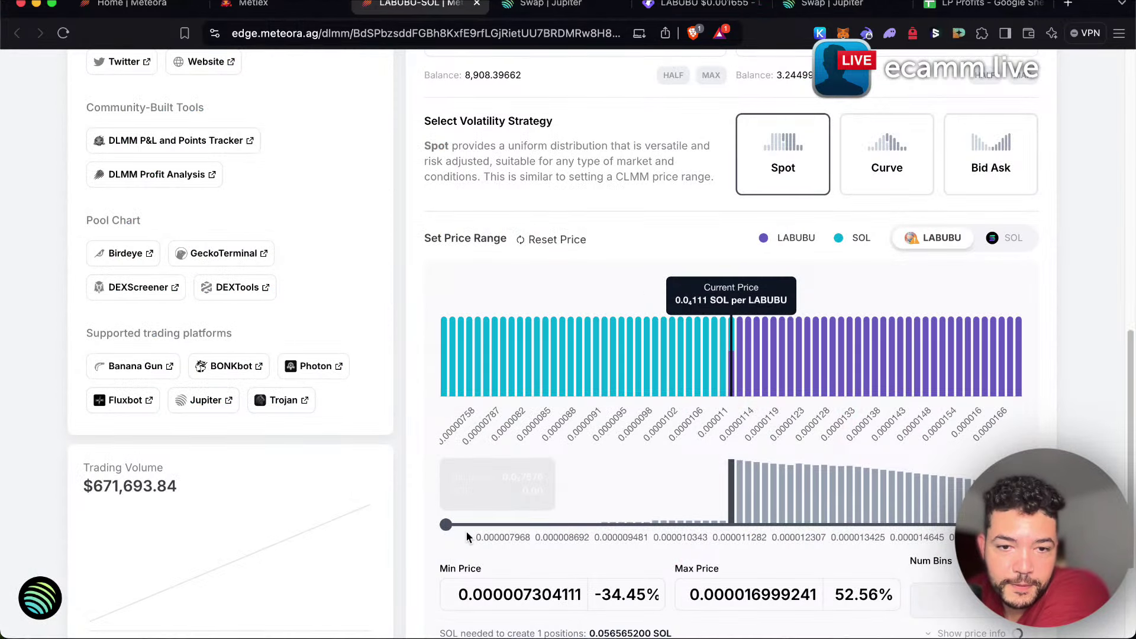
pyautogui.moveTo(446, 524); pyautogui.dragTo(527, 526)
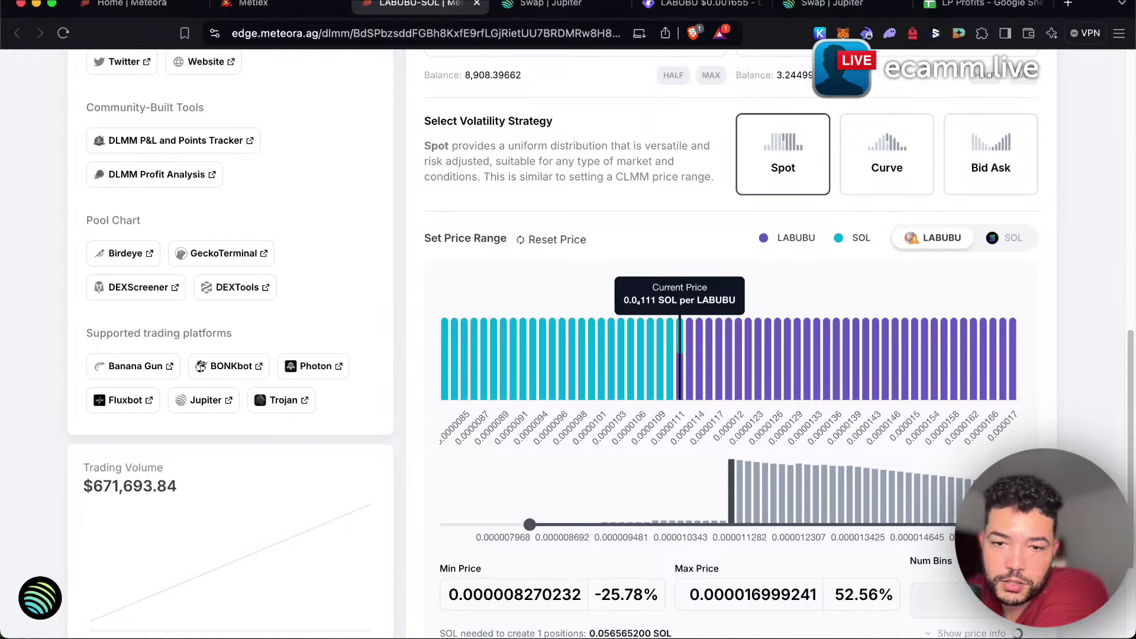
pyautogui.moveTo(1018, 525); pyautogui.dragTo(934, 527)
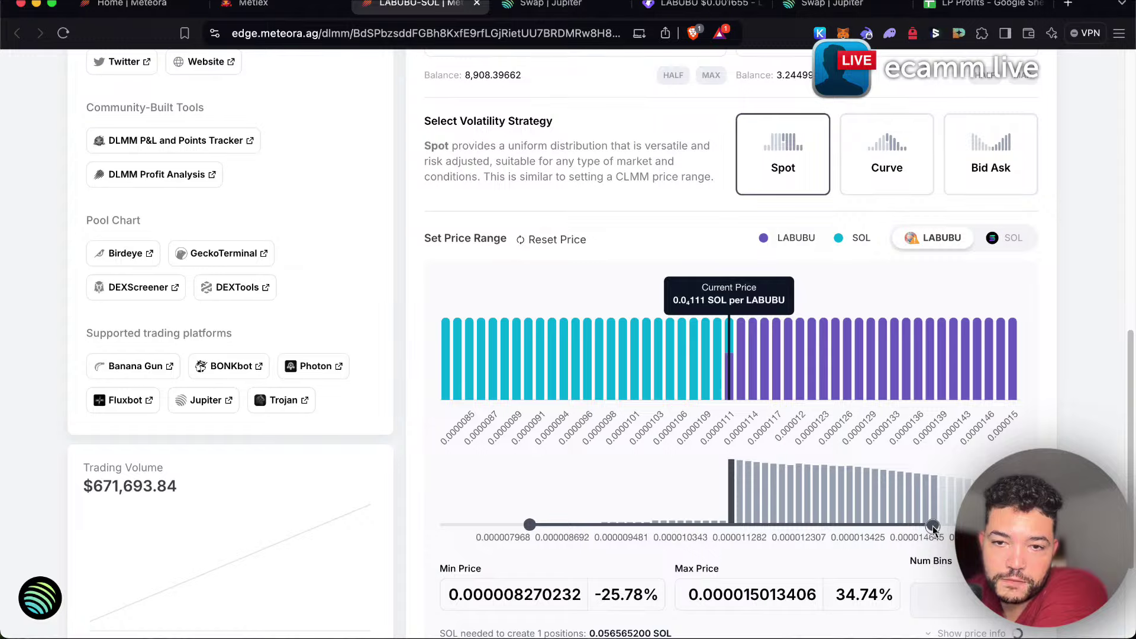
pyautogui.scroll(5, 947, 473)
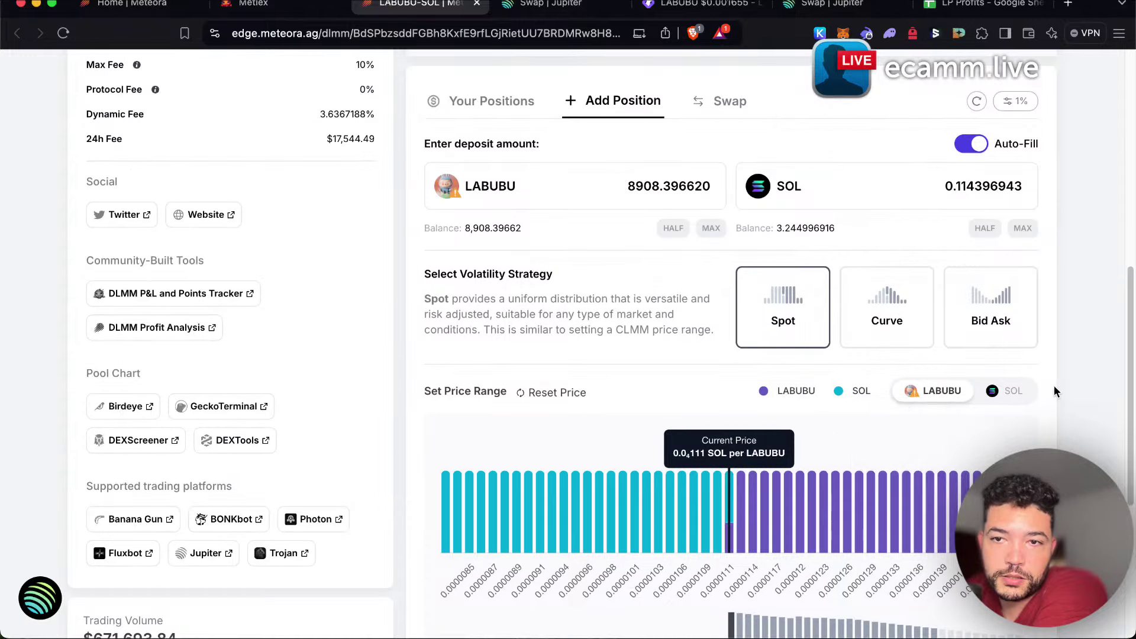
pyautogui.scroll(-3, 1053, 385)
pyautogui.scroll(-3, 1058, 429)
pyautogui.click(838, 572)
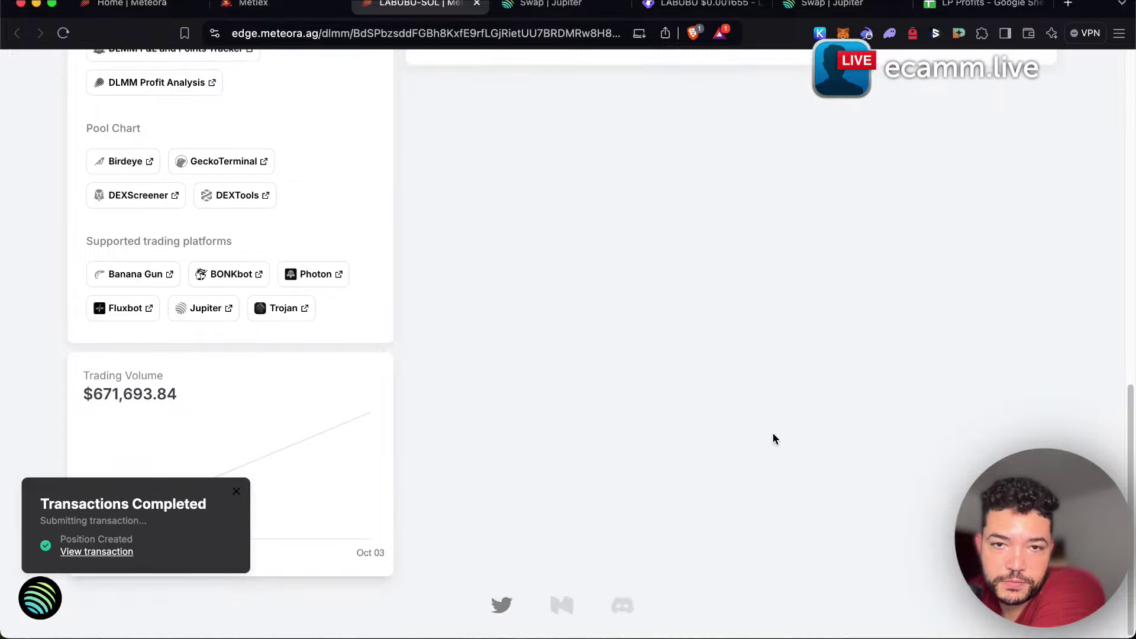
# Expand the new LABUBU-SOL position and review its balances, unclaimed swap fees and add-liquidity options.
pyautogui.scroll(7, 752, 432)
pyautogui.click(683, 454)
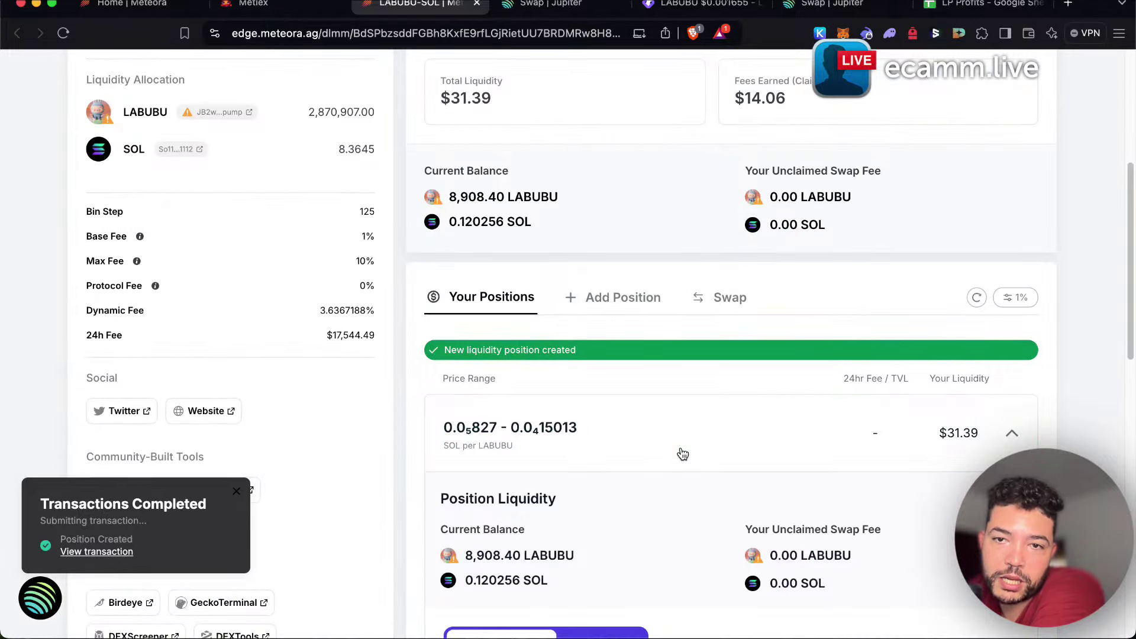
pyautogui.scroll(-1, 728, 378)
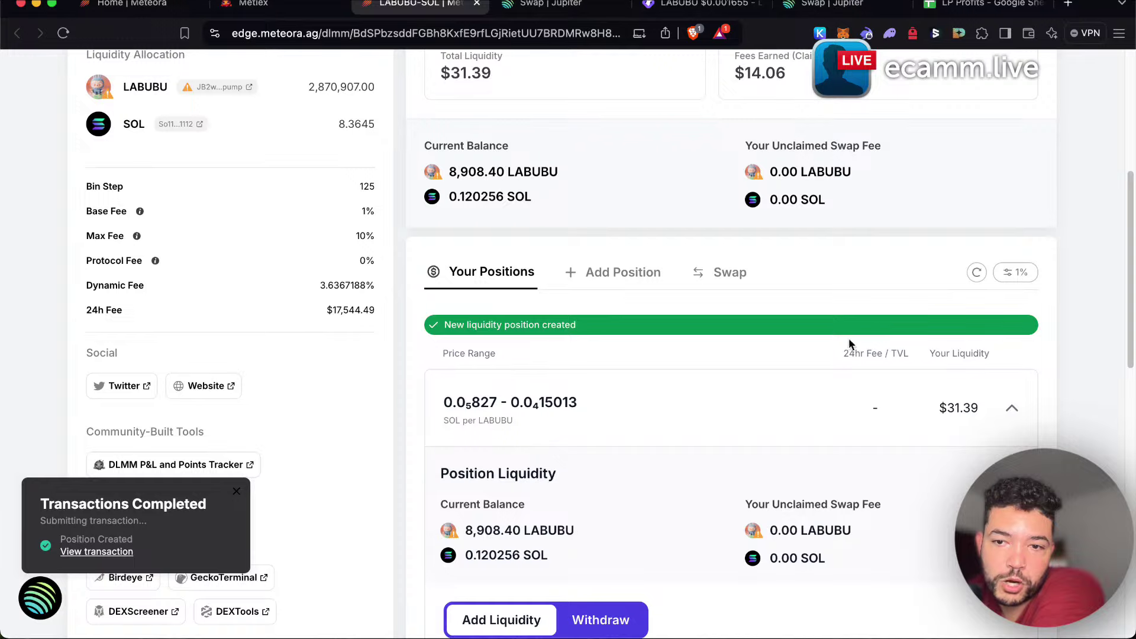
pyautogui.scroll(-1, 893, 507)
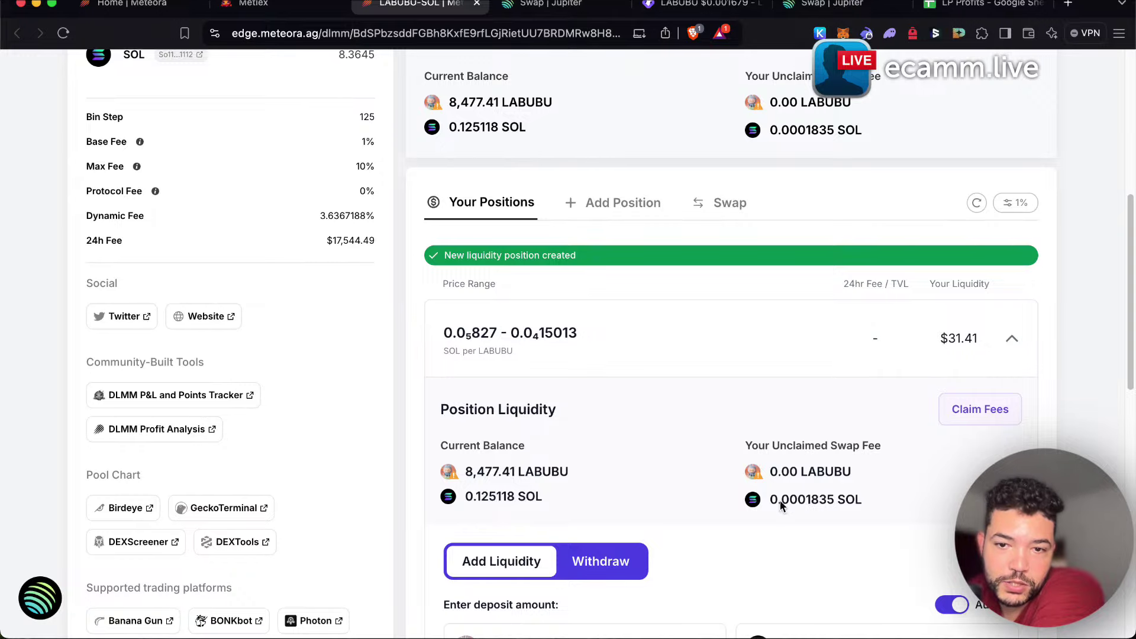
pyautogui.scroll(-7, 807, 520)
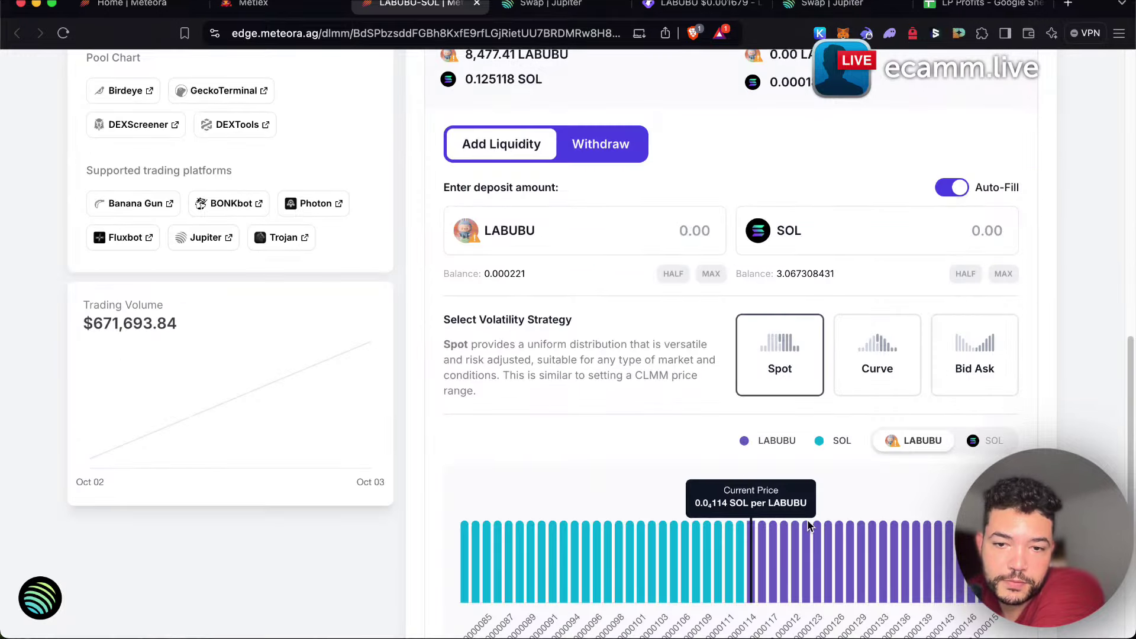
# Inspect a bin in the position's liquidity distribution, check the LABUBU chart on GeckoTerminal, and review the LABUBU-SOL liquidity overview on Meteora.
pyautogui.moveTo(777, 543)
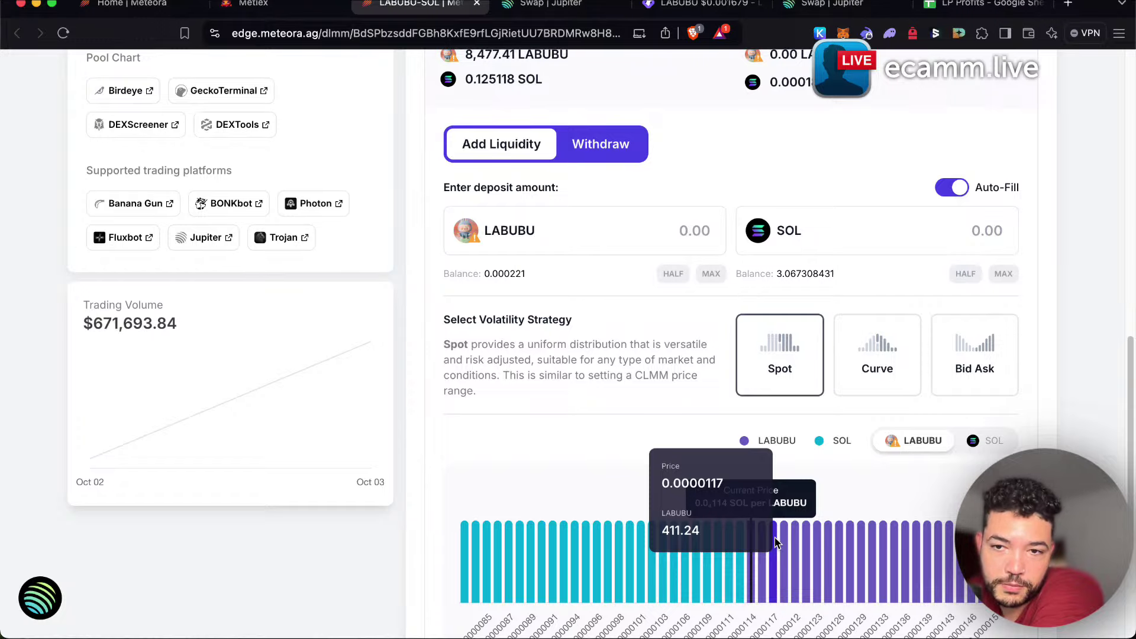
pyautogui.click(694, 4)
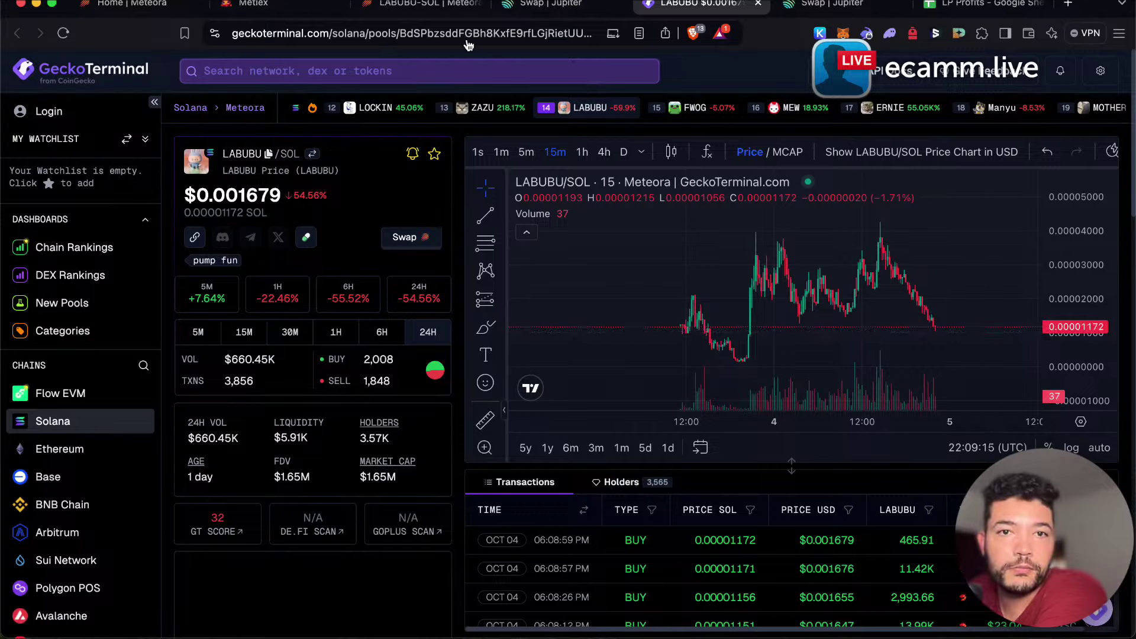
pyautogui.click(414, 4)
pyautogui.scroll(4, 797, 402)
pyautogui.scroll(8, 797, 402)
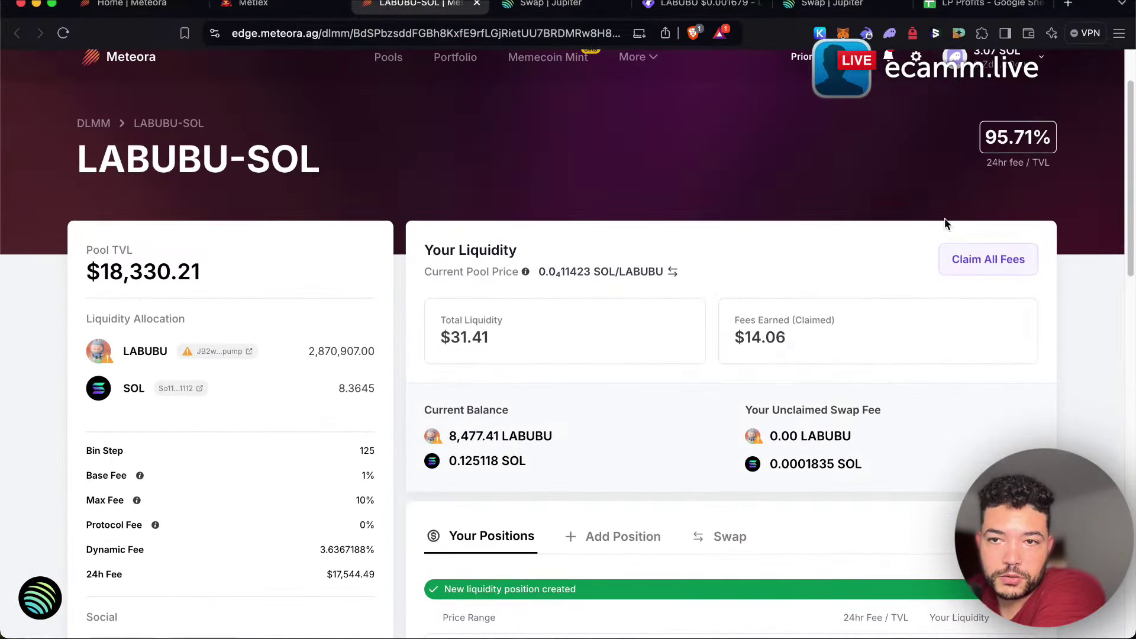
pyautogui.scroll(-1, 450, 80)
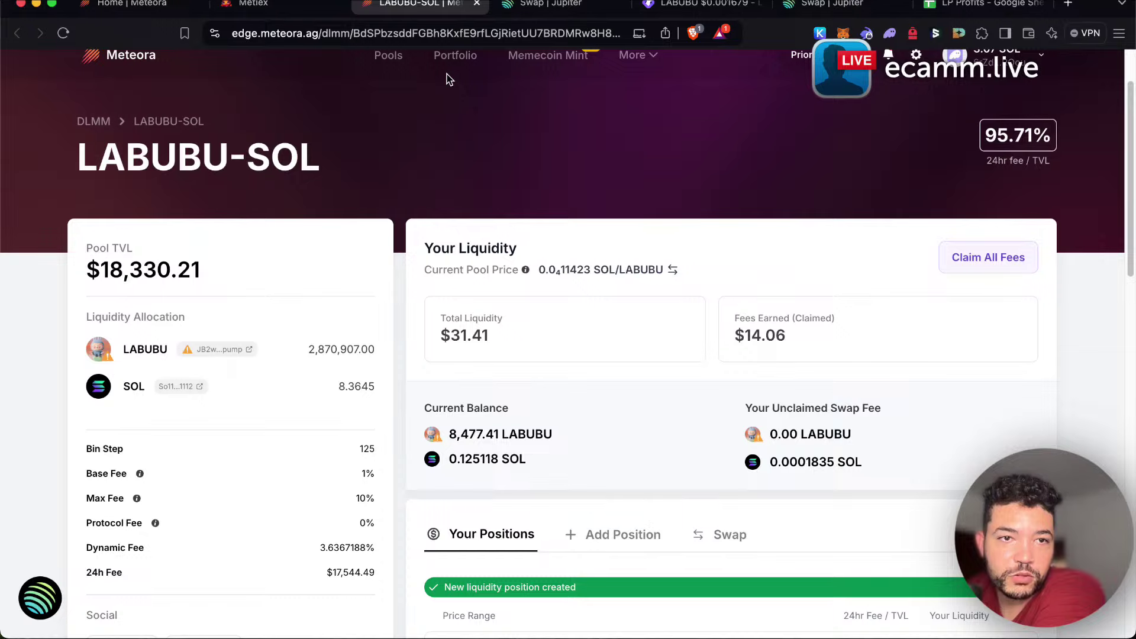
# Reload the LABUBU-SOL pool page and expand the open position to review its balances and unclaimed swap fees.
pyautogui.press('super+r')
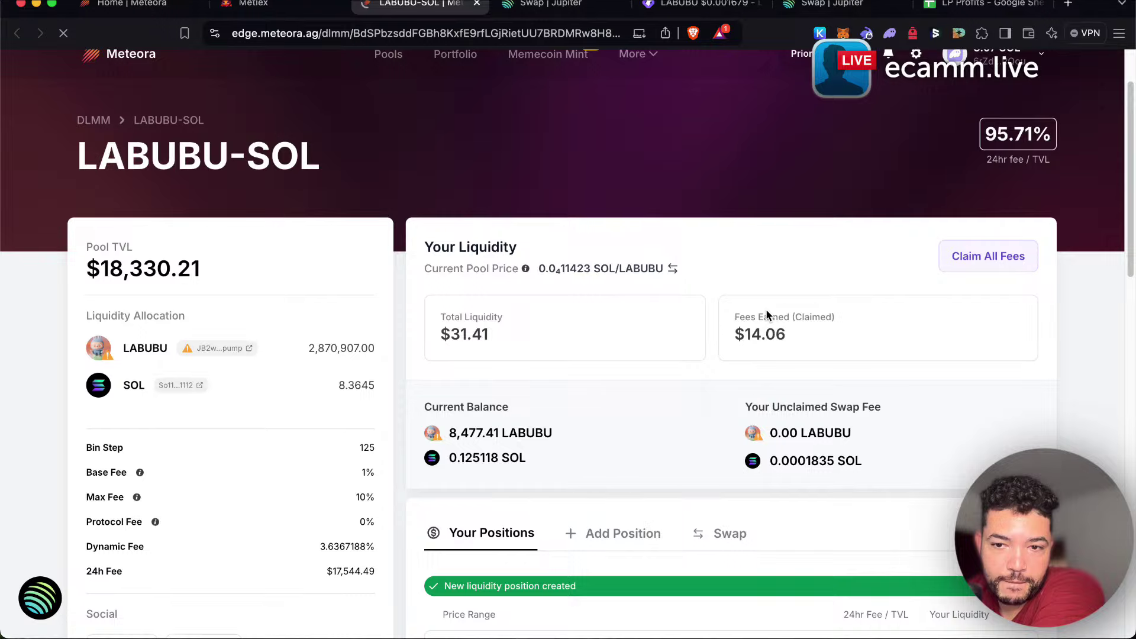
pyautogui.scroll(-3, 831, 447)
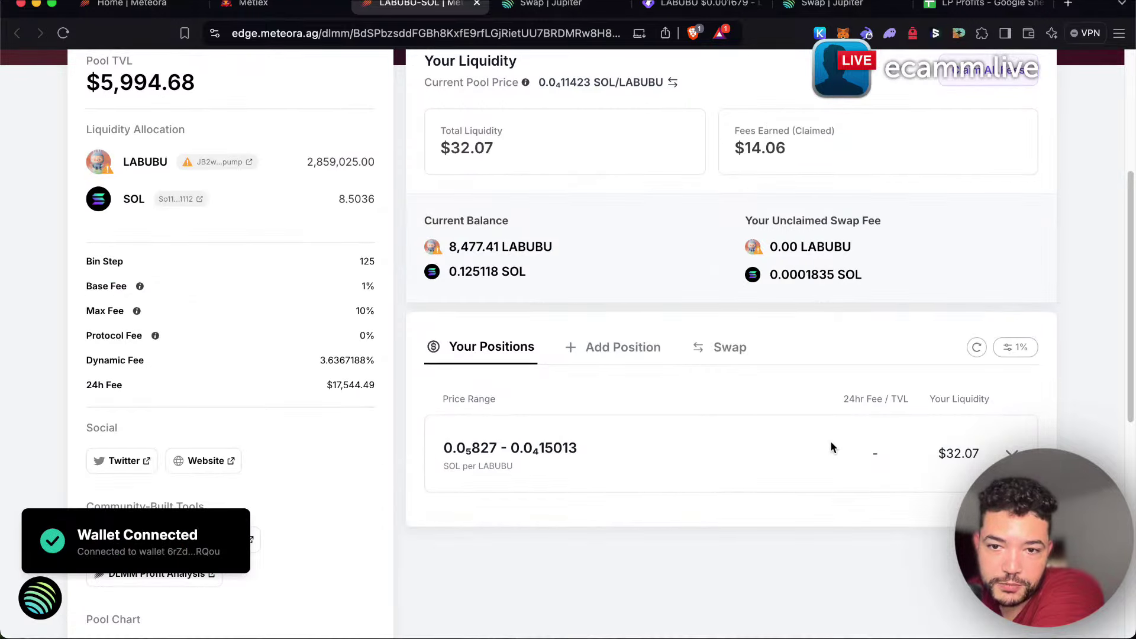
pyautogui.click(831, 447)
pyautogui.scroll(-2, 834, 456)
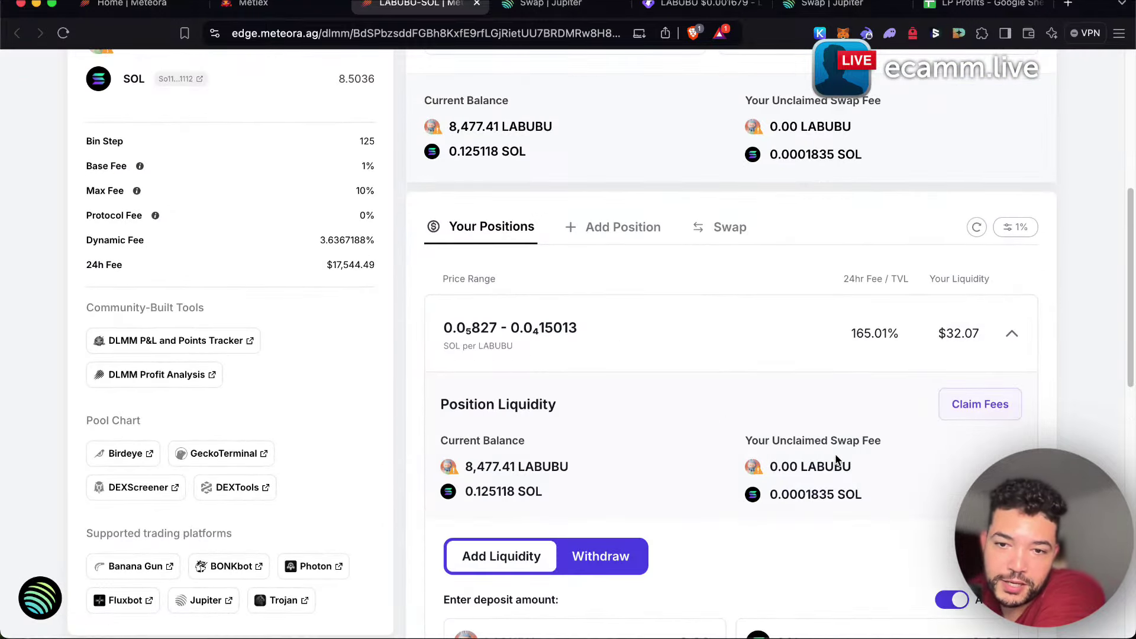
pyautogui.scroll(-3, 837, 457)
pyautogui.scroll(-2, 836, 455)
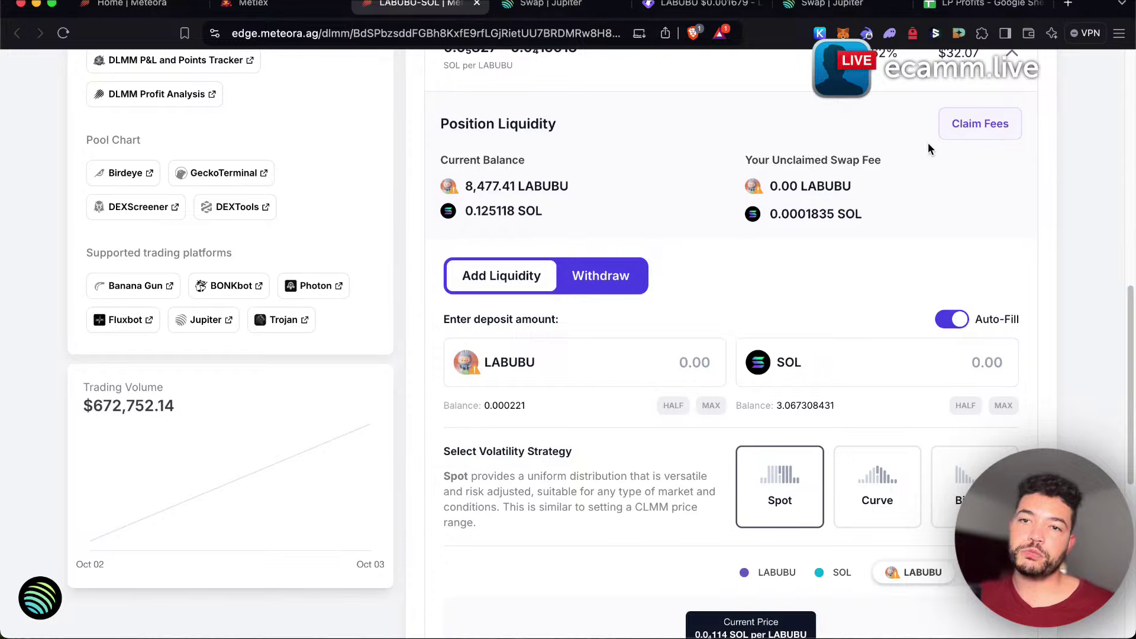
# Review the profit and loss entries in the LP Profits spreadsheet, close the wallet popup, and return to the Meteora pool.
pyautogui.click(980, 5)
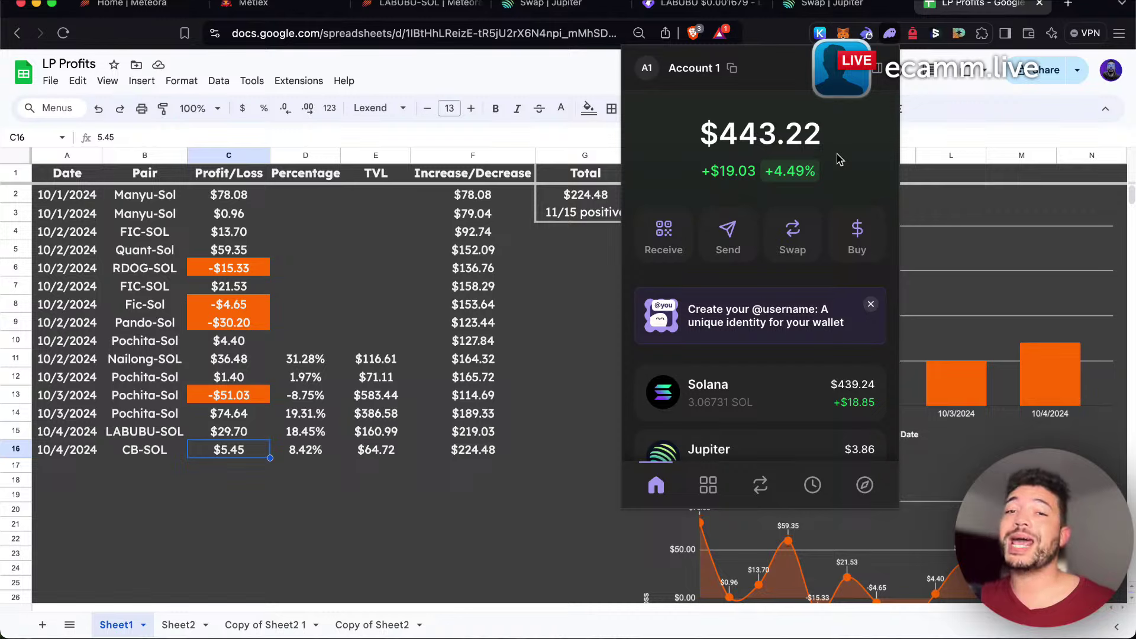
pyautogui.click(570, 255)
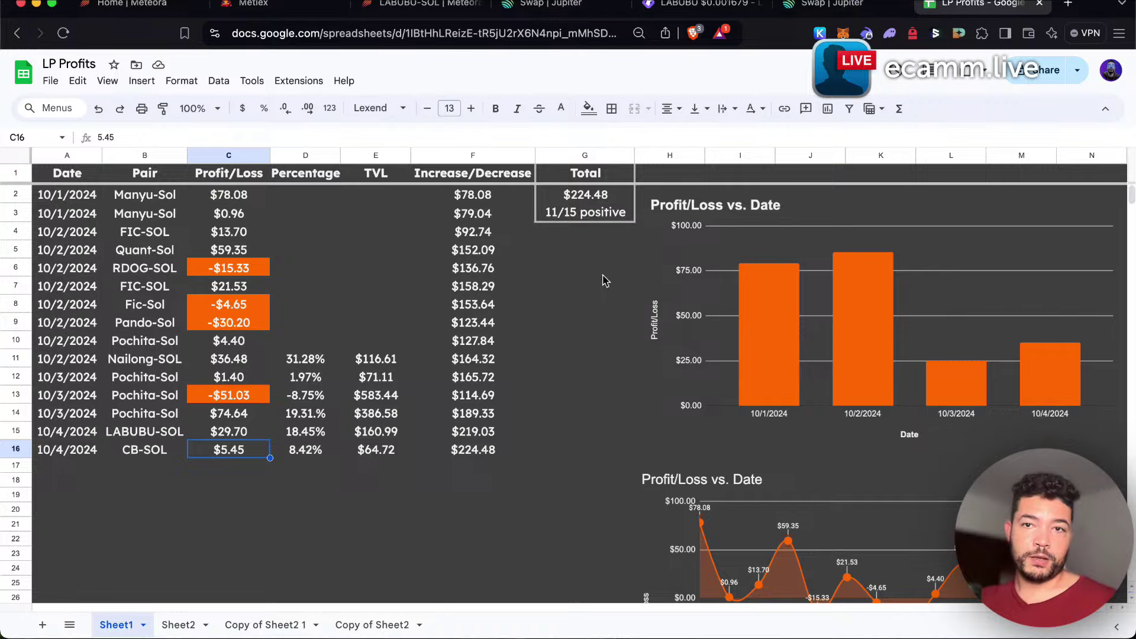
pyautogui.click(427, 15)
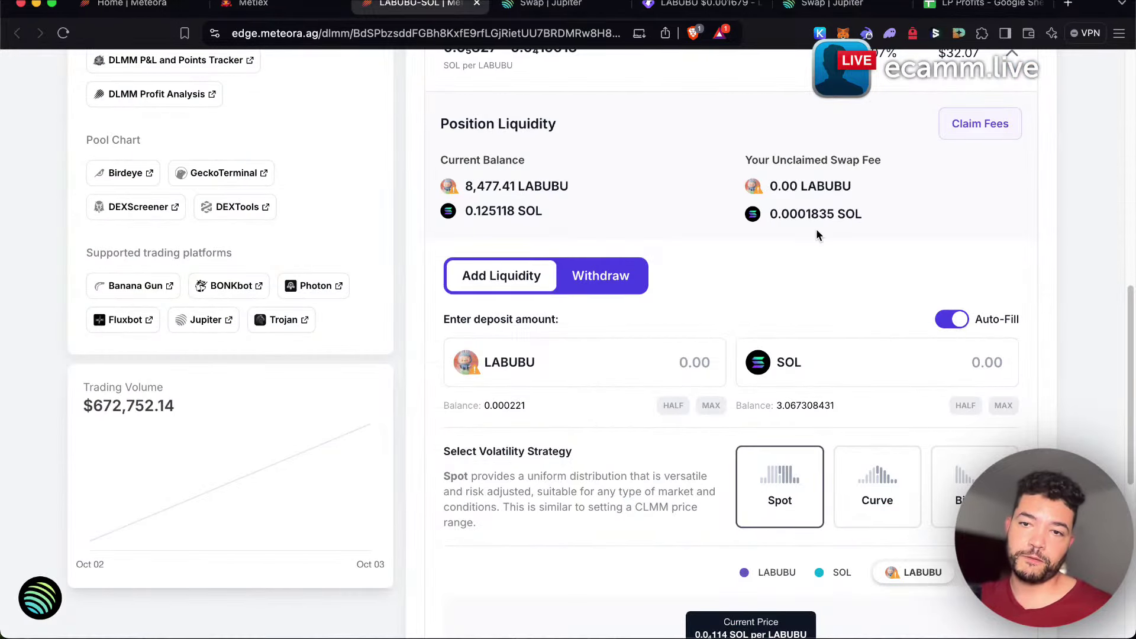
# Switch to Metlex and show its pnl tool for looking up DLMM transactions.
pyautogui.click(278, 8)
pyautogui.scroll(15, 431, 220)
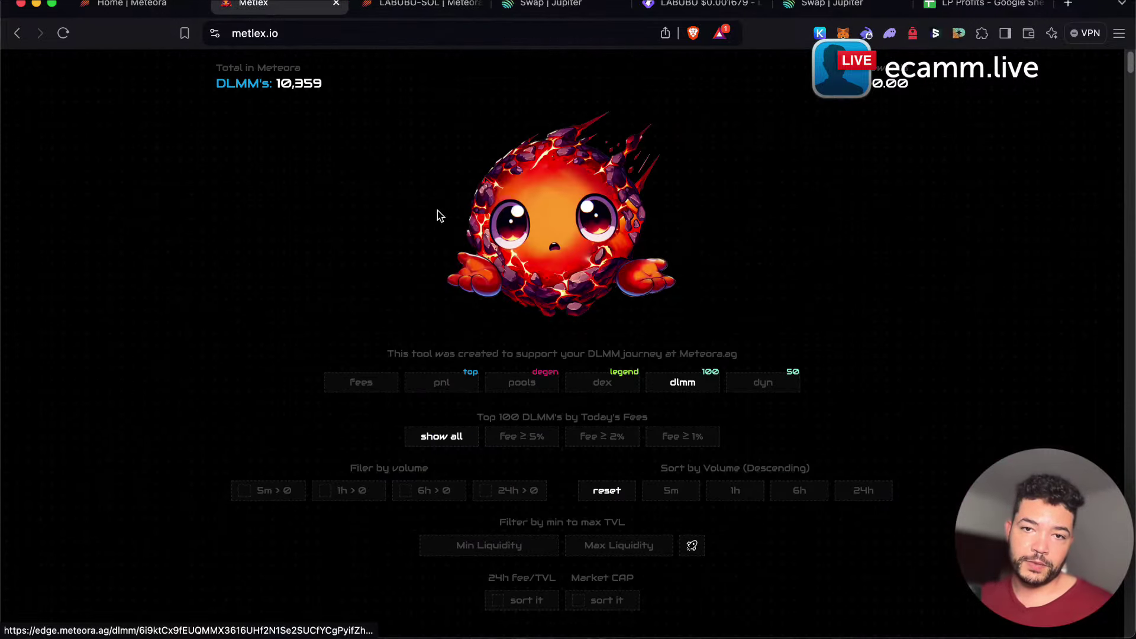
pyautogui.click(443, 386)
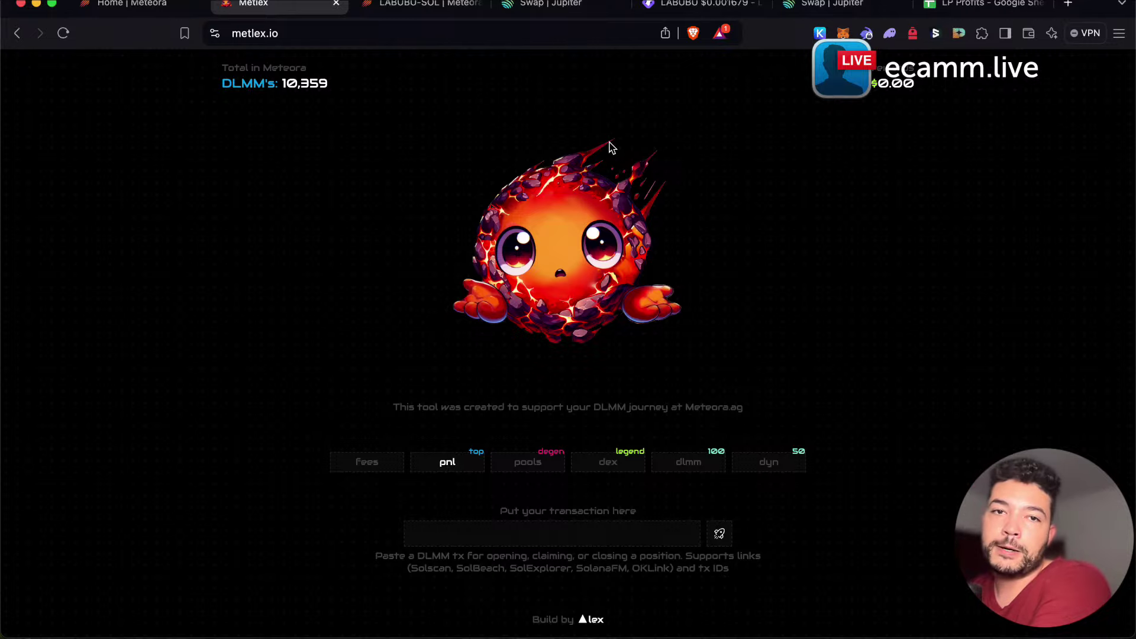
# Return to the LABUBU-SOL pool on Meteora and review its total liquidity, claimed and unclaimed fees, and position details.
pyautogui.click(452, 6)
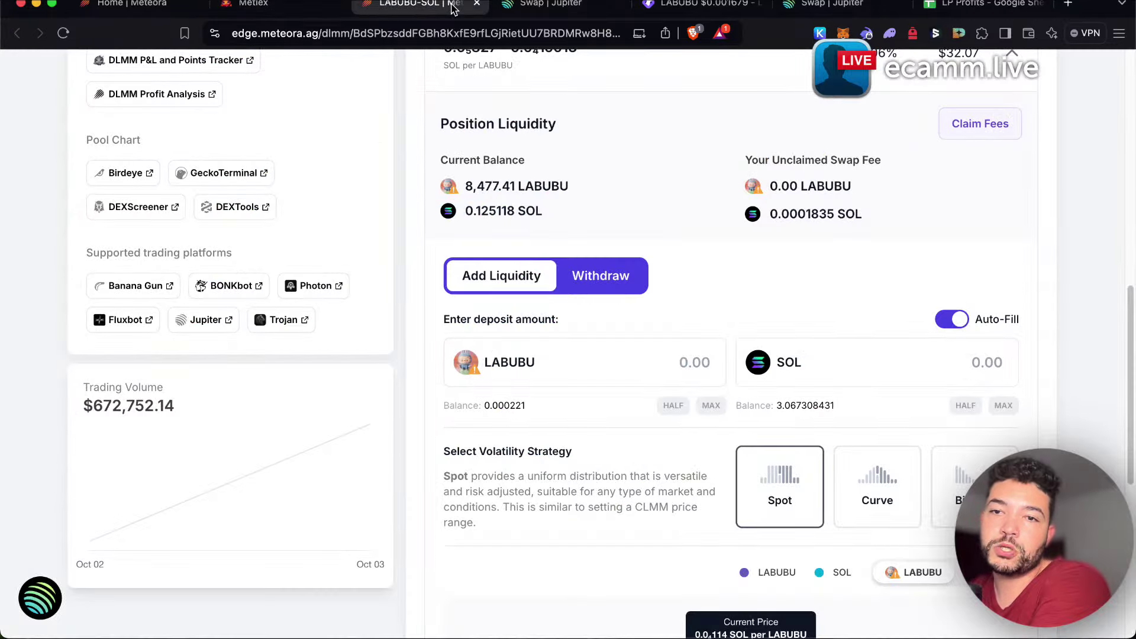
pyautogui.scroll(10, 921, 190)
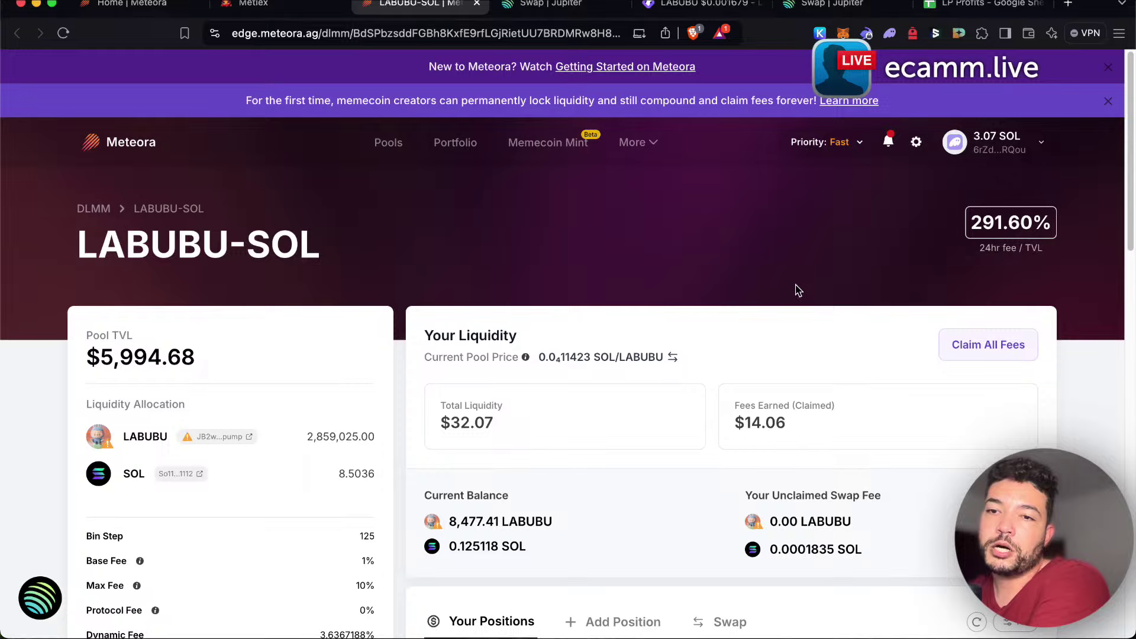
pyautogui.scroll(-7, 858, 325)
pyautogui.scroll(4, 847, 346)
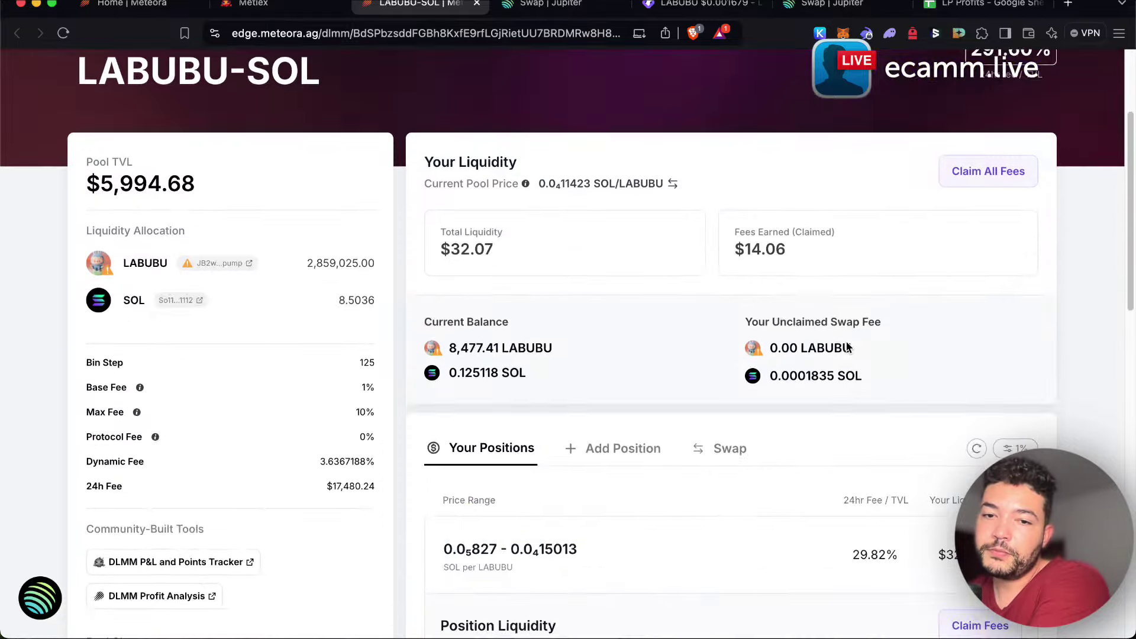
pyautogui.scroll(-10, 848, 348)
pyautogui.scroll(10, 847, 342)
pyautogui.scroll(-1, 954, 294)
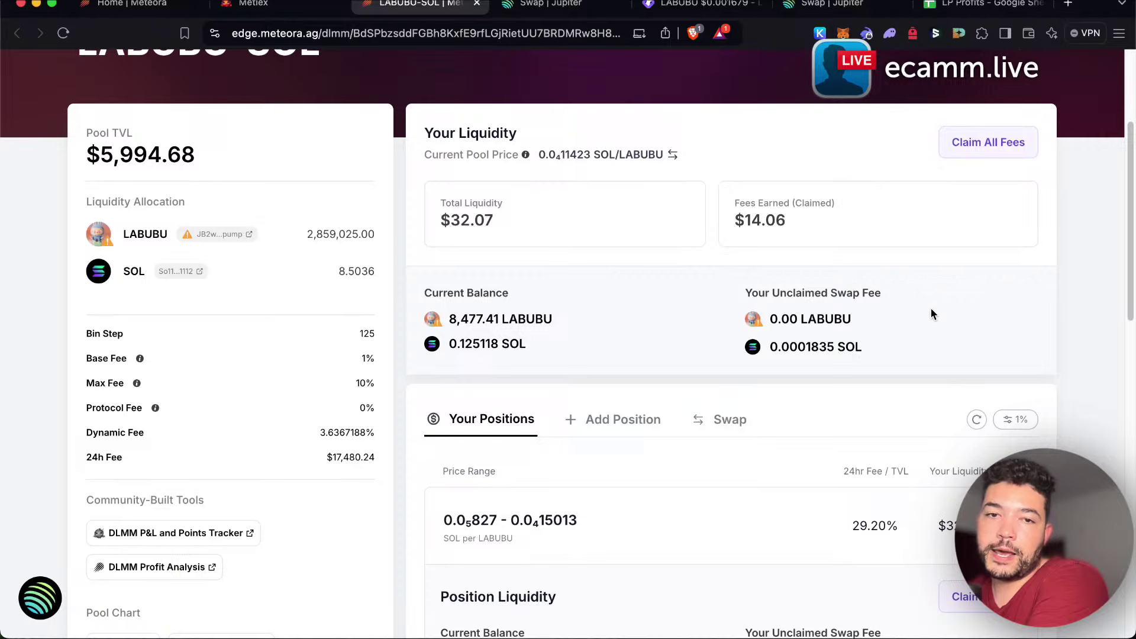
# Compare LABUBU trading volume and transactions on GeckoTerminal over 5M, 15M and 30M, ending on the 5M period.
pyautogui.rightClick(676, 7)
pyautogui.click(669, 16)
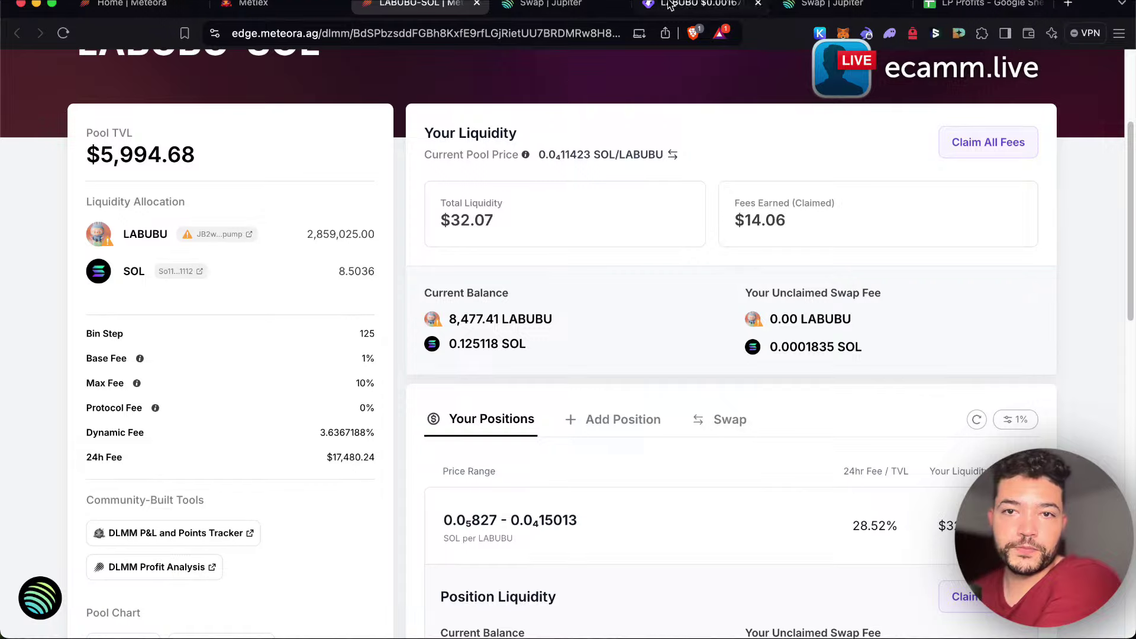
pyautogui.click(697, 4)
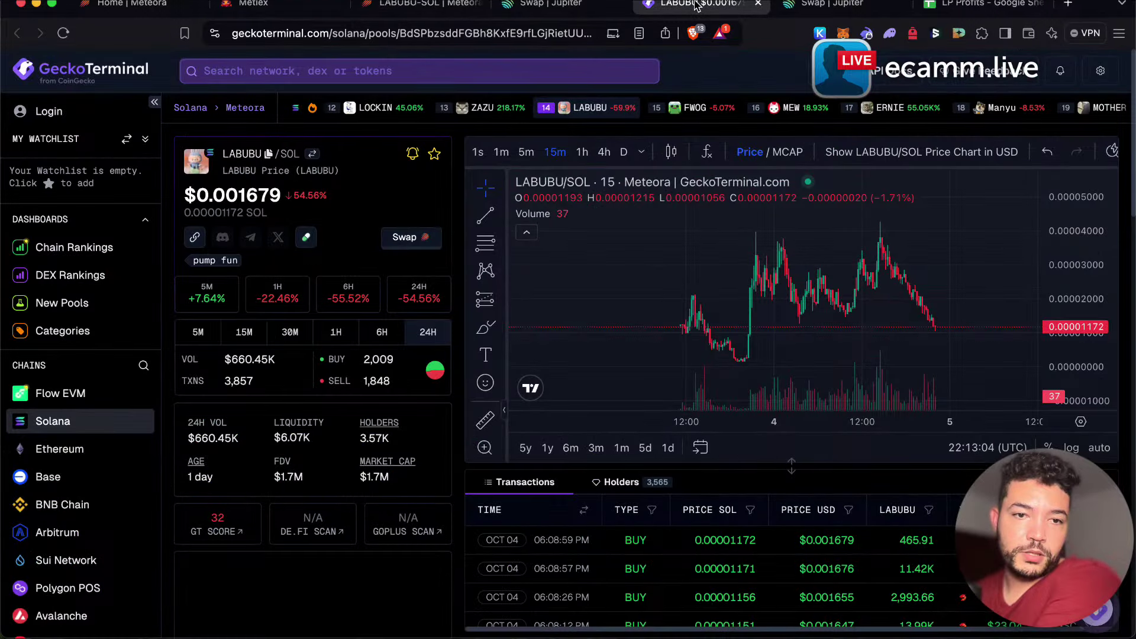
pyautogui.click(197, 339)
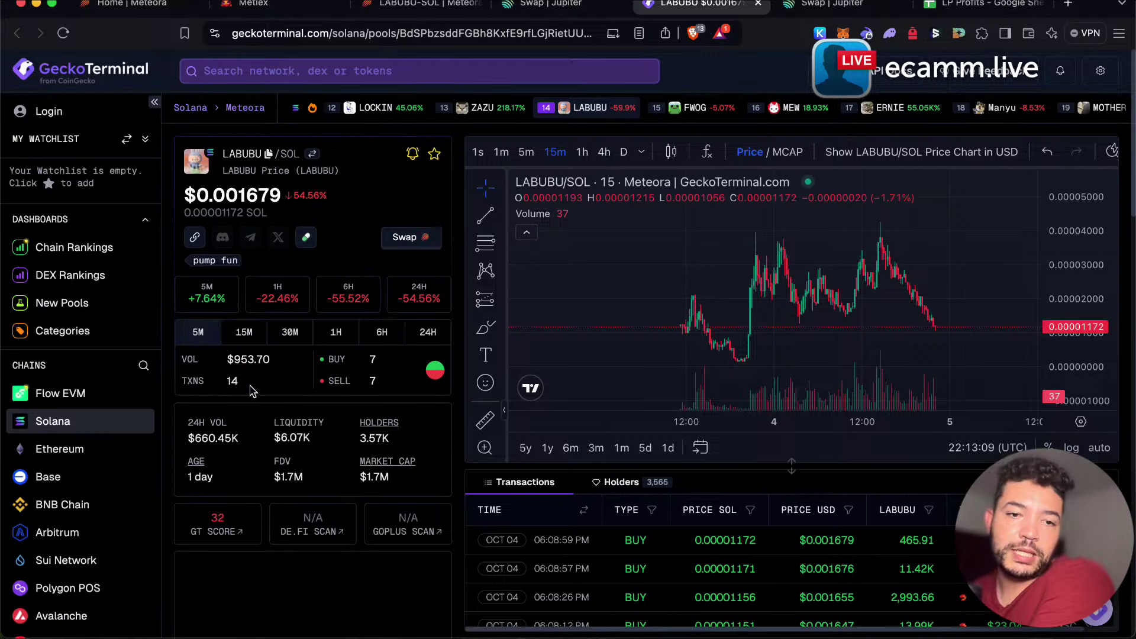
pyautogui.click(258, 333)
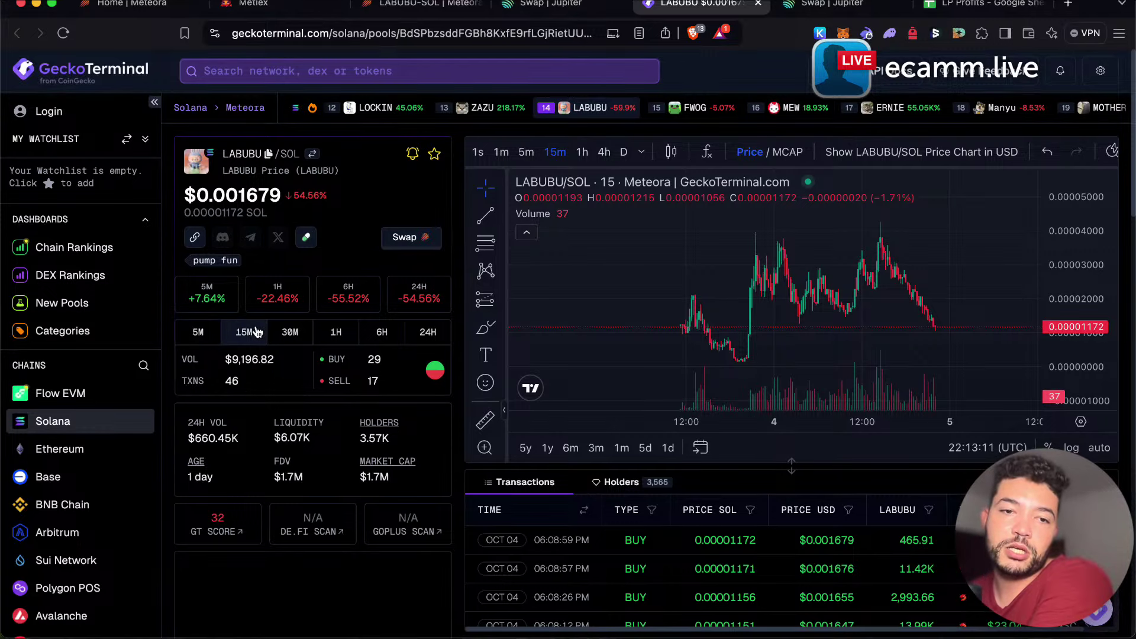
pyautogui.click(299, 335)
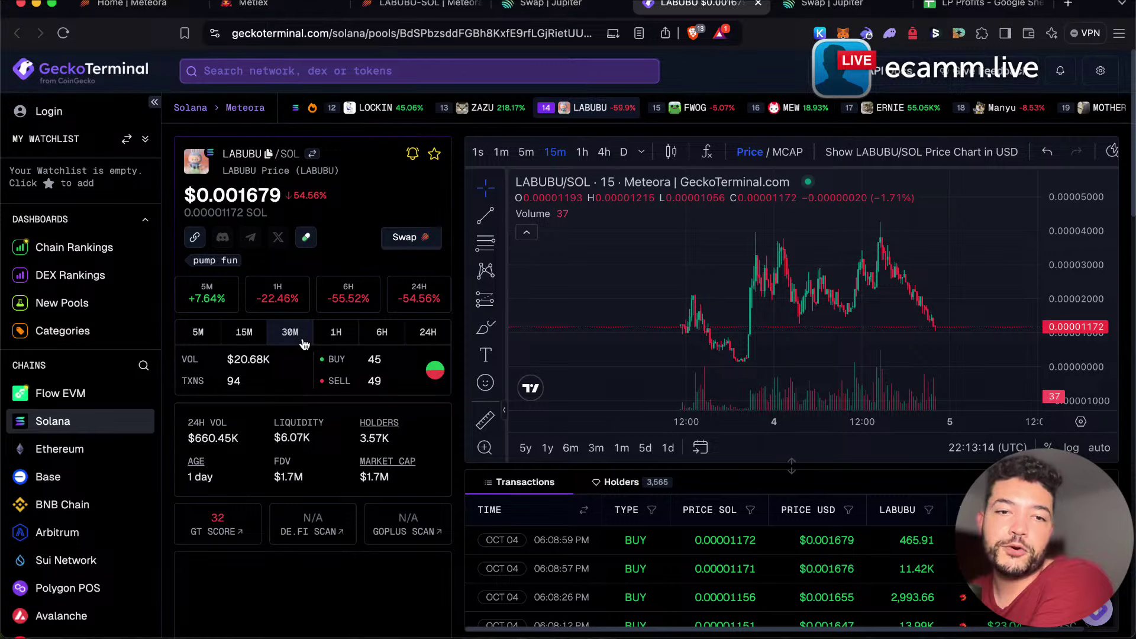
pyautogui.click(219, 341)
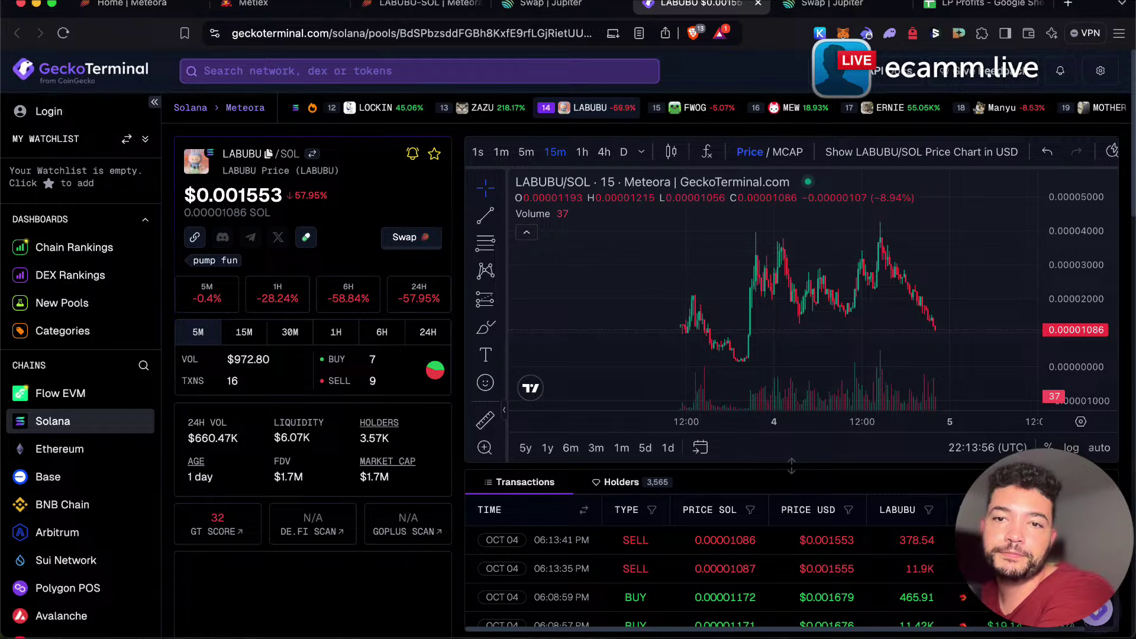
# Compare Meteora's 24hr fee / TVL for LABUBU-SOL with GeckoTerminal's 5M volume, and review the position's balances and unclaimed fees.
pyautogui.click(421, 3)
pyautogui.scroll(3, 971, 241)
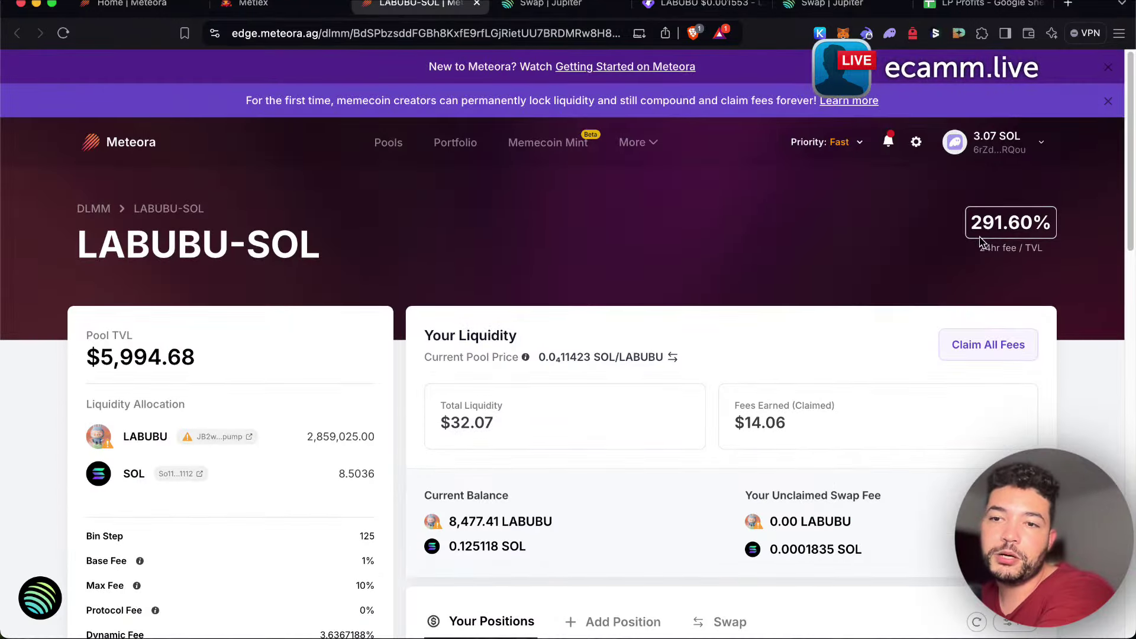
pyautogui.click(711, 7)
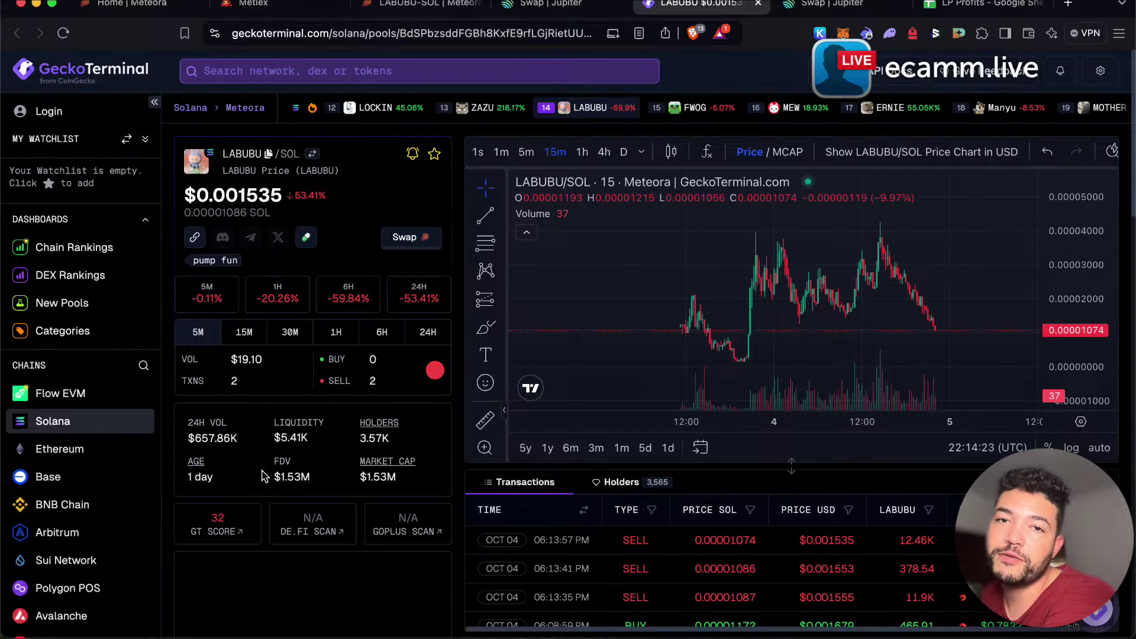
pyautogui.click(440, 8)
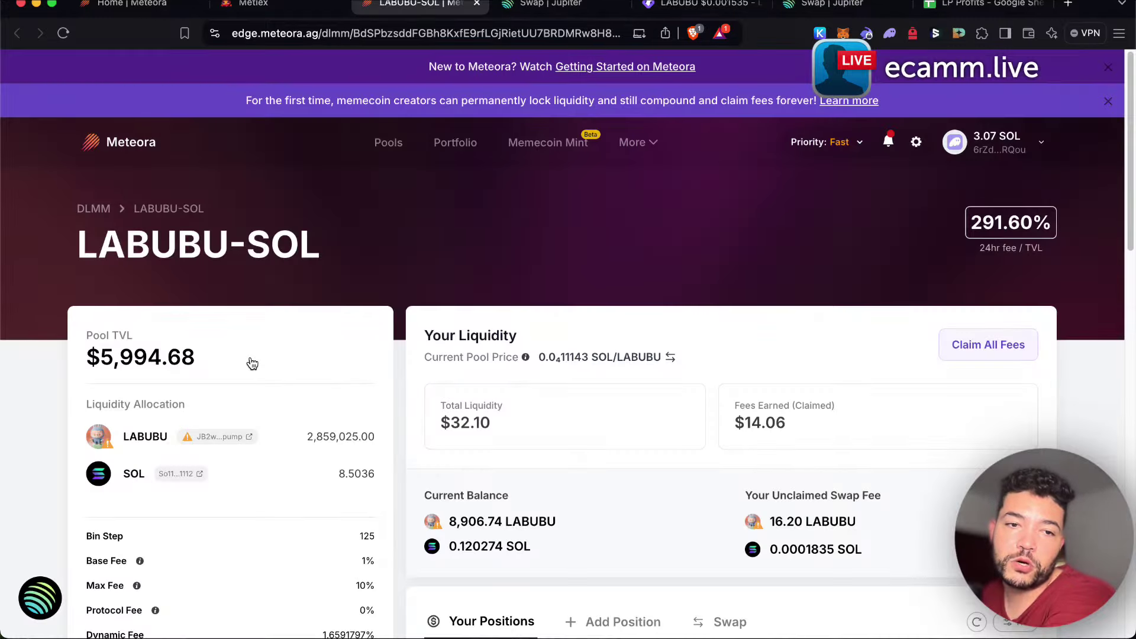
pyautogui.scroll(-5, 279, 355)
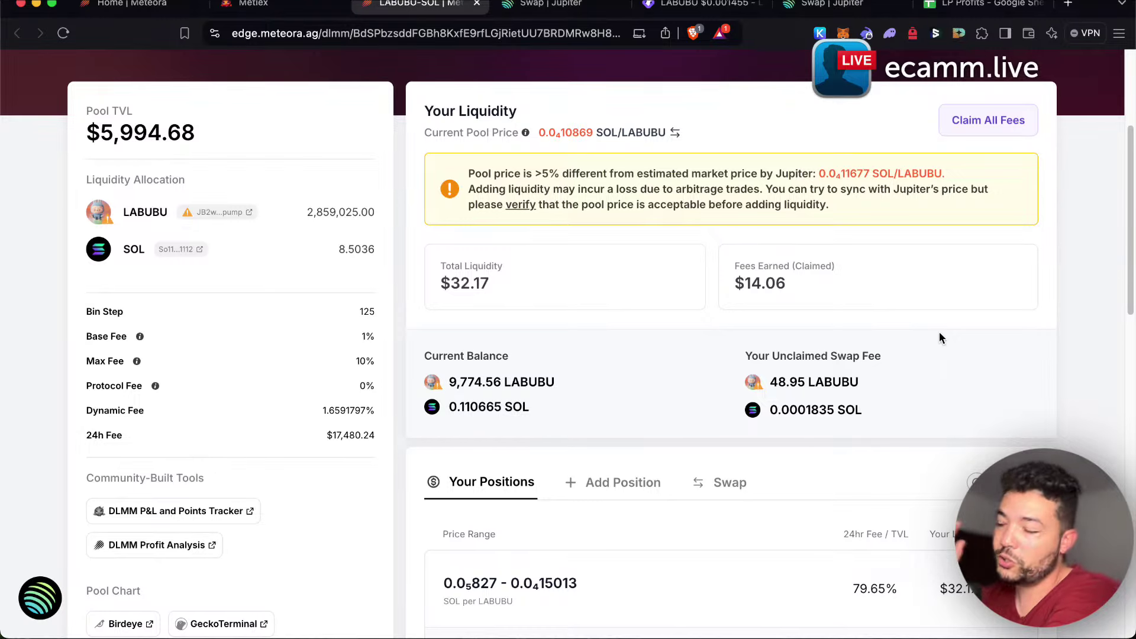
# Check recent LABUBU trades on GeckoTerminal and highlight the pool's 24h Fee amount on Meteora.
pyautogui.click(708, 9)
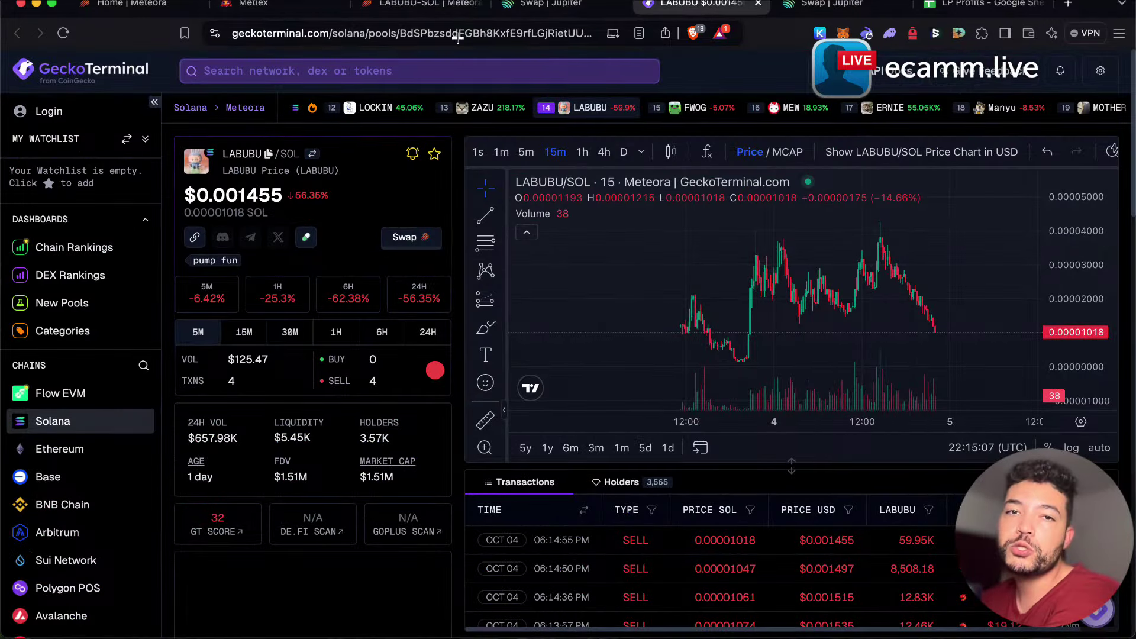
pyautogui.click(450, 4)
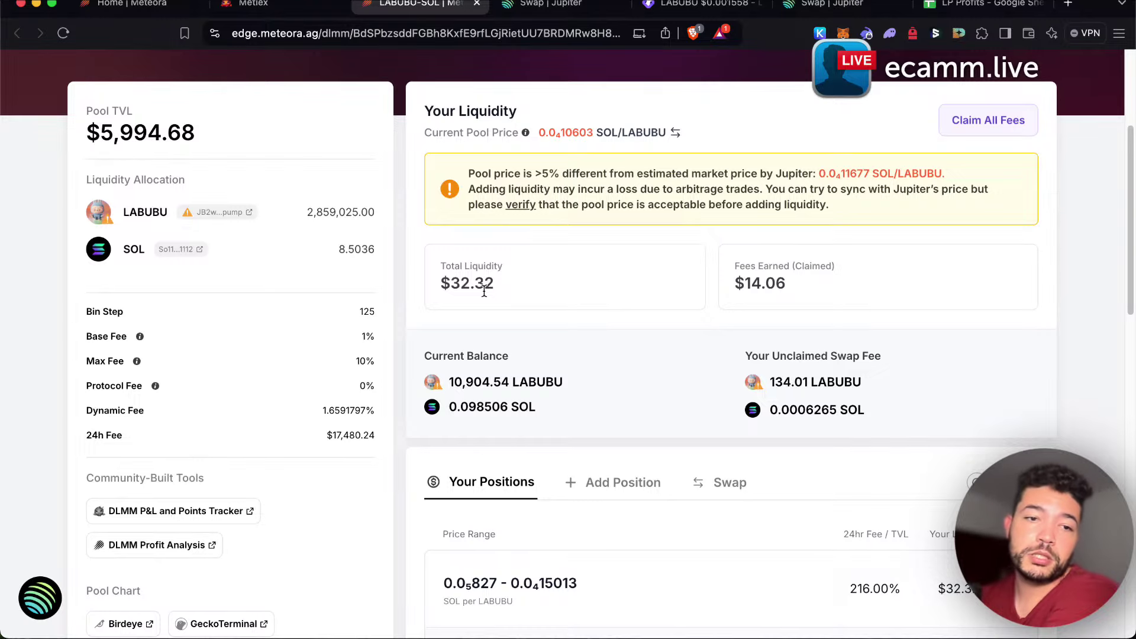
pyautogui.tripleClick(361, 435)
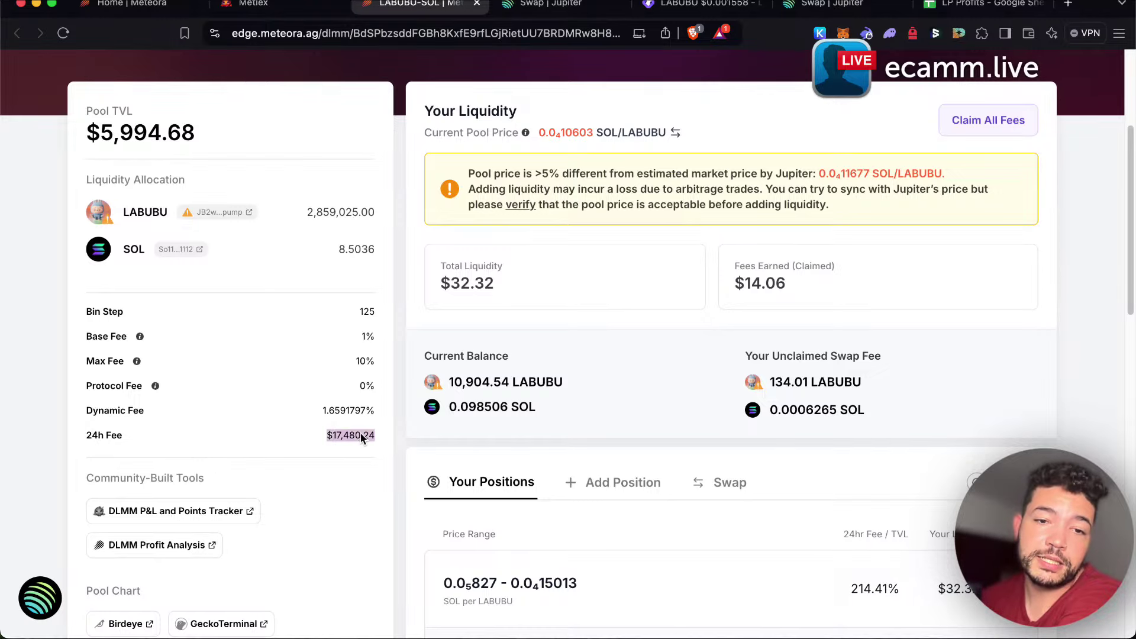
pyautogui.click(358, 435)
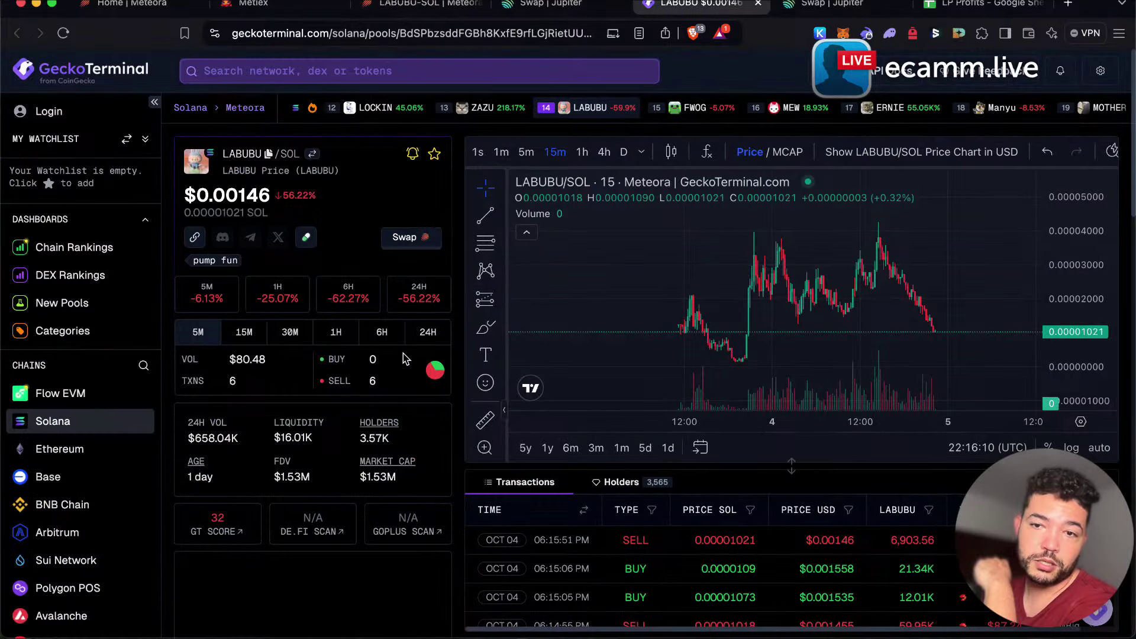
# Convert 142 LABUBU to USD with GeckoTerminal's converter and return to the Meteora pool to check the unclaimed swap fees.
pyautogui.scroll(-15, 379, 378)
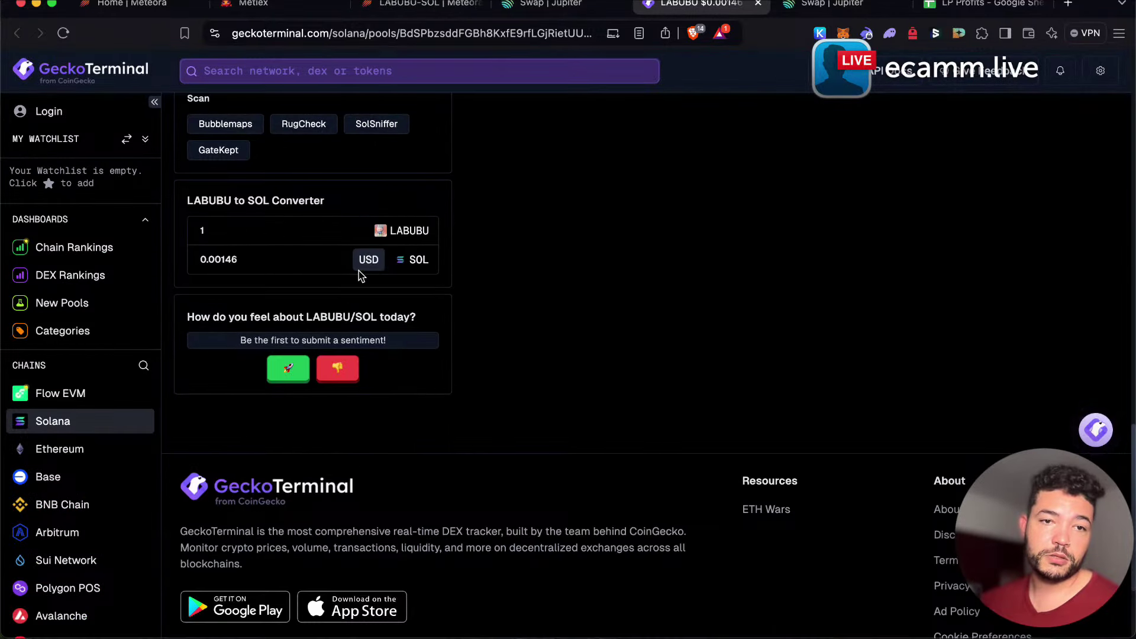
pyautogui.click(316, 238)
pyautogui.write('42')
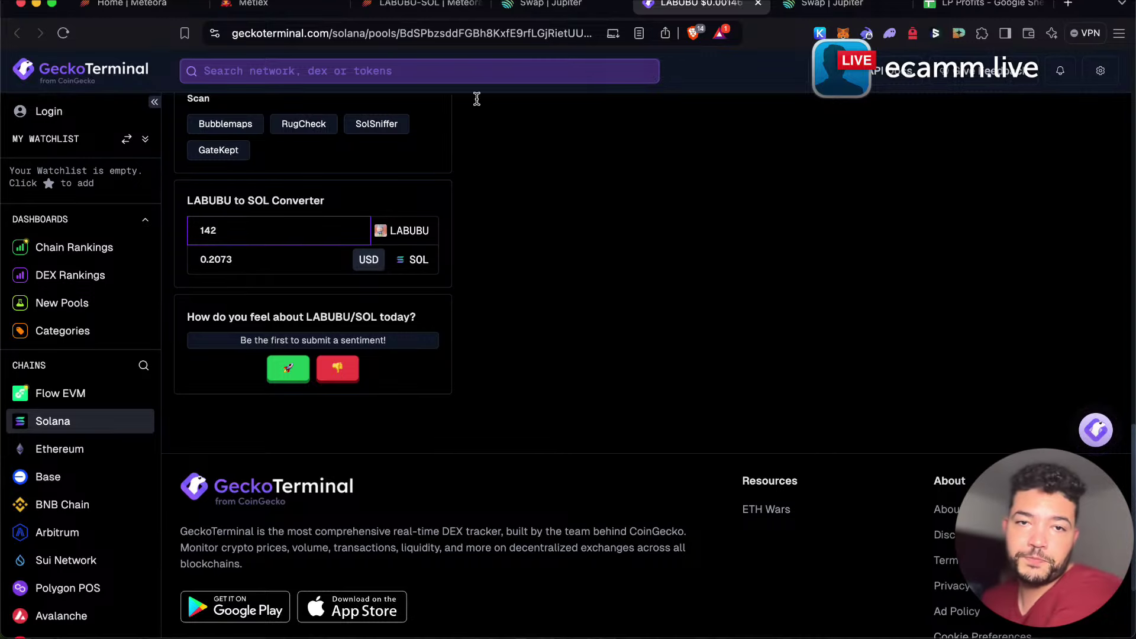
pyautogui.click(427, 5)
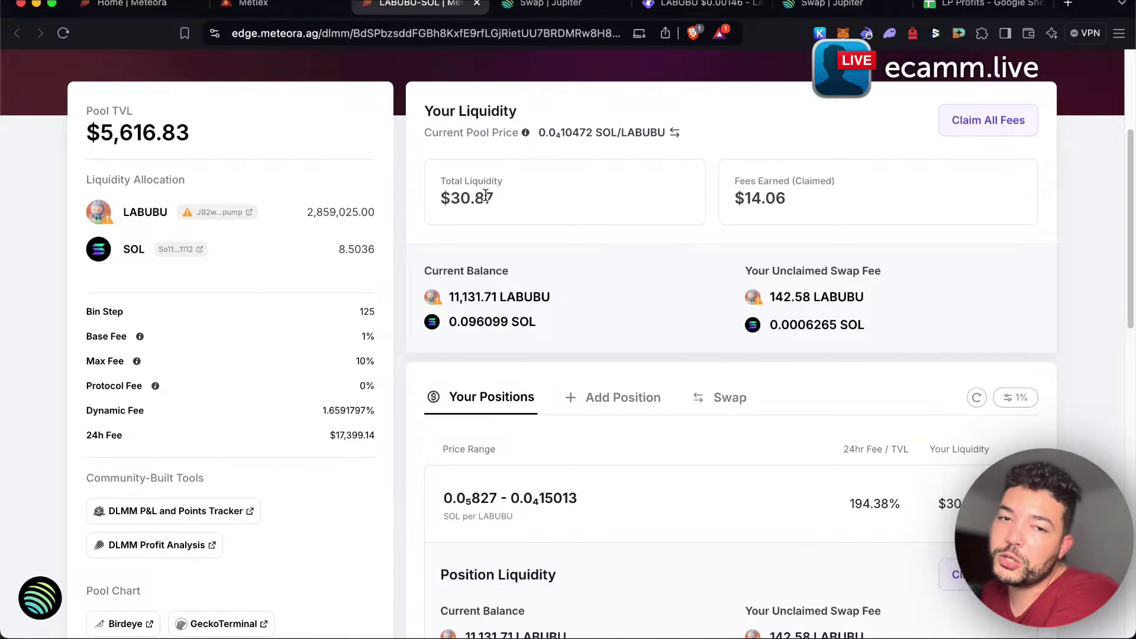